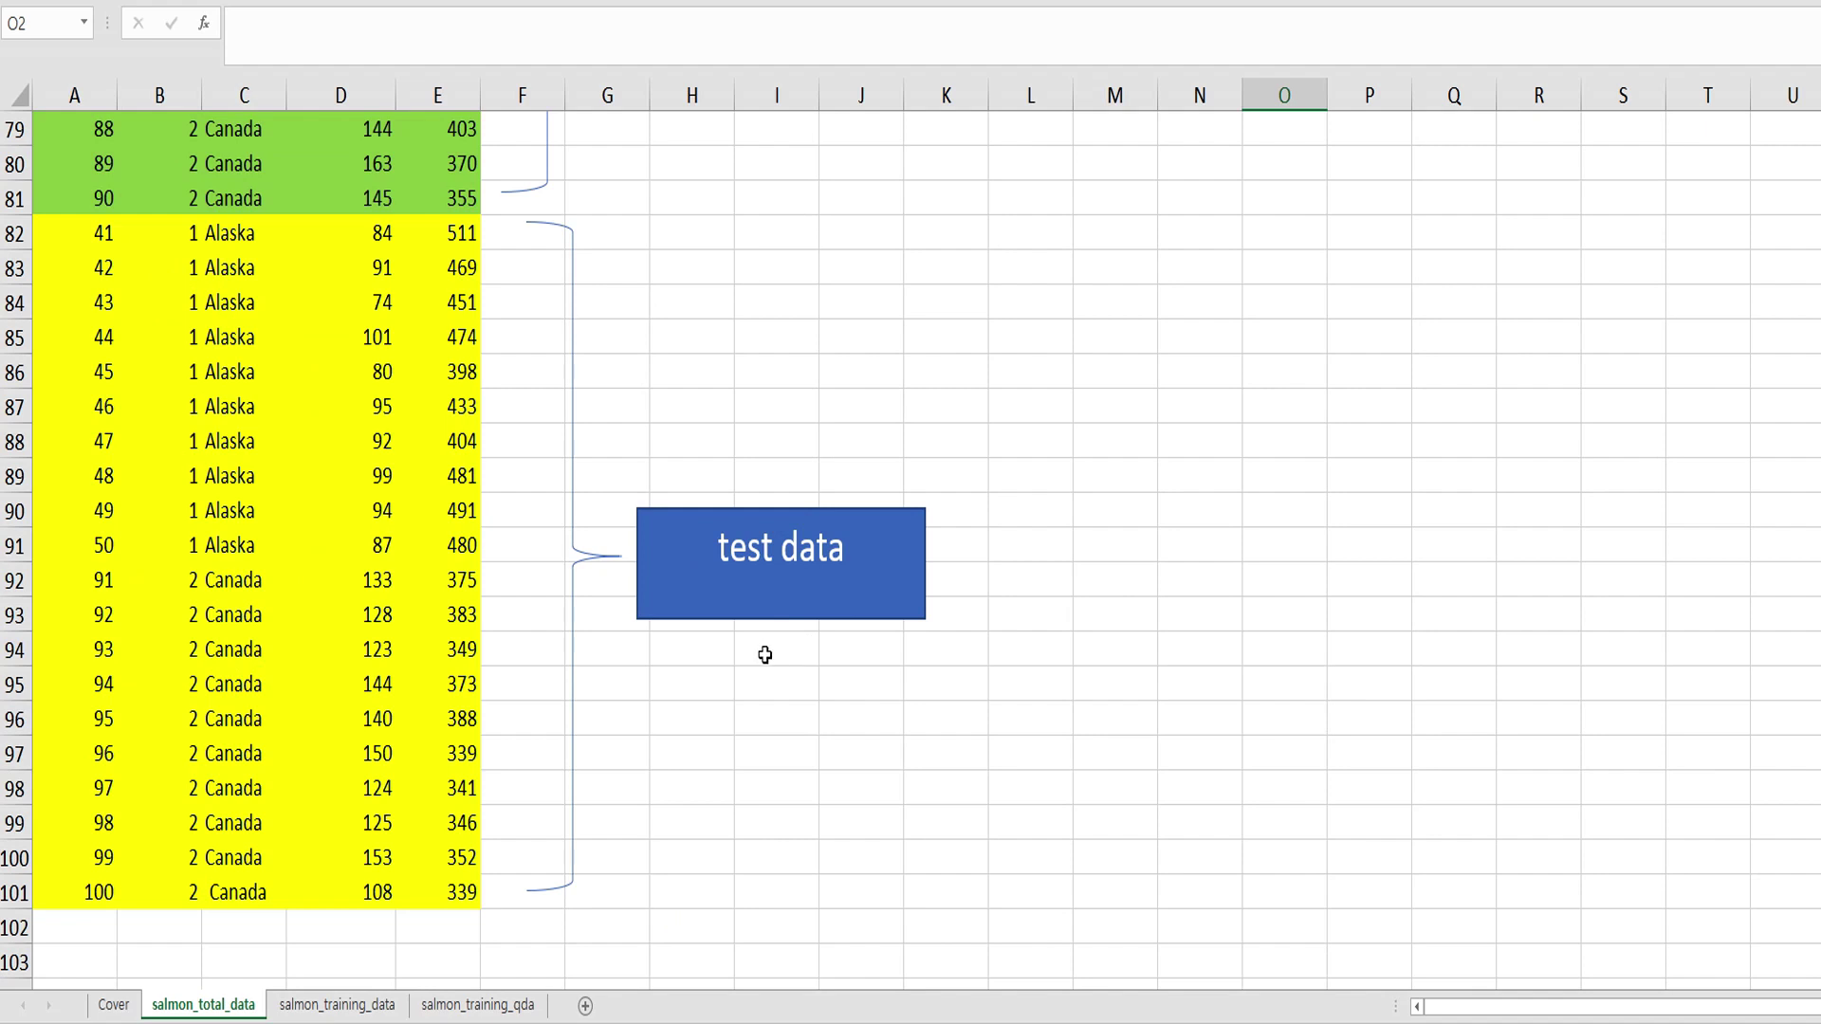
- Review the Box's M-test output on salmon_total_data and the qda model, group means and posterior output on the salmon_training_data sheet
scroll(769, 654, up, 20)
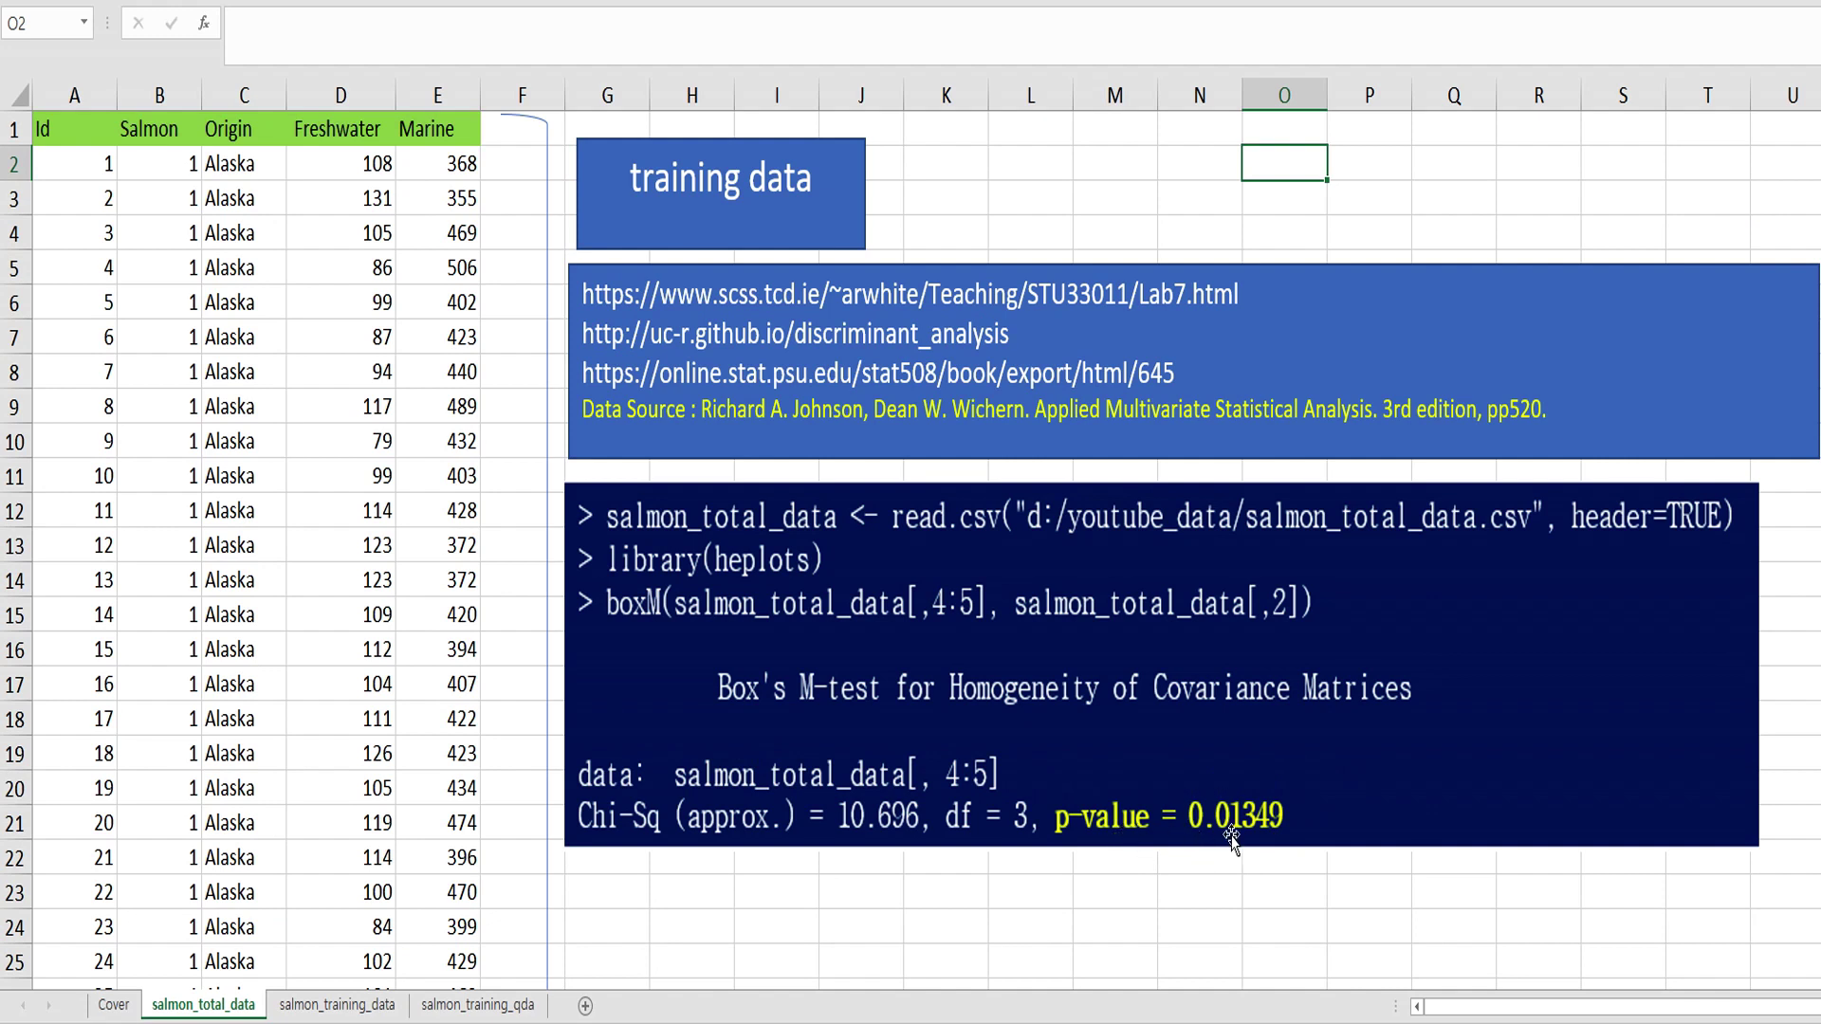
click(315, 1005)
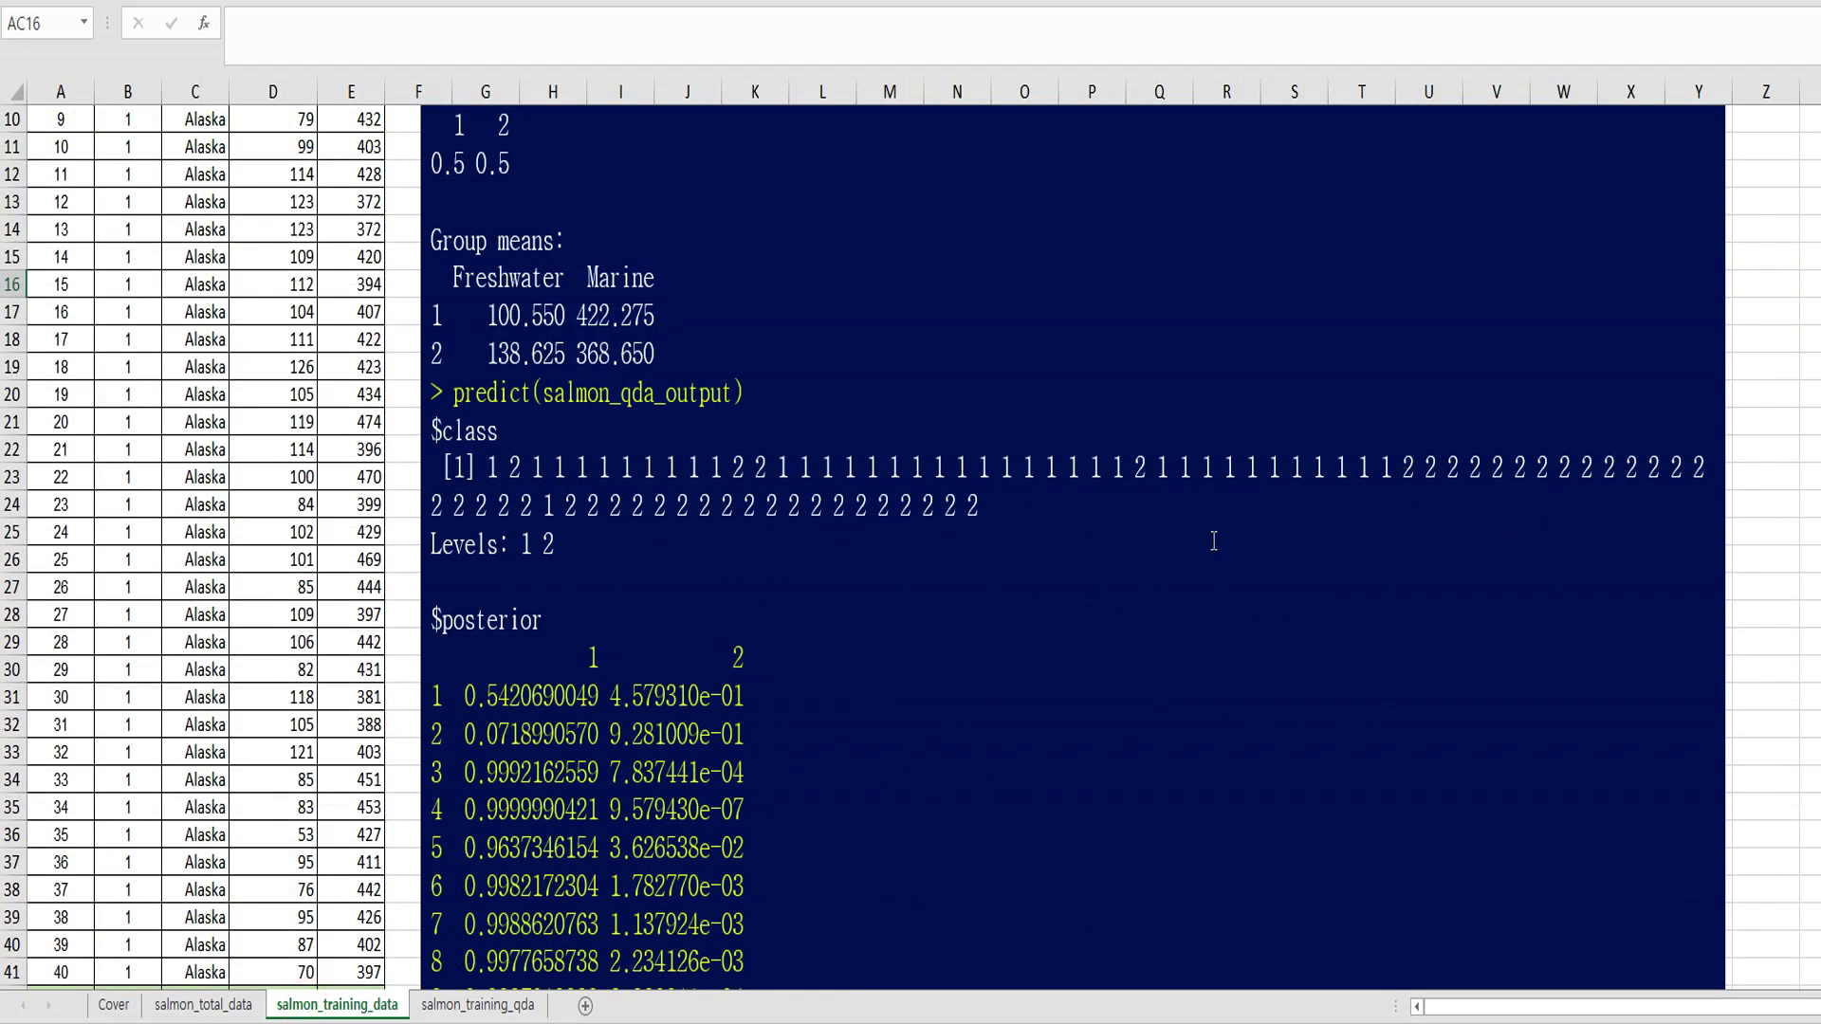
scroll(1065, 694, up, 3)
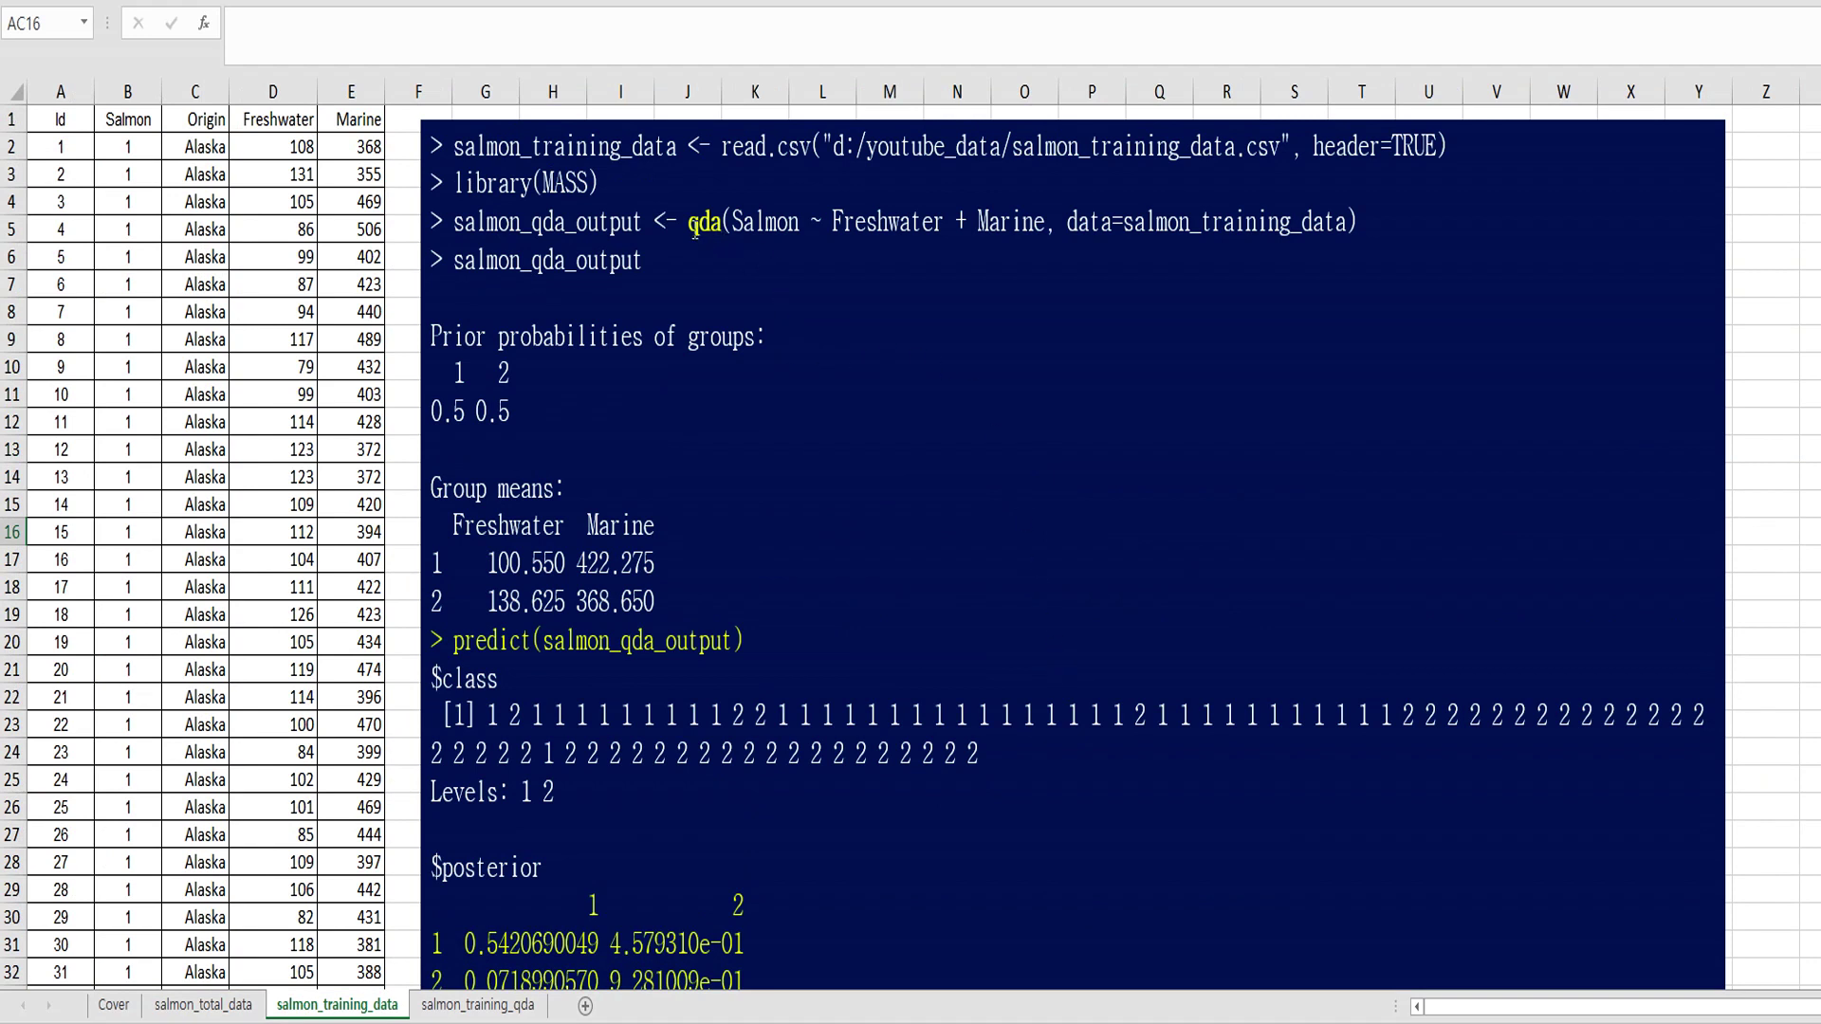
double_click(693, 223)
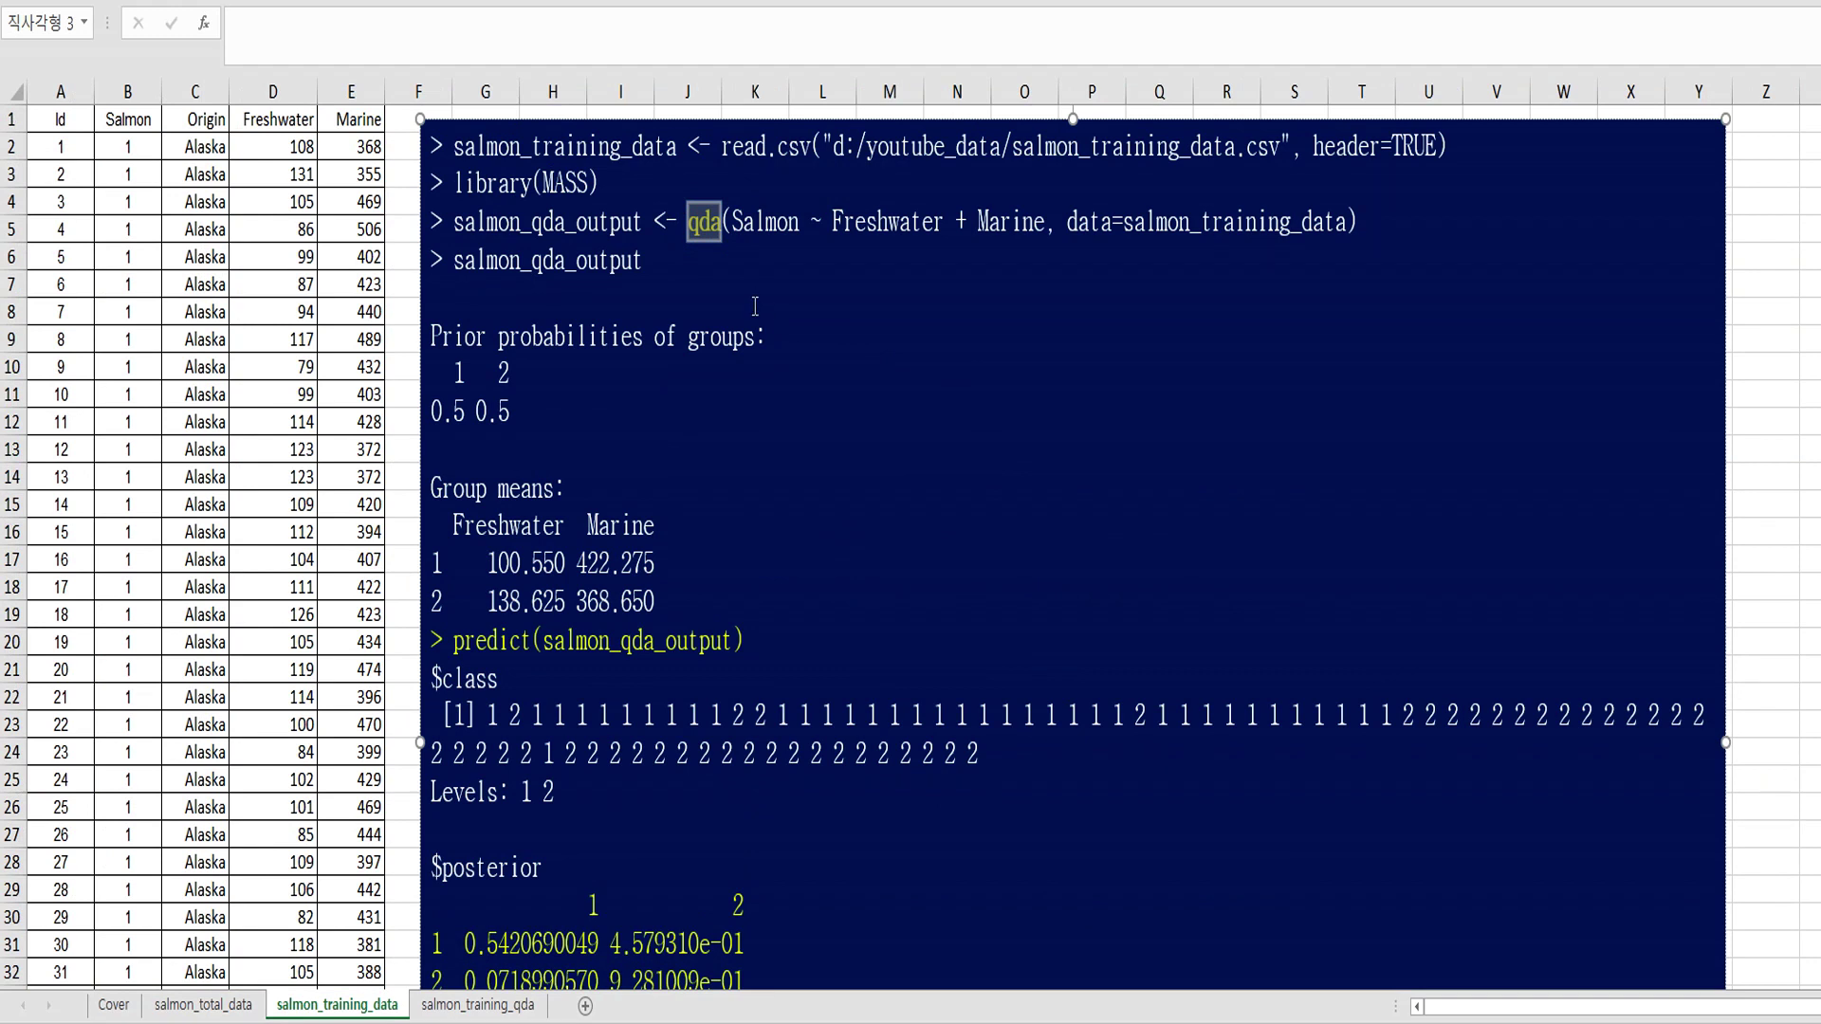
drag(679, 607, 450, 354)
click(587, 420)
drag(649, 588, 441, 521)
click(556, 681)
scroll(600, 753, down, 2)
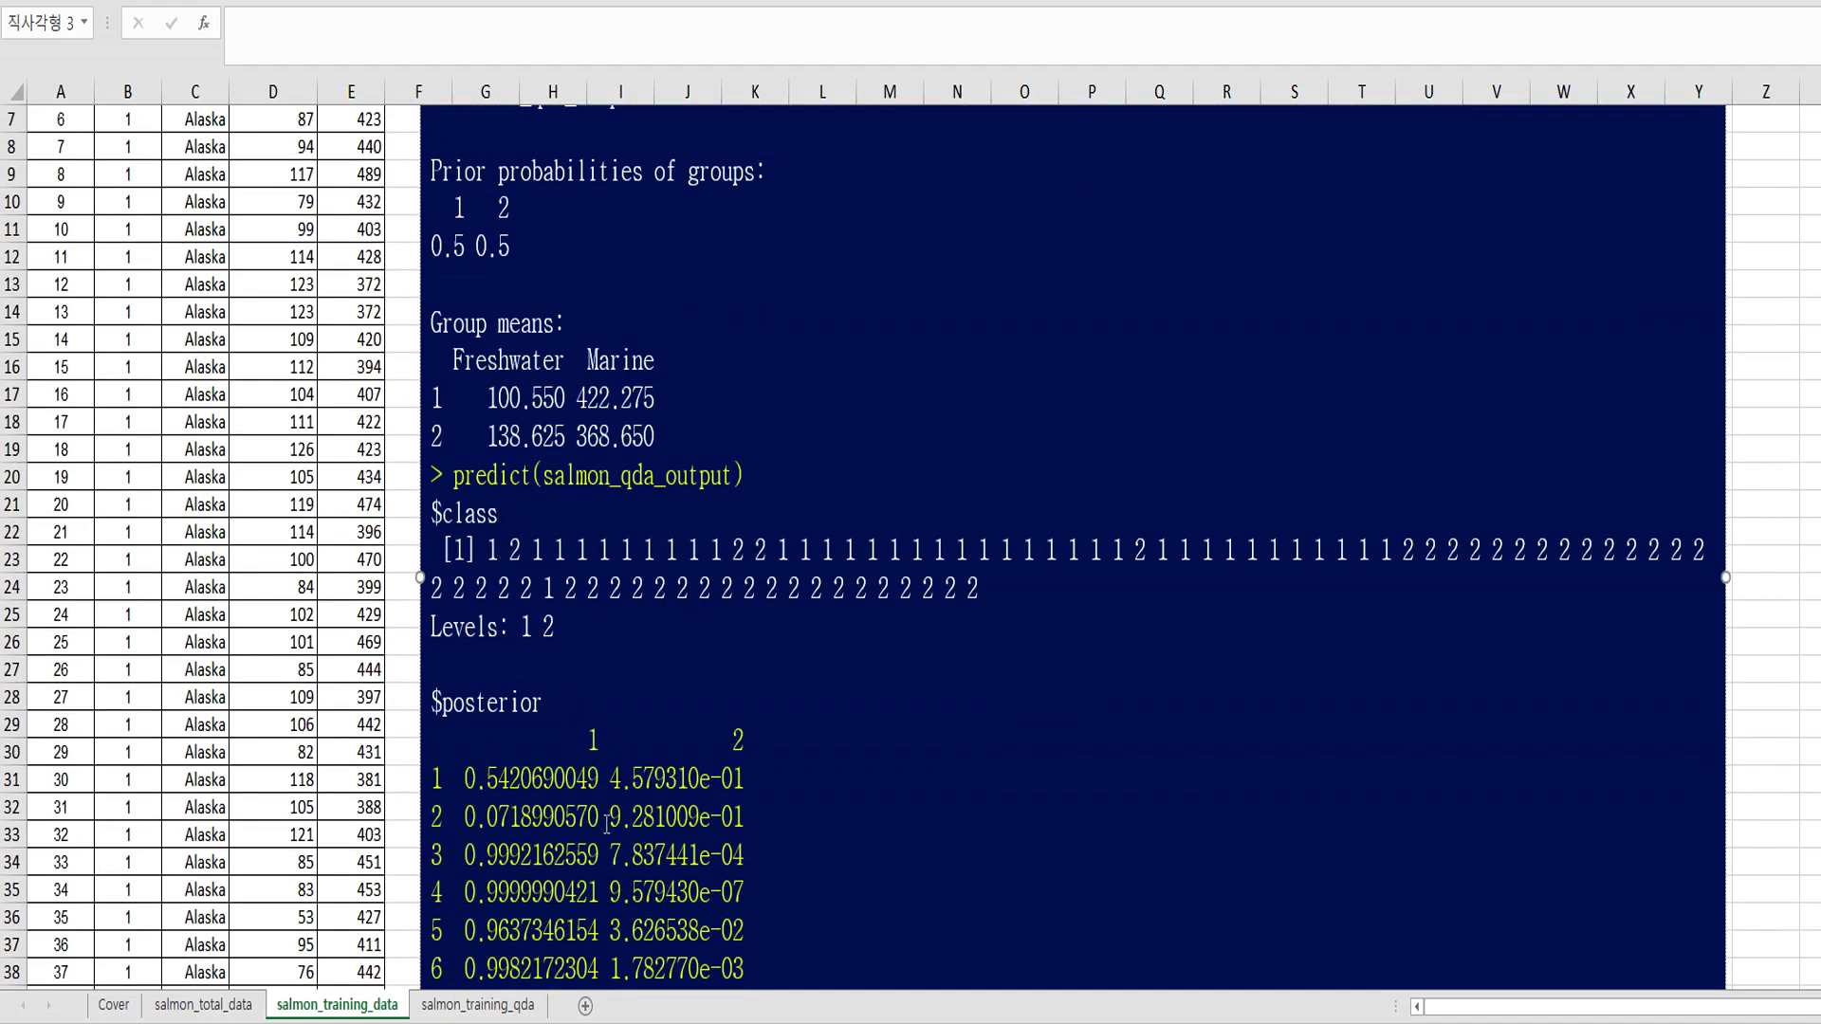
scroll(607, 823, down, 2)
scroll(607, 823, down, 13)
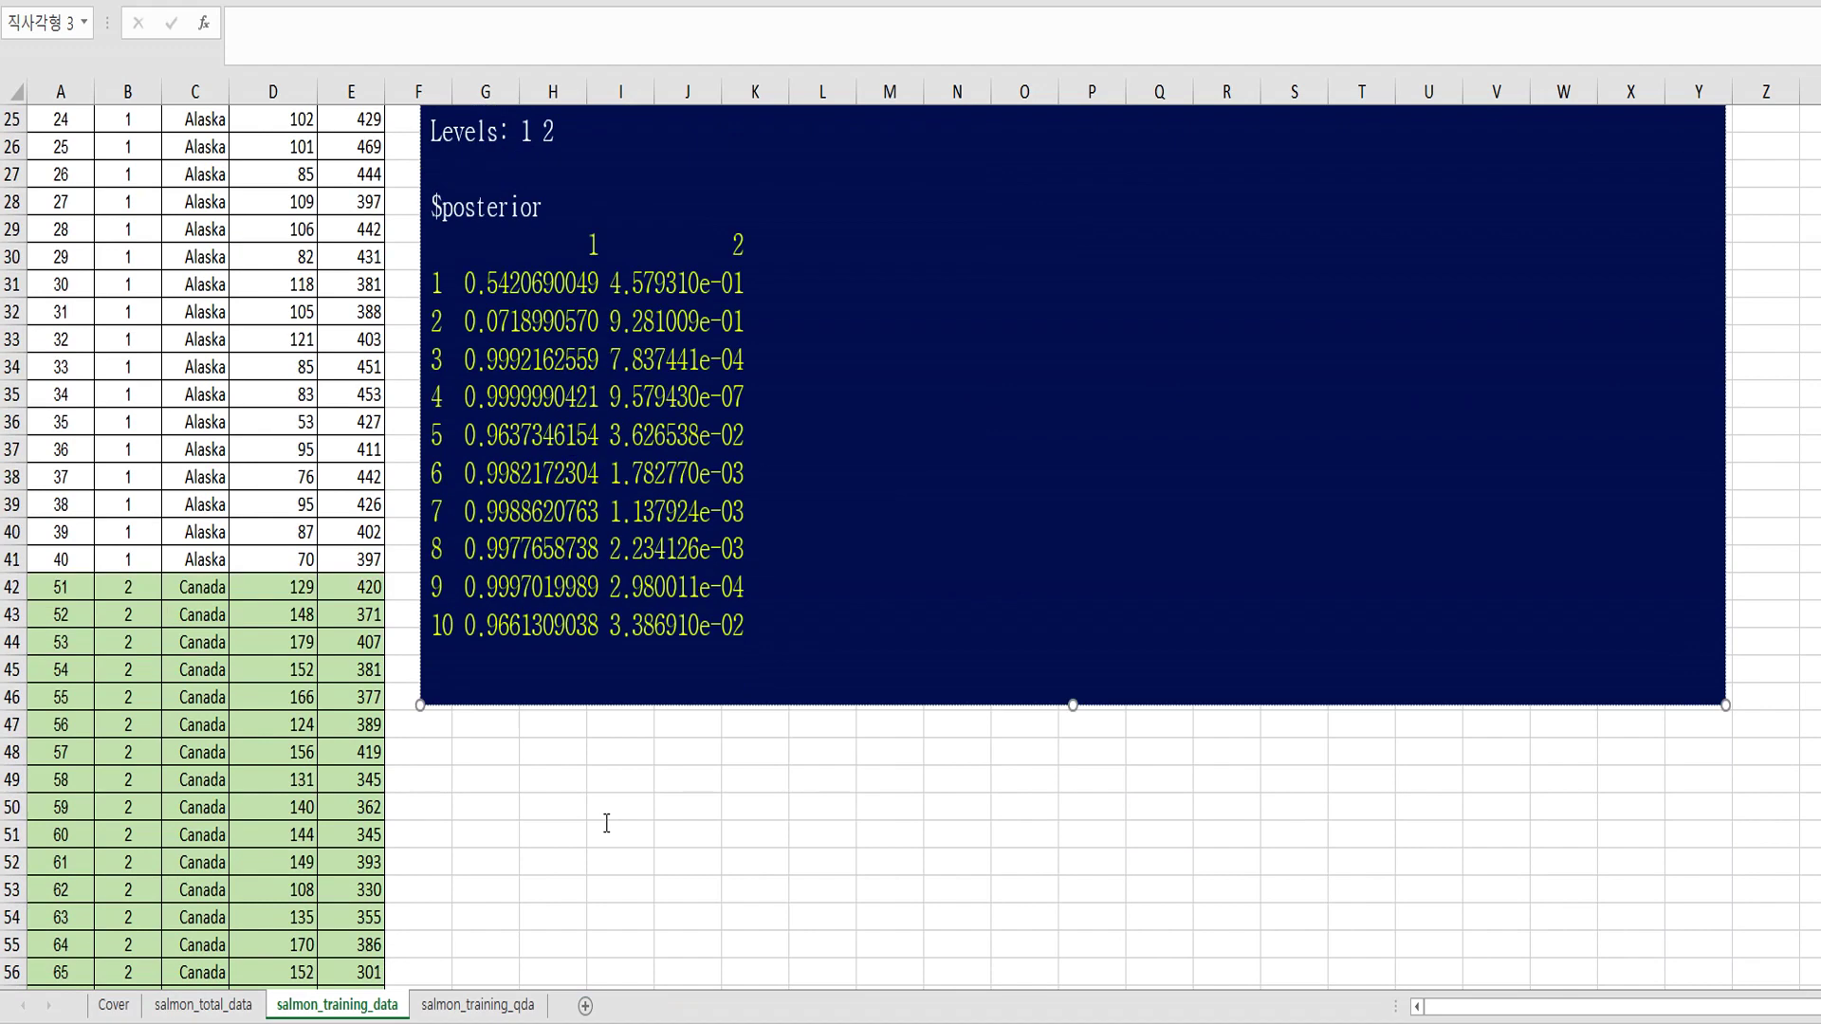
scroll(590, 683, up, 17)
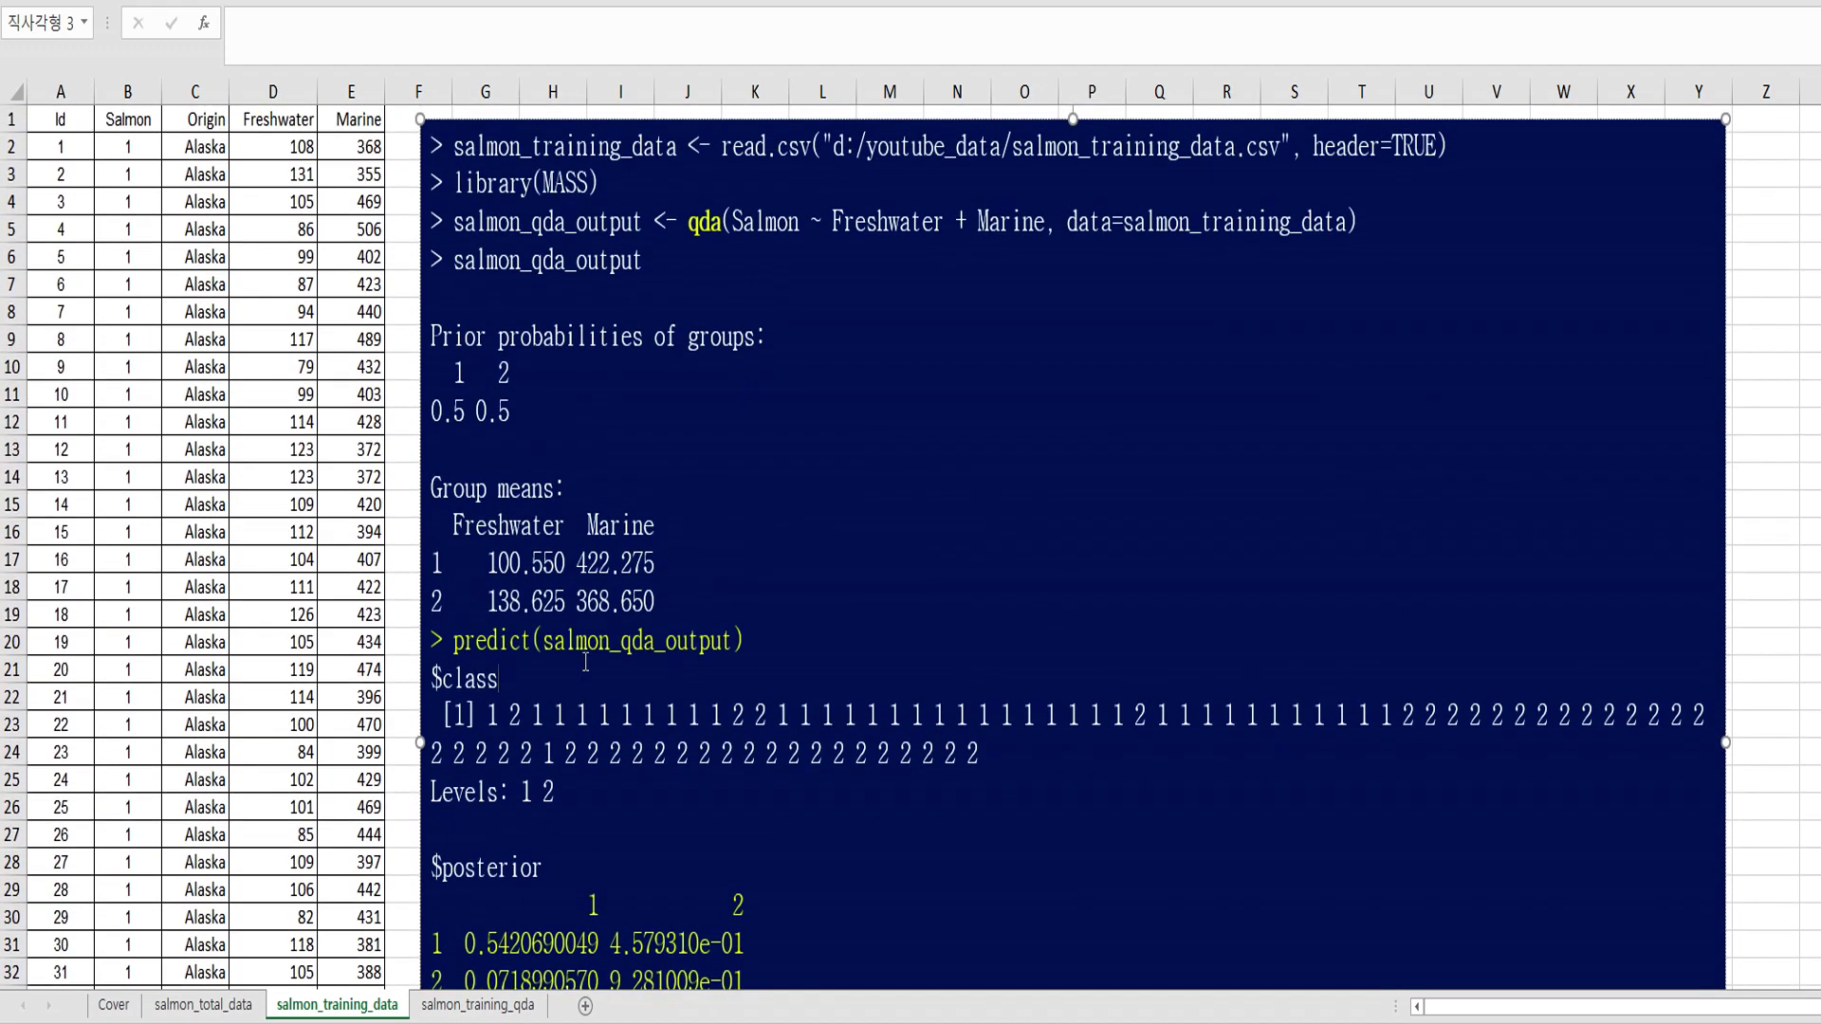
scroll(604, 838, down, 2)
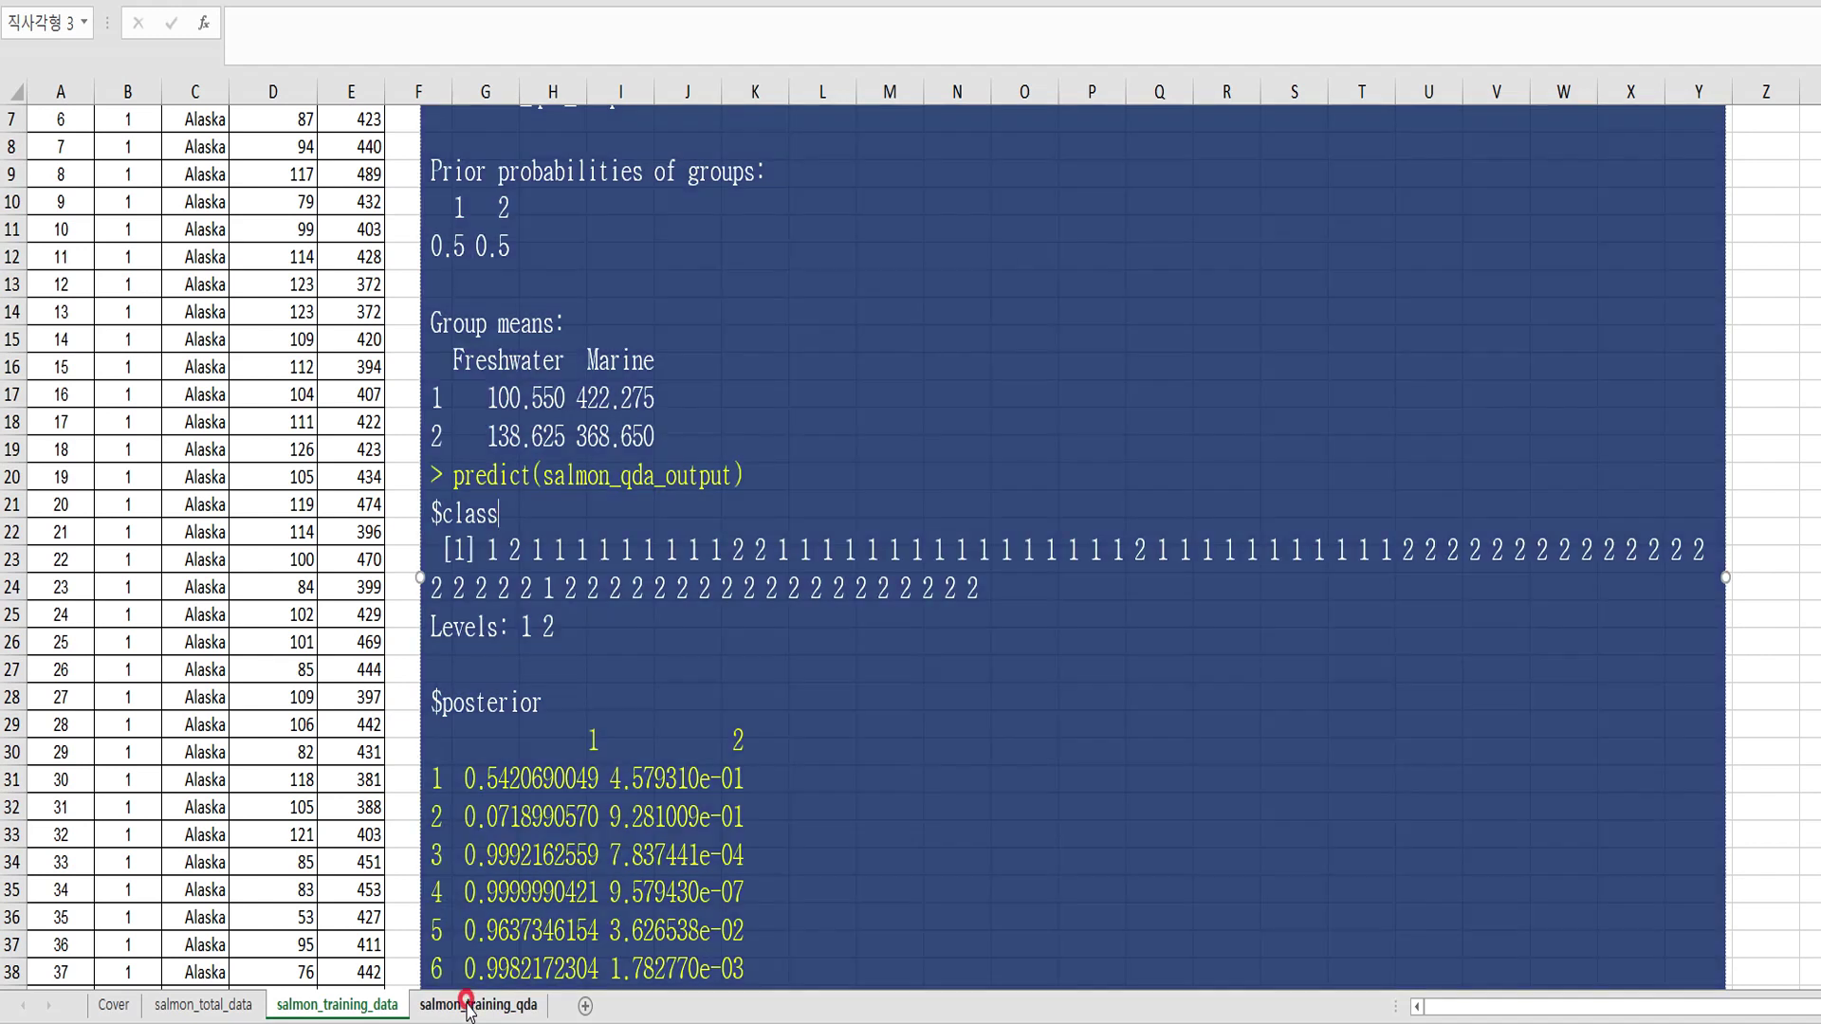
- On the salmon_training_qda sheet, shift the $posterior picture slightly downward and inspect the Freshwater average formula for salmon group 1
click(470, 1006)
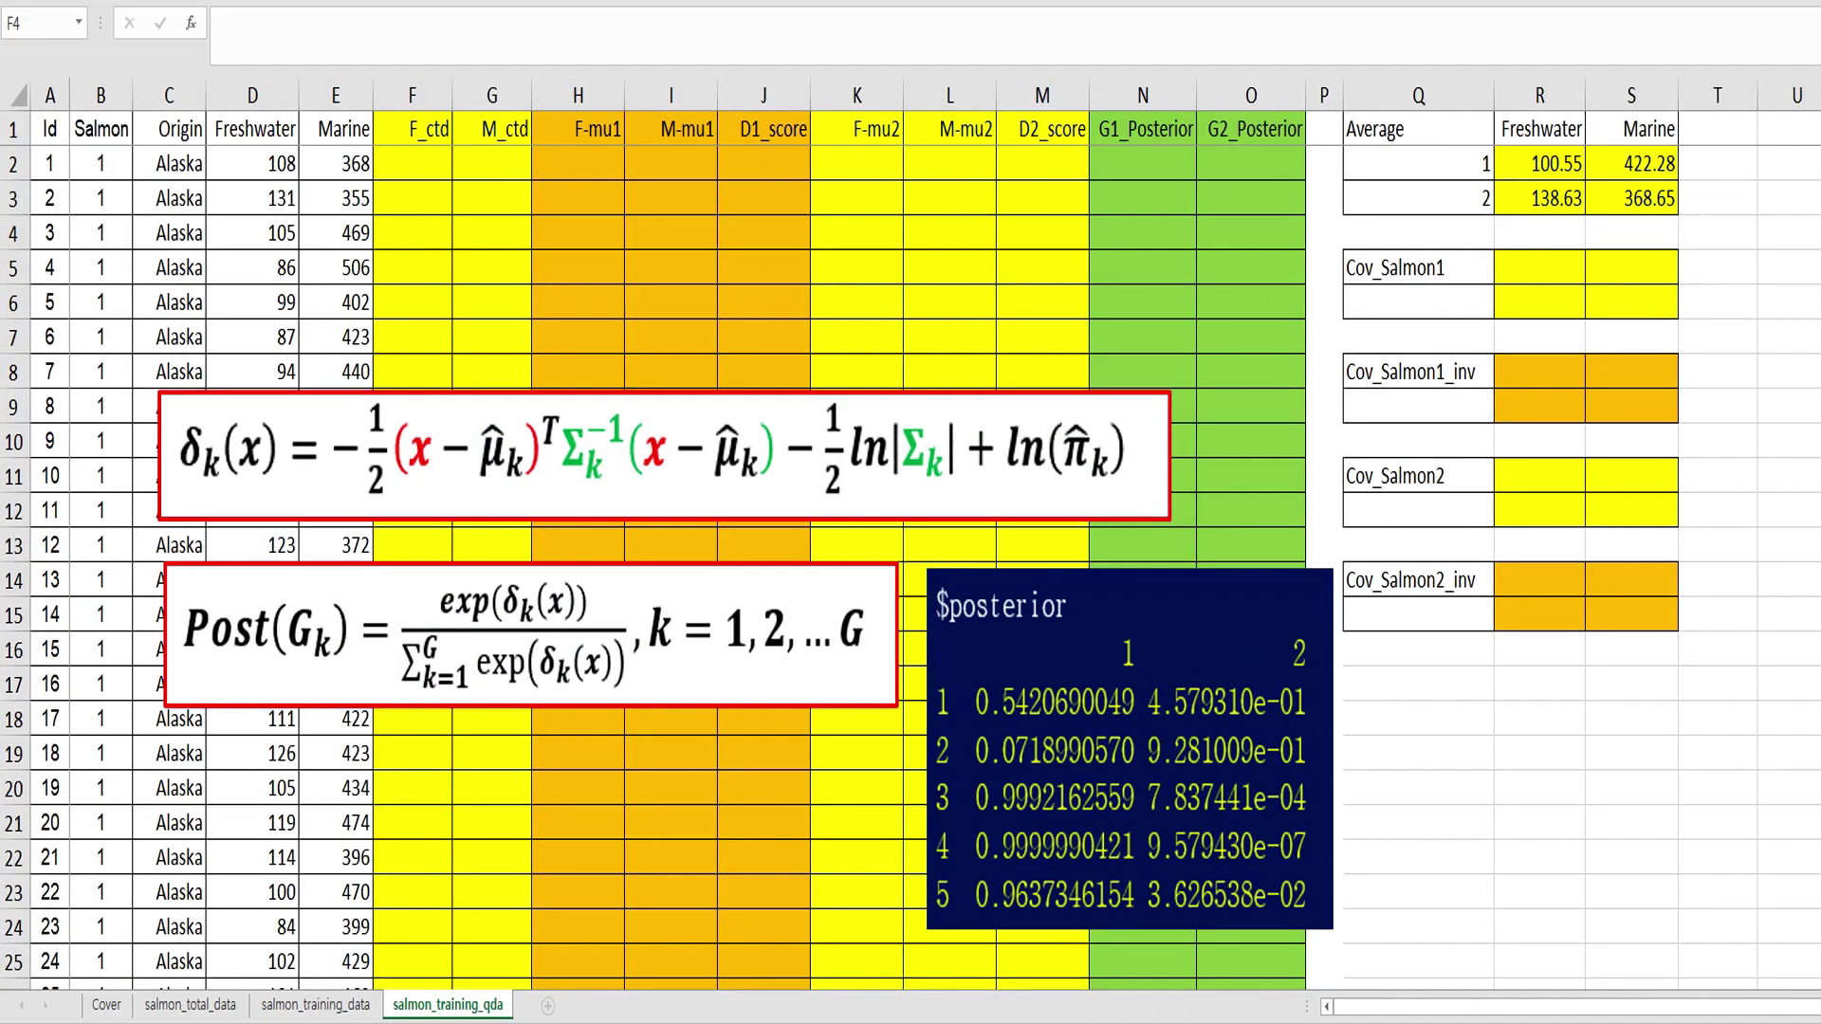
drag(1201, 679, 1142, 721)
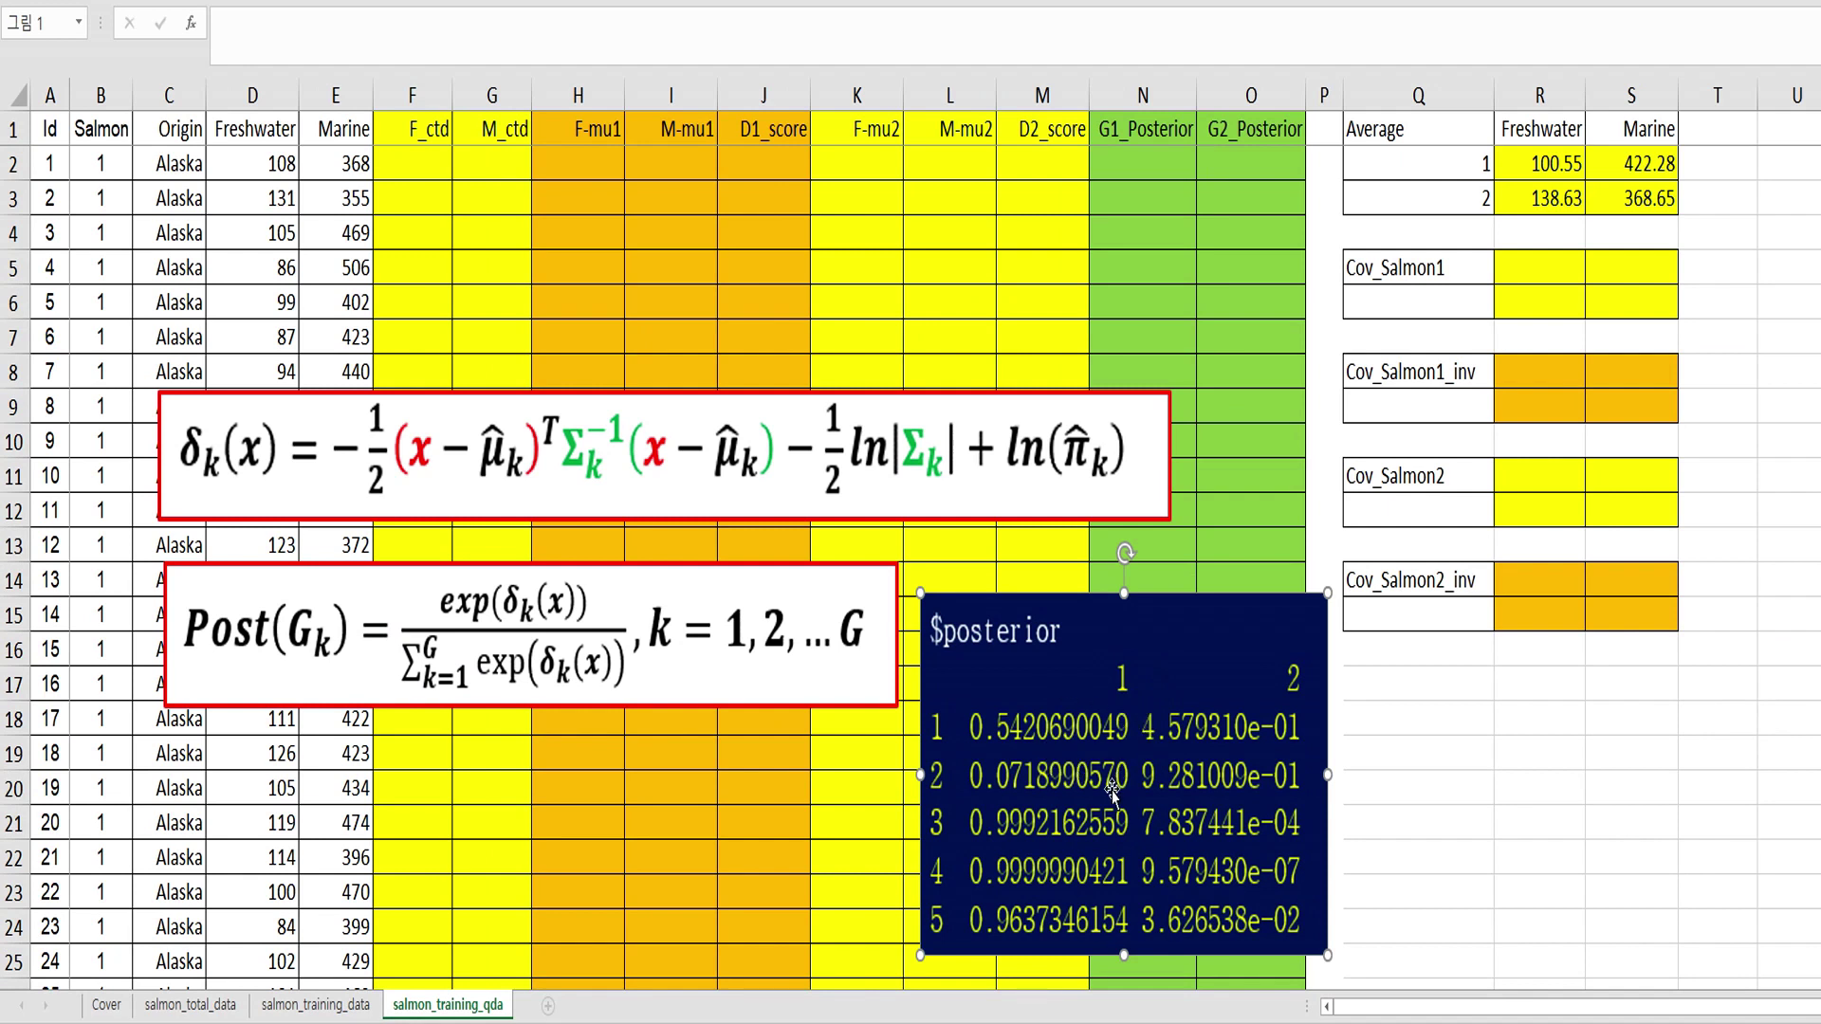
click(730, 470)
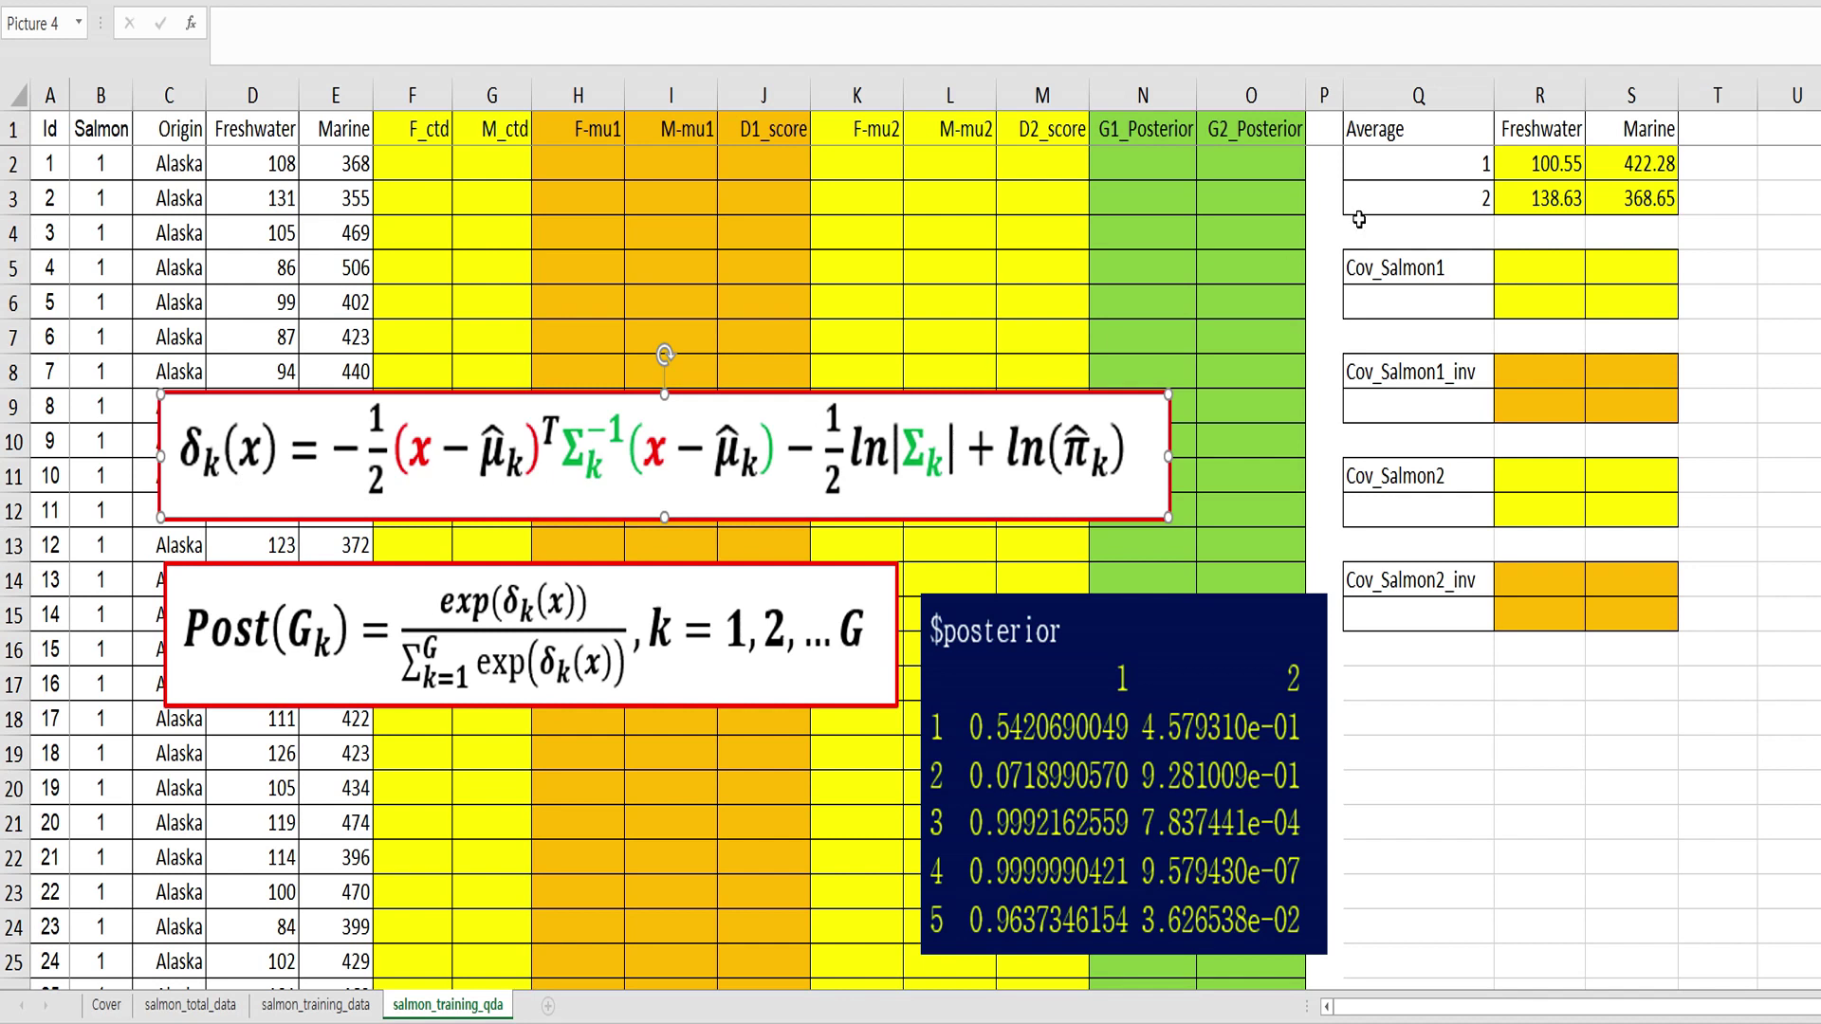
click(1356, 231)
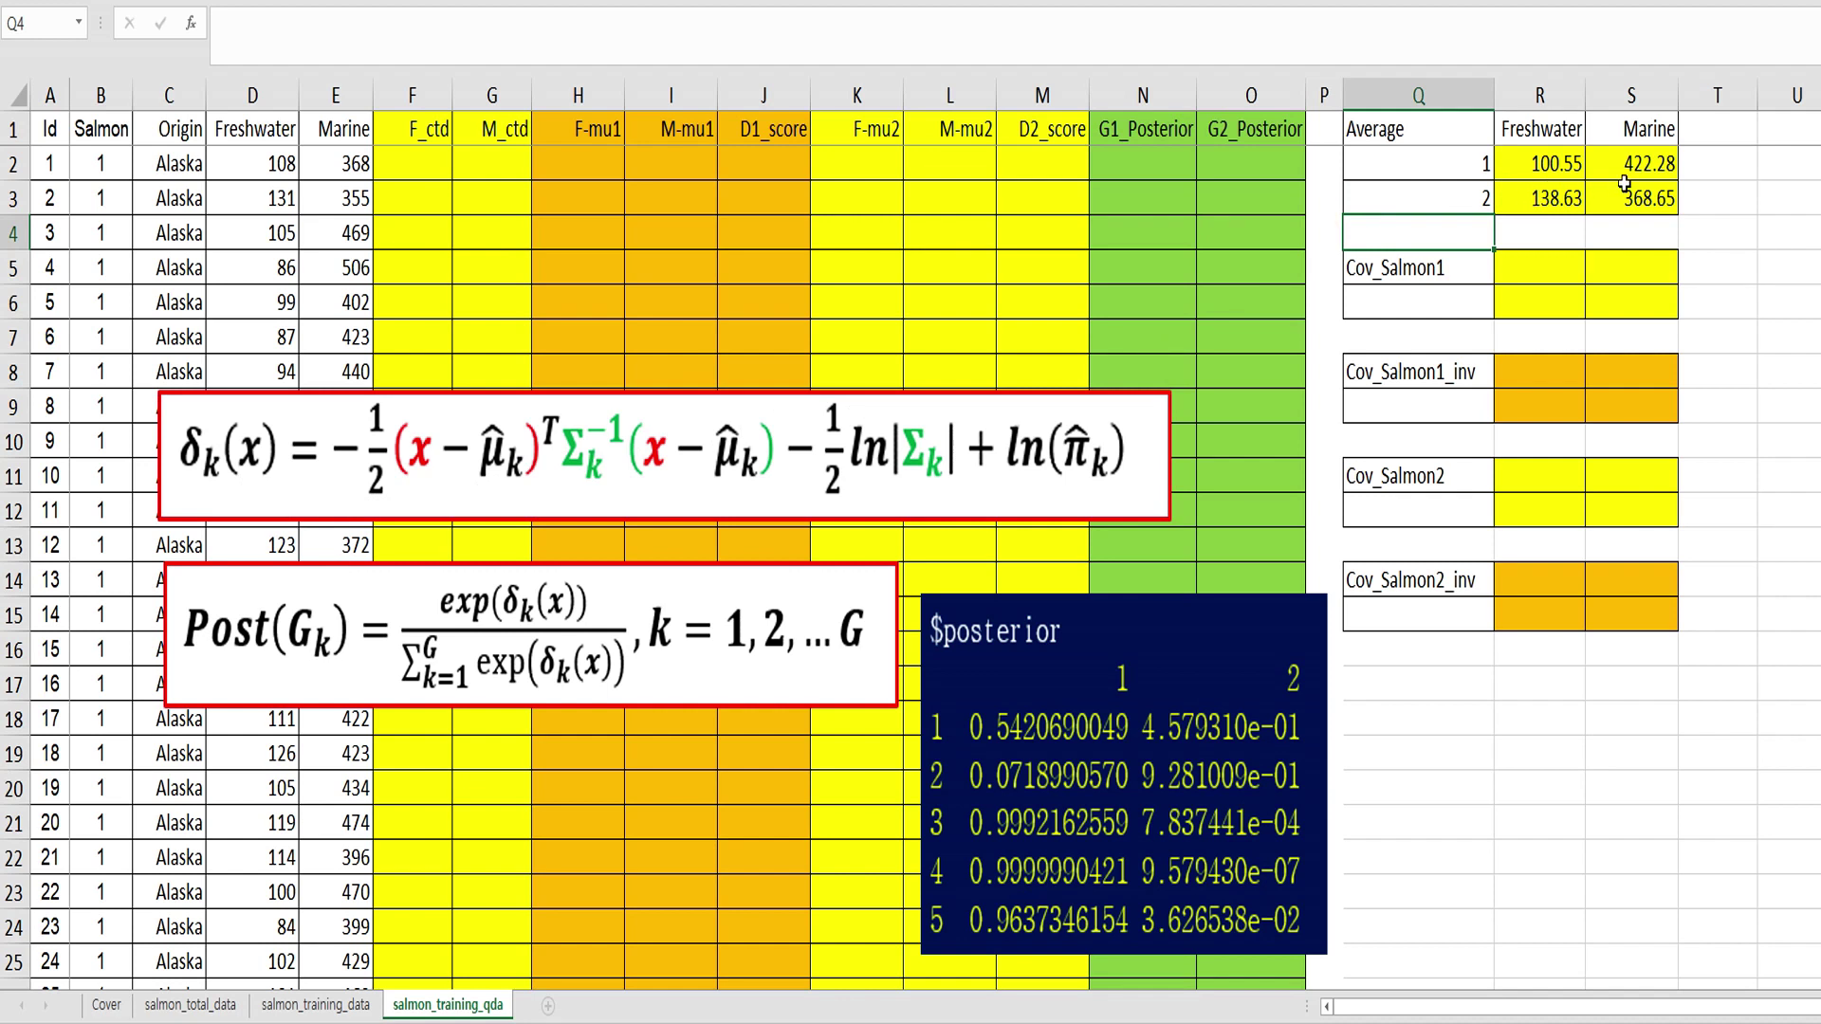
click(1546, 163)
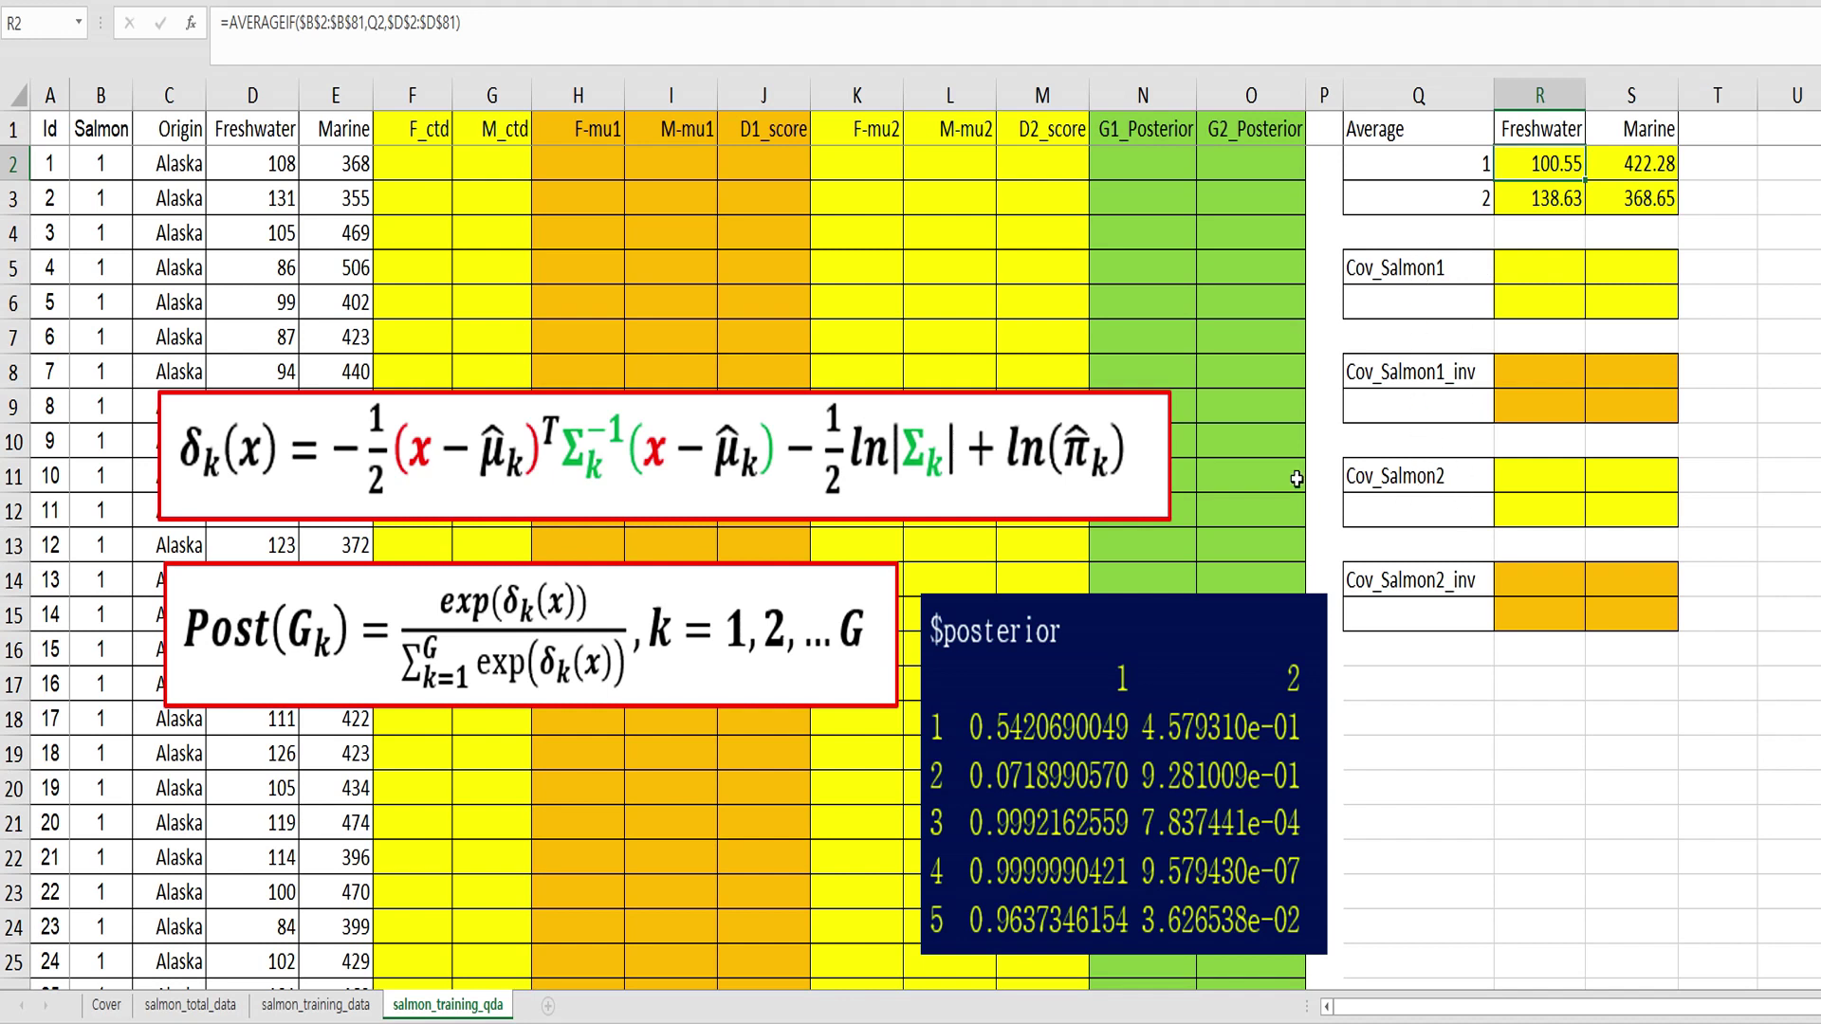
- Enter =D2-VLOOKUP(B2,$Q$2:$R$3,2,FALSE) in F2 to centre the first Freshwater value on its group mean
click(420, 173)
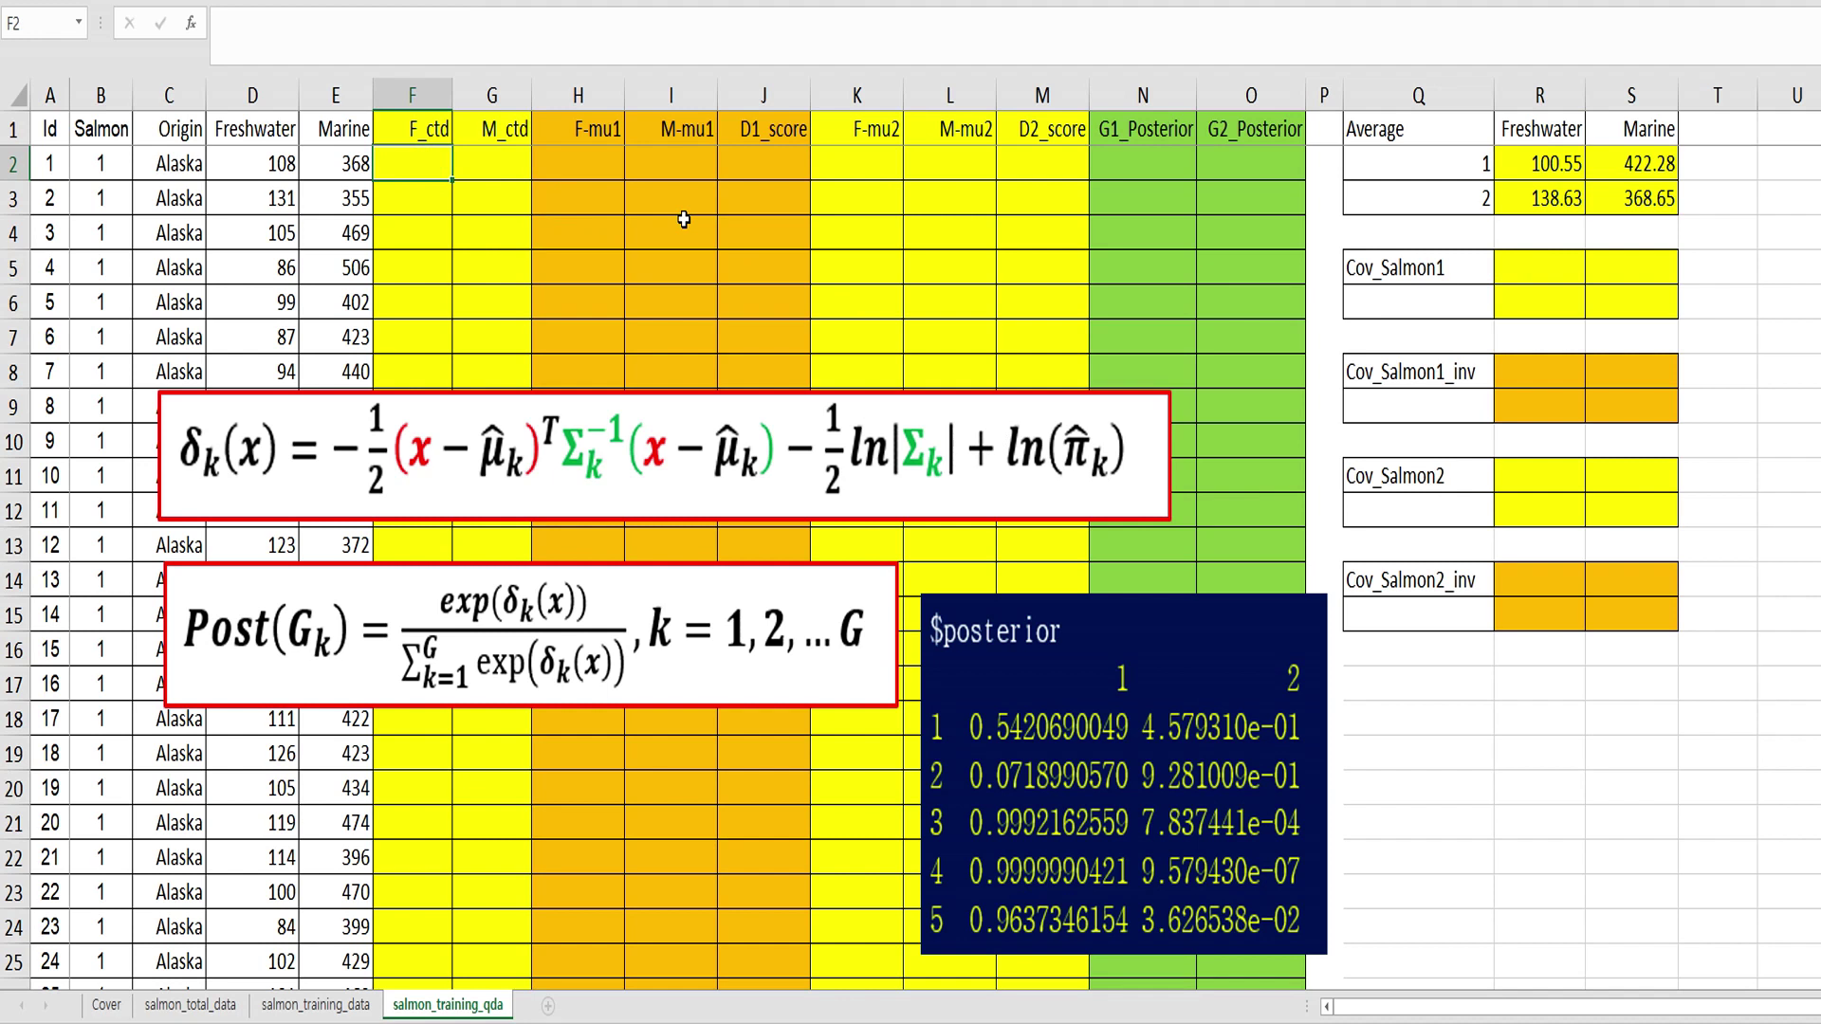
text(=)
key(Left)
key(Left)
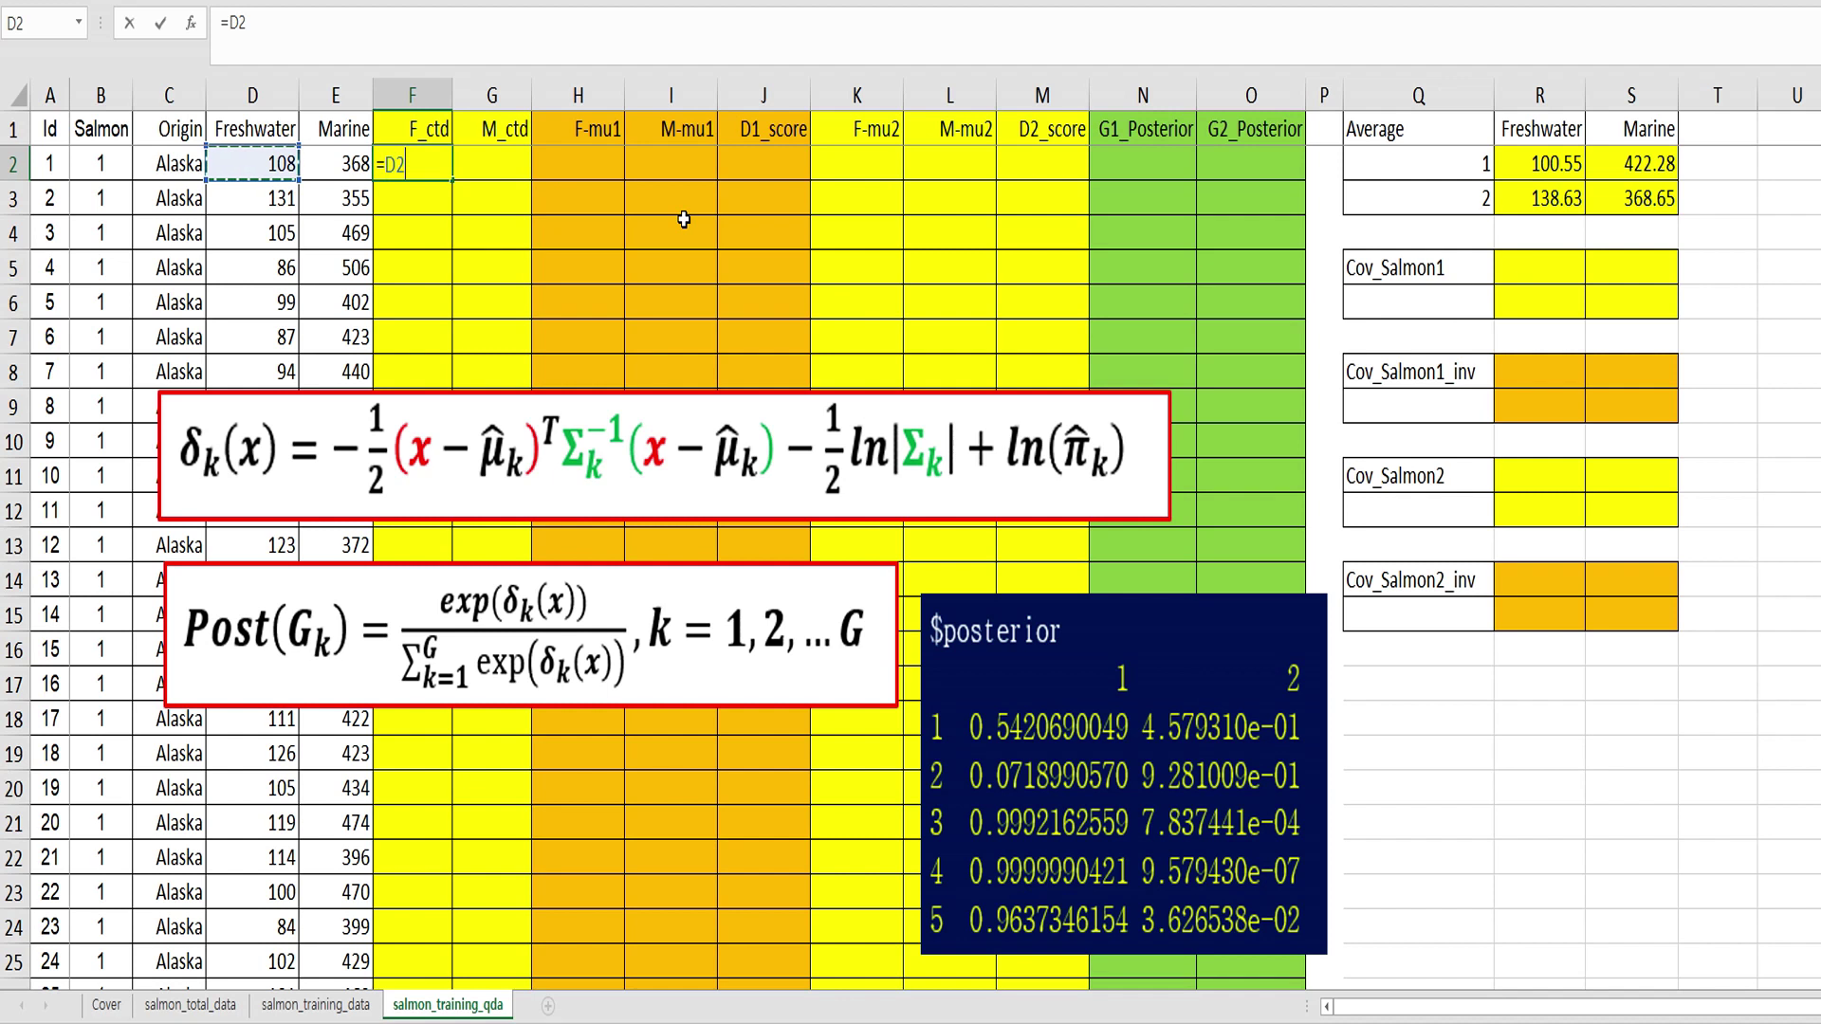
text(-v)
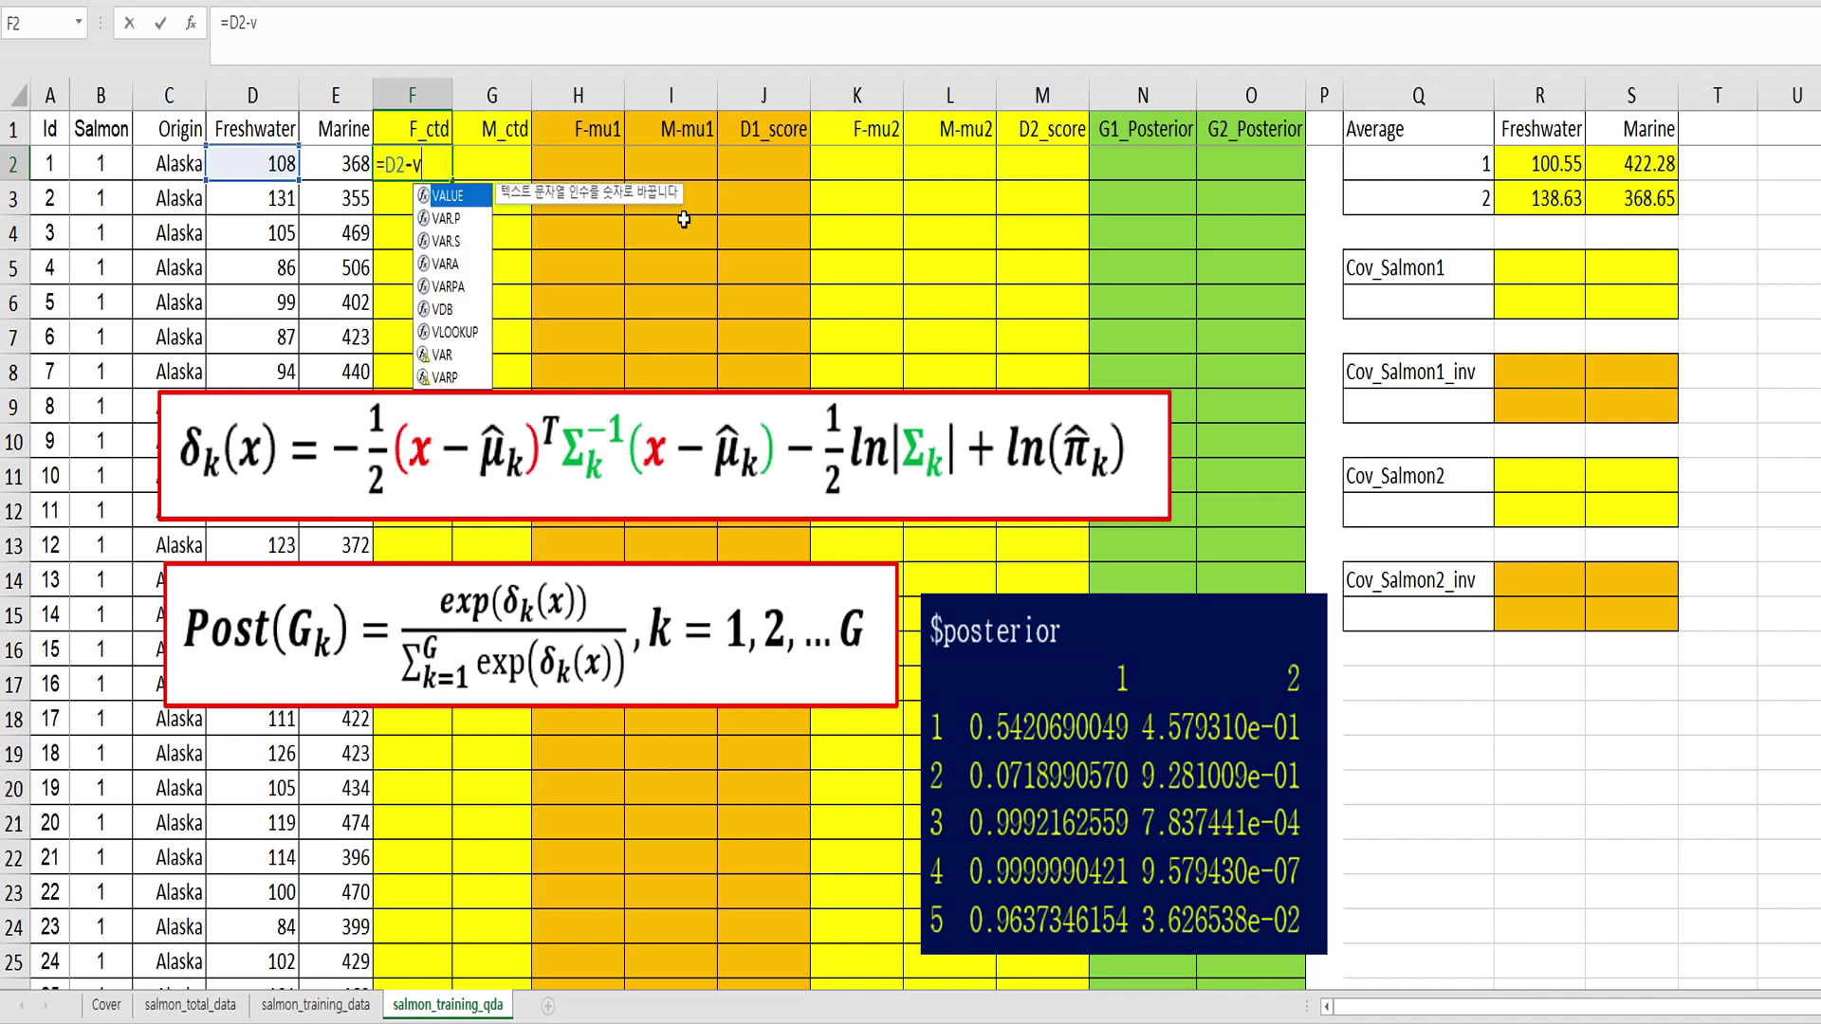
text(lookup()
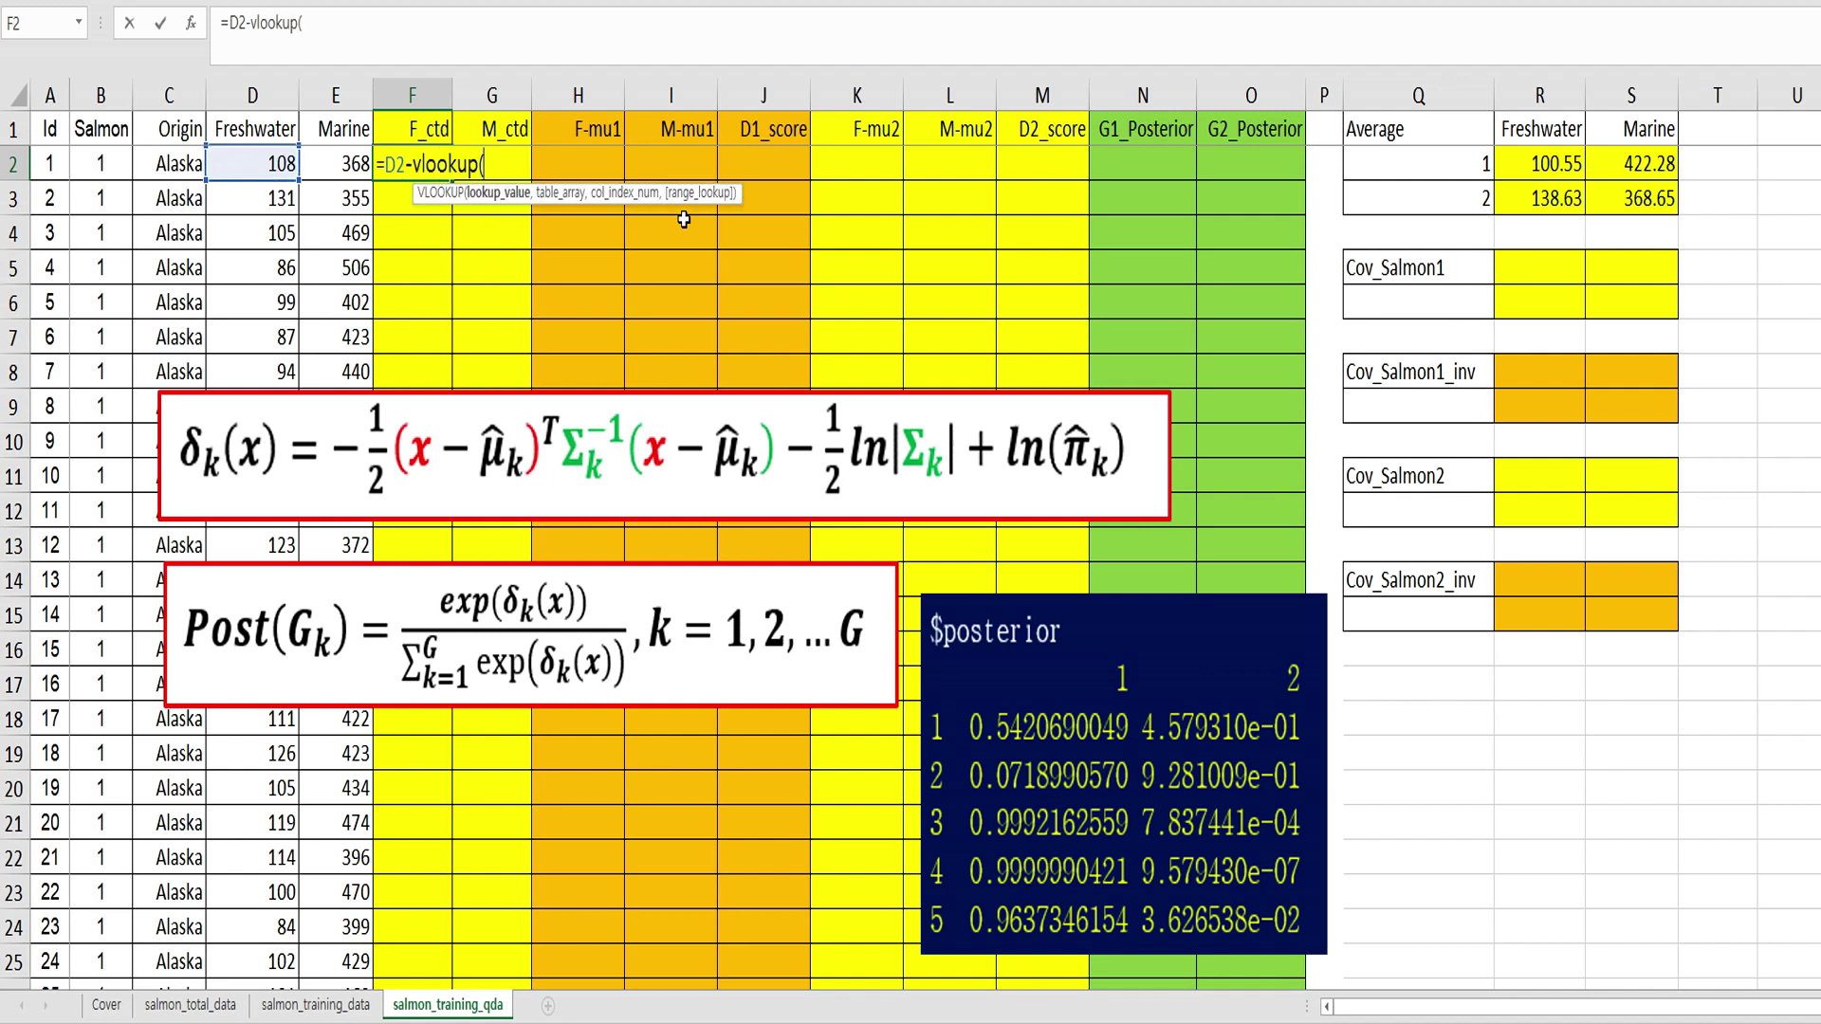
click(106, 159)
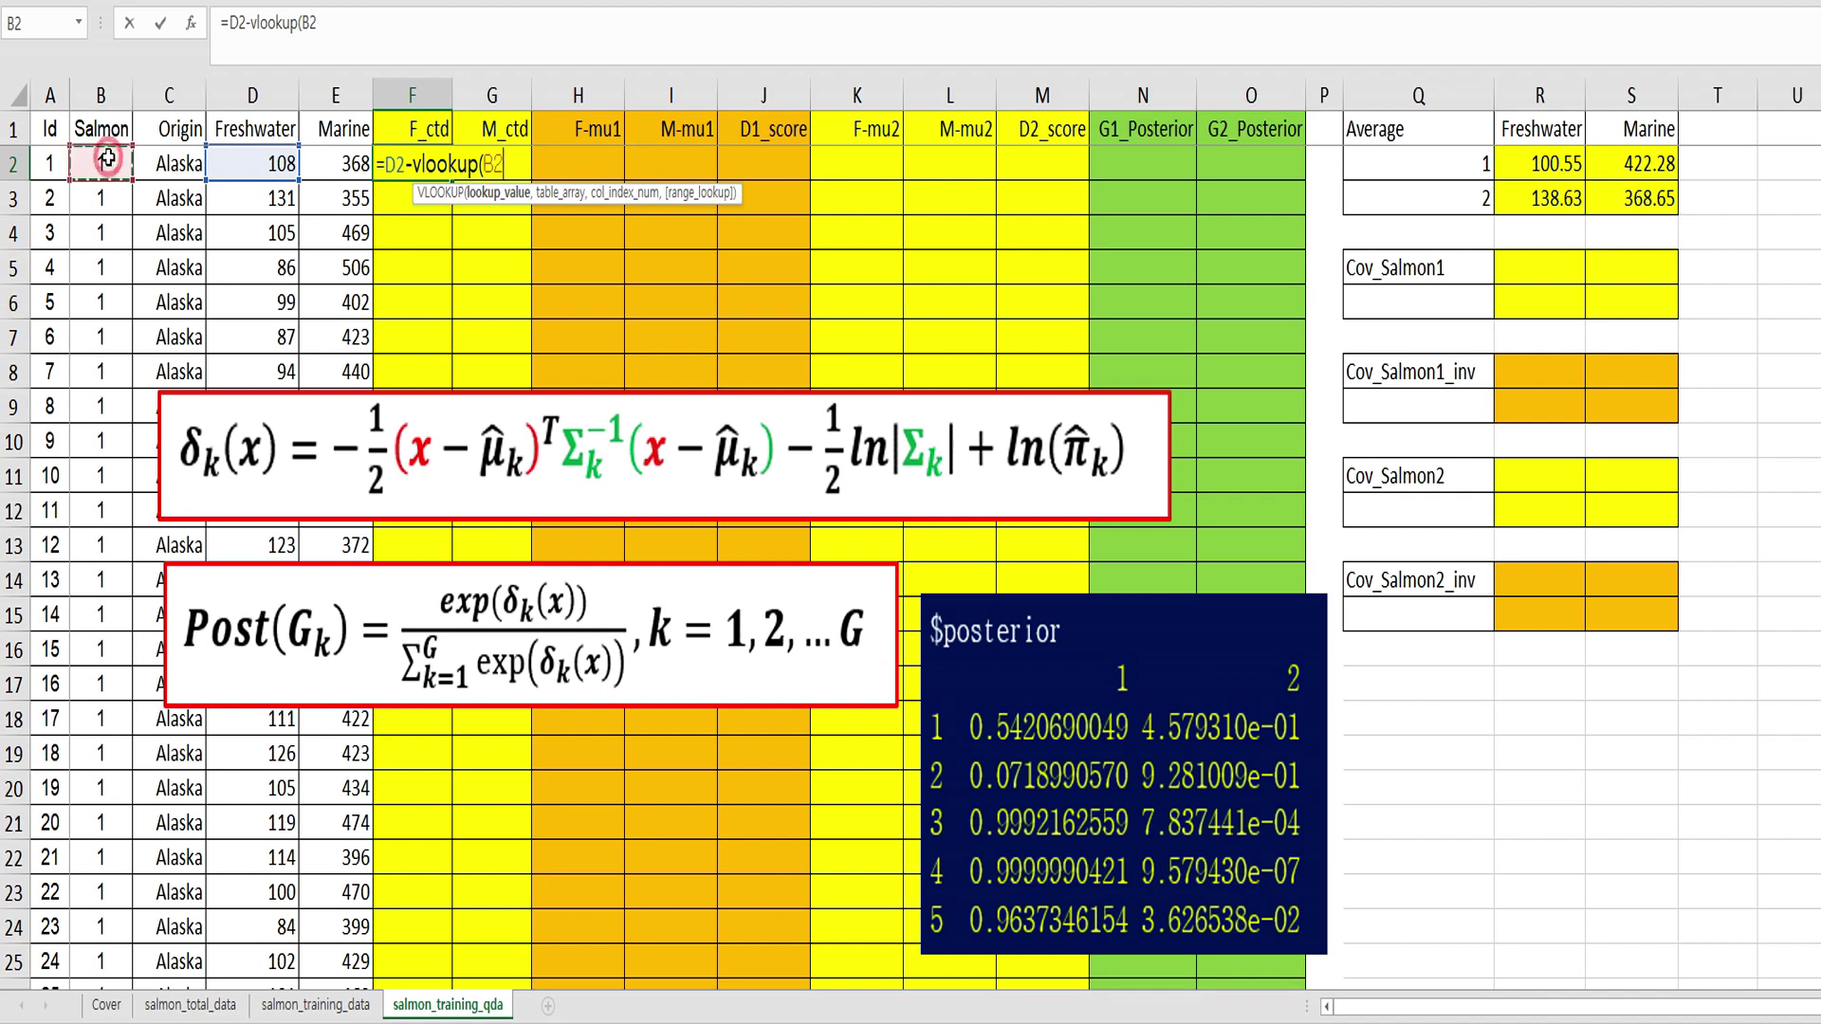
text(,)
drag(1432, 171, 1508, 198)
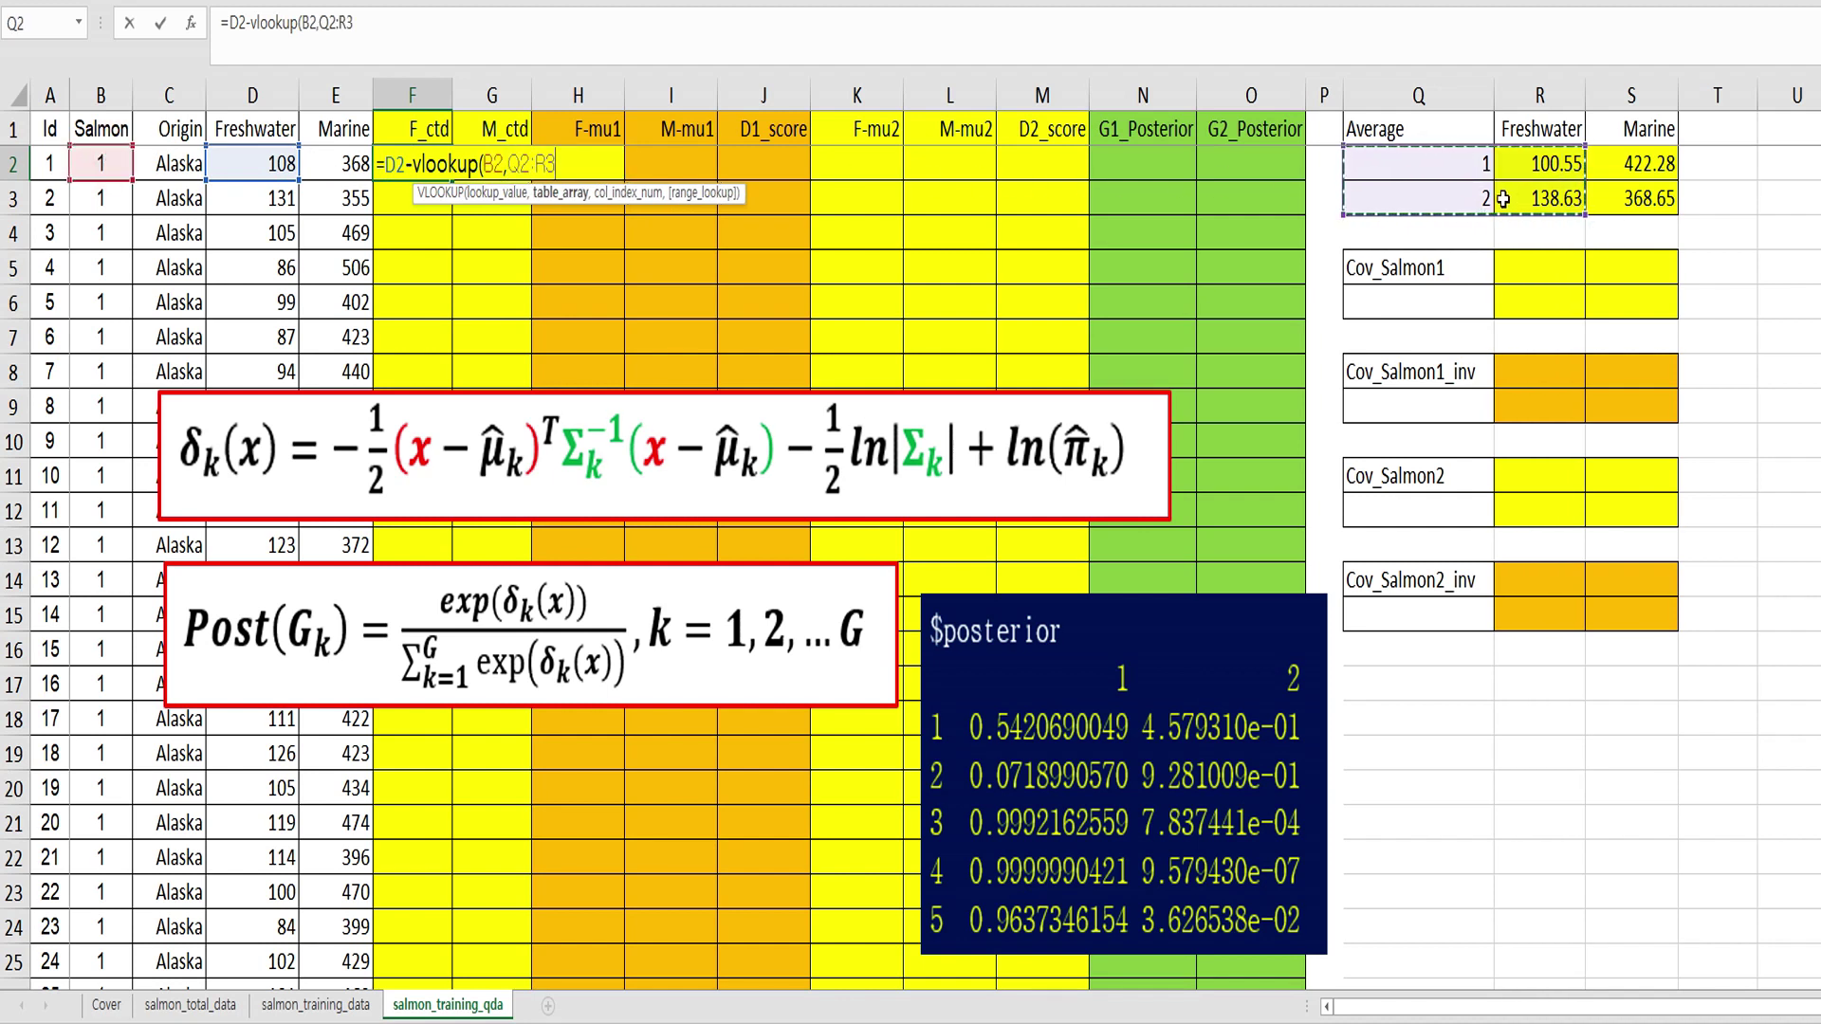
key(F4)
text(,2,false)
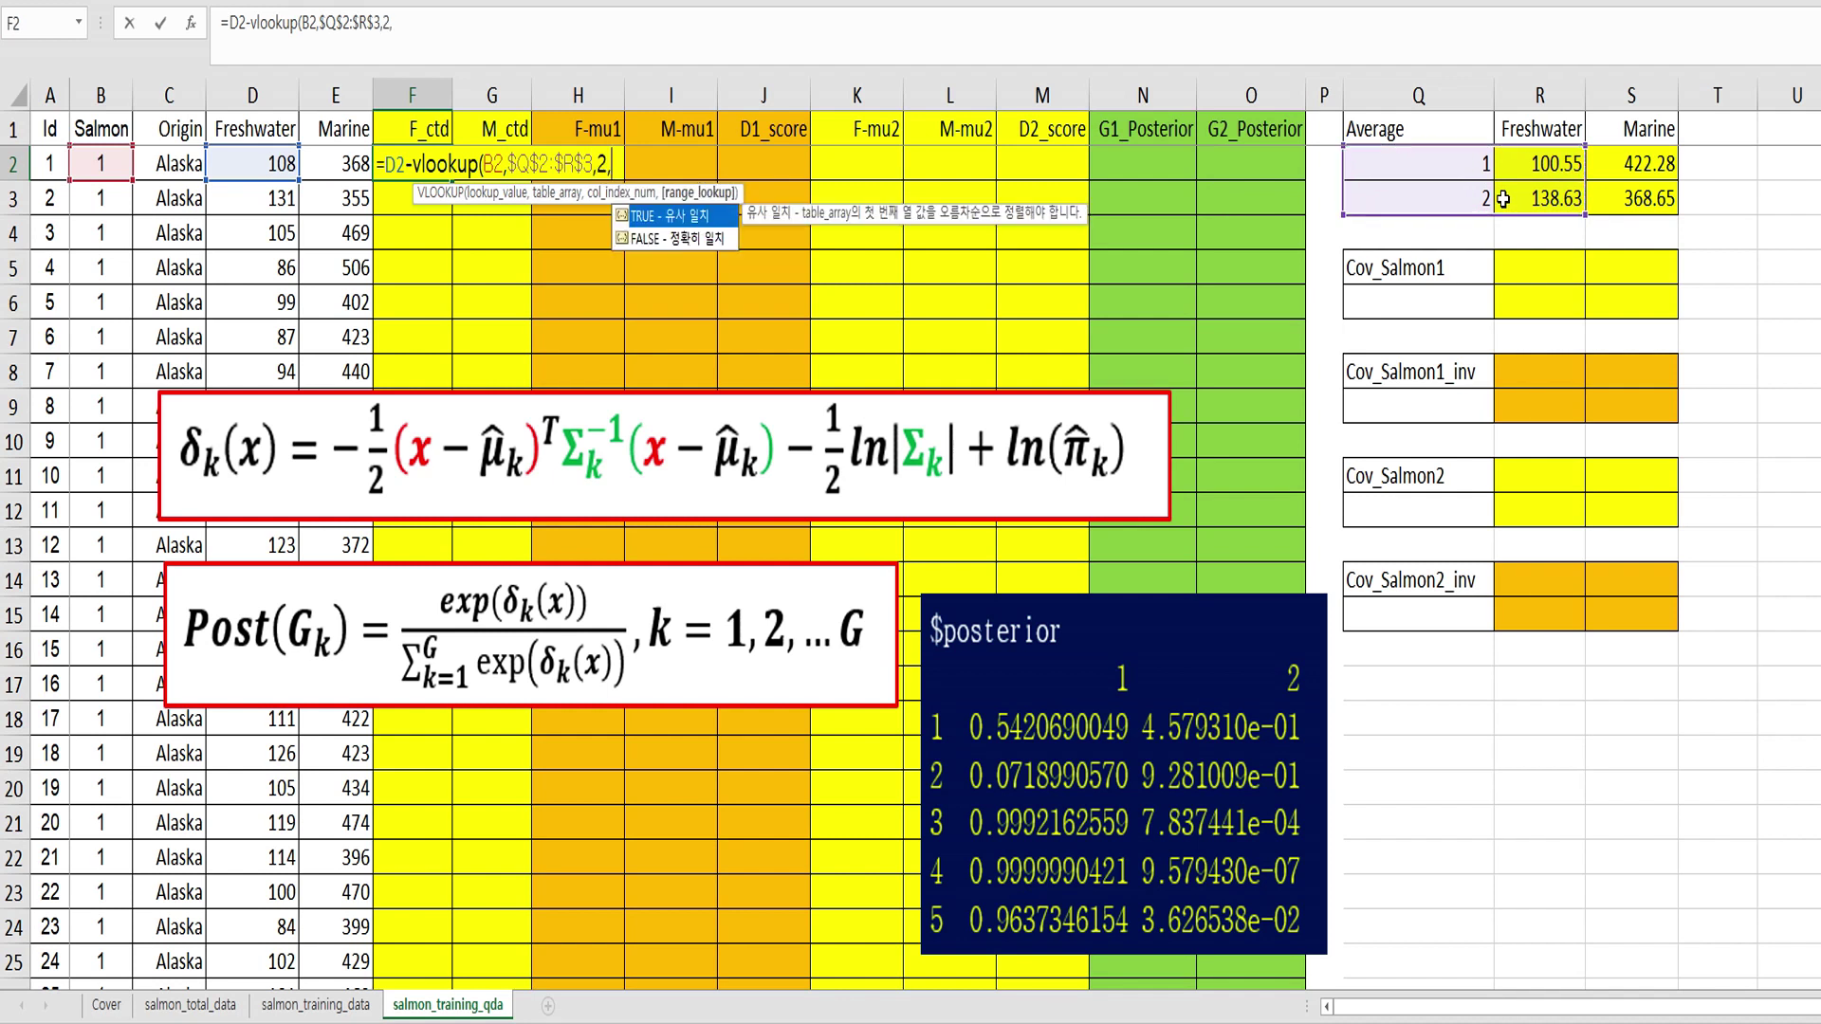
key(Return)
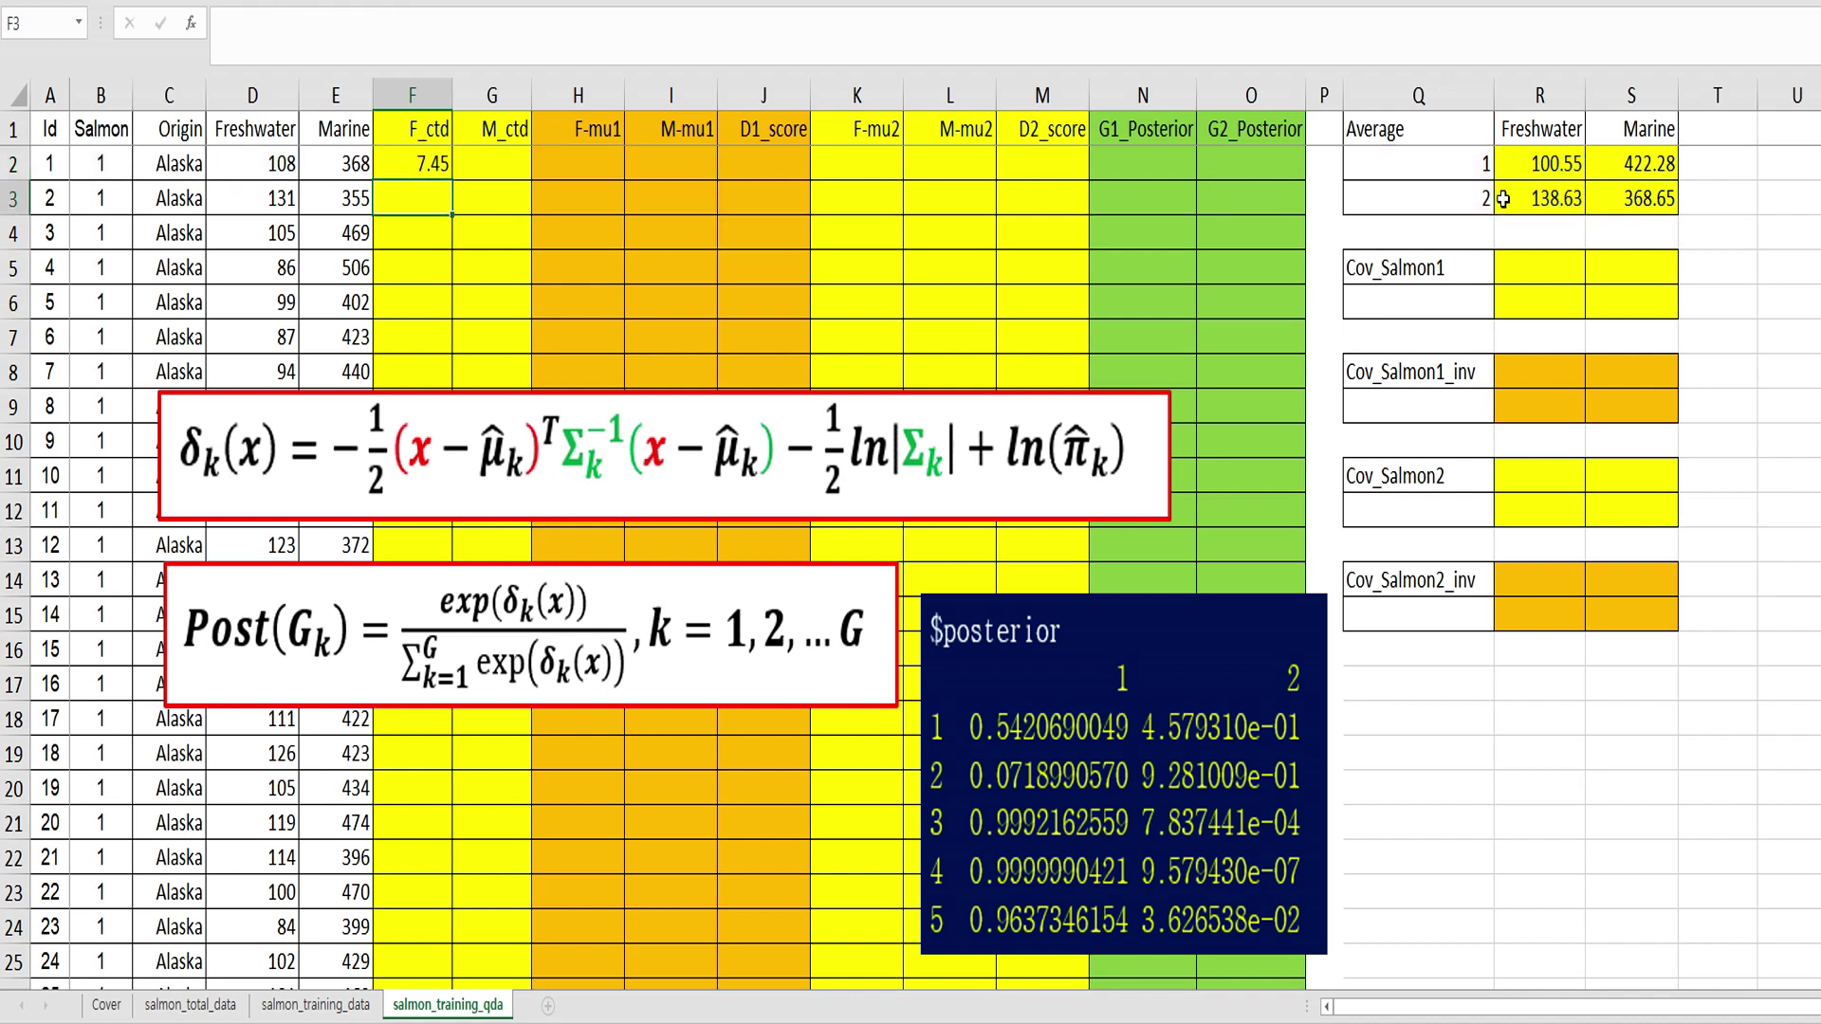
- Enter =E2-VLOOKUP(B2,$Q$2:$S$3,3,FALSE) in G2 to centre the first Marine value on its group mean
key(Up)
key(Right)
text(=)
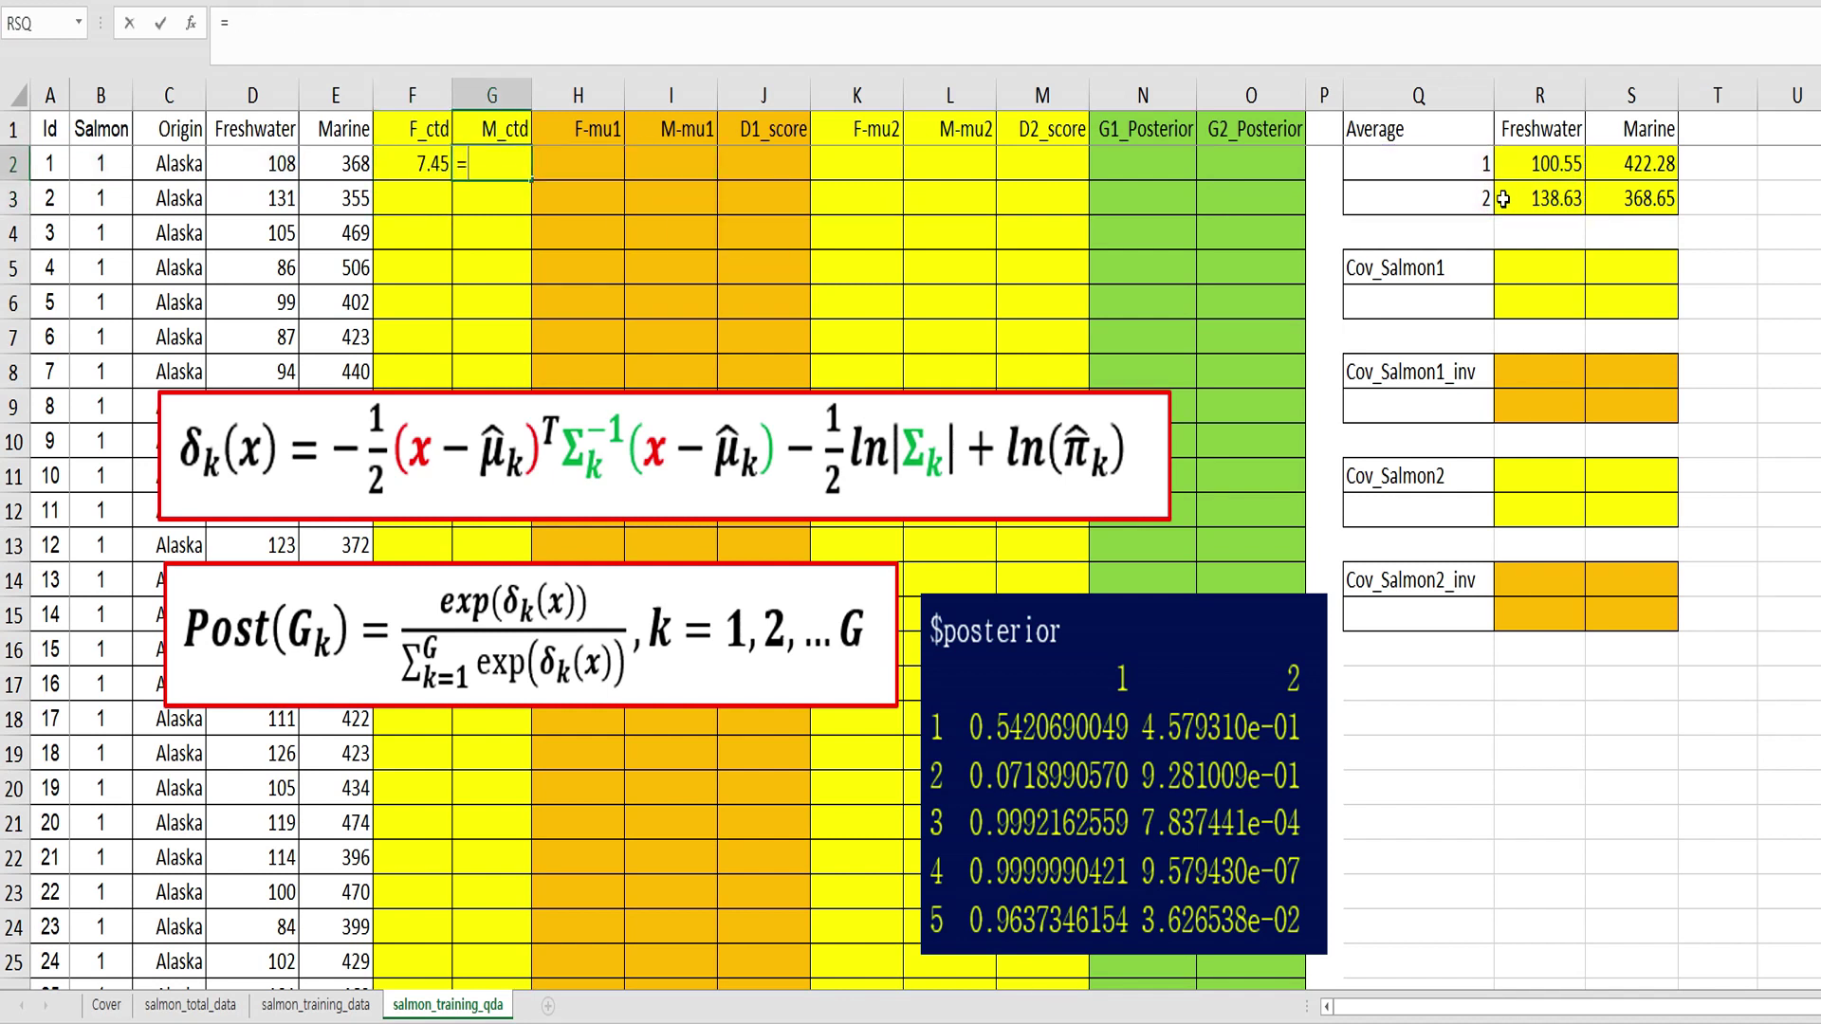
text(E2)
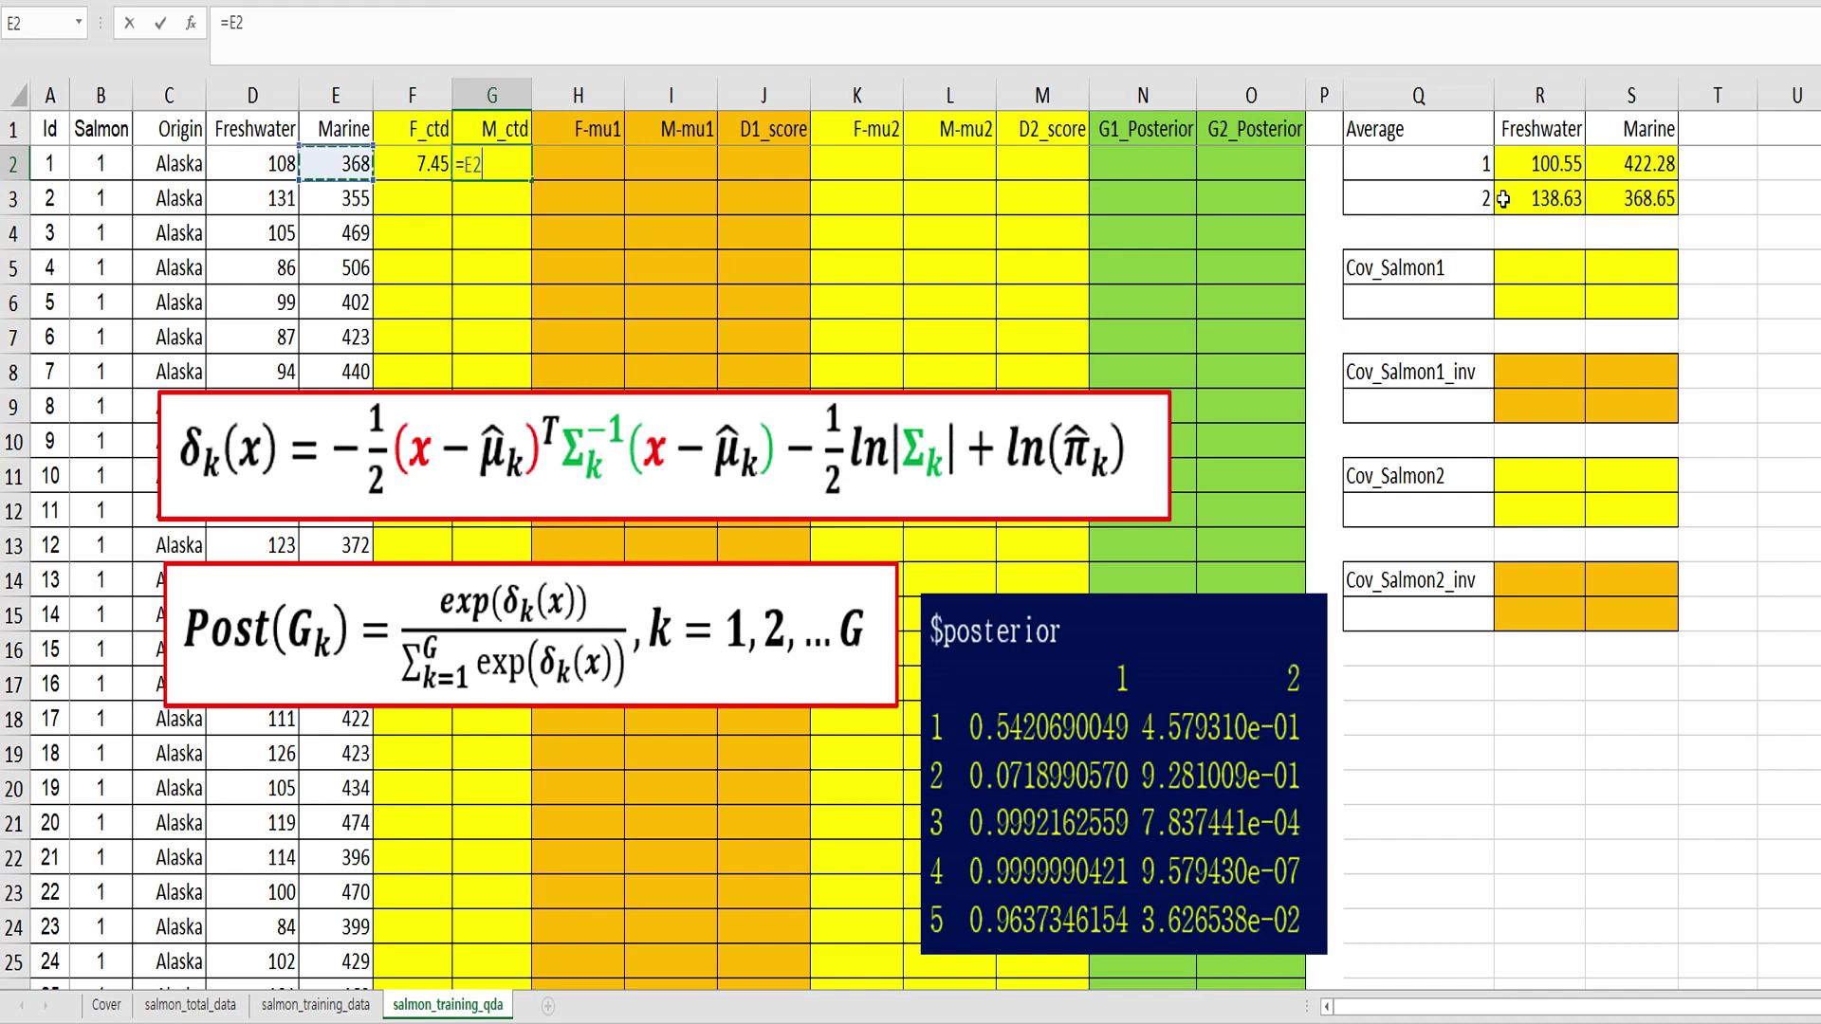
text(-v)
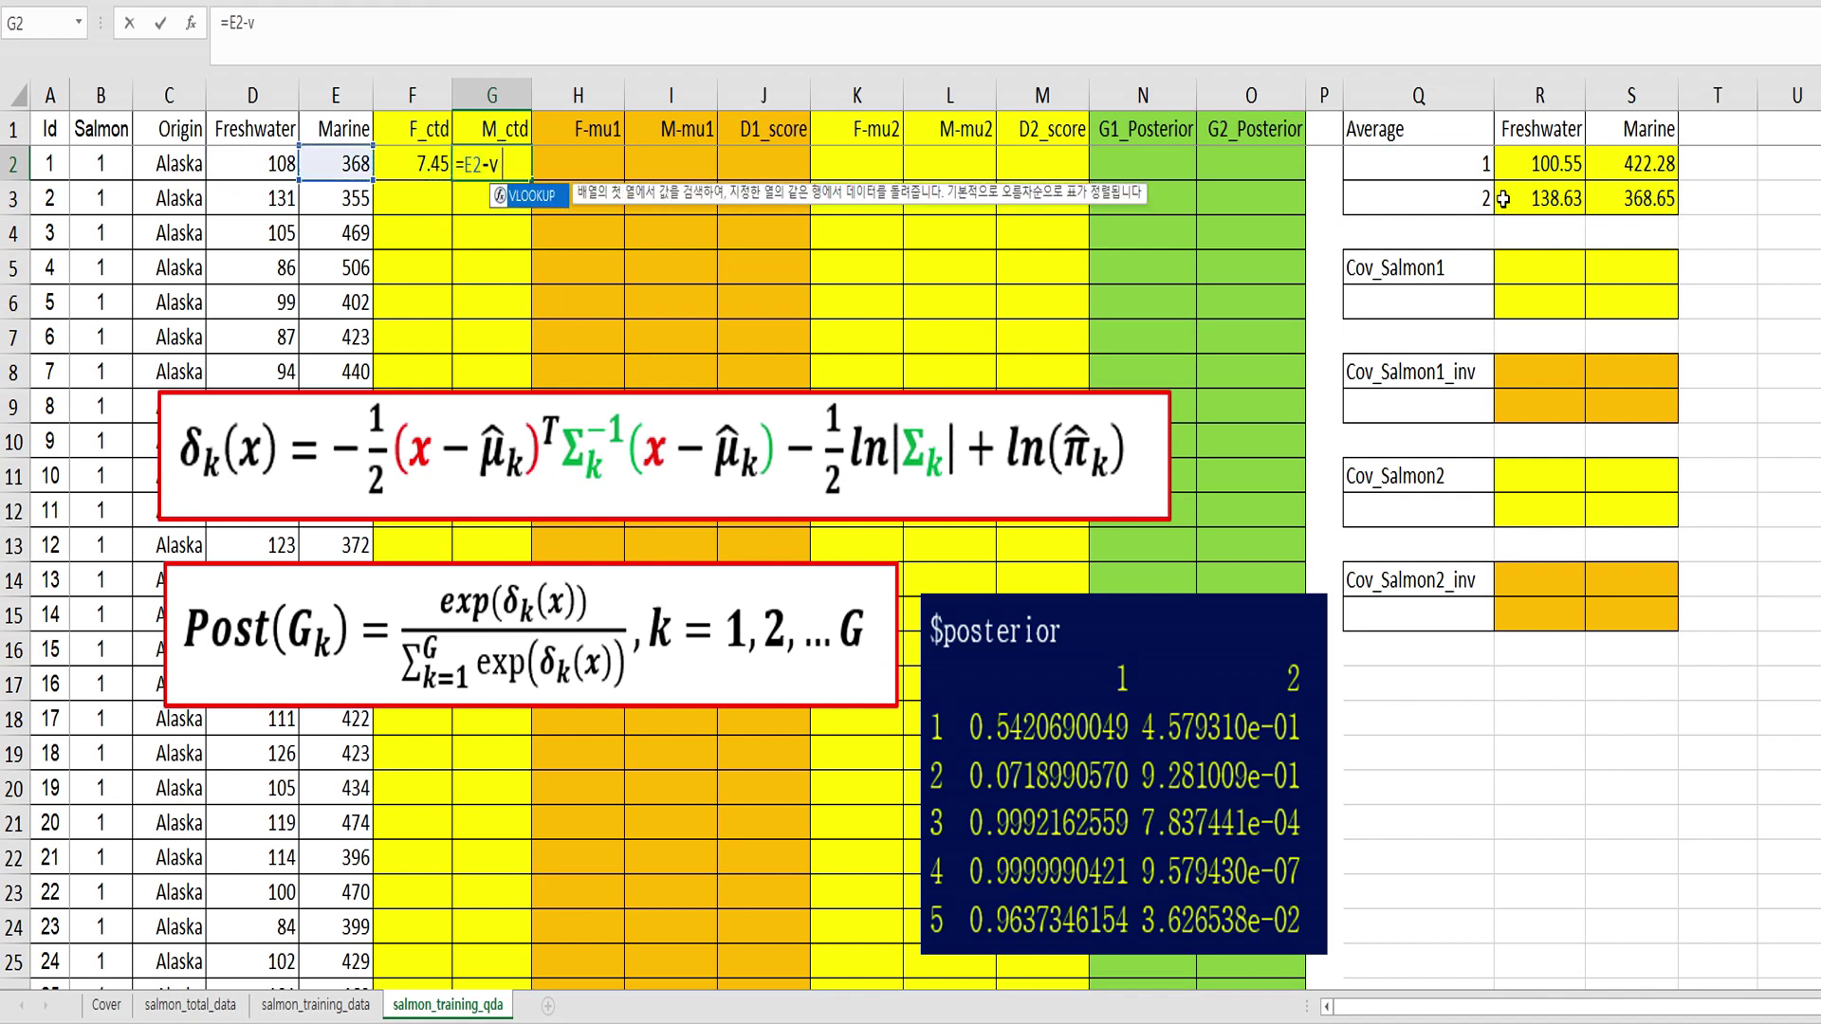
text(lookup()
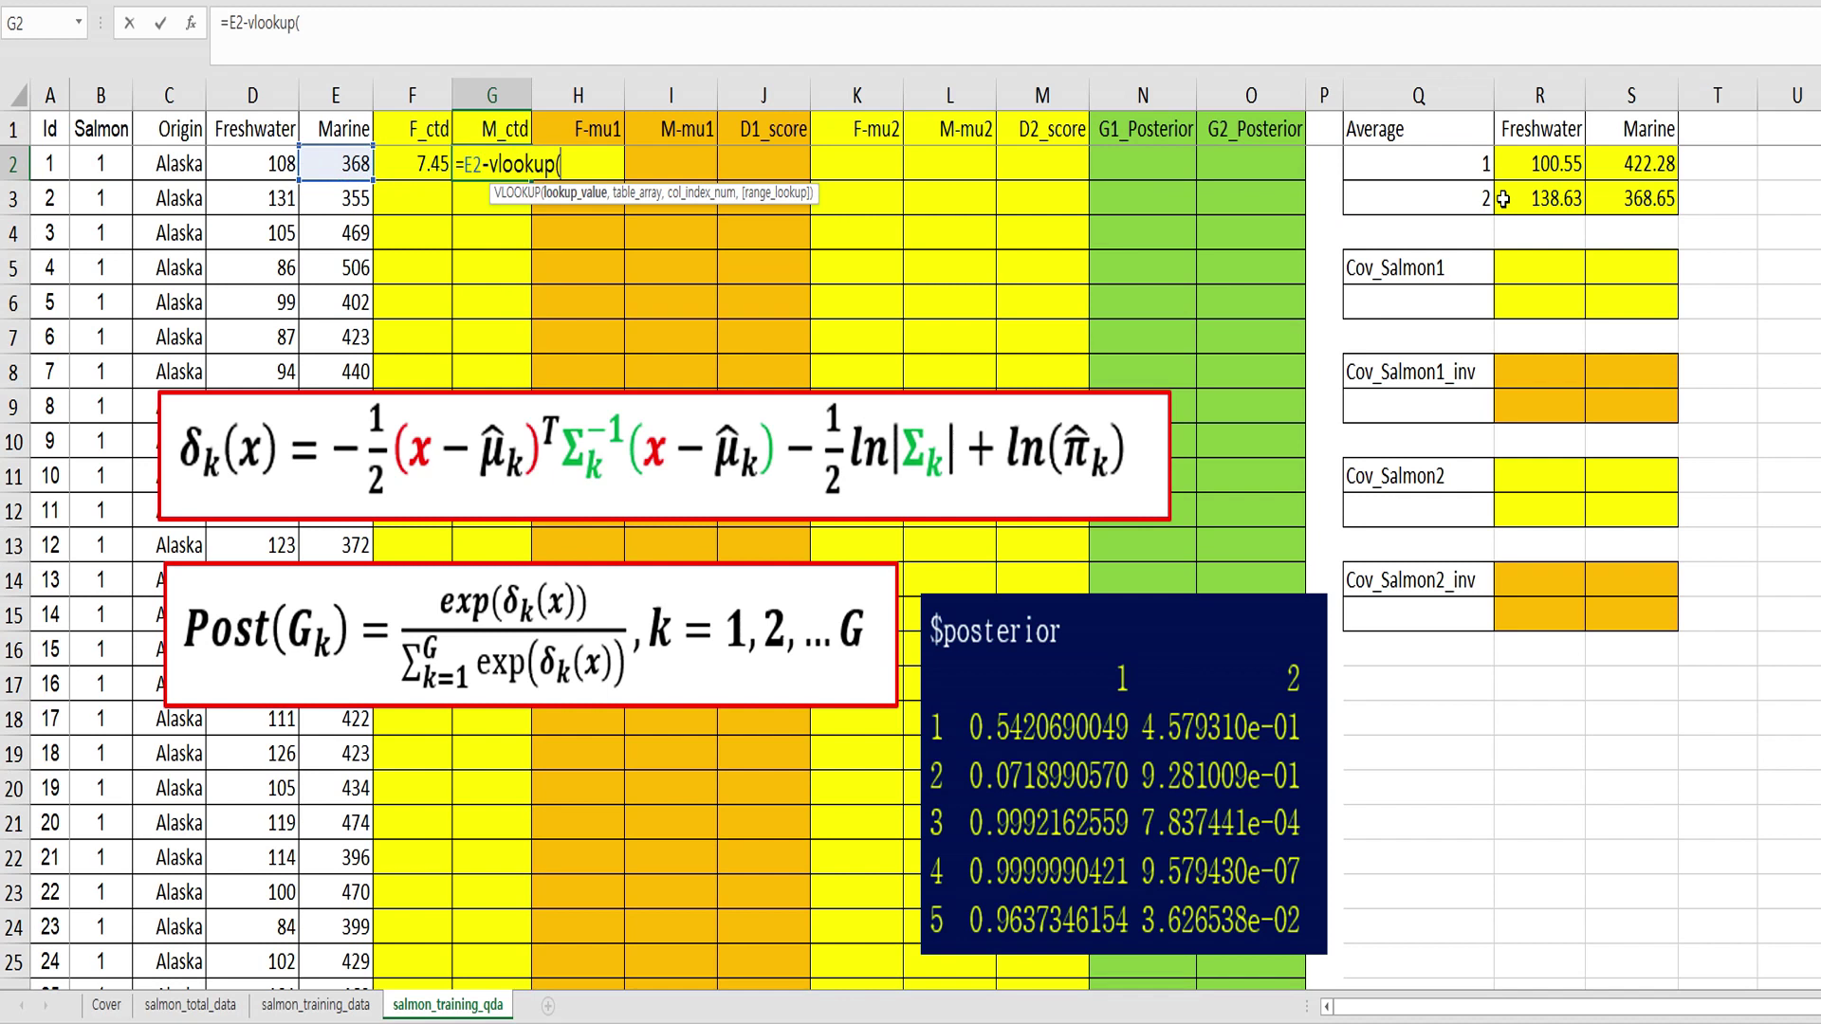
click(107, 163)
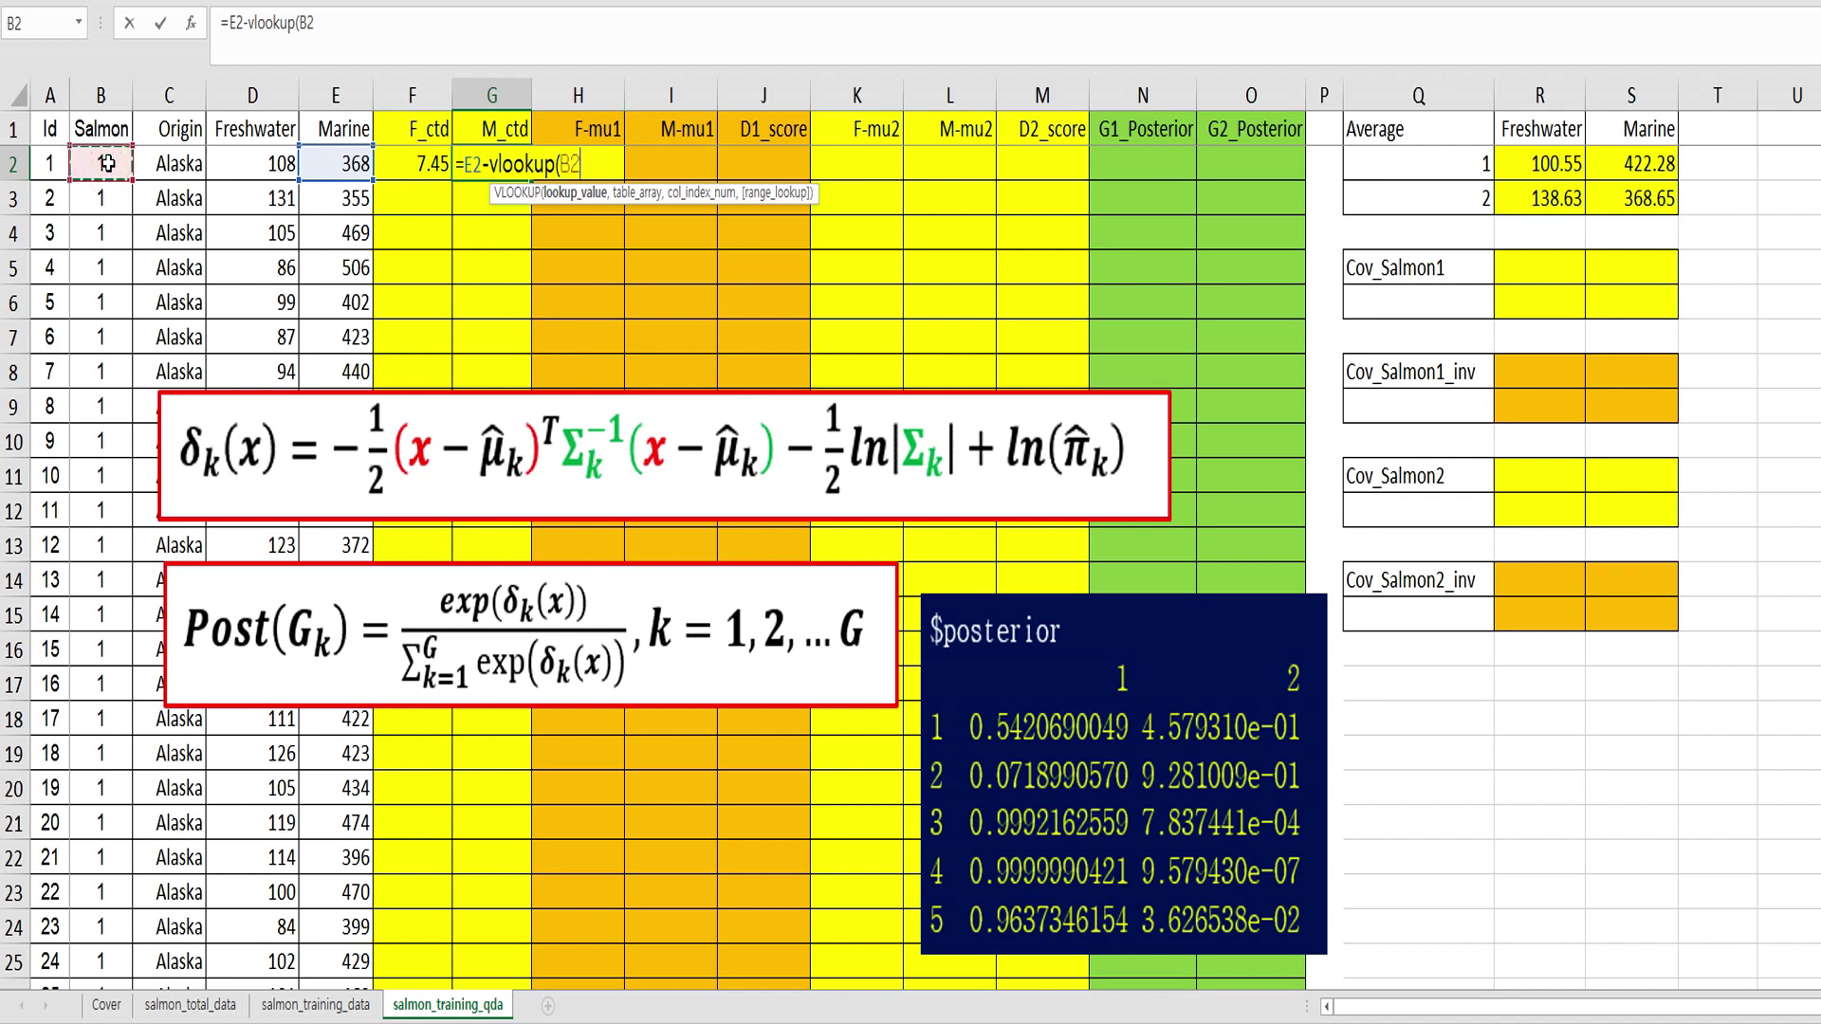
text(,)
click(1438, 163)
drag(1514, 172, 1617, 191)
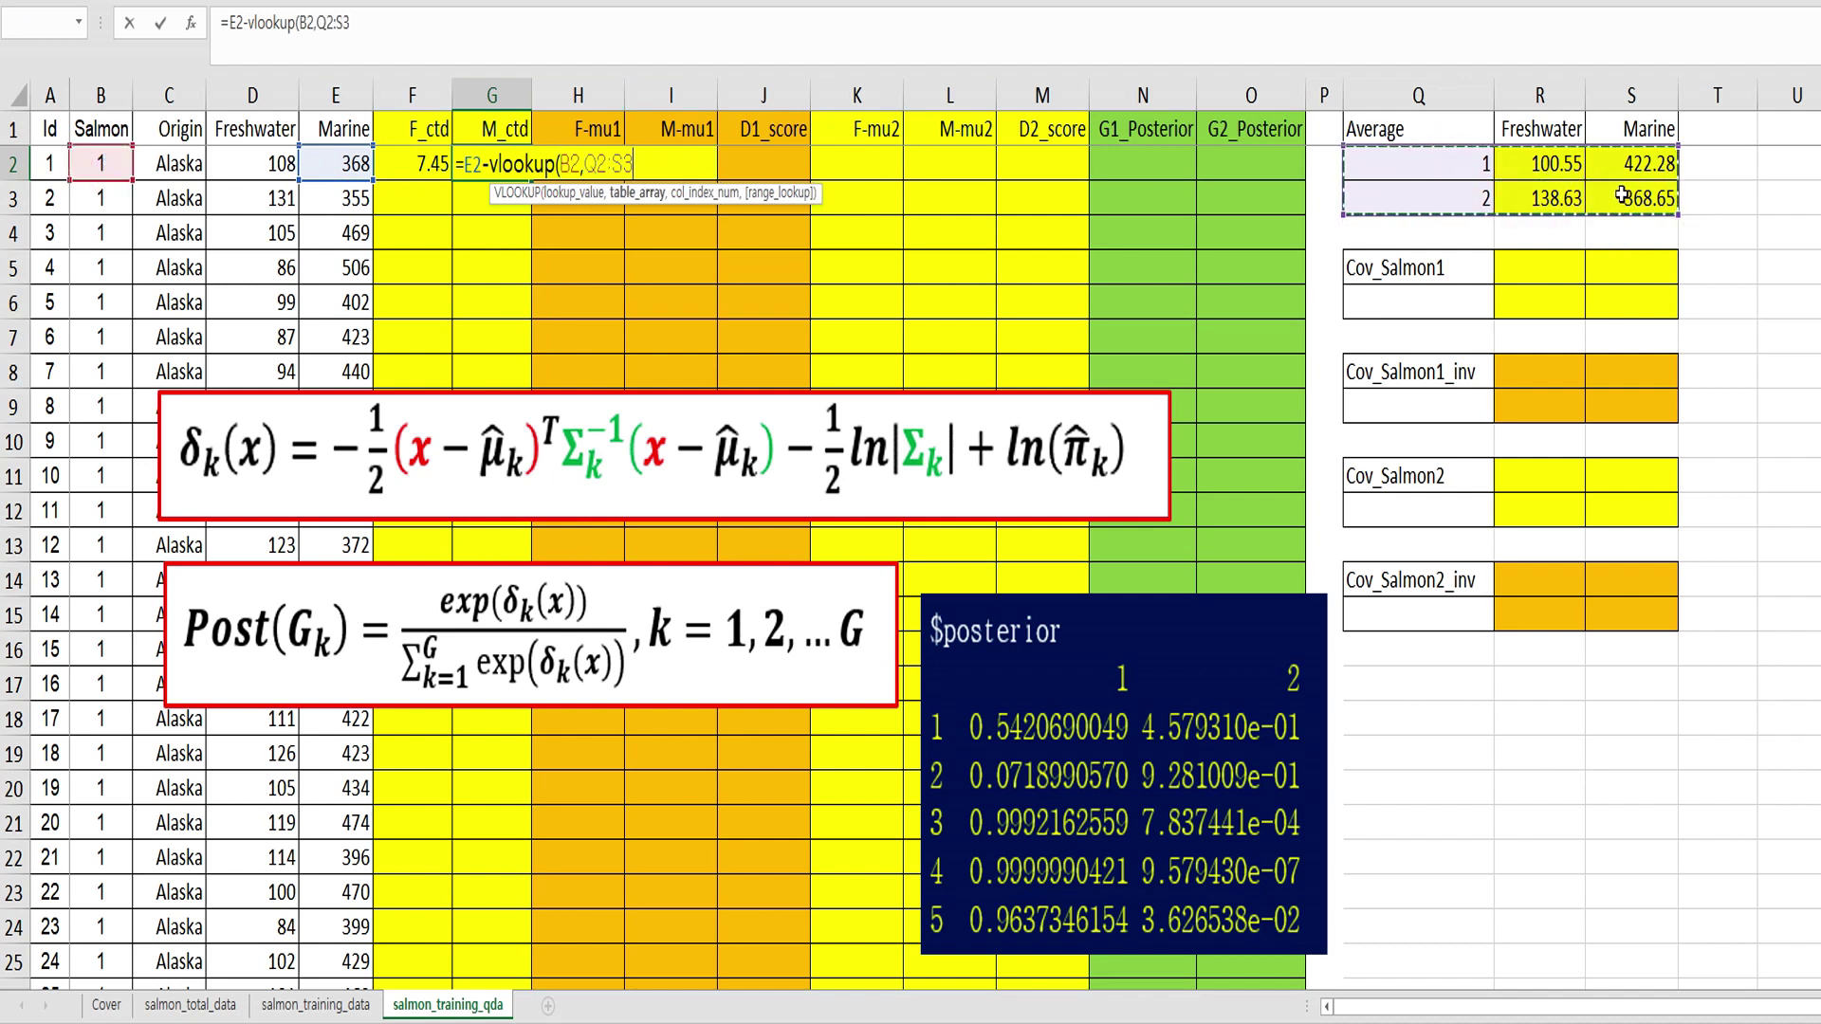
key(F4)
text(,2)
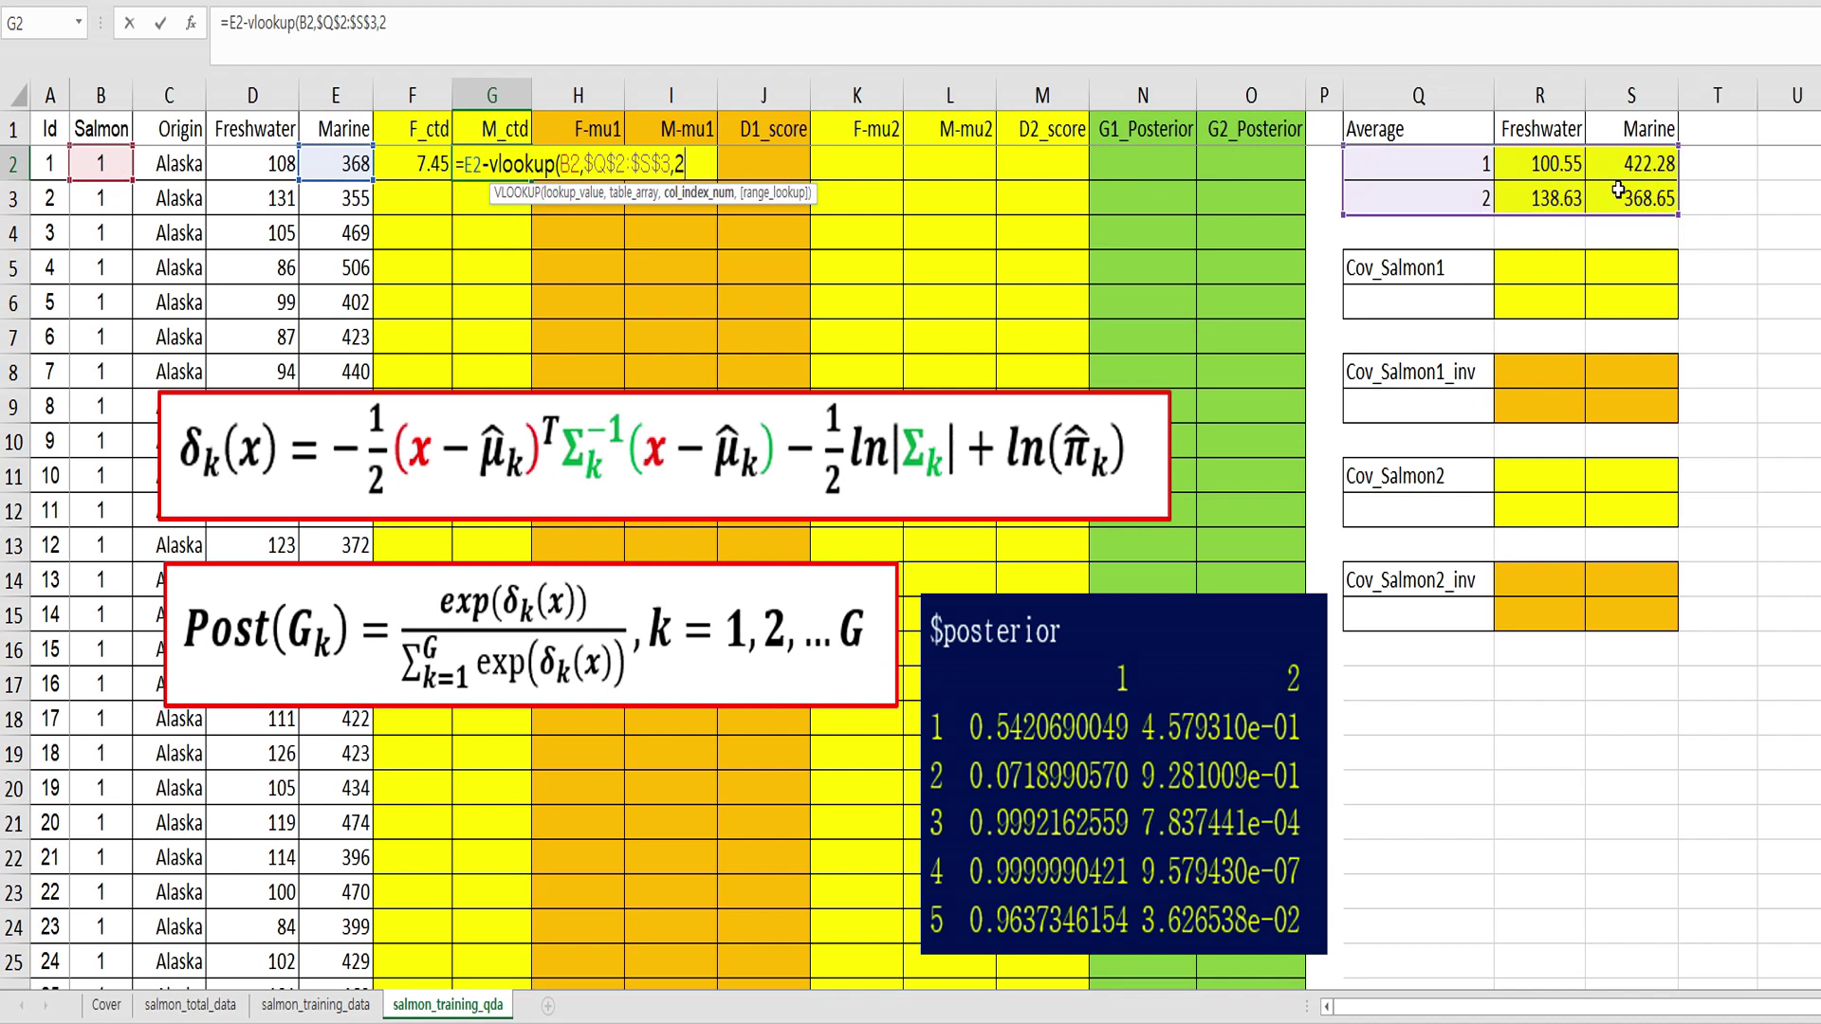
key(BackSpace)
text(3,false)
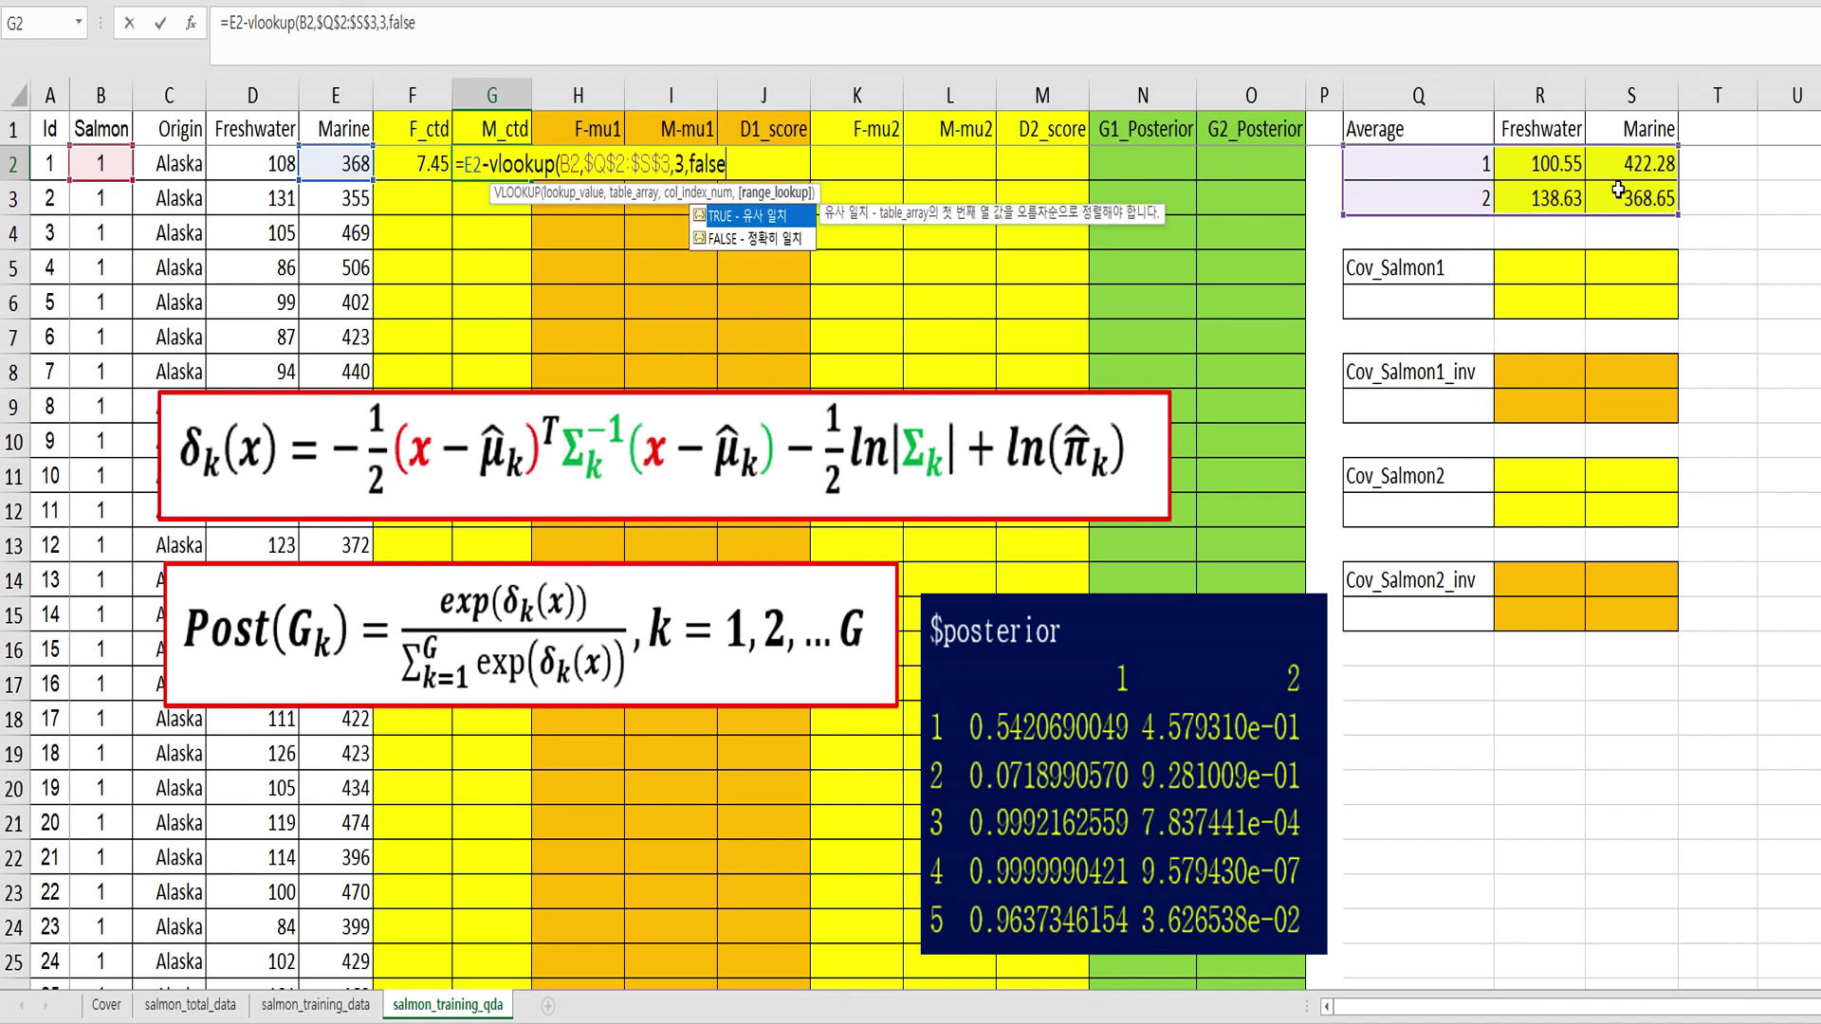
key(Return)
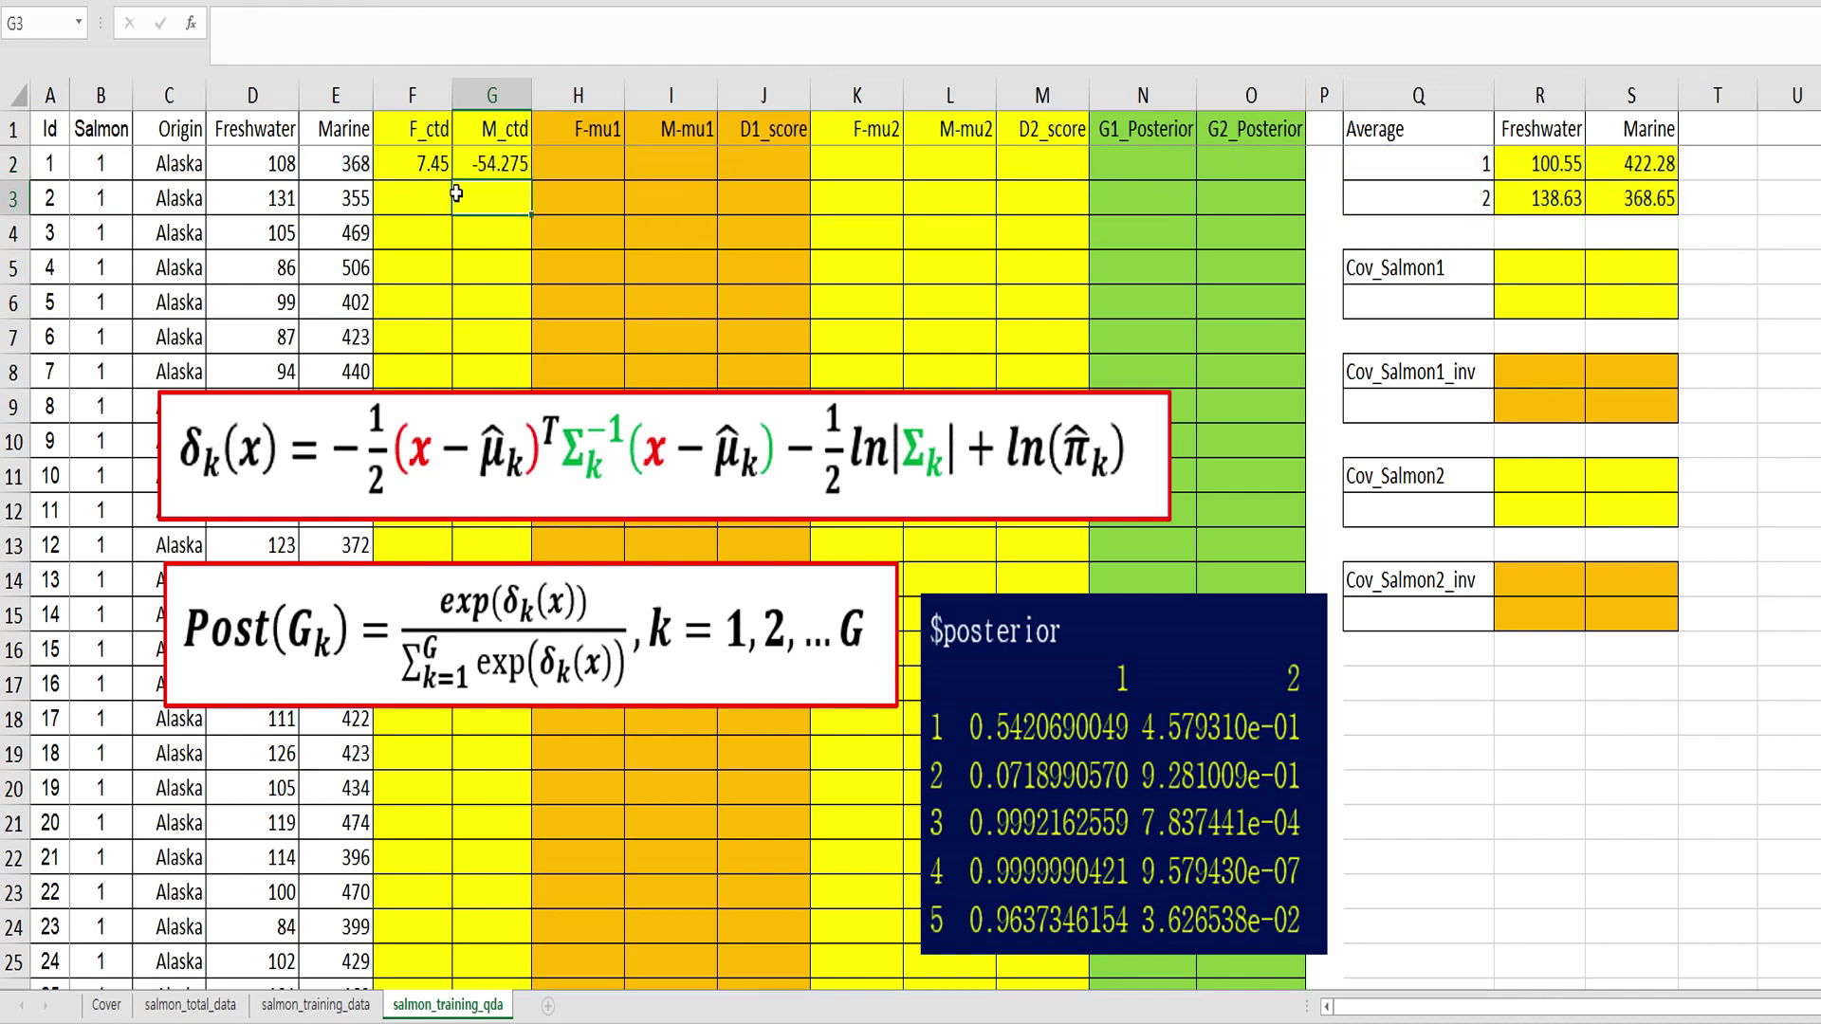
- Fill the F2:G2 formulas down the F_ctd and M_ctd columns for all data rows and check the Alaska and Canada rows
click(446, 159)
drag(445, 158, 507, 163)
double_click(529, 180)
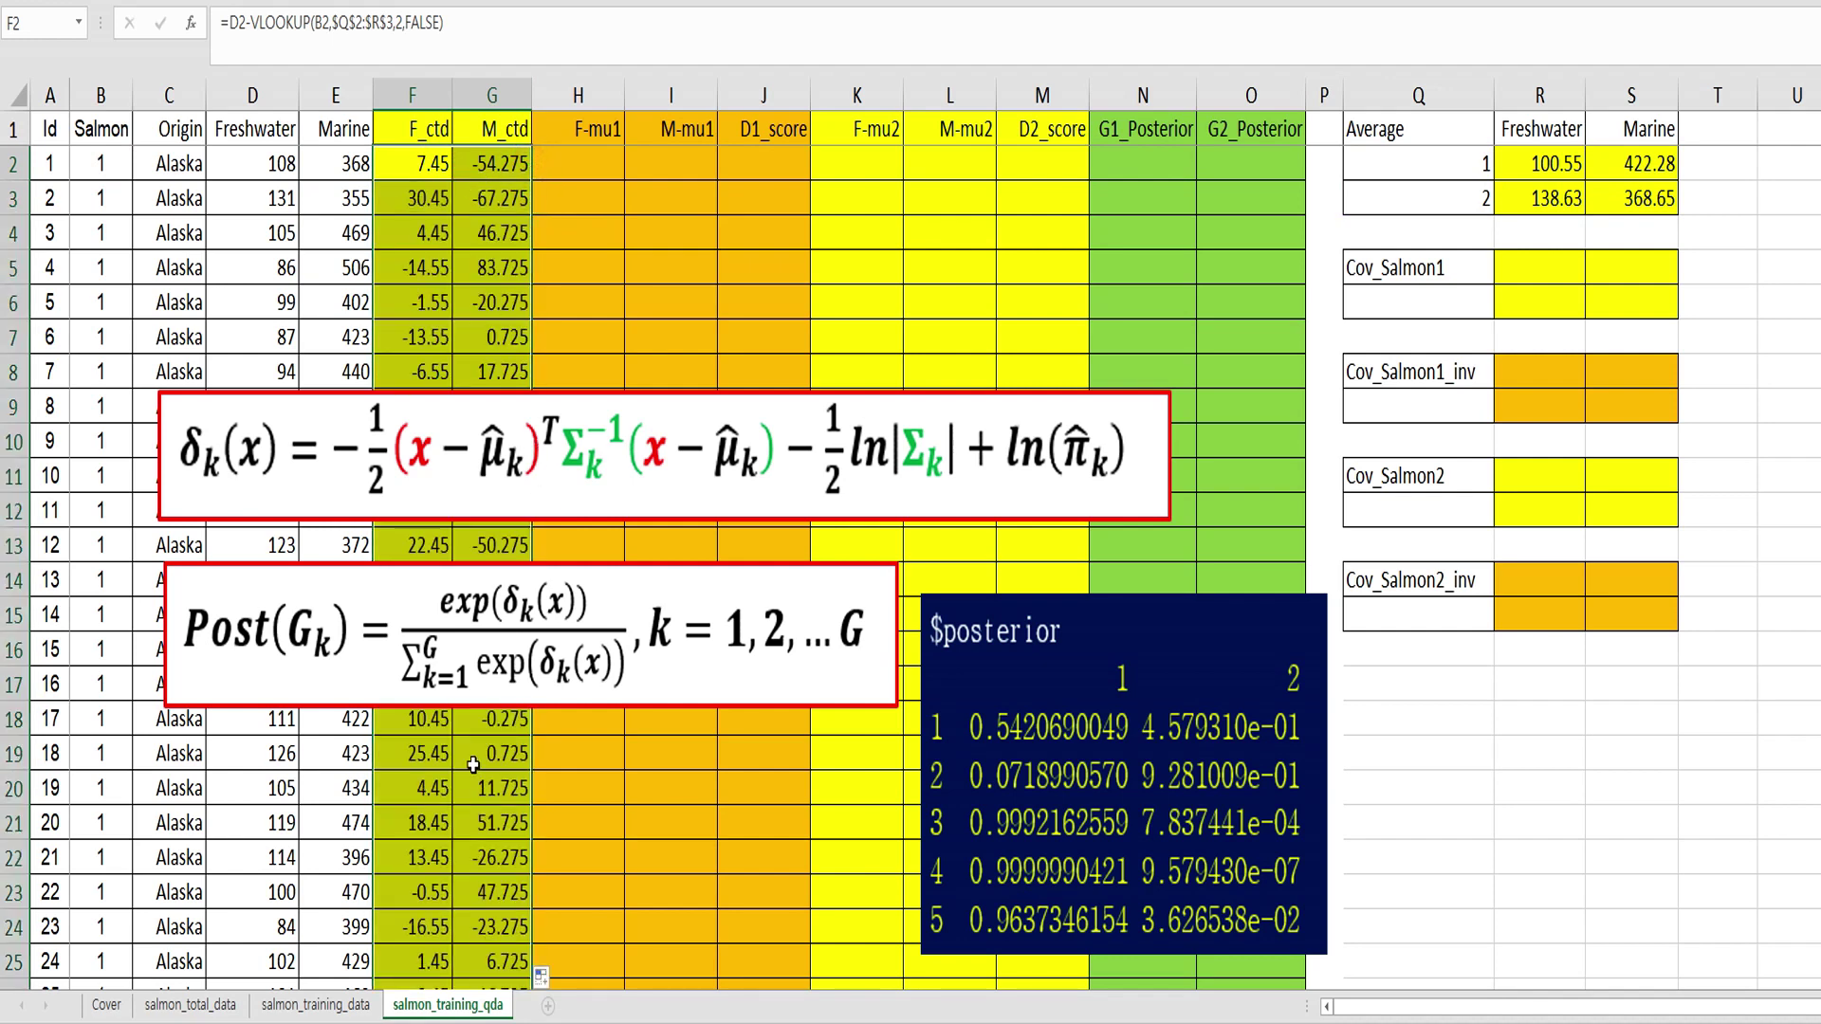
scroll(472, 765, down, 2)
scroll(467, 763, down, 8)
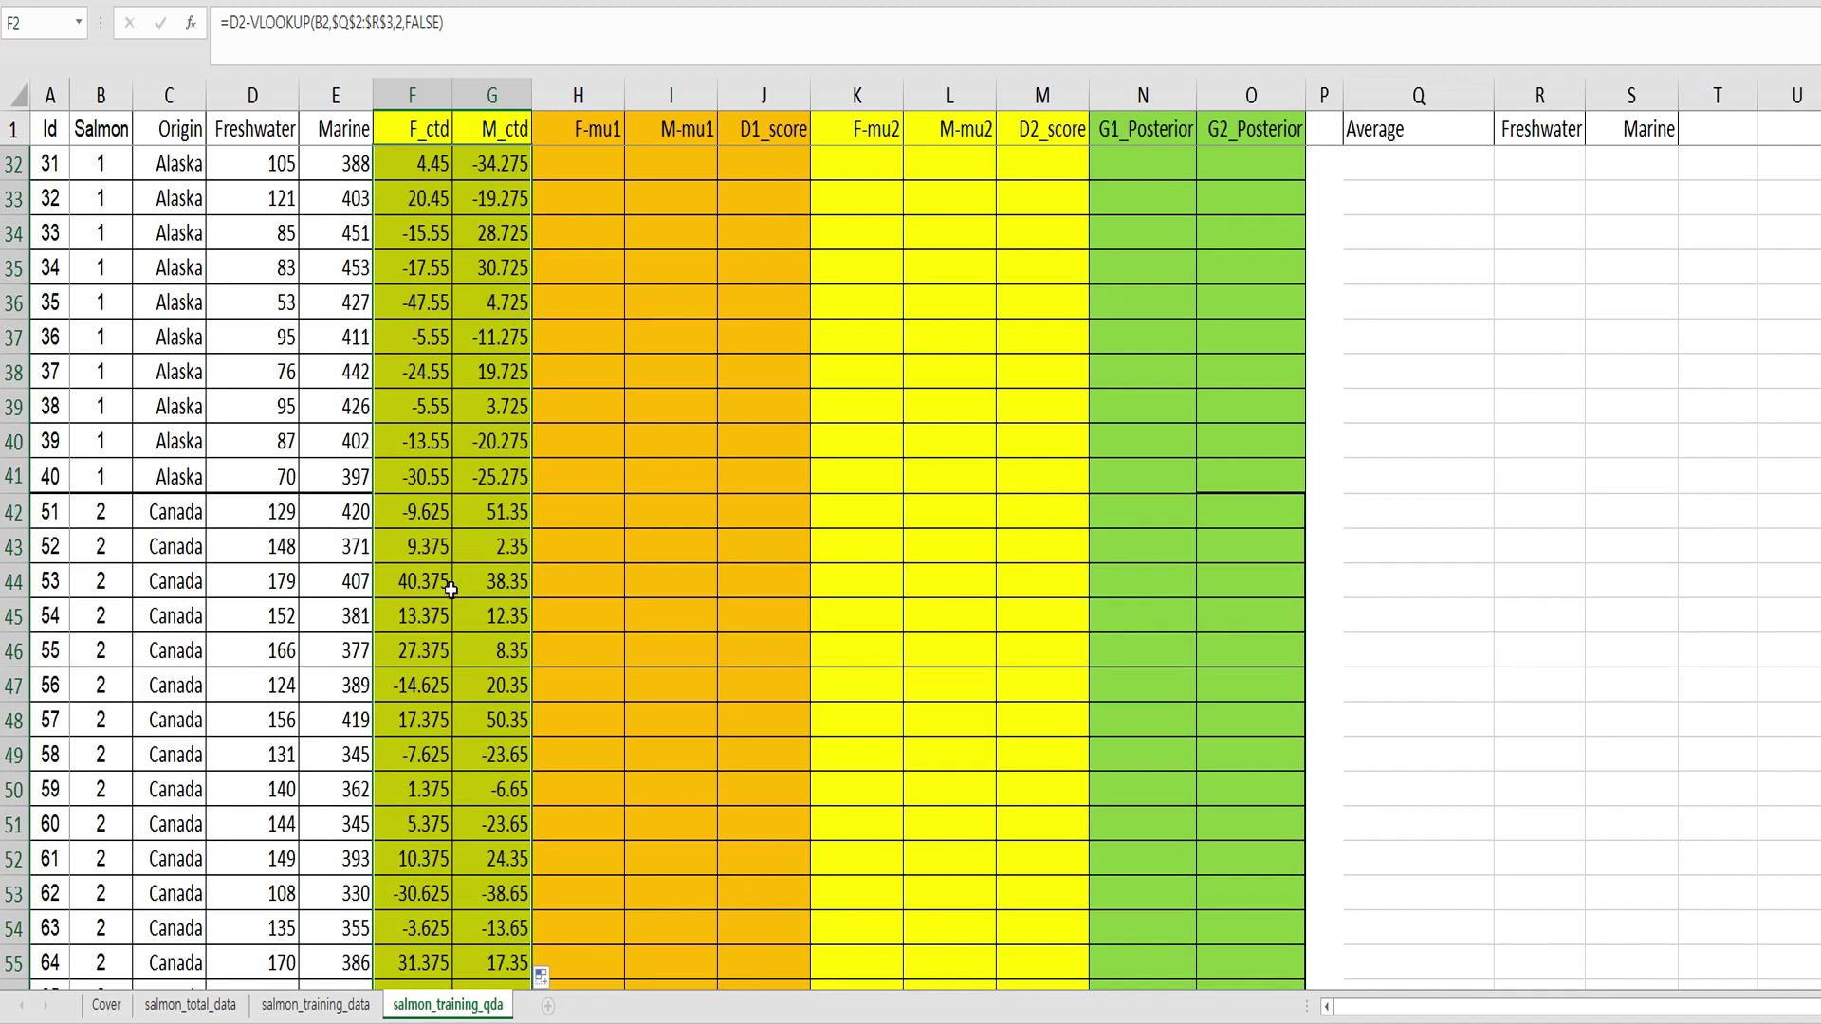
scroll(441, 598, down, 2)
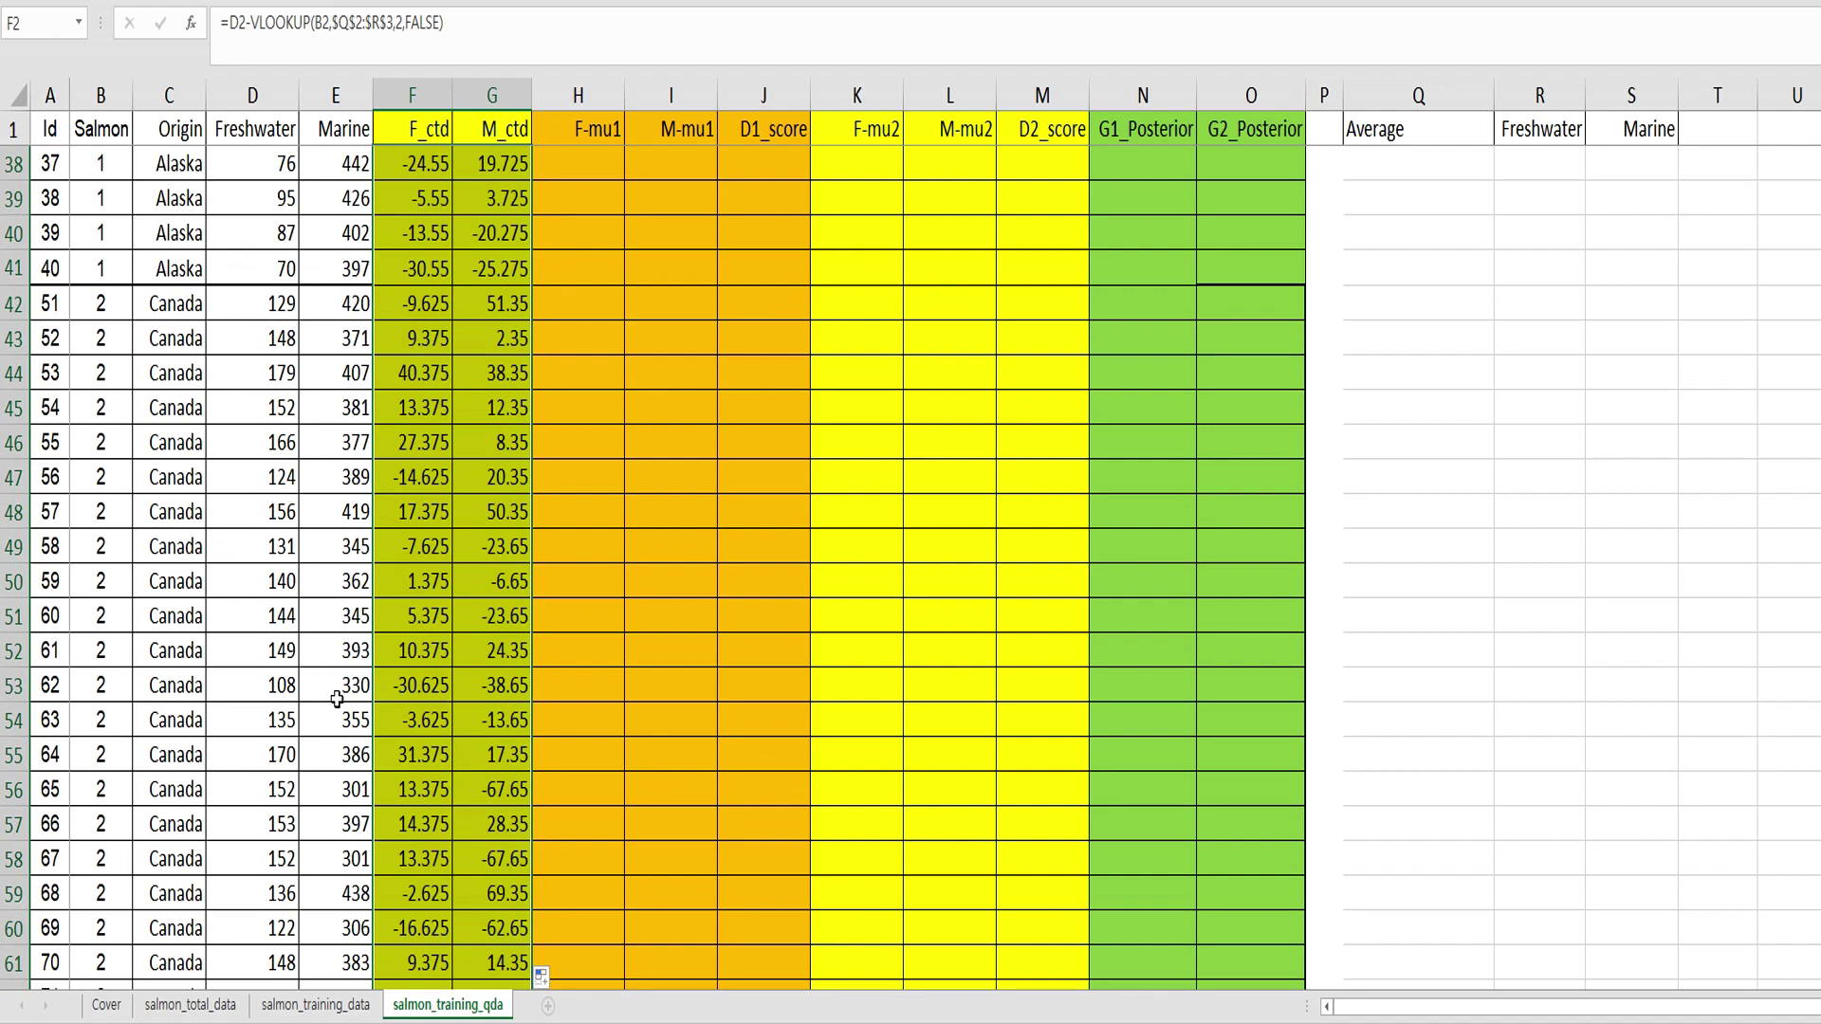
scroll(471, 525, up, 12)
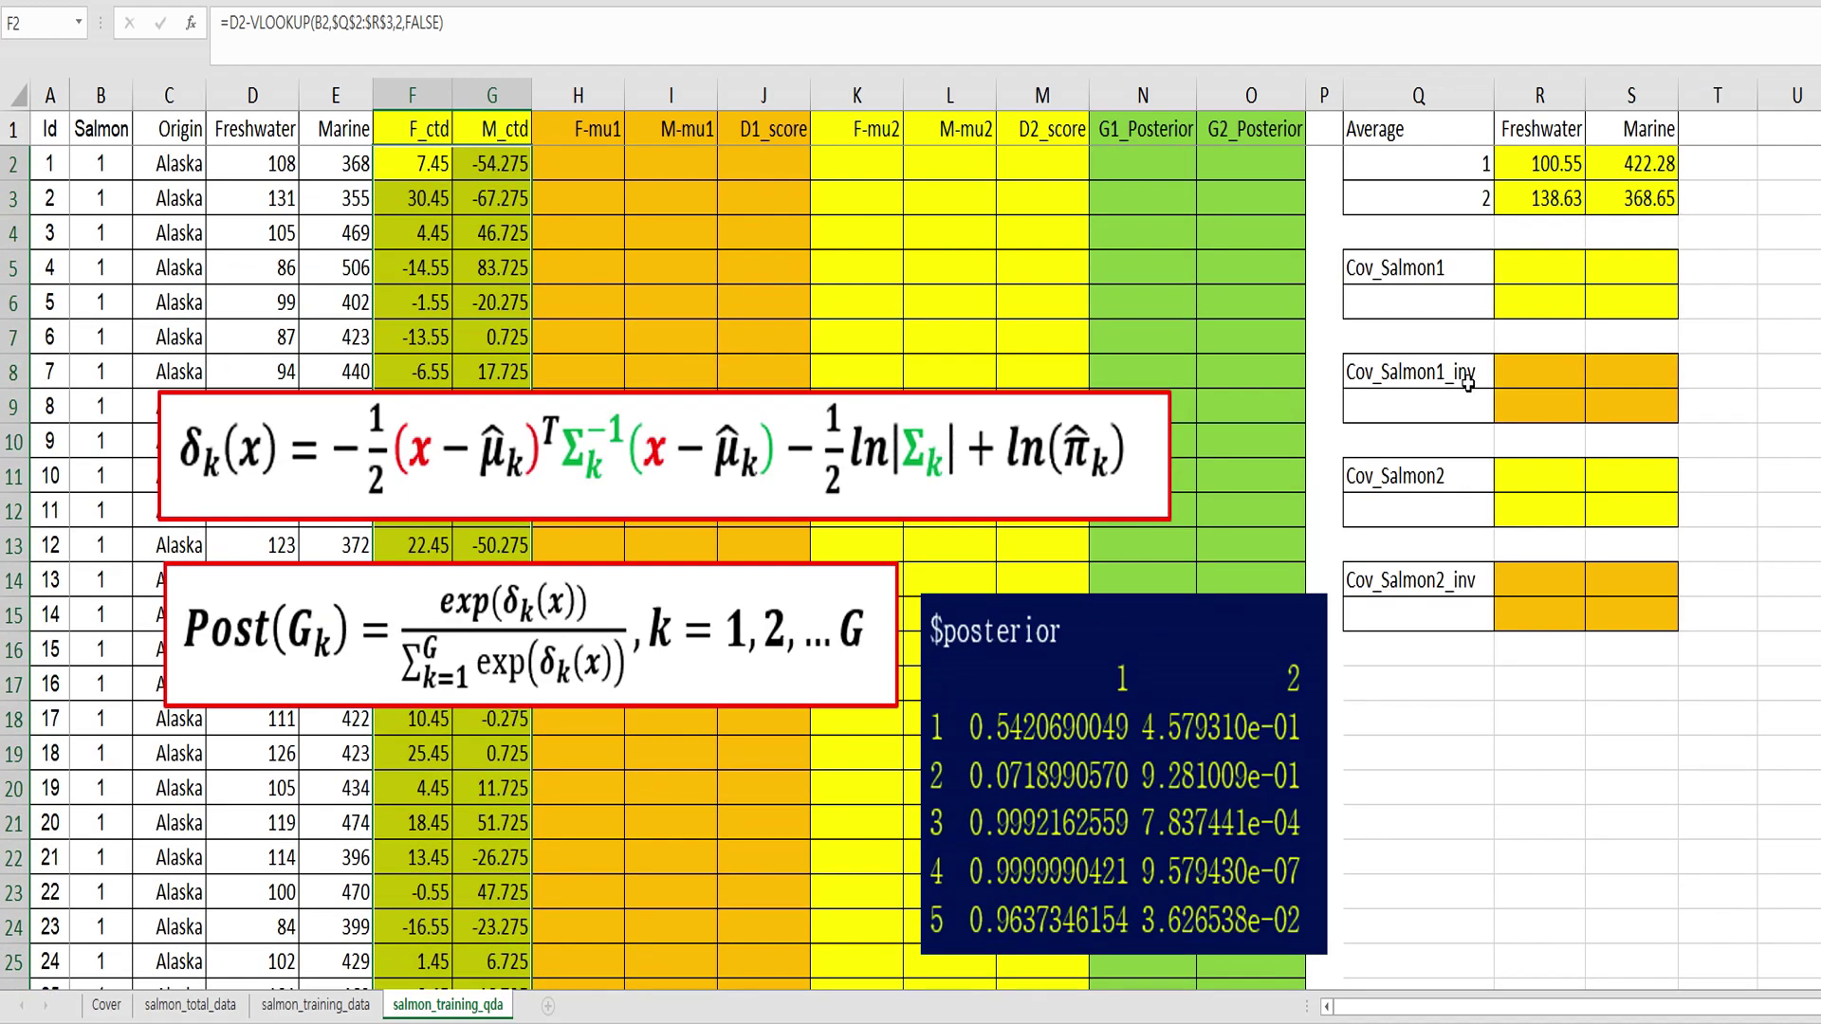
- Compute the Cov_Salmon1 covariance matrix in R5:S6 with the array formula =MMULT(TRANSPOSE(F2:G41),F2:G41)/39
drag(1562, 274, 1562, 302)
click(1562, 274)
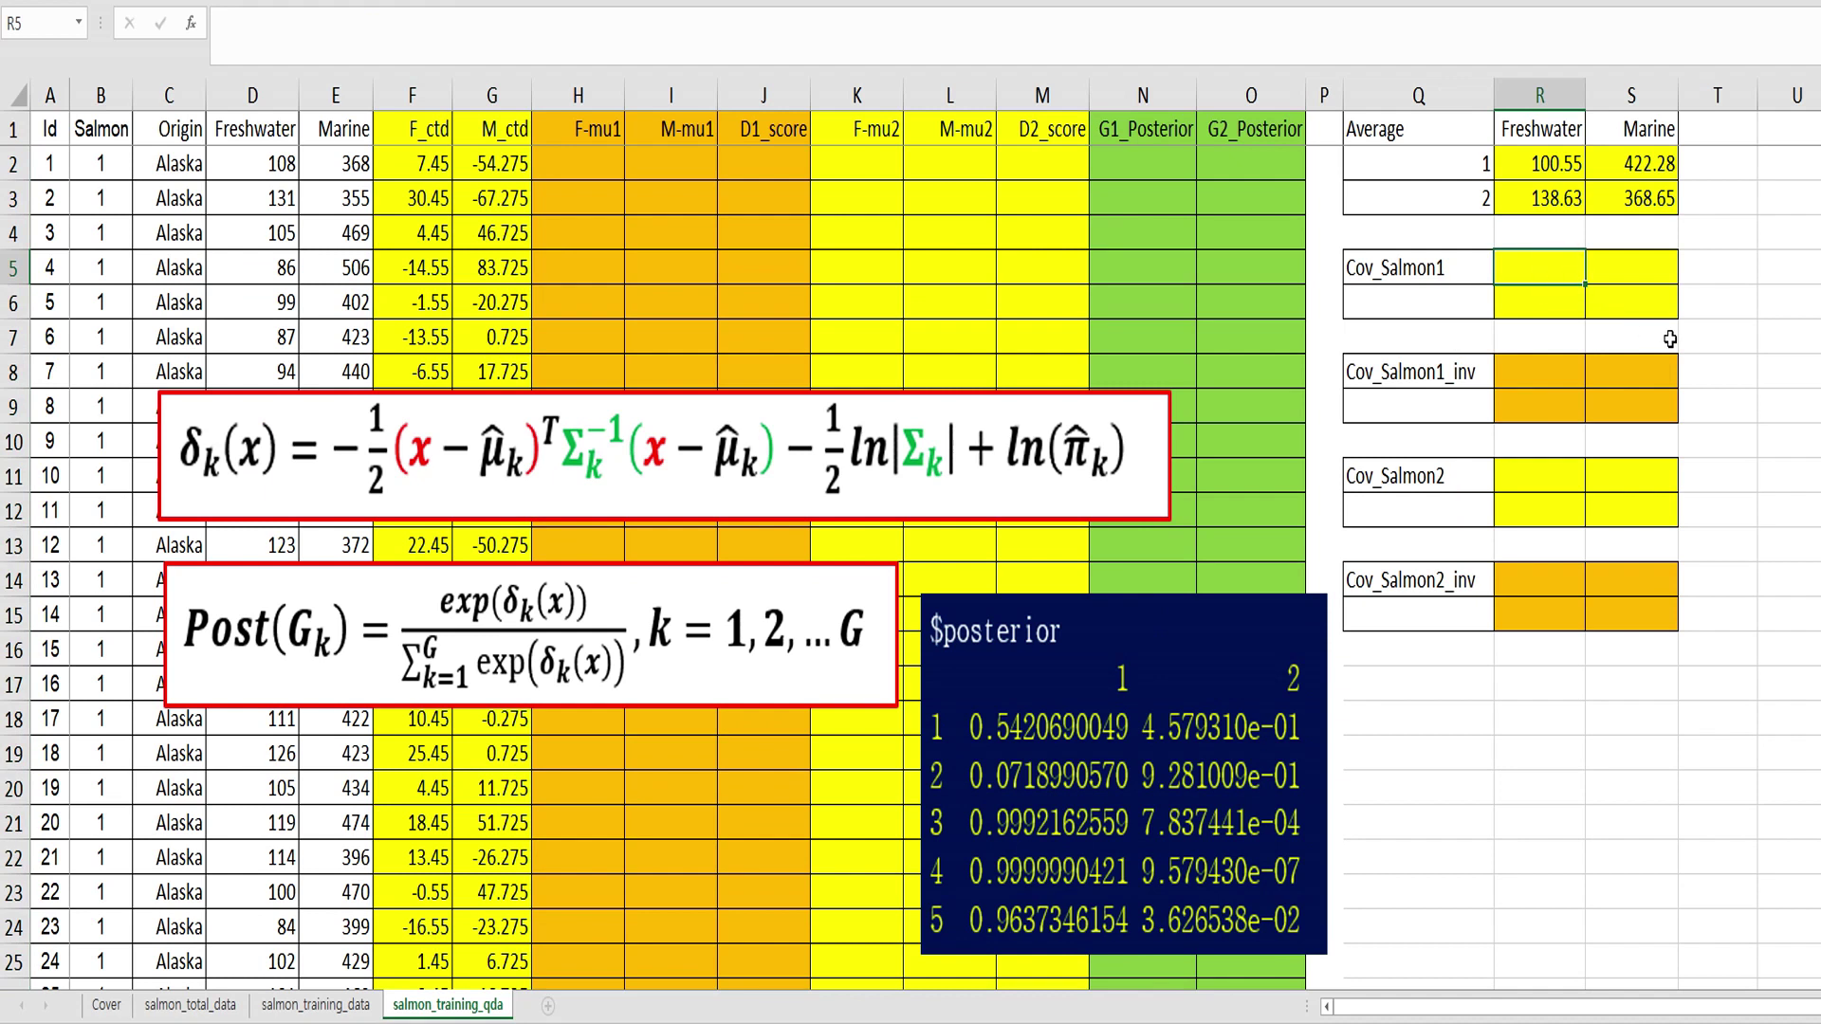
key(shift+Down)
key(shift+Right)
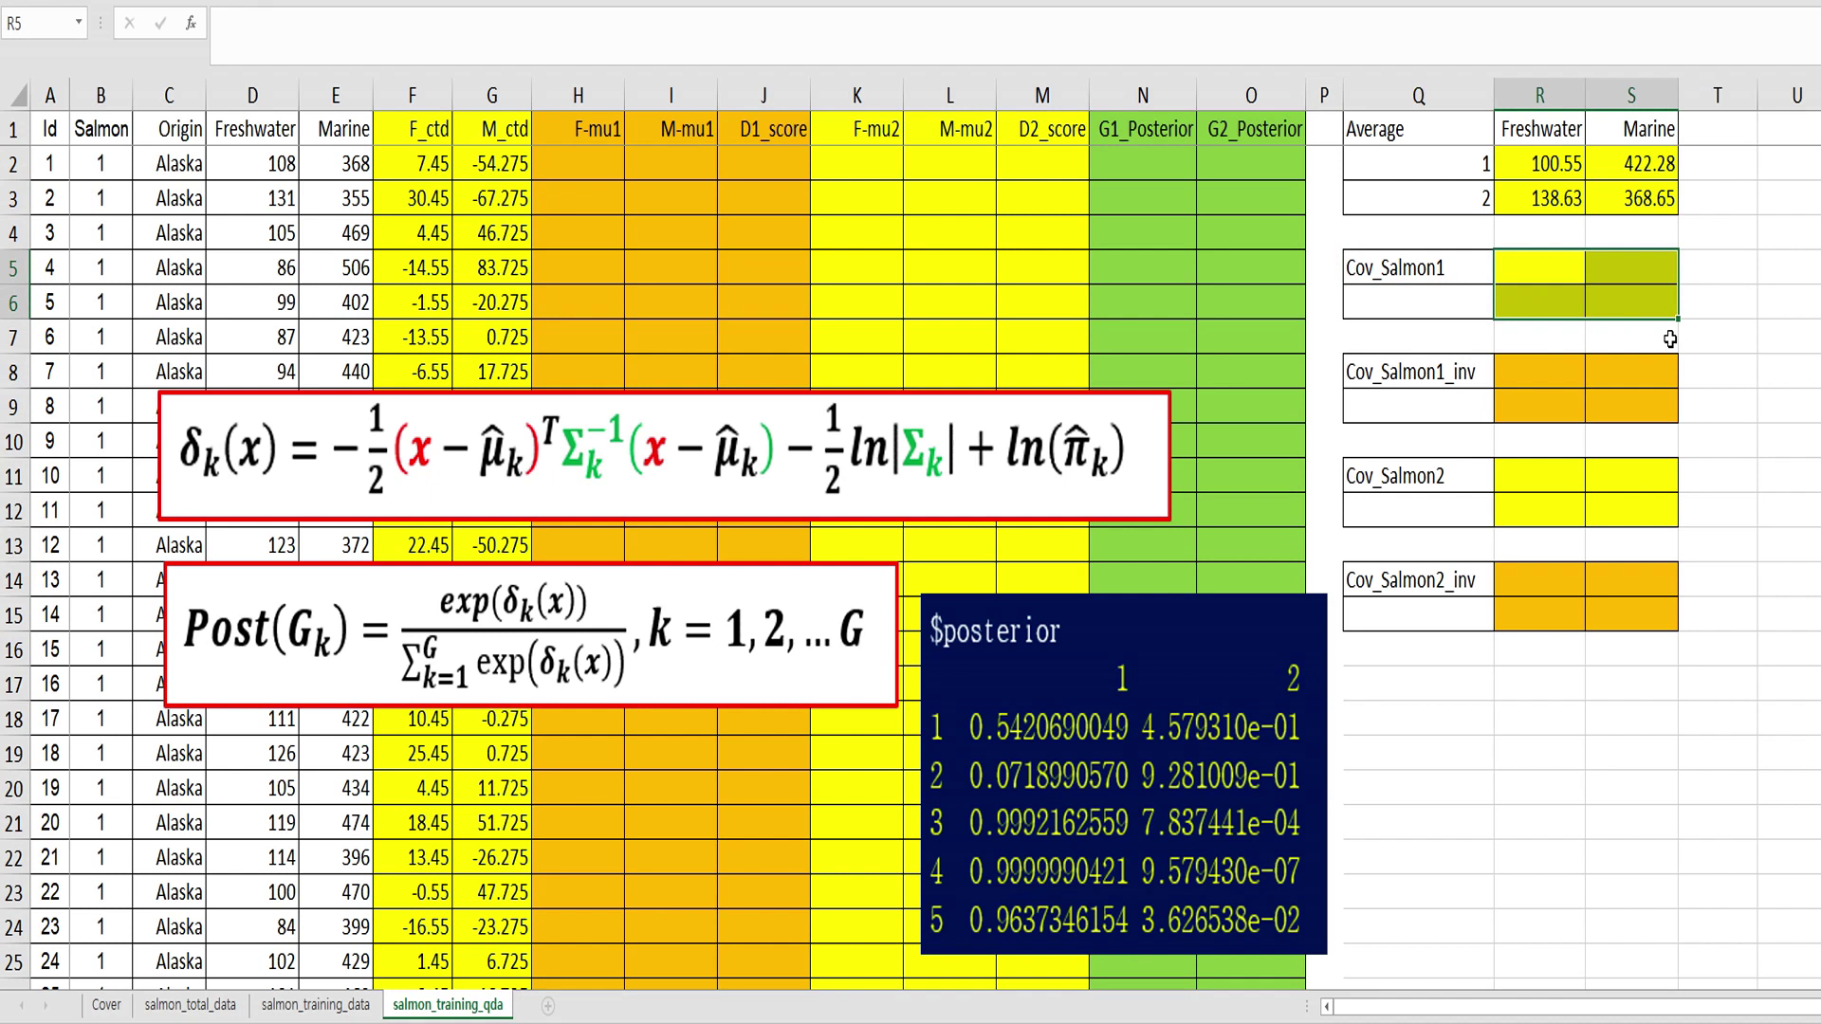
text(mmult)
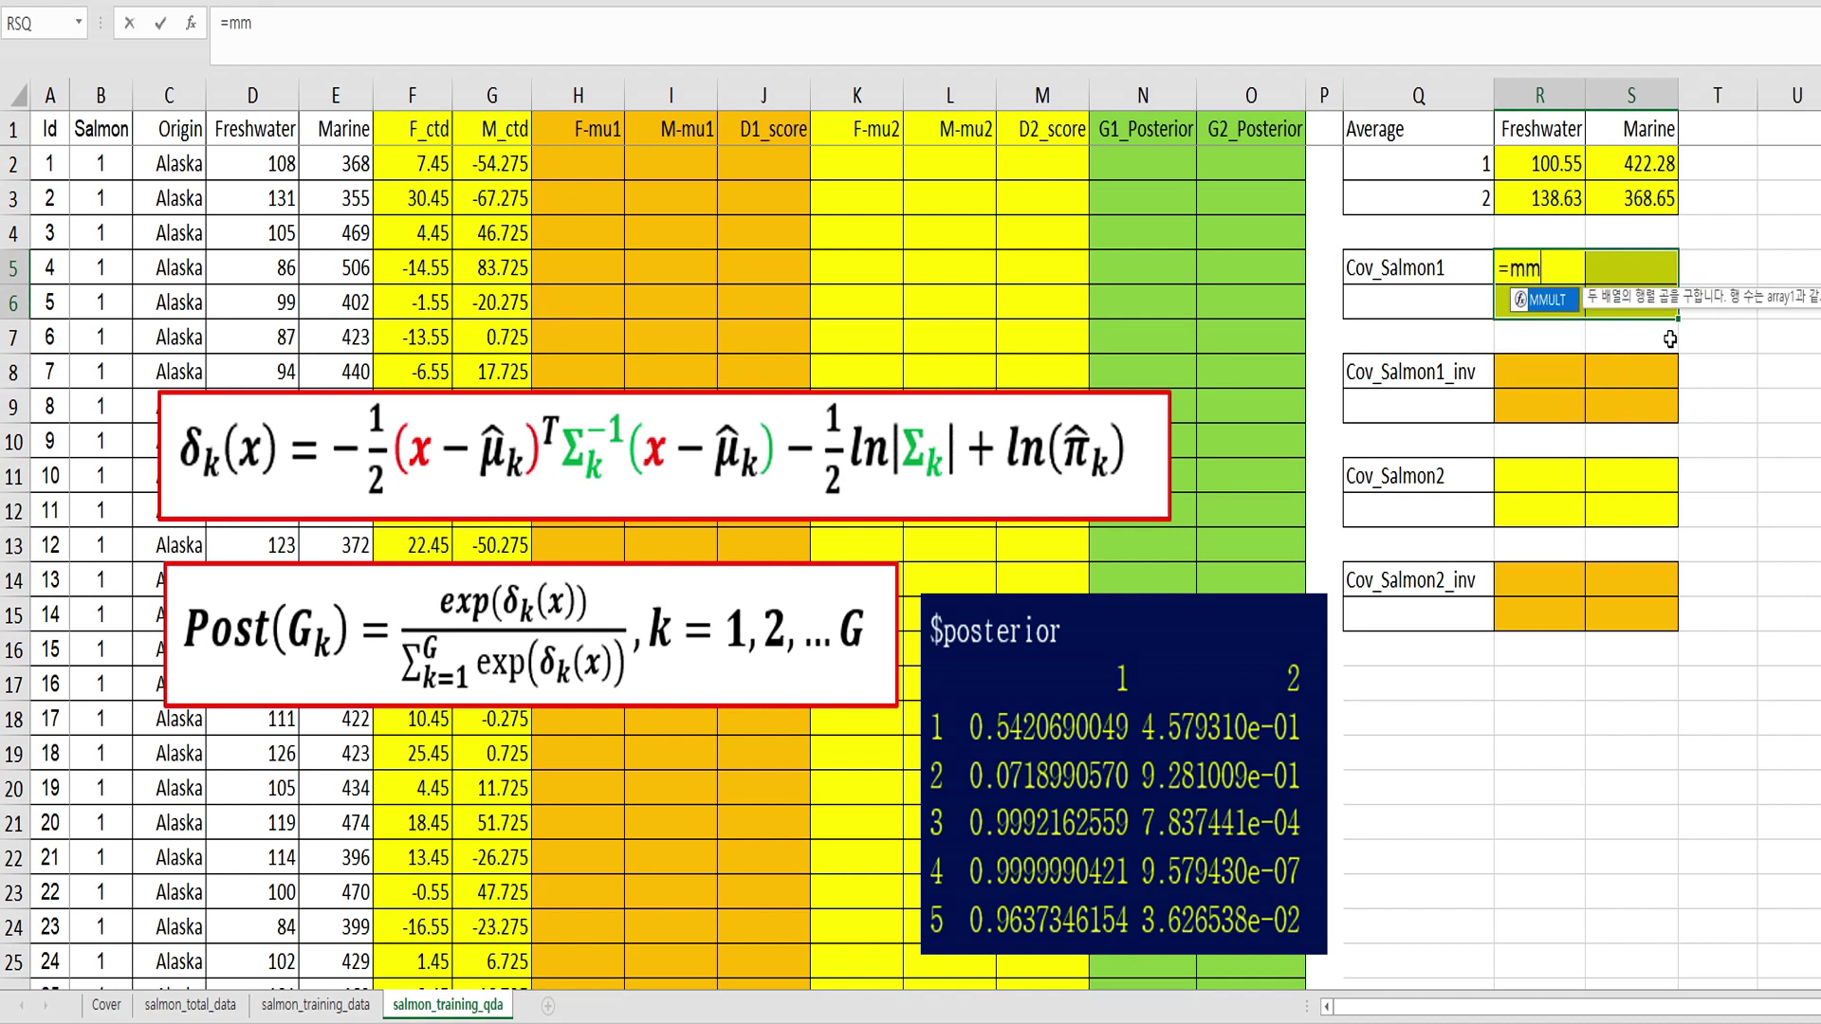
text(tr)
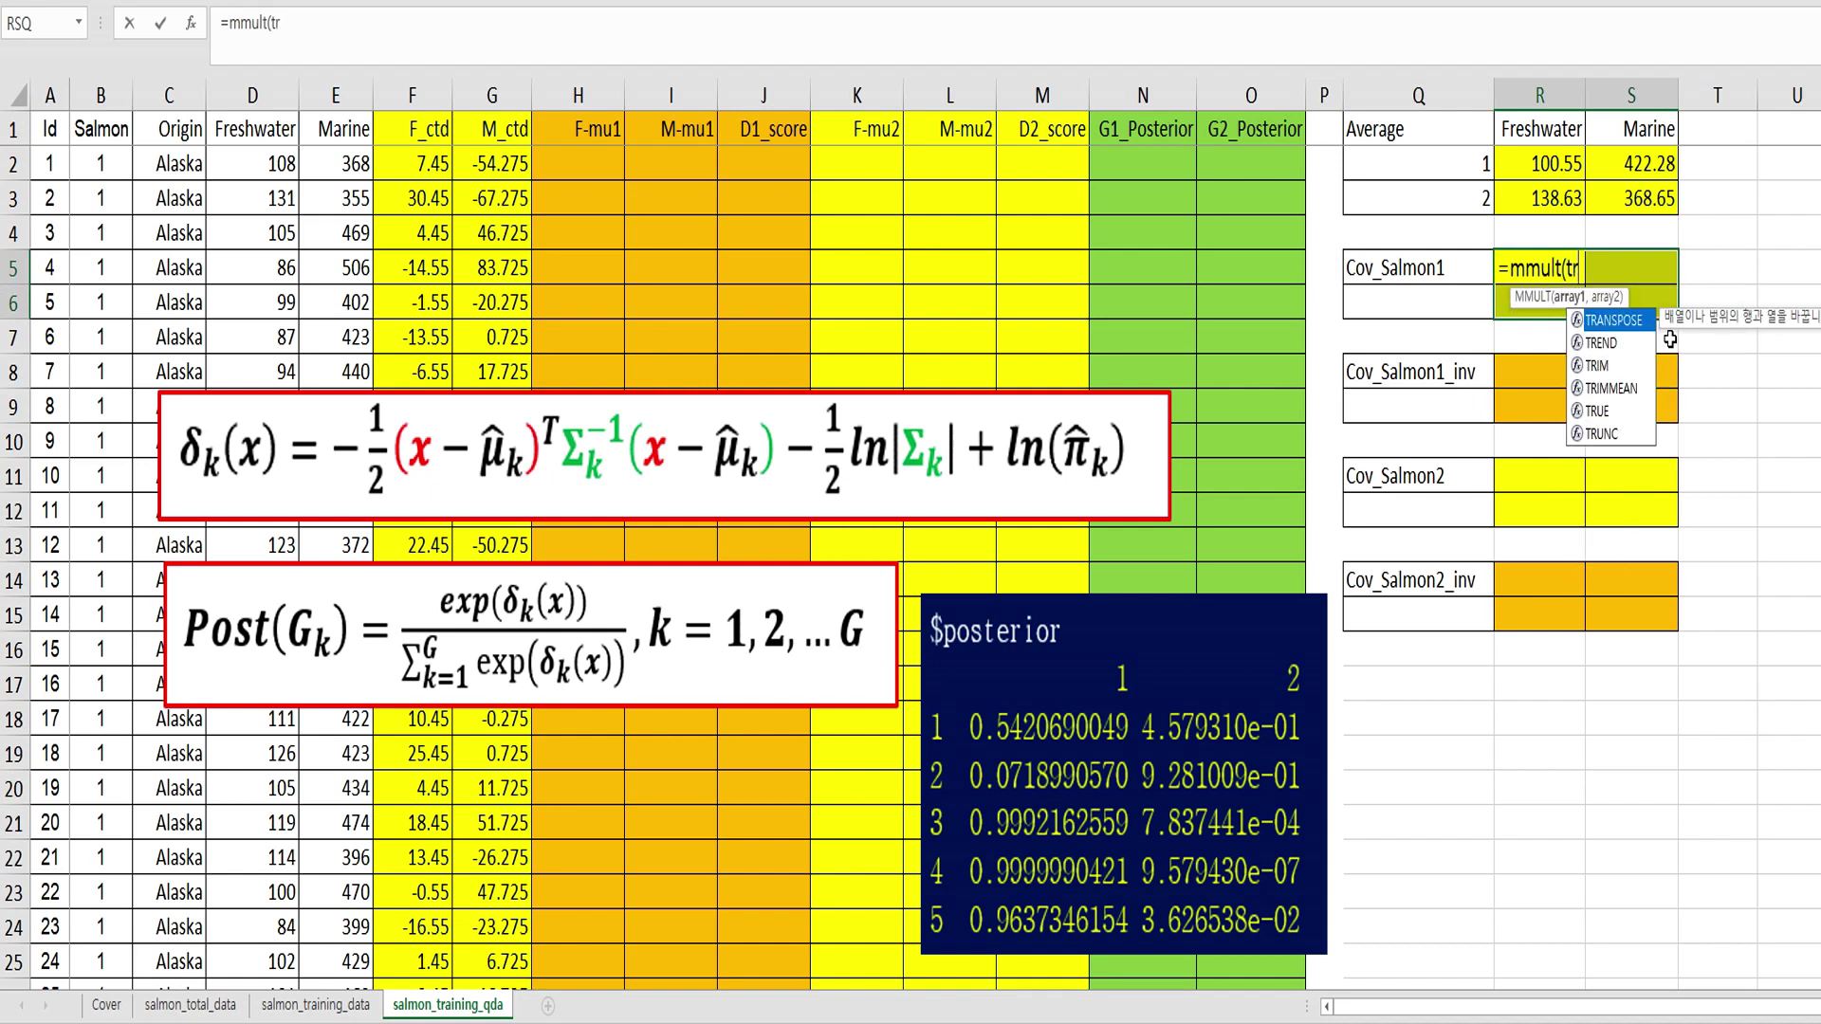
text(anspose()
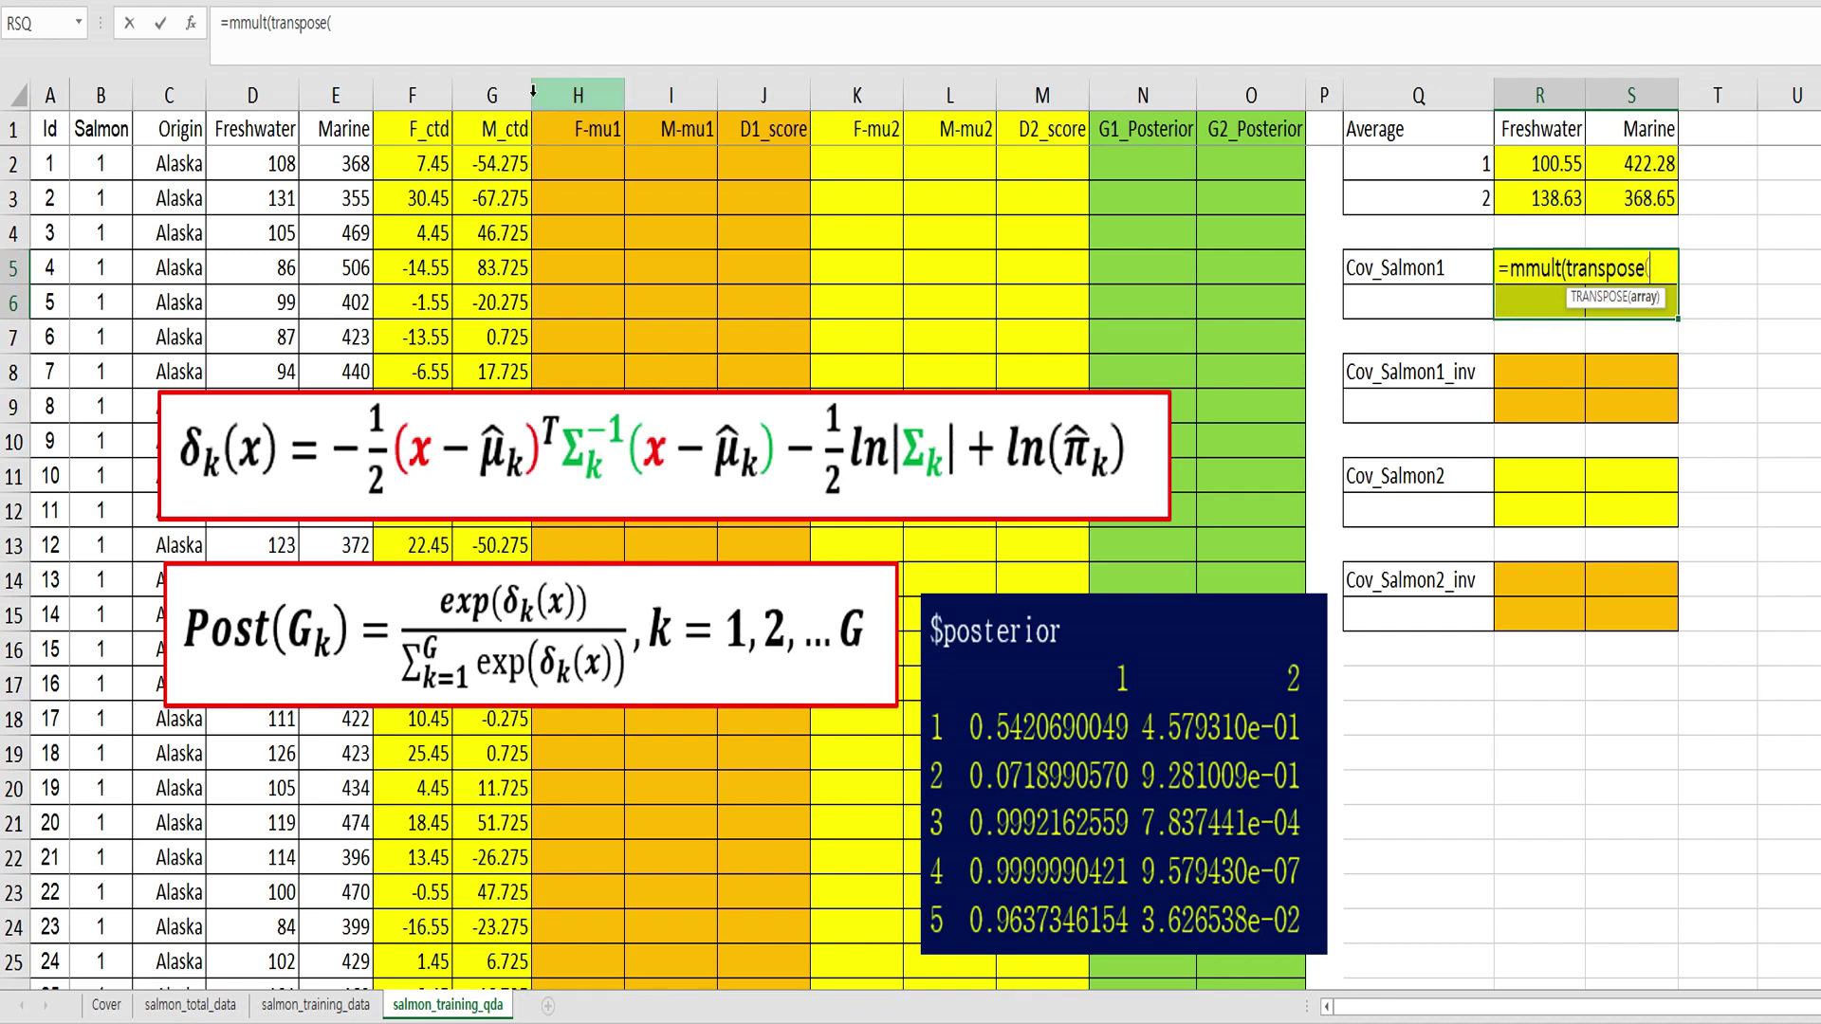
click(429, 161)
scroll(466, 609, down, 9)
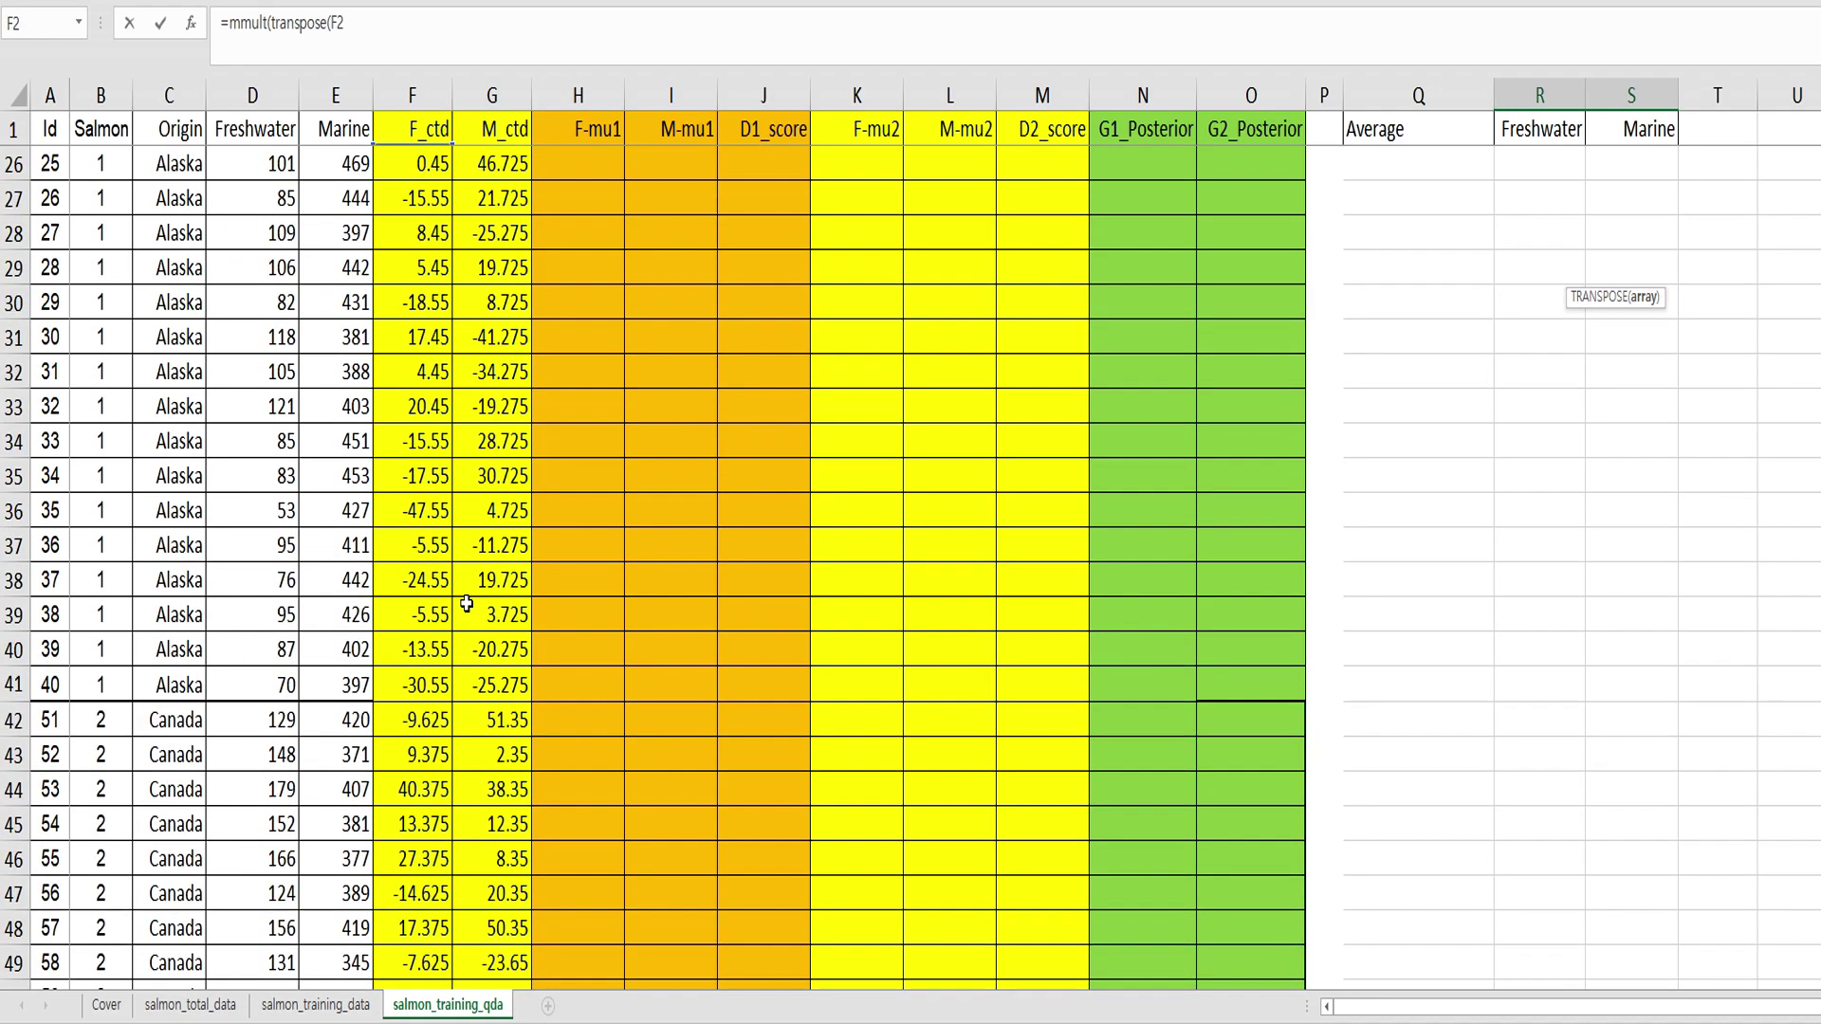
drag(489, 585, 489, 583)
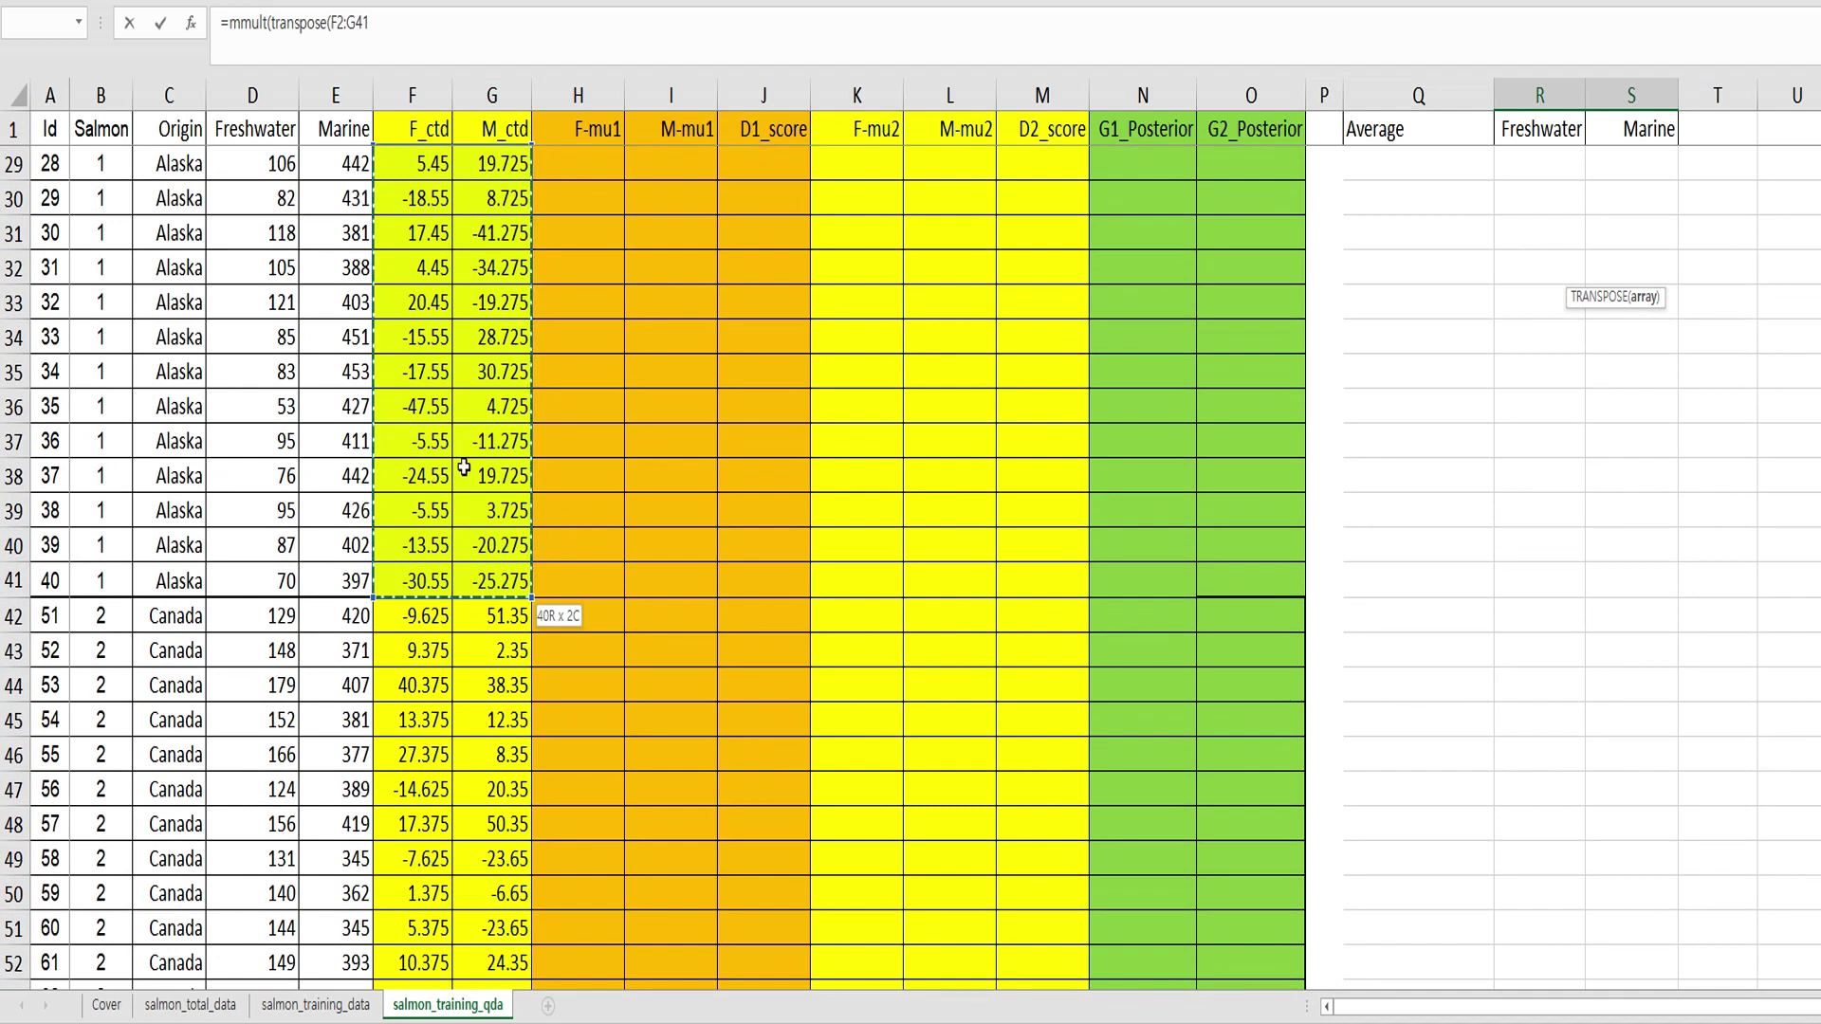
text(),)
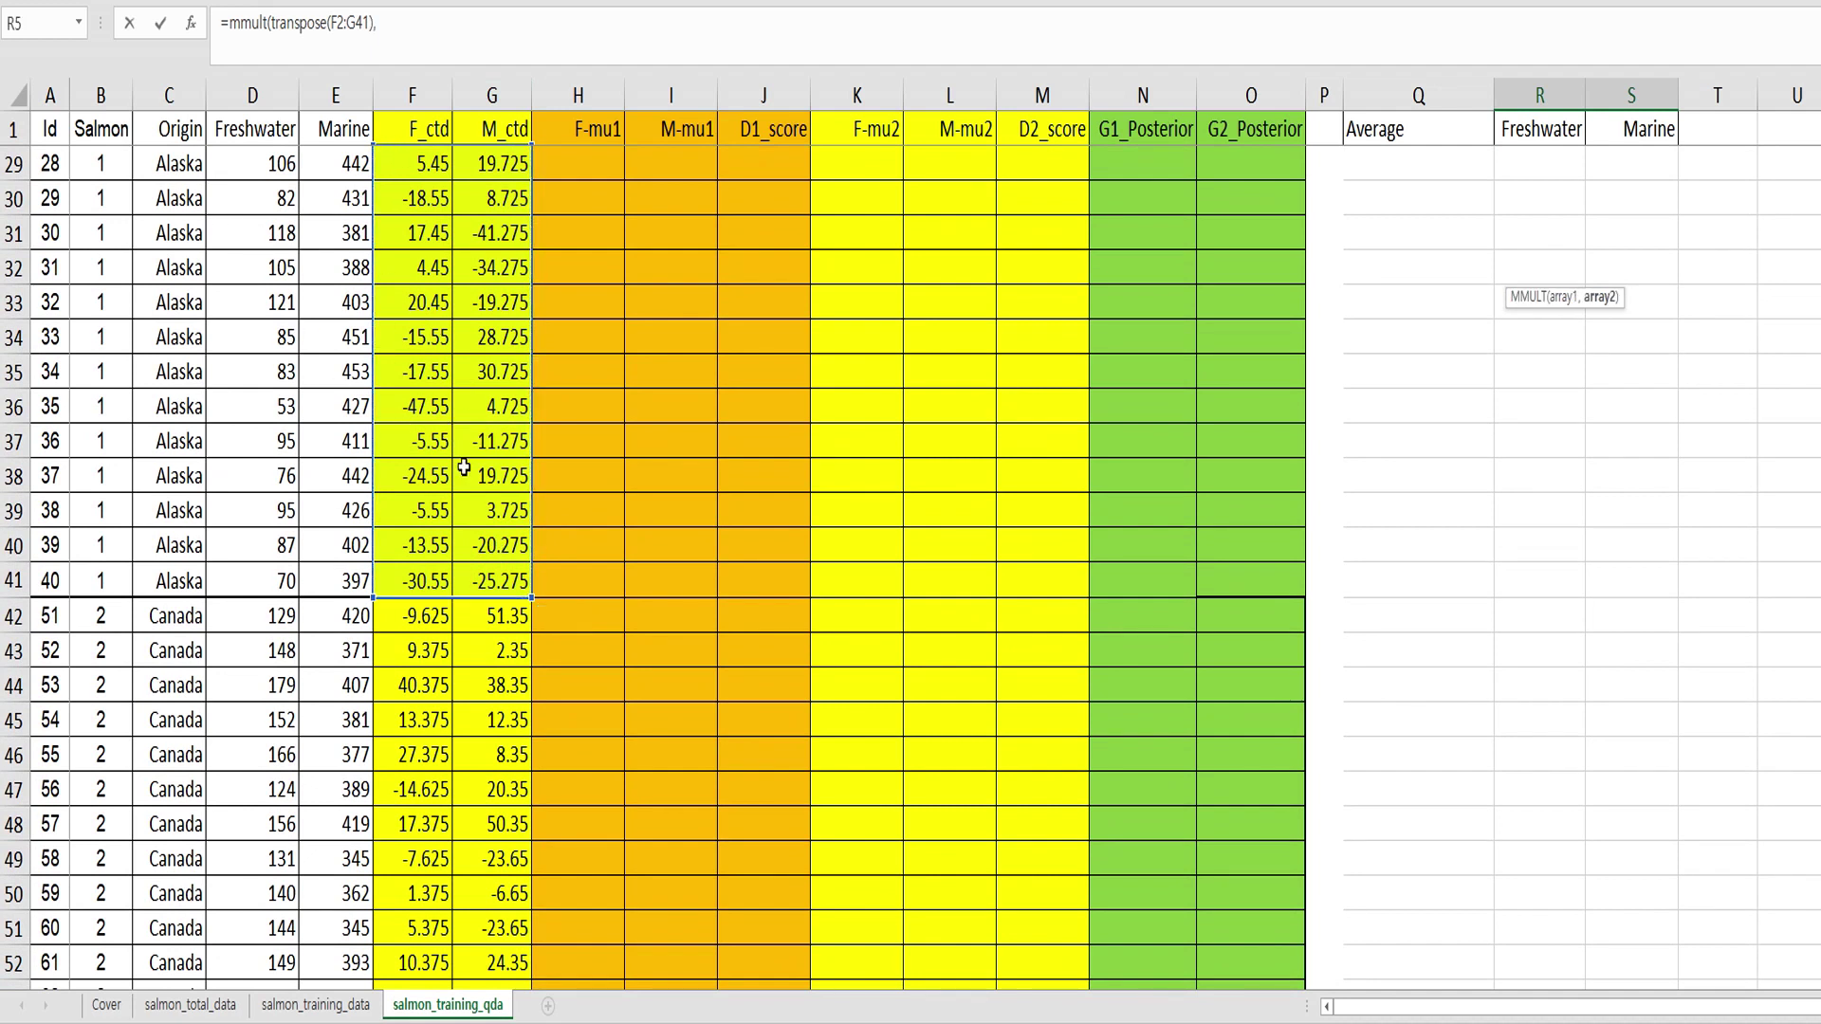
click(488, 579)
scroll(489, 579, up, 9)
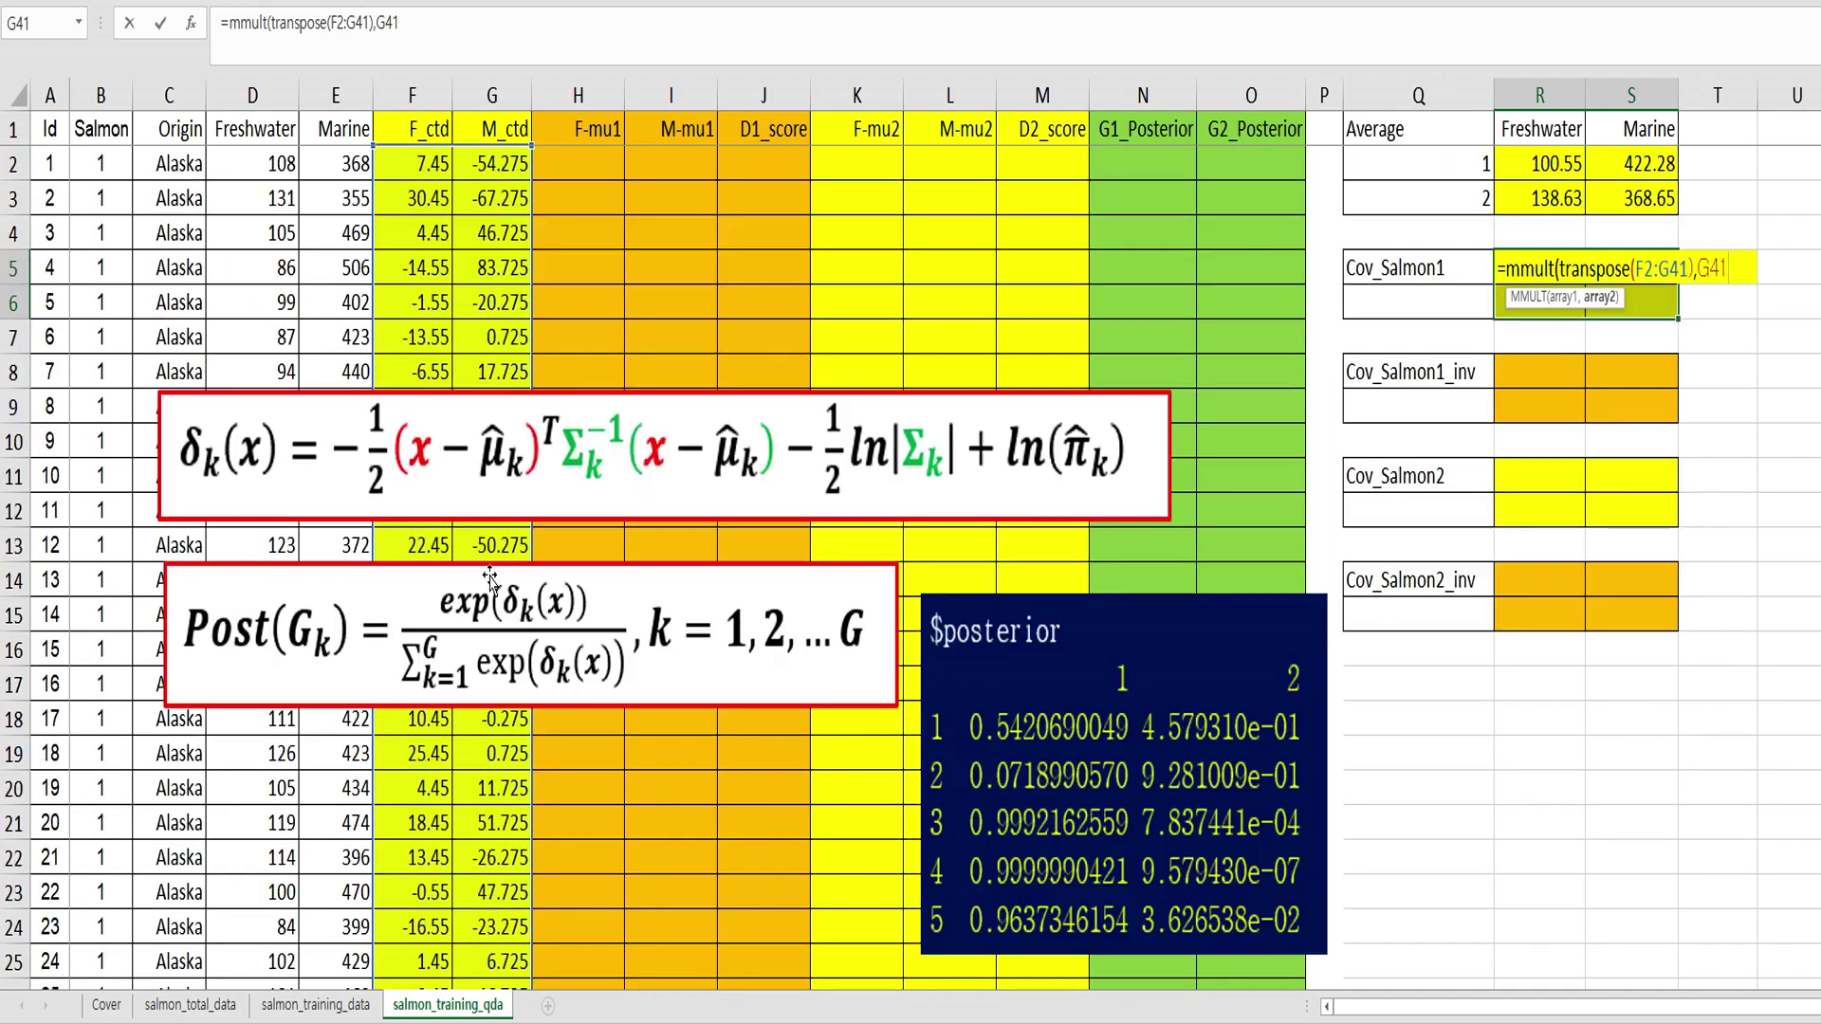
shift+click(425, 163)
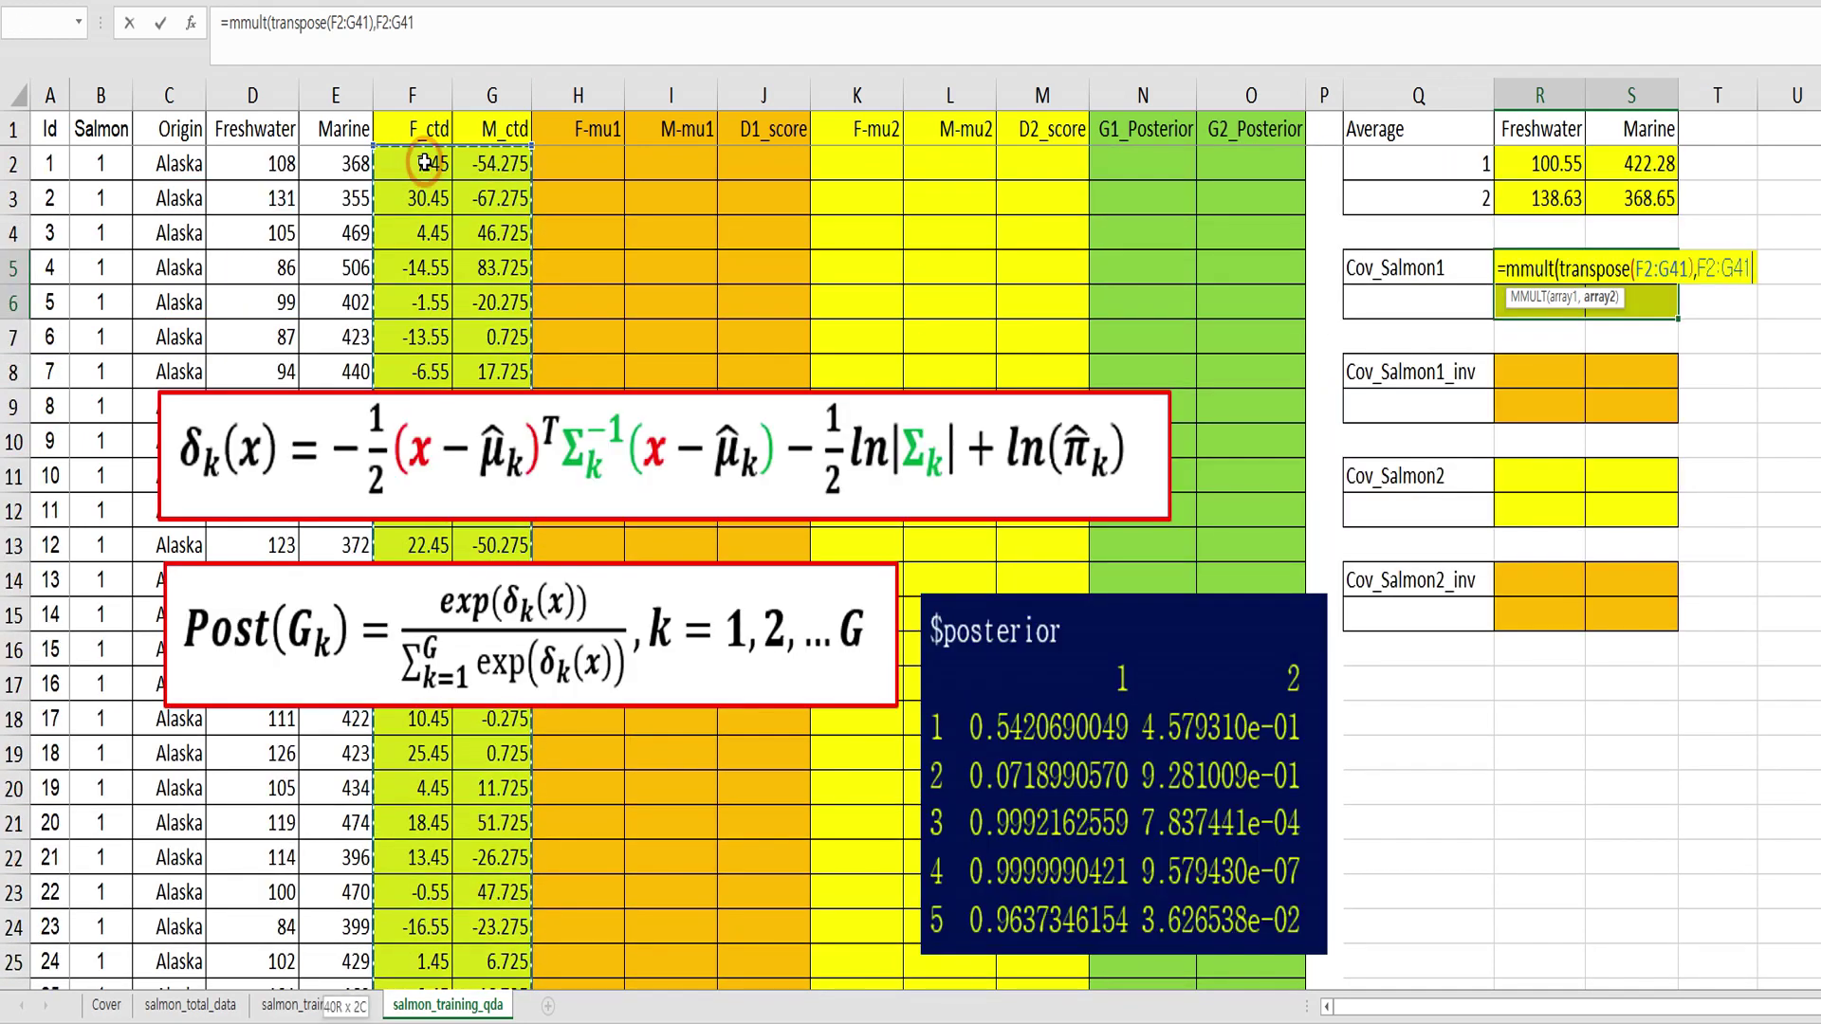
text())
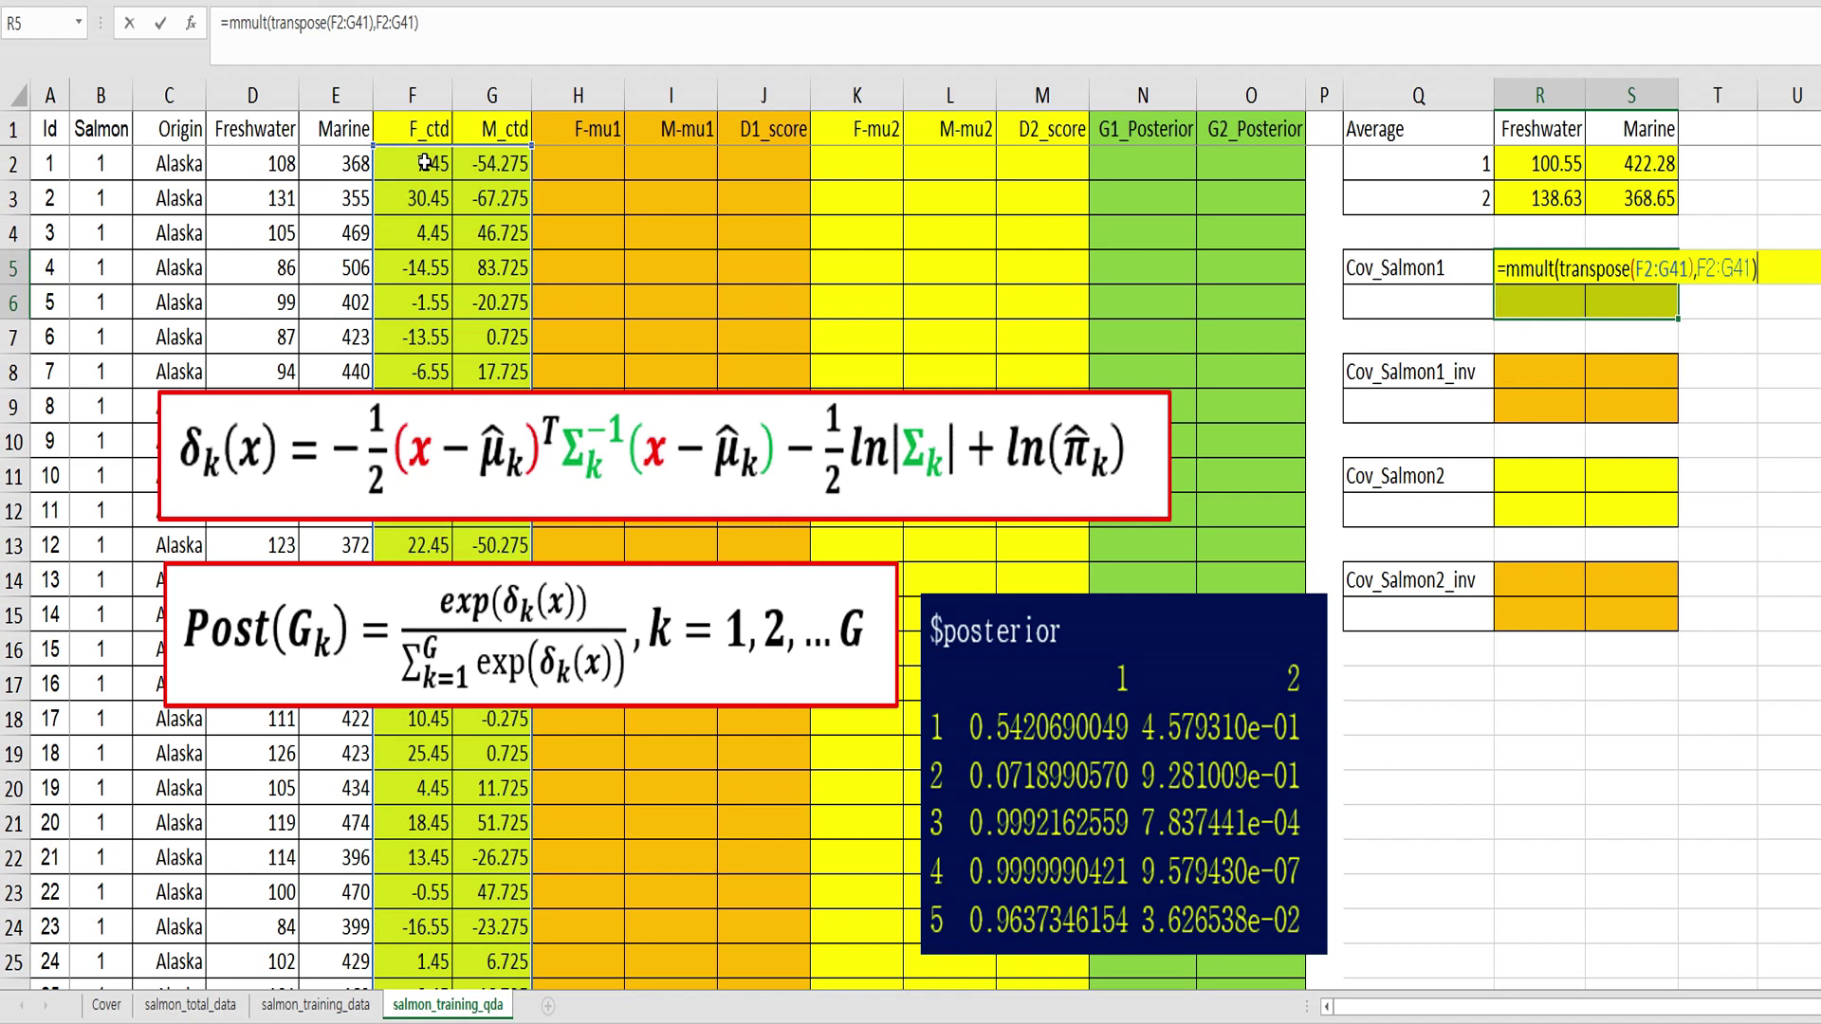
key(ctrl+shift+Return)
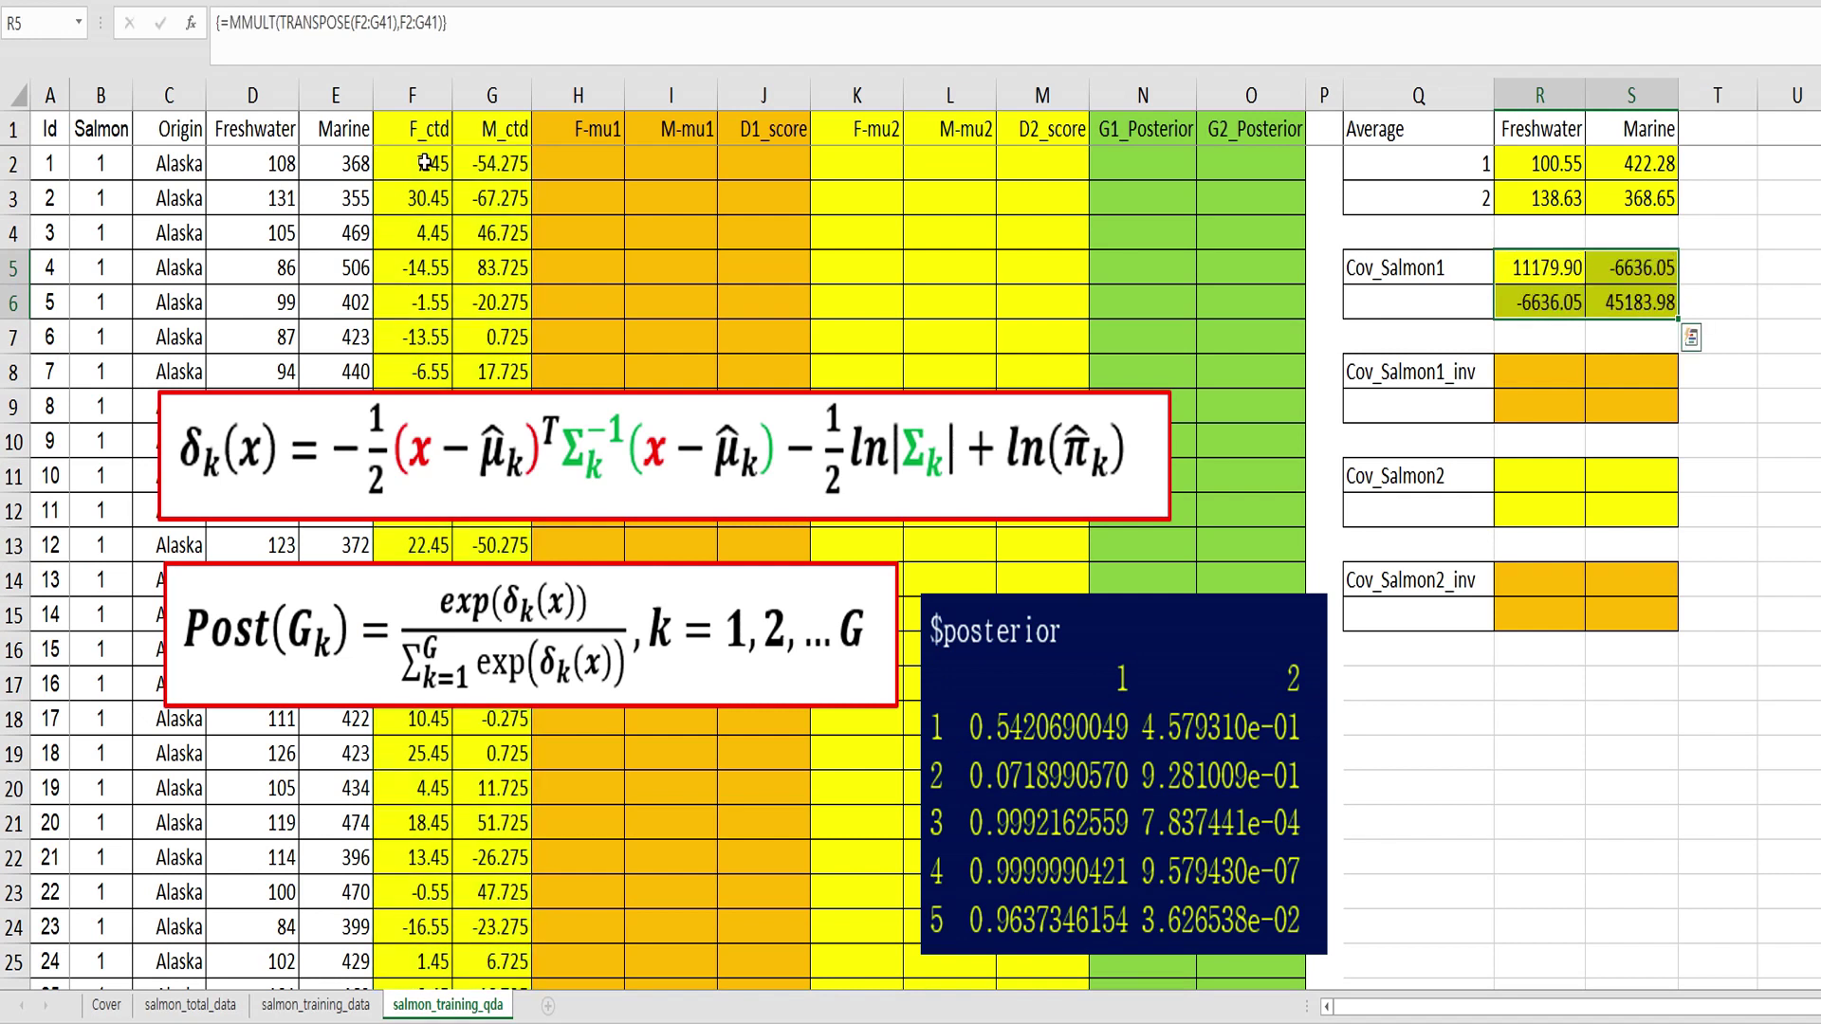
click(467, 21)
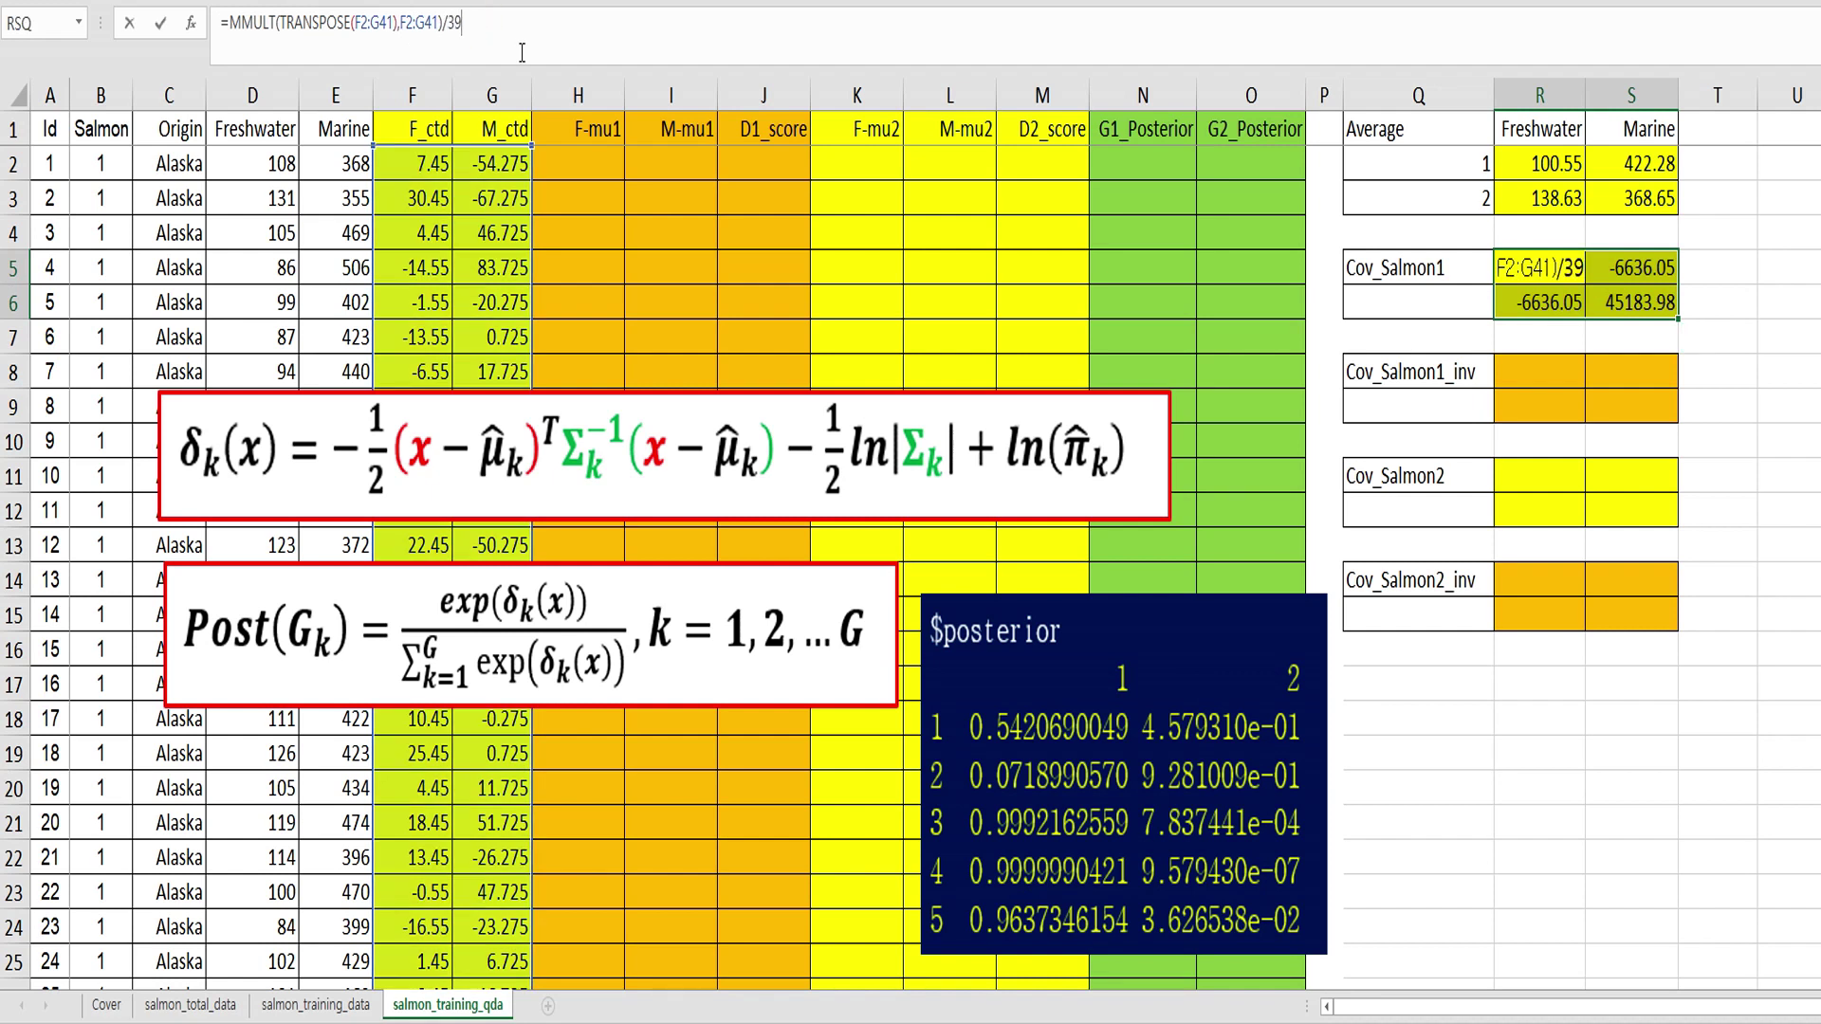
key(ctrl+shift+Return)
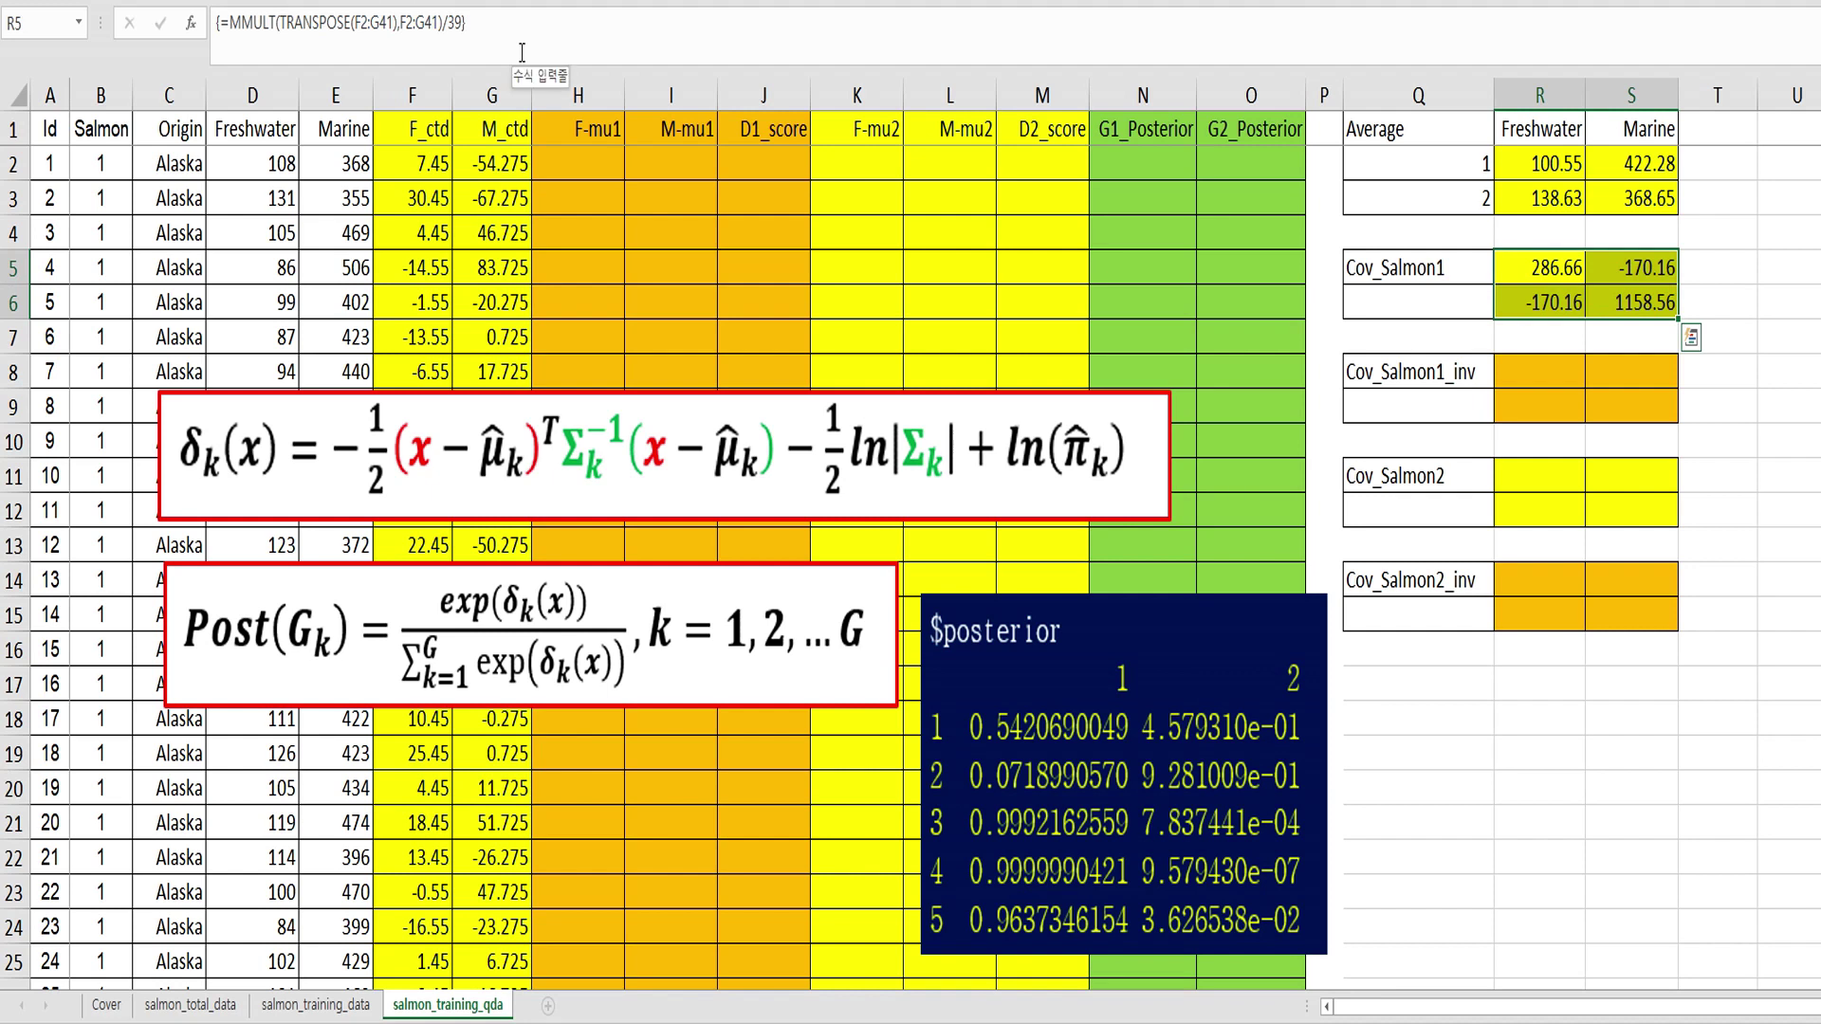
- Invert the Cov_Salmon1 matrix by entering the array formula =MINVERSE(R5:S6) in R8:S9
click(1512, 360)
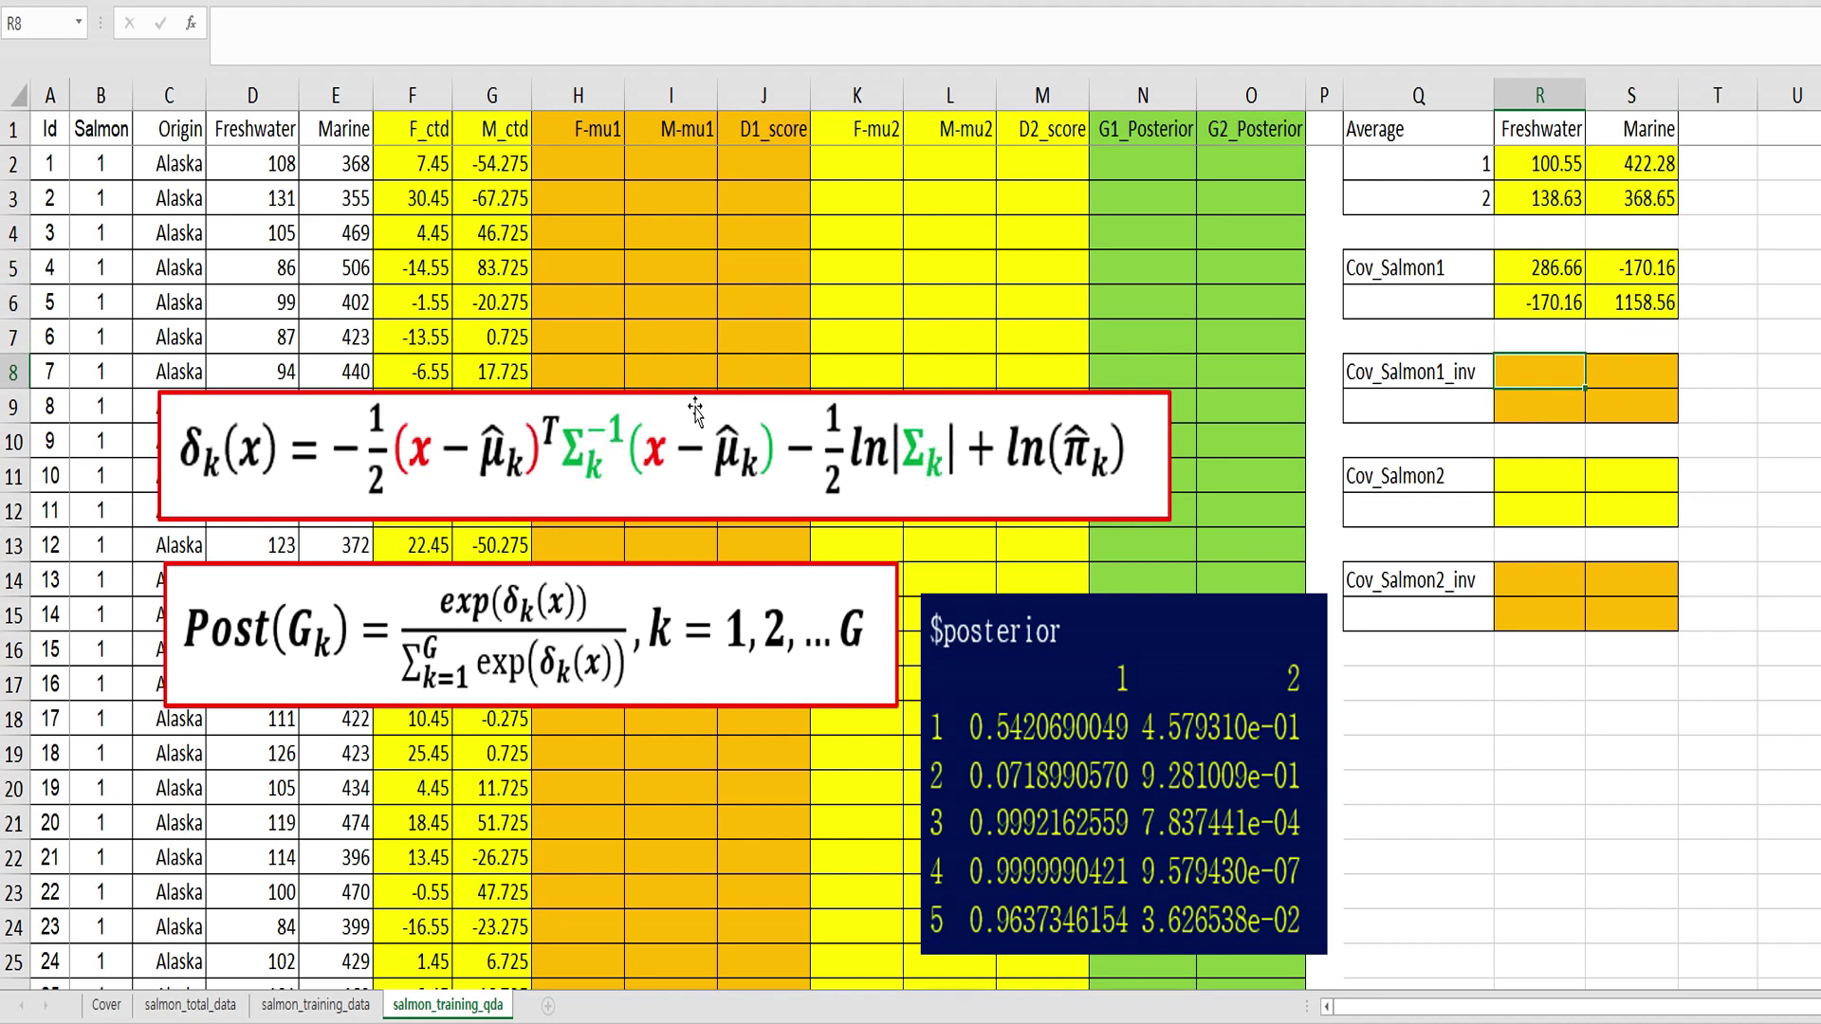
key(shift+Right)
key(shift+Down)
text(=minver)
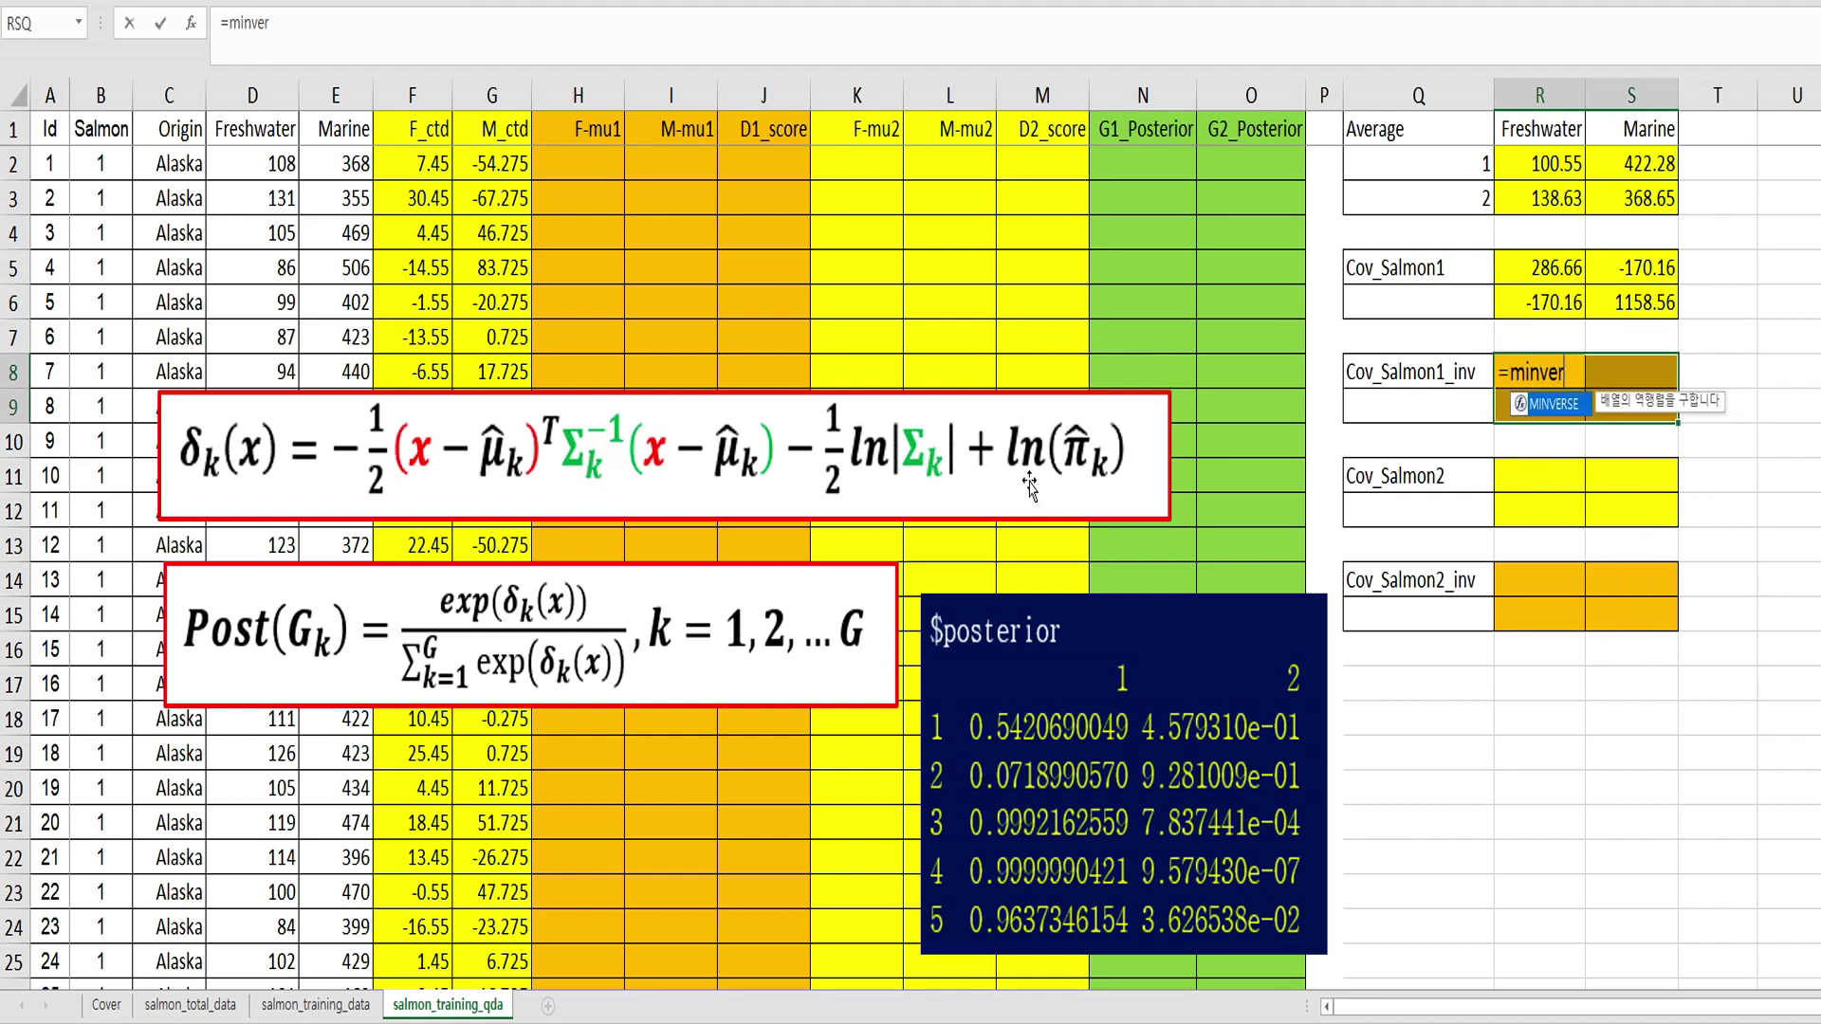
text(se()
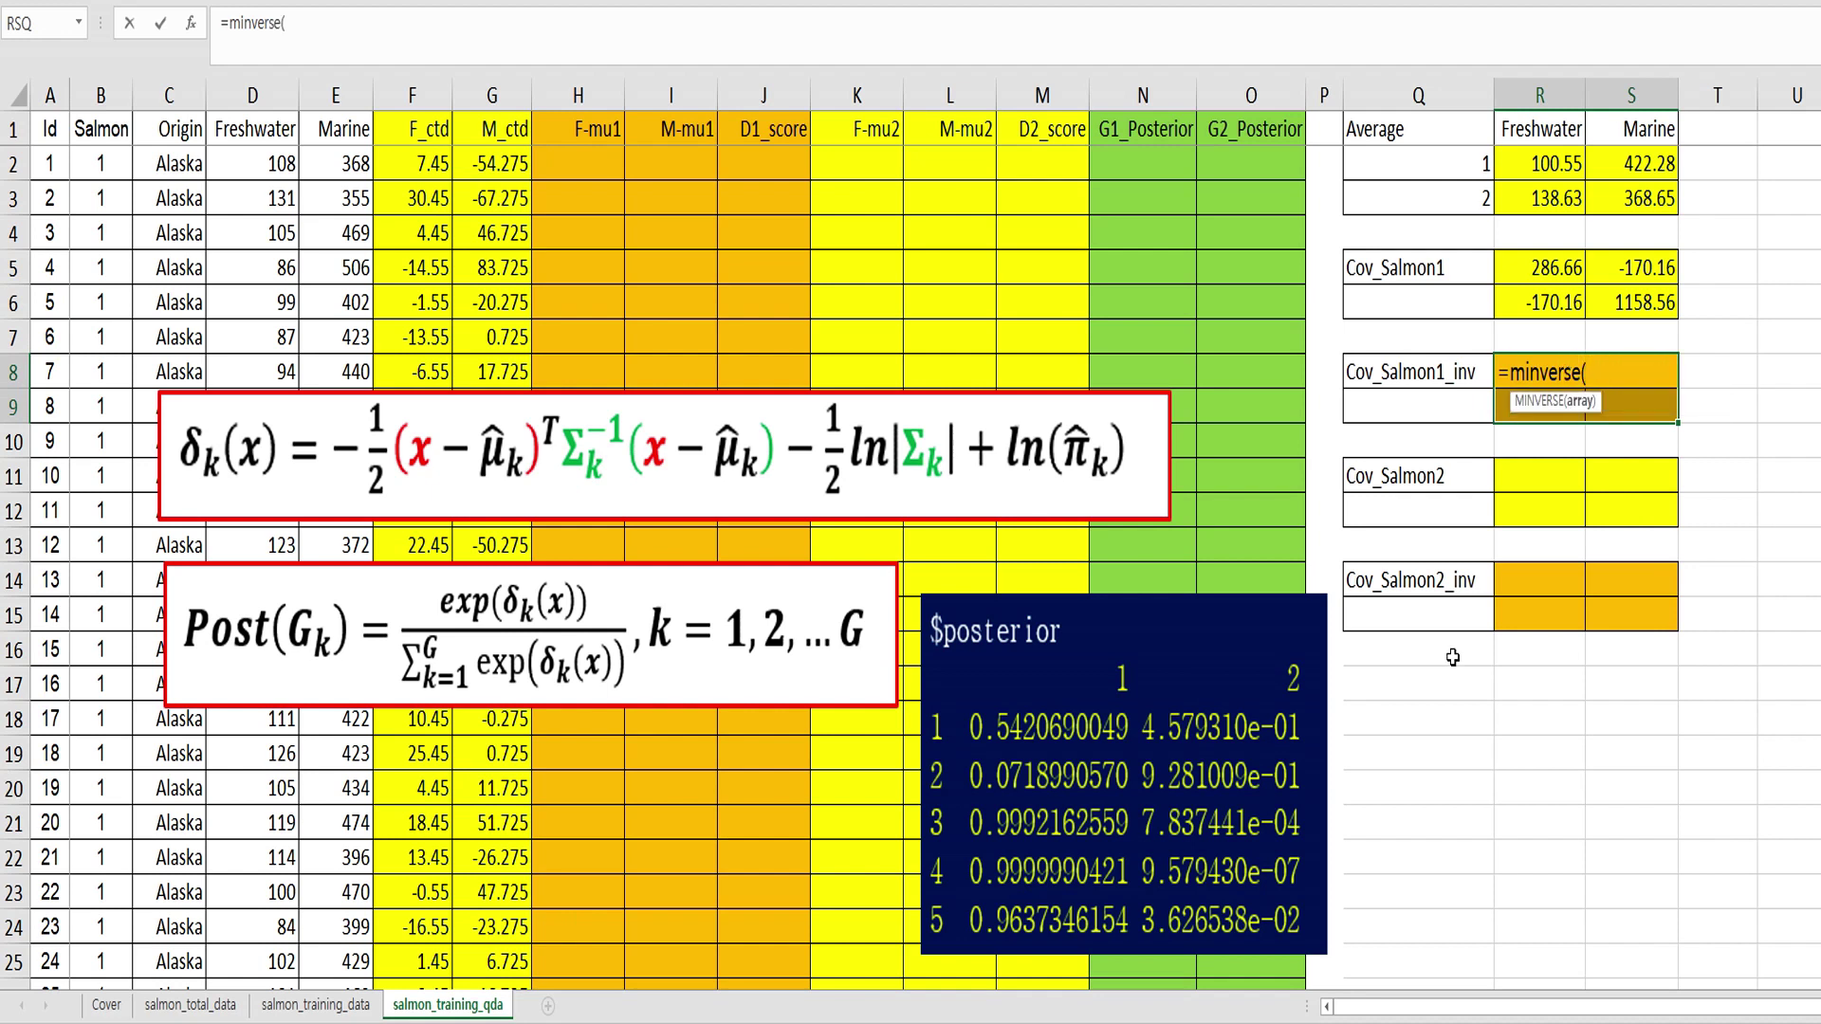
drag(1562, 271, 1619, 303)
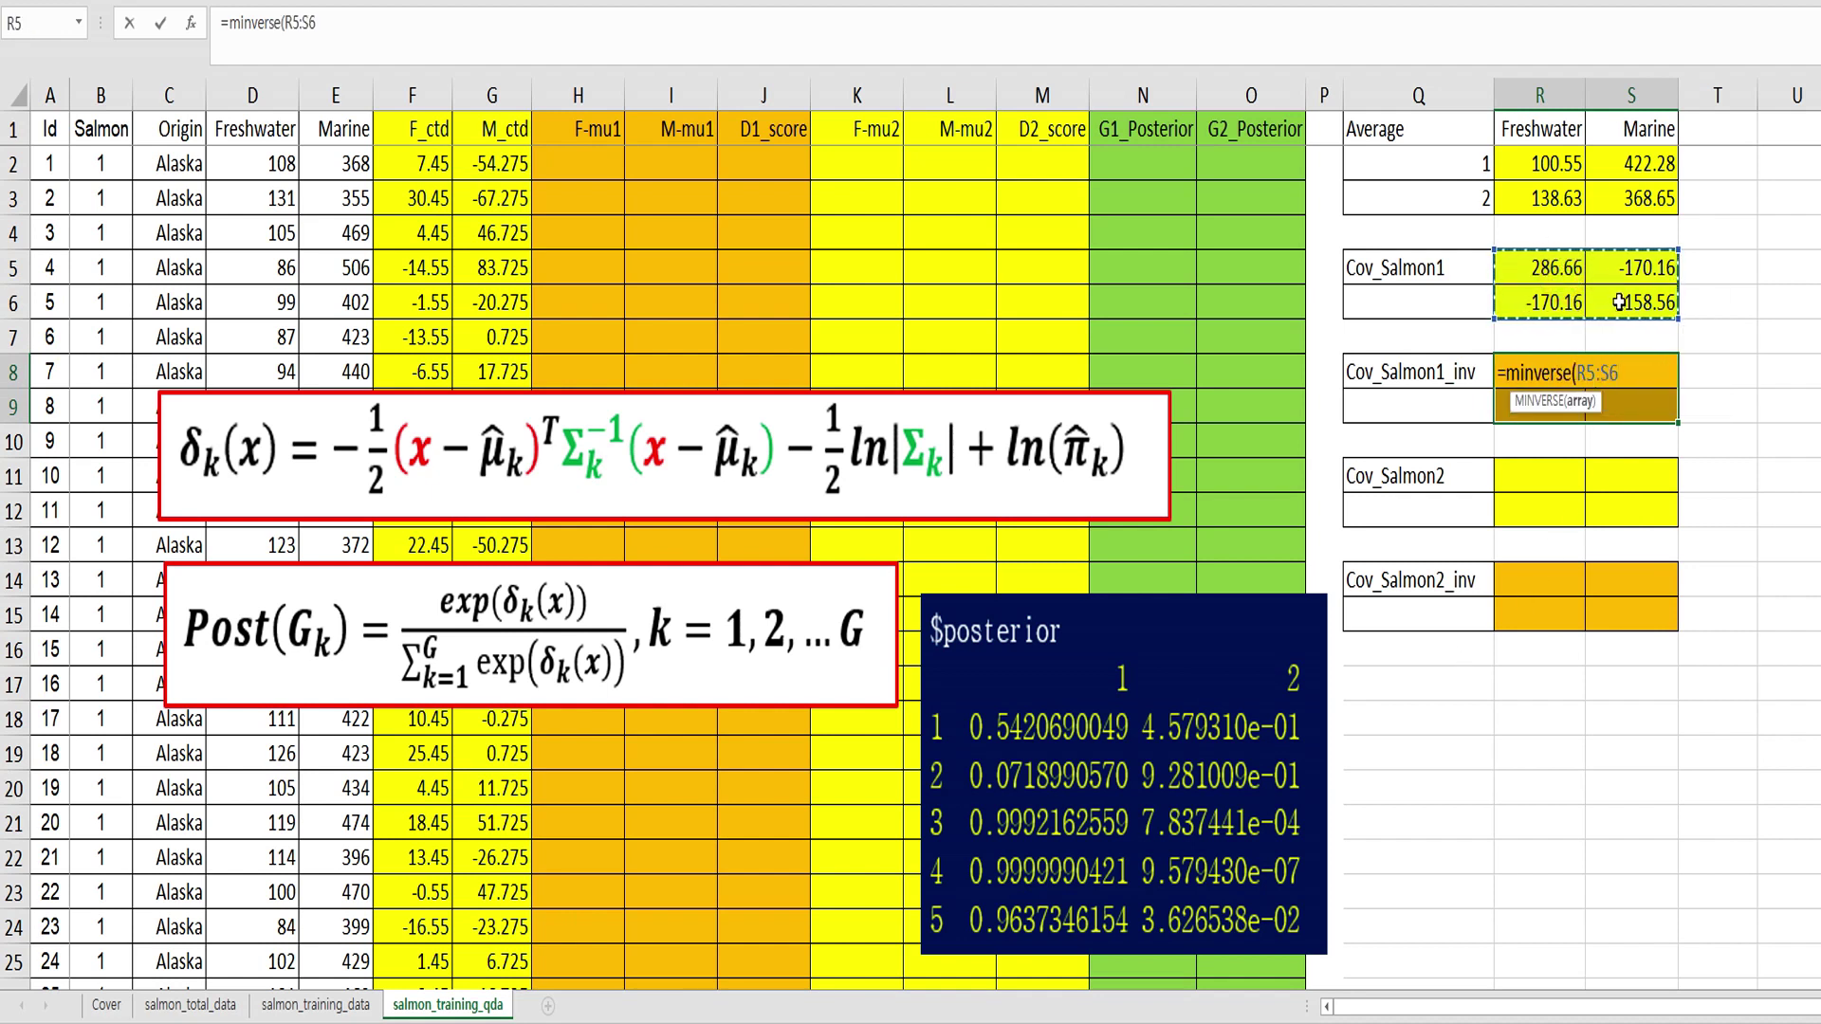
text())
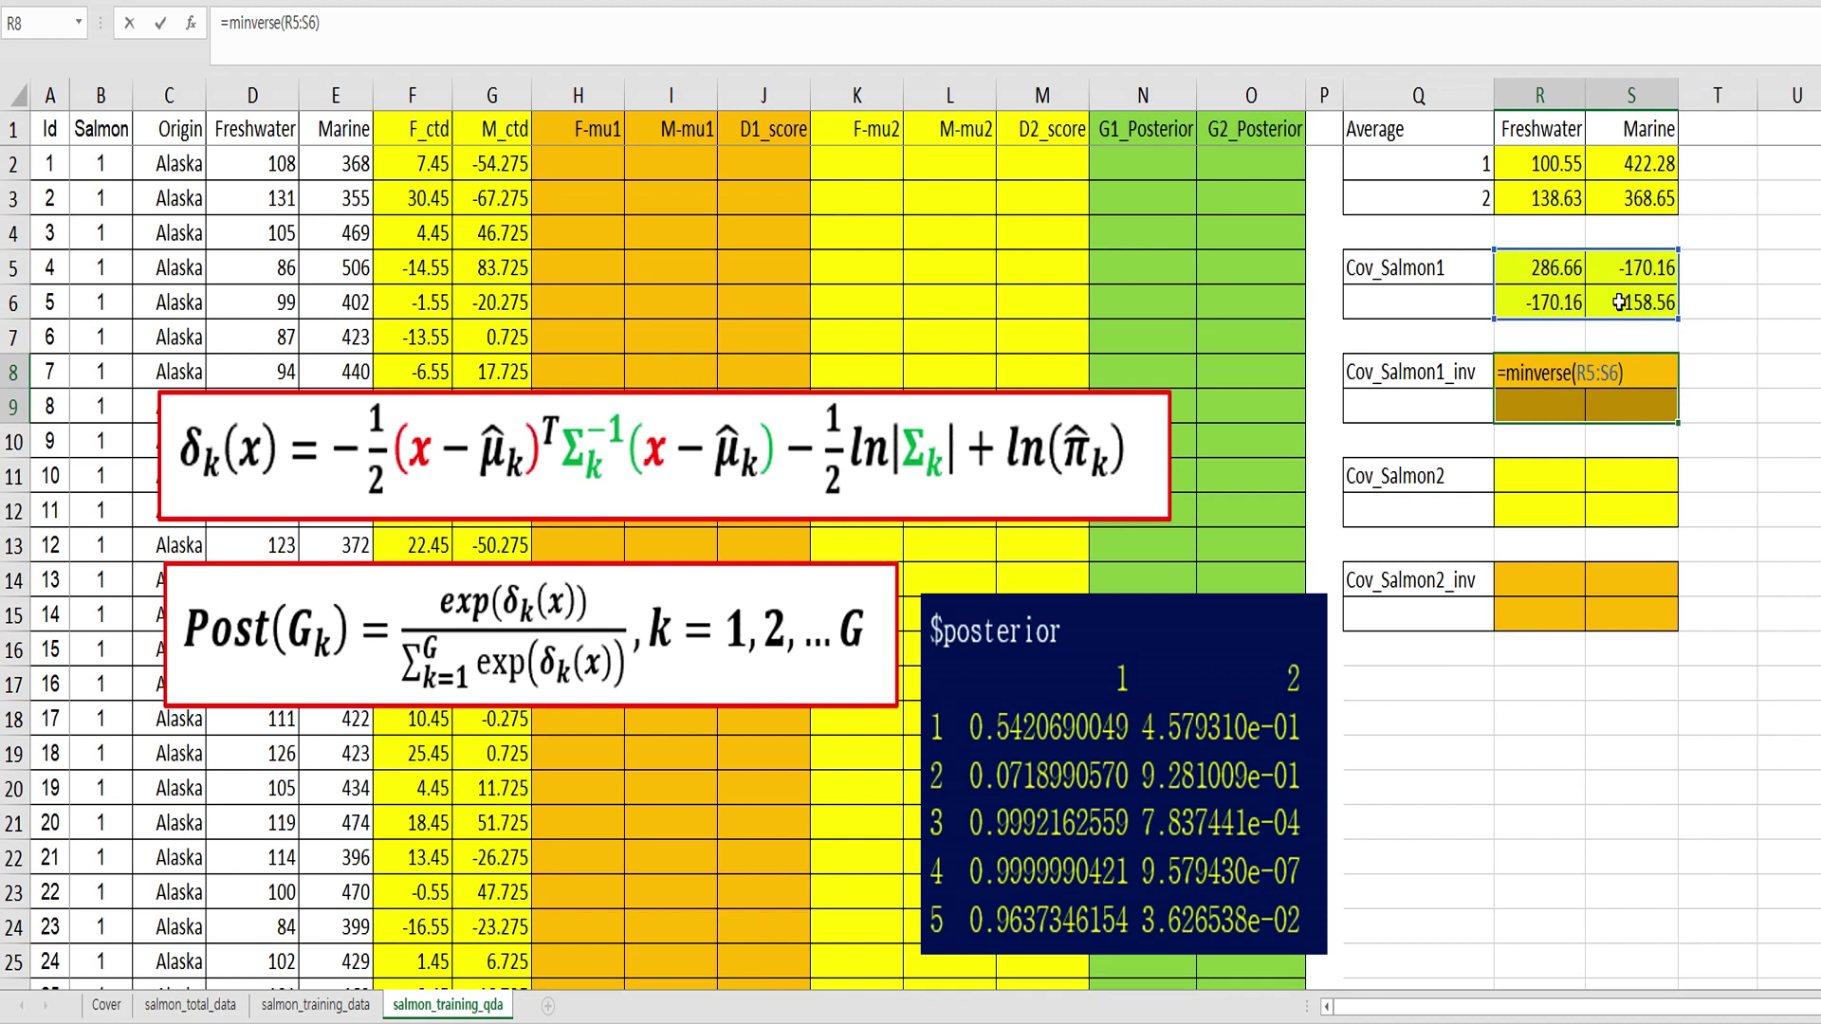
key(ctrl+shift+Return)
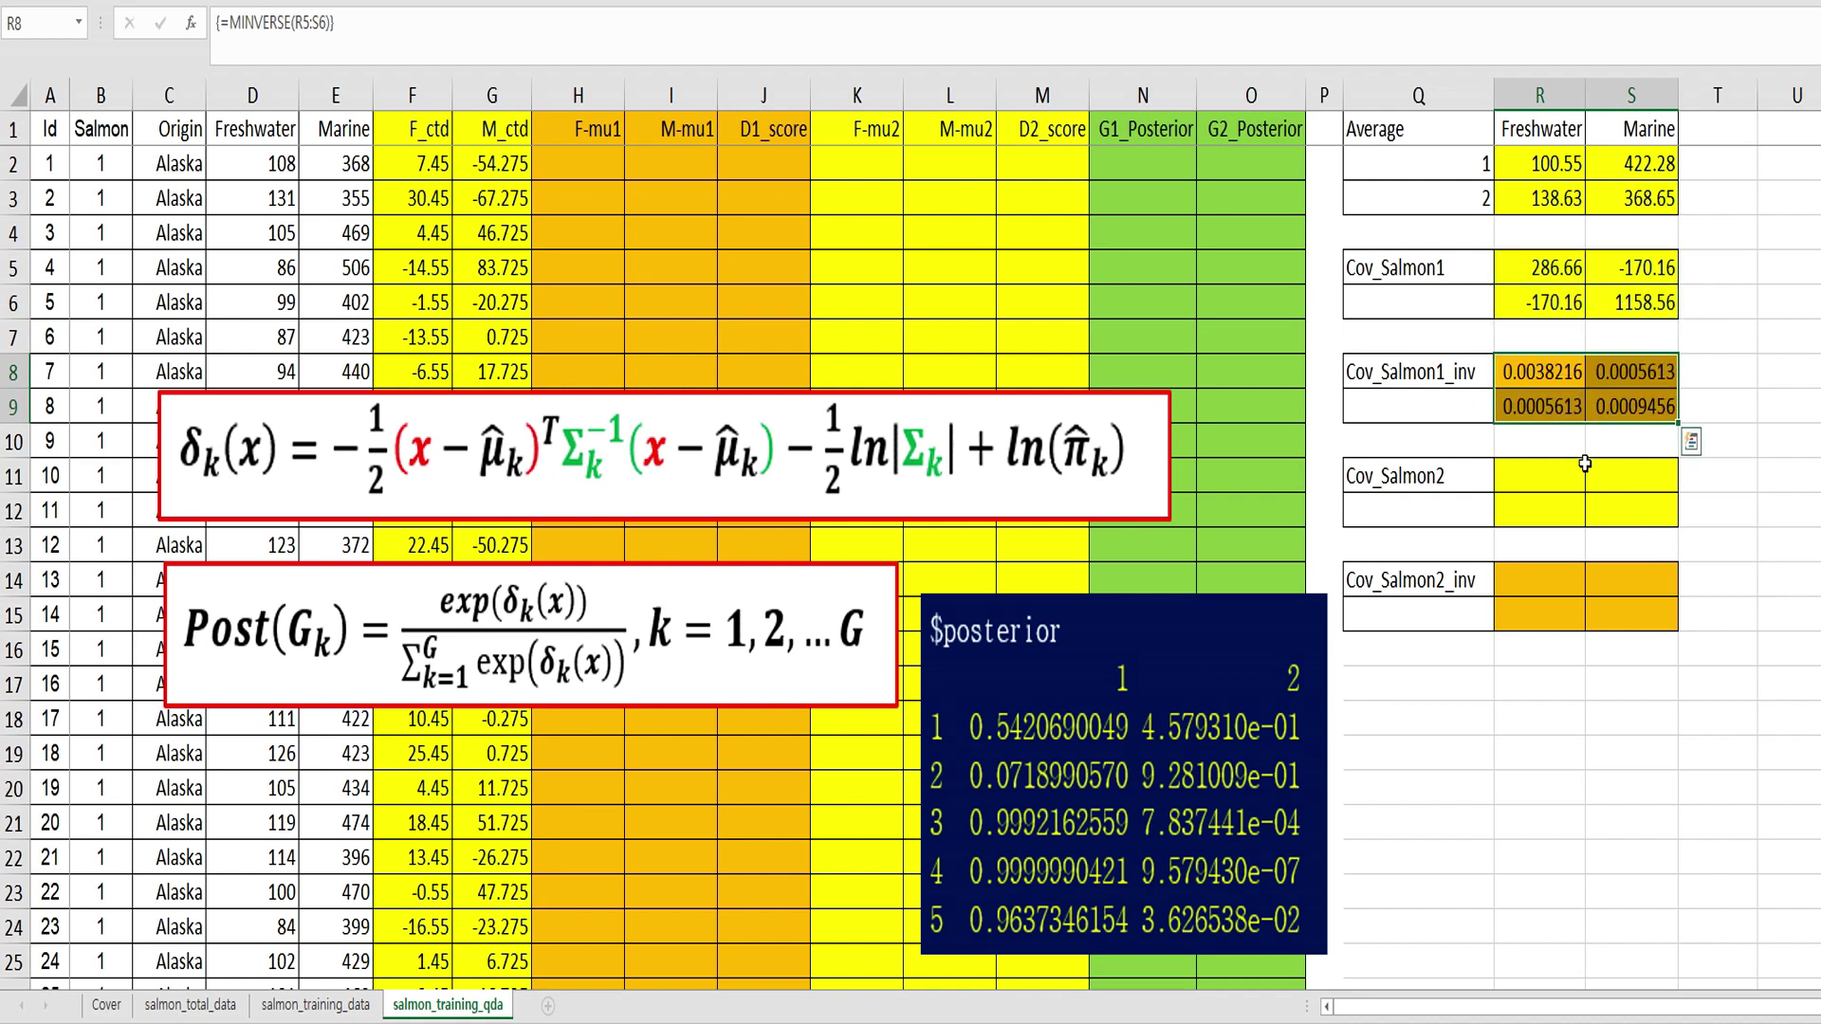
- Compute the Cov_Salmon2 covariance matrix in R11:S12 with the array formula =MMULT(TRANSPOSE(F42:G81),F42:G81)/39
click(1555, 479)
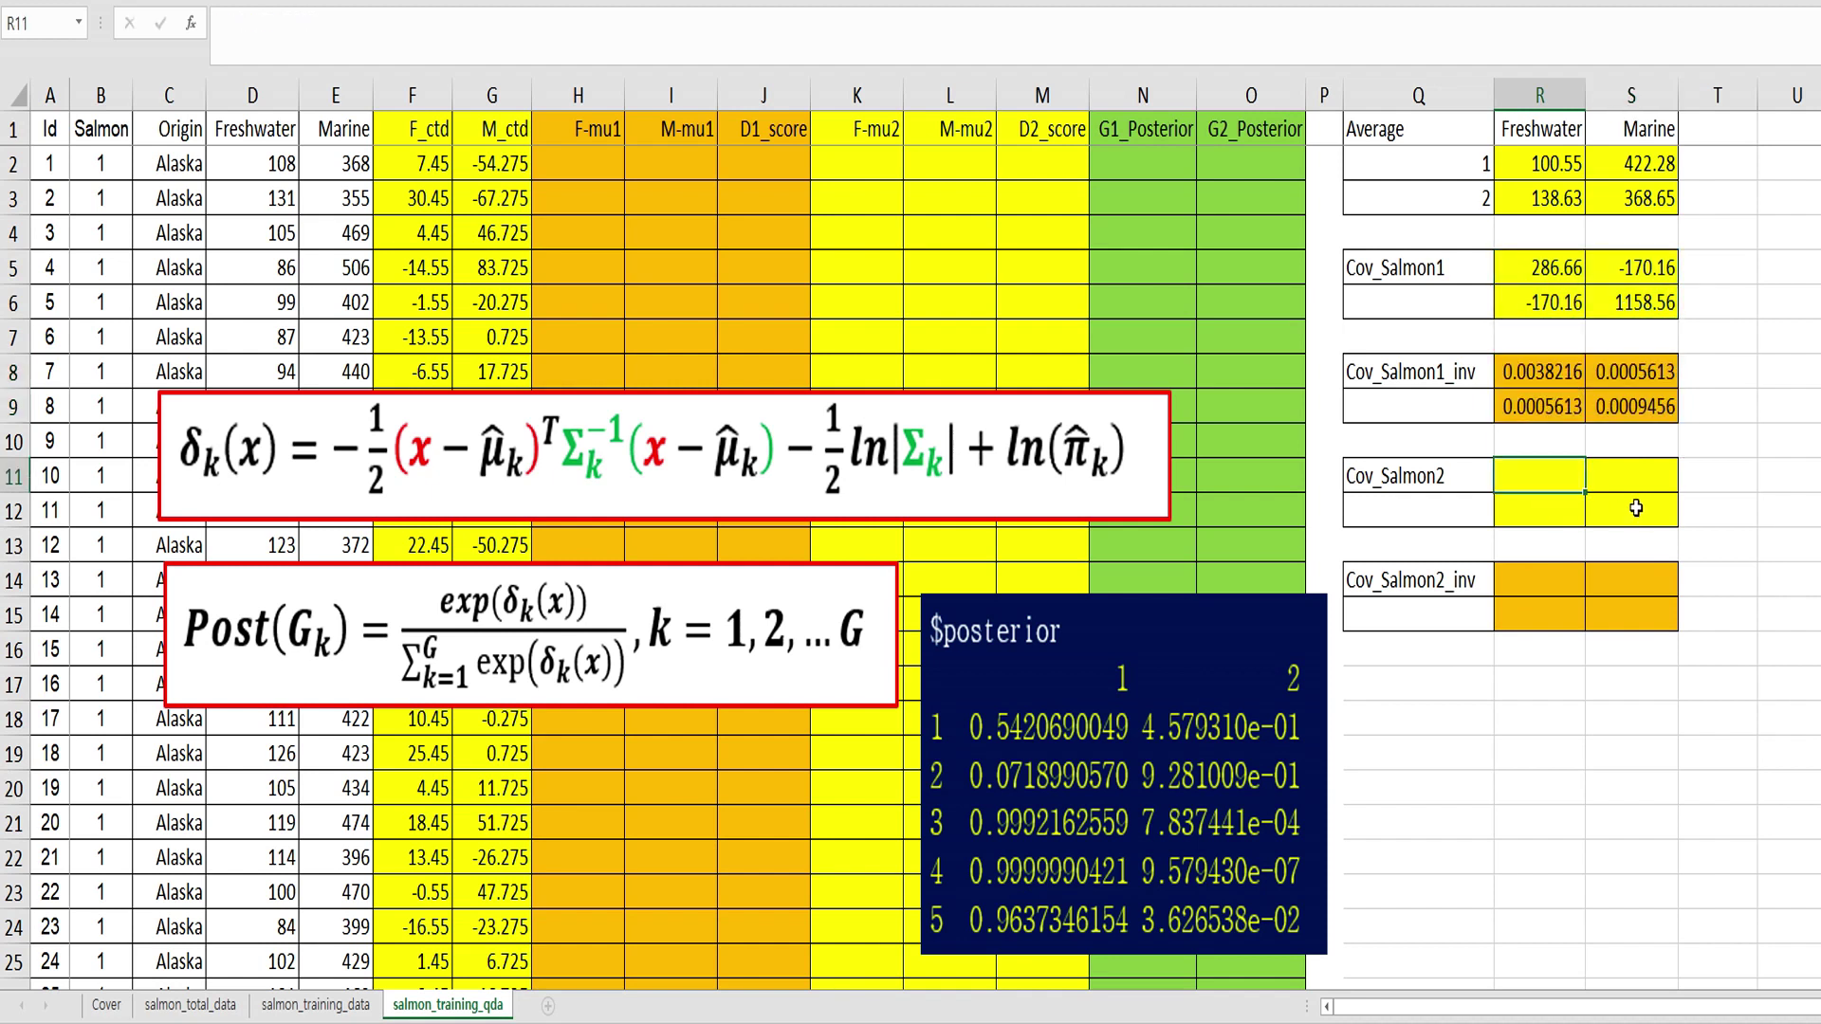
key(shift+Down)
key(shift+Right)
text(=mm)
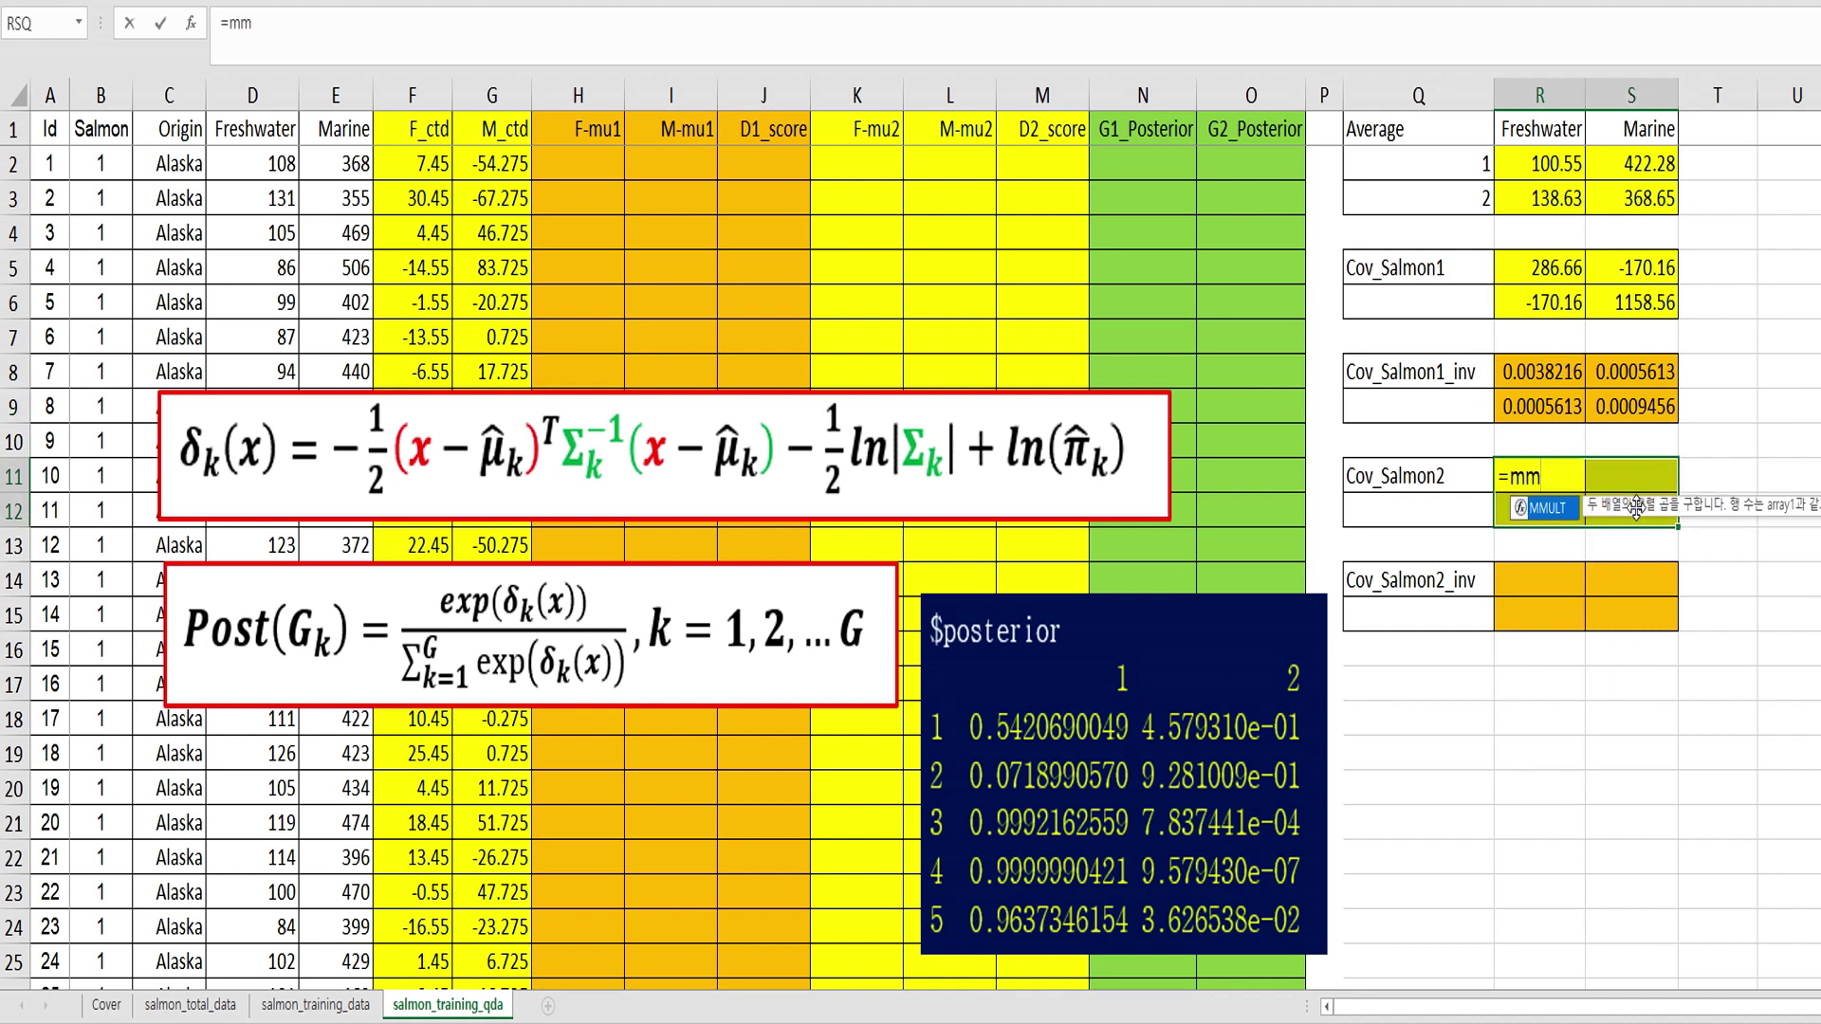
text(ult(tras)
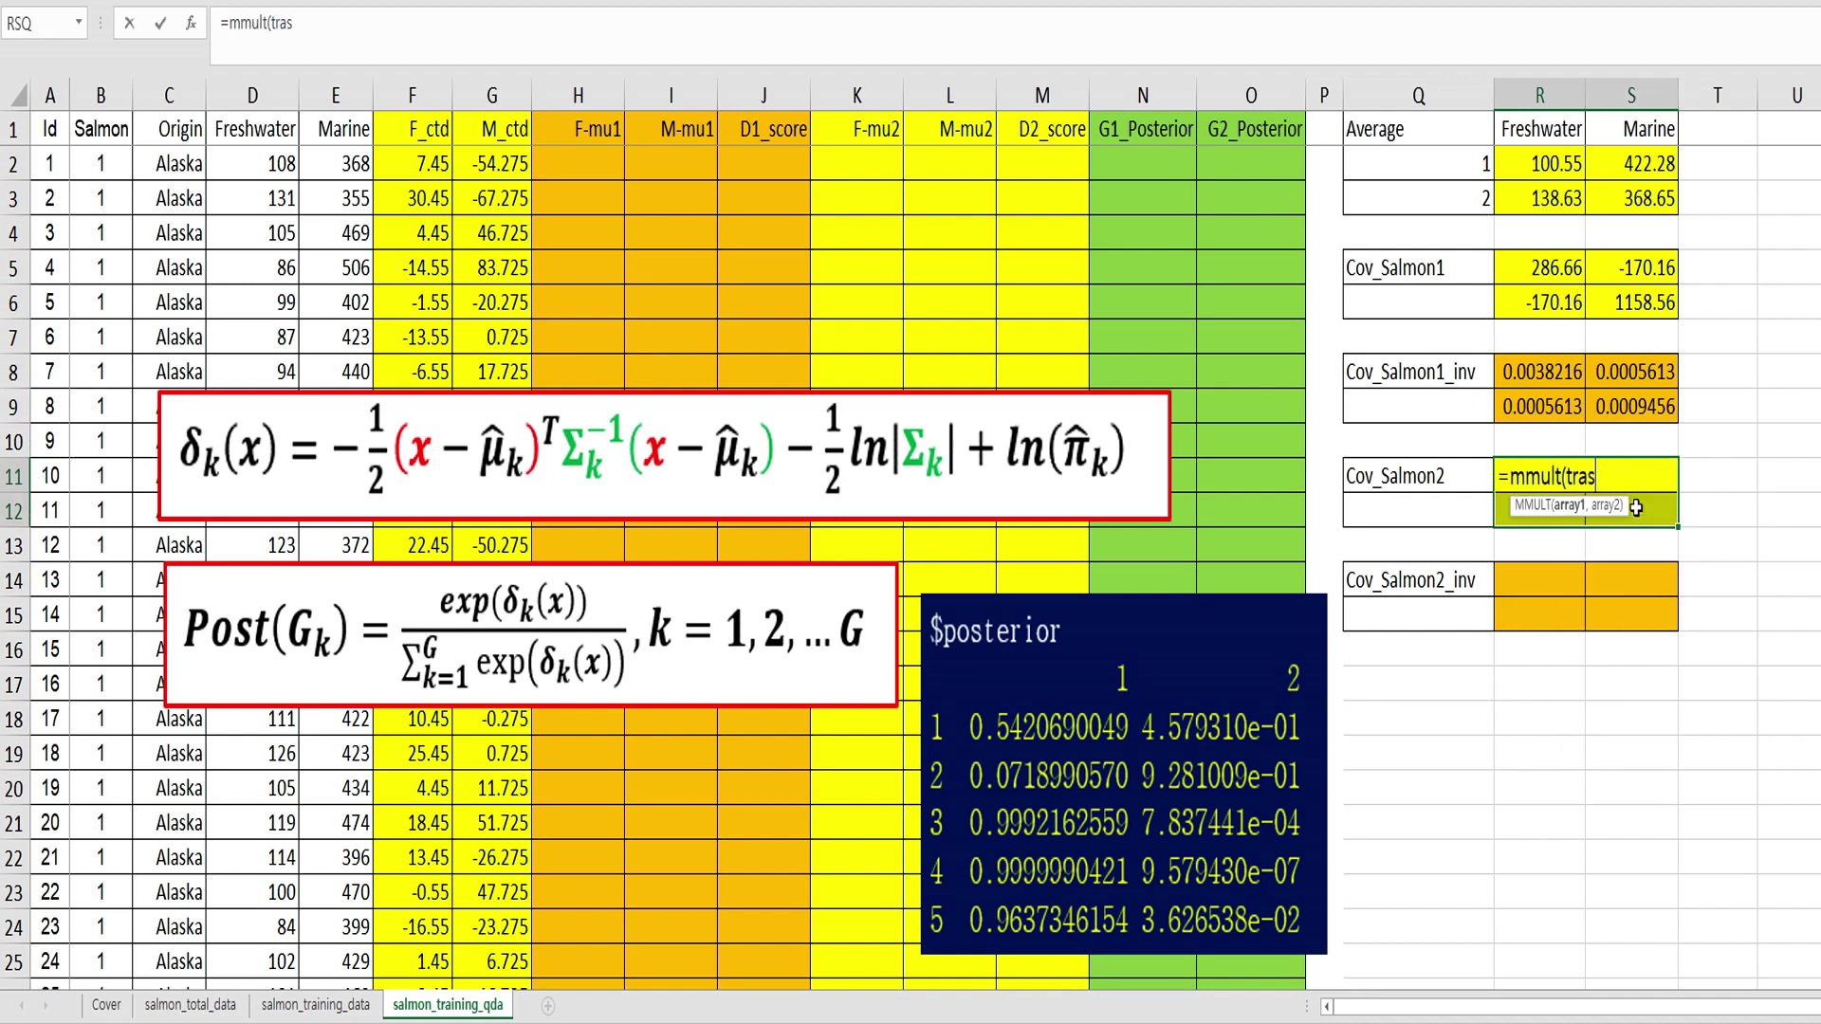
key(BackSpace)
text(nspose()
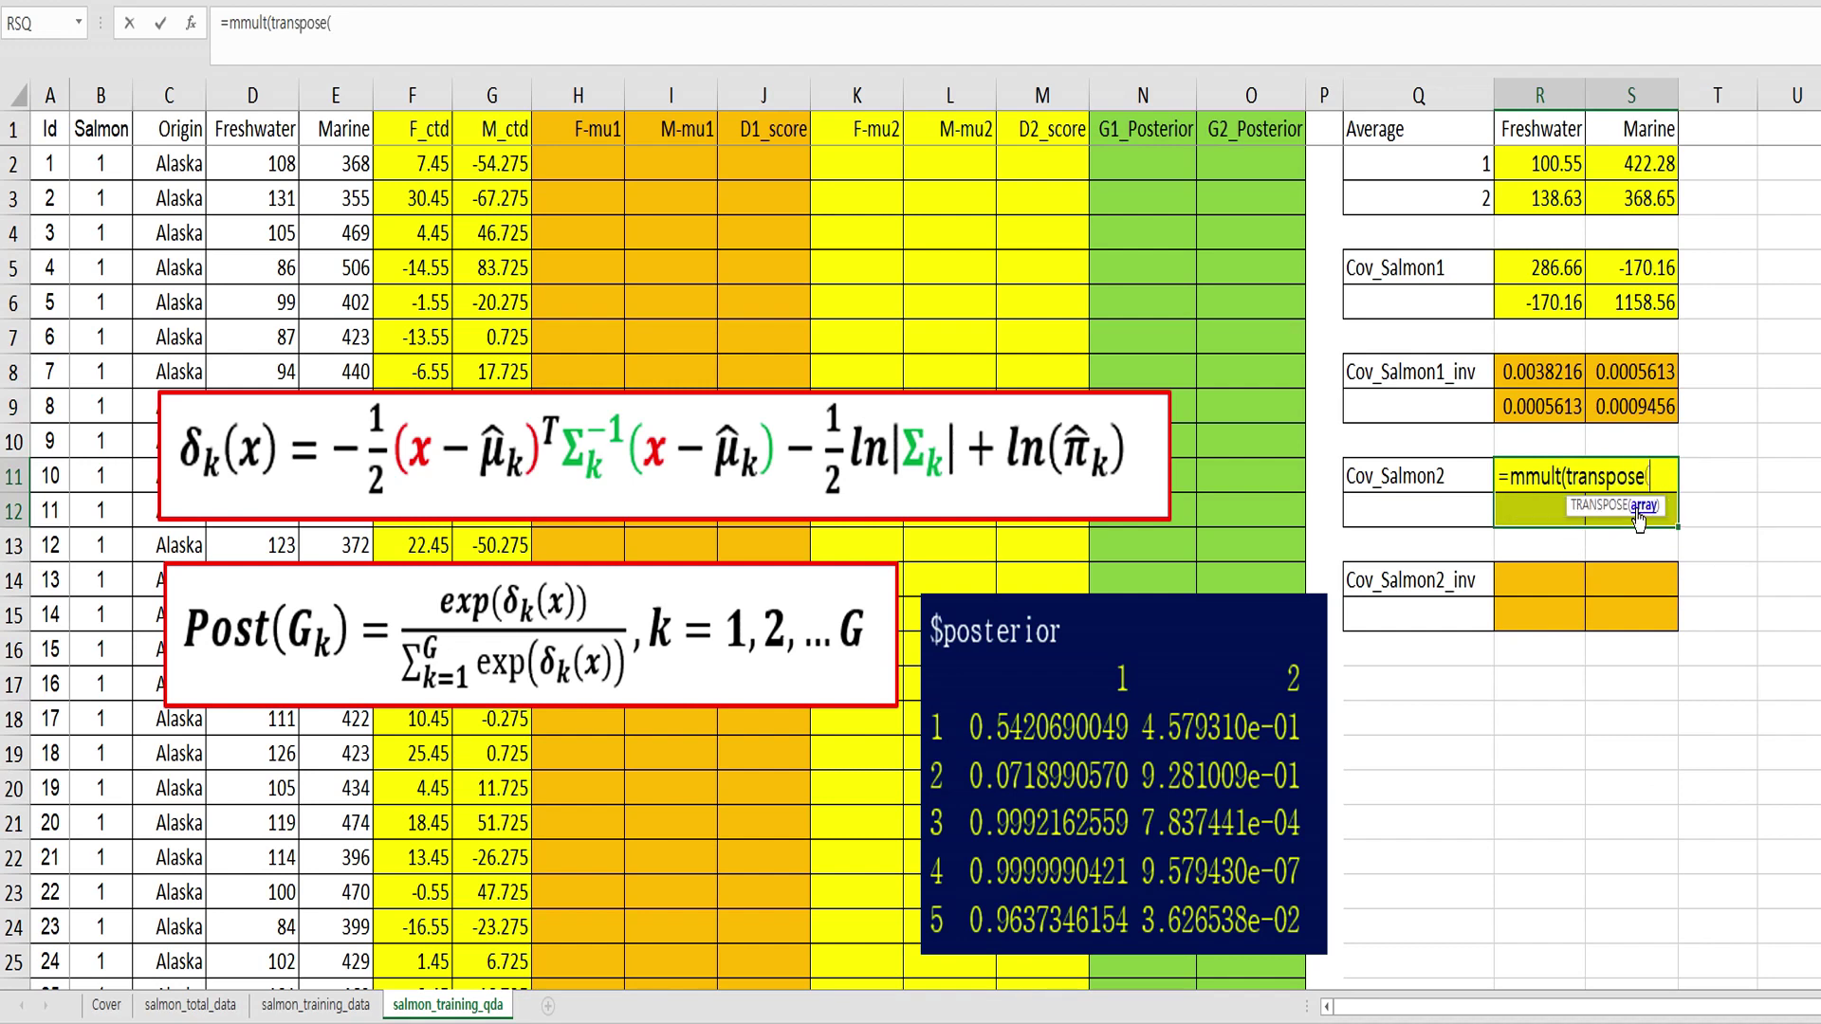
scroll(695, 655, down, 13)
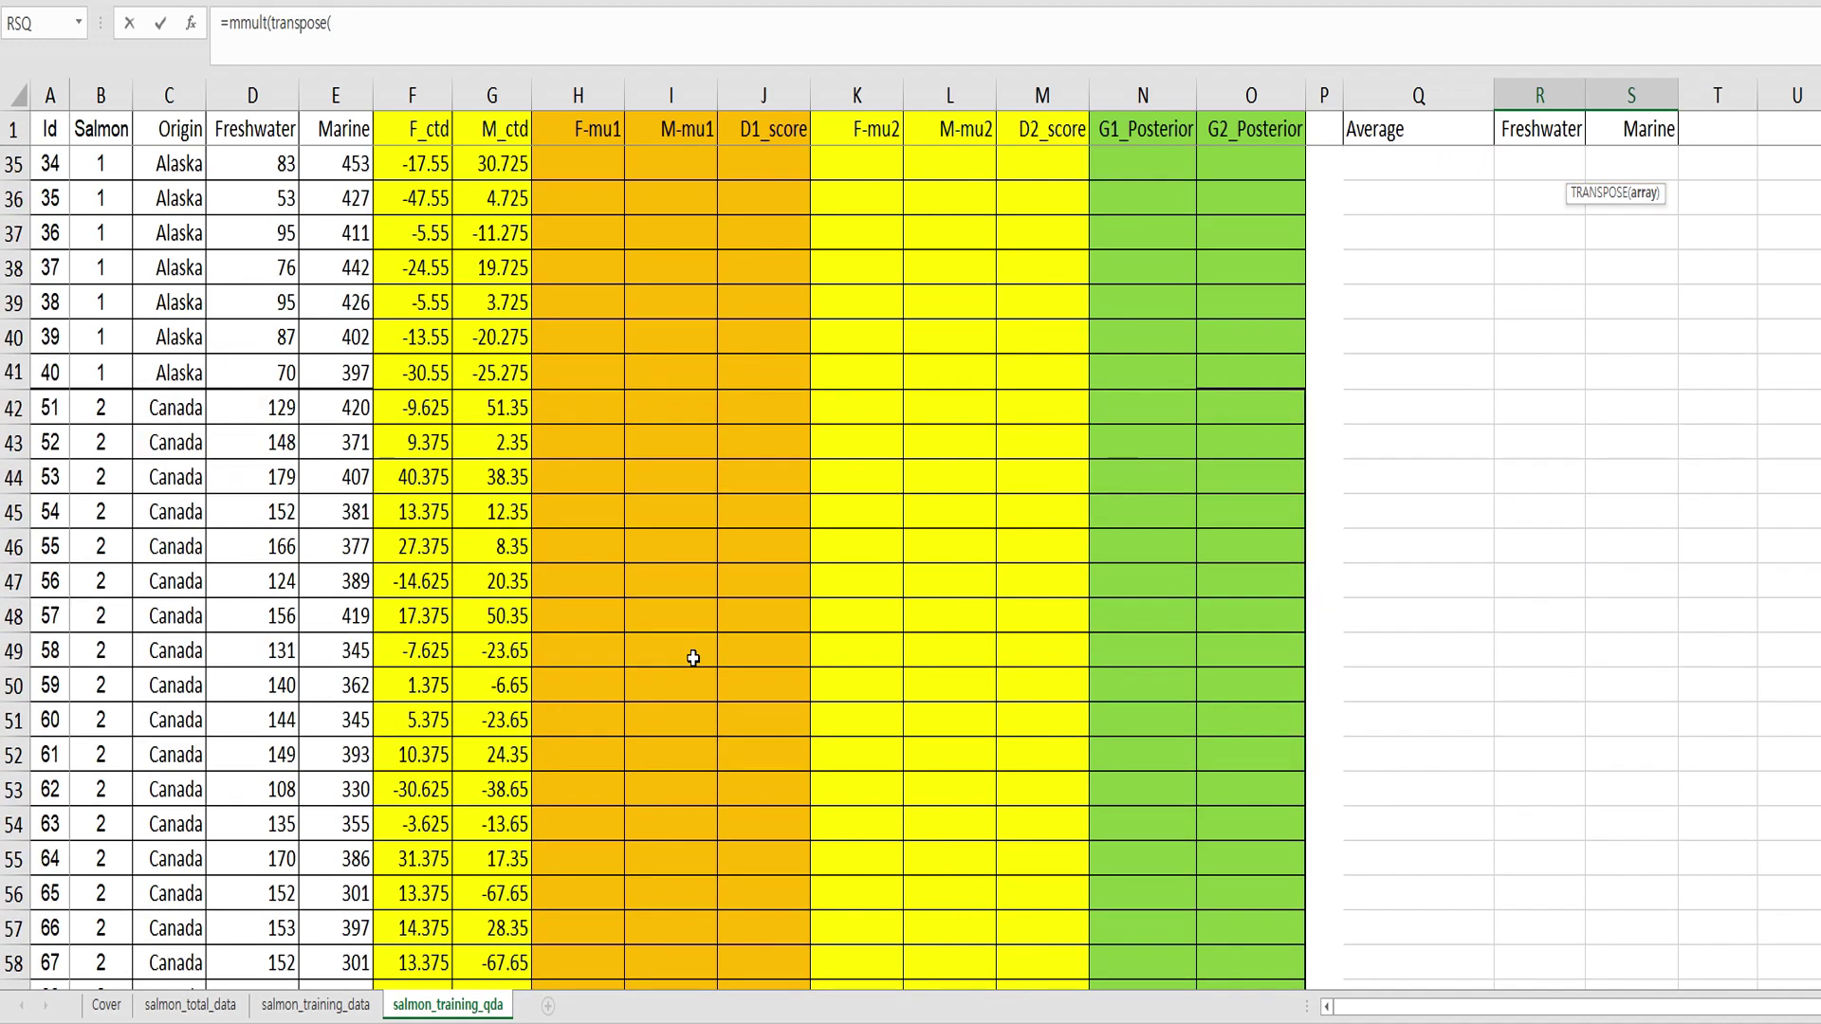
click(414, 200)
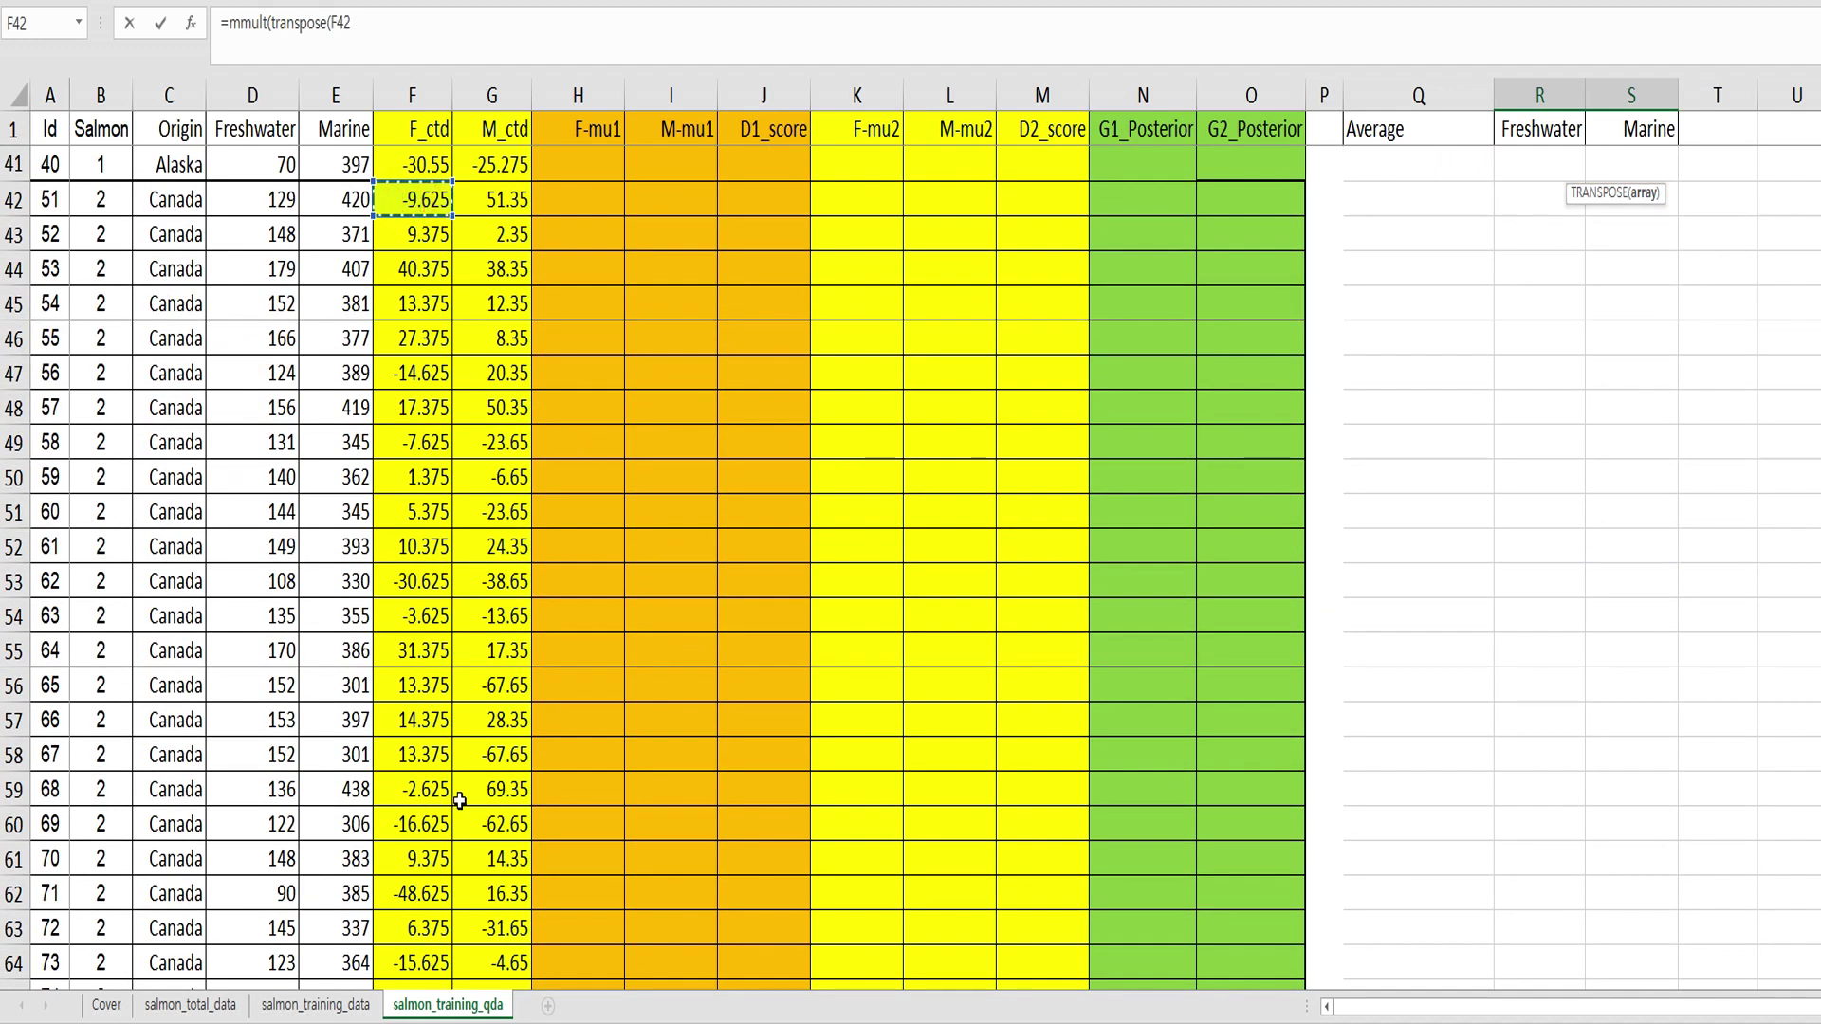
scroll(459, 801, down, 6)
scroll(458, 802, down, 2)
shift+click(480, 715)
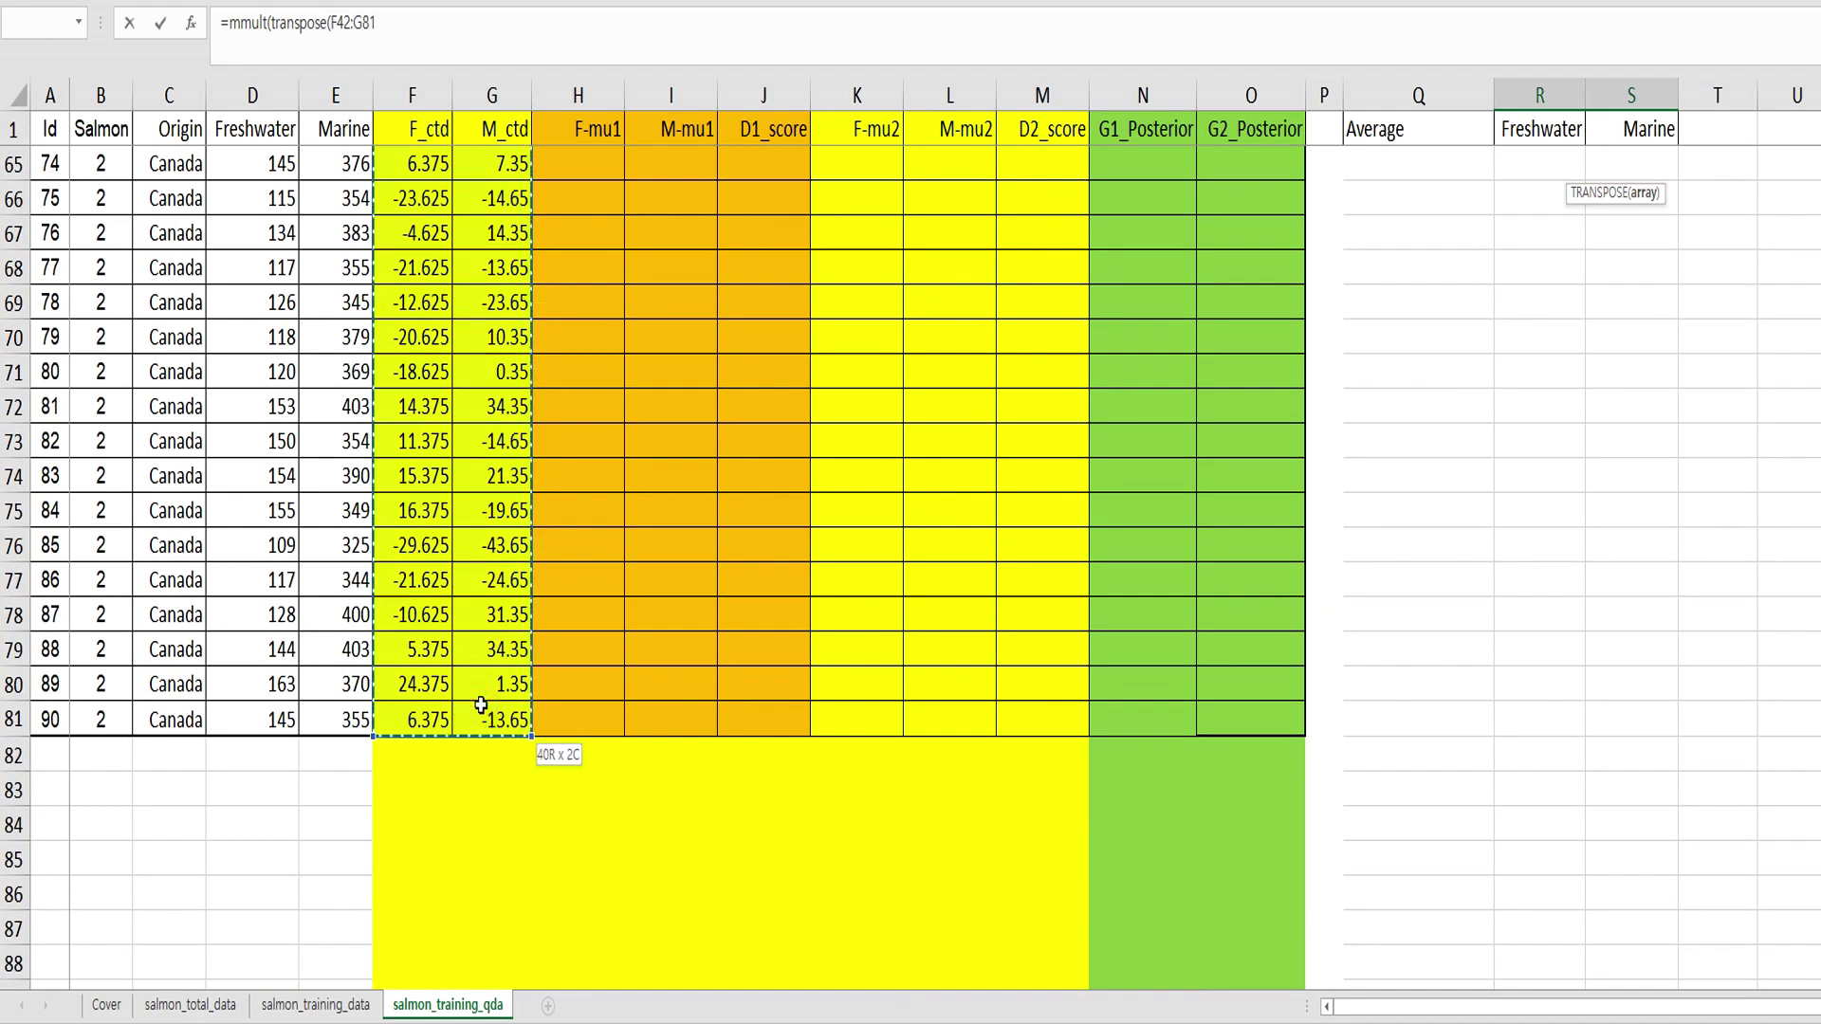
text(),)
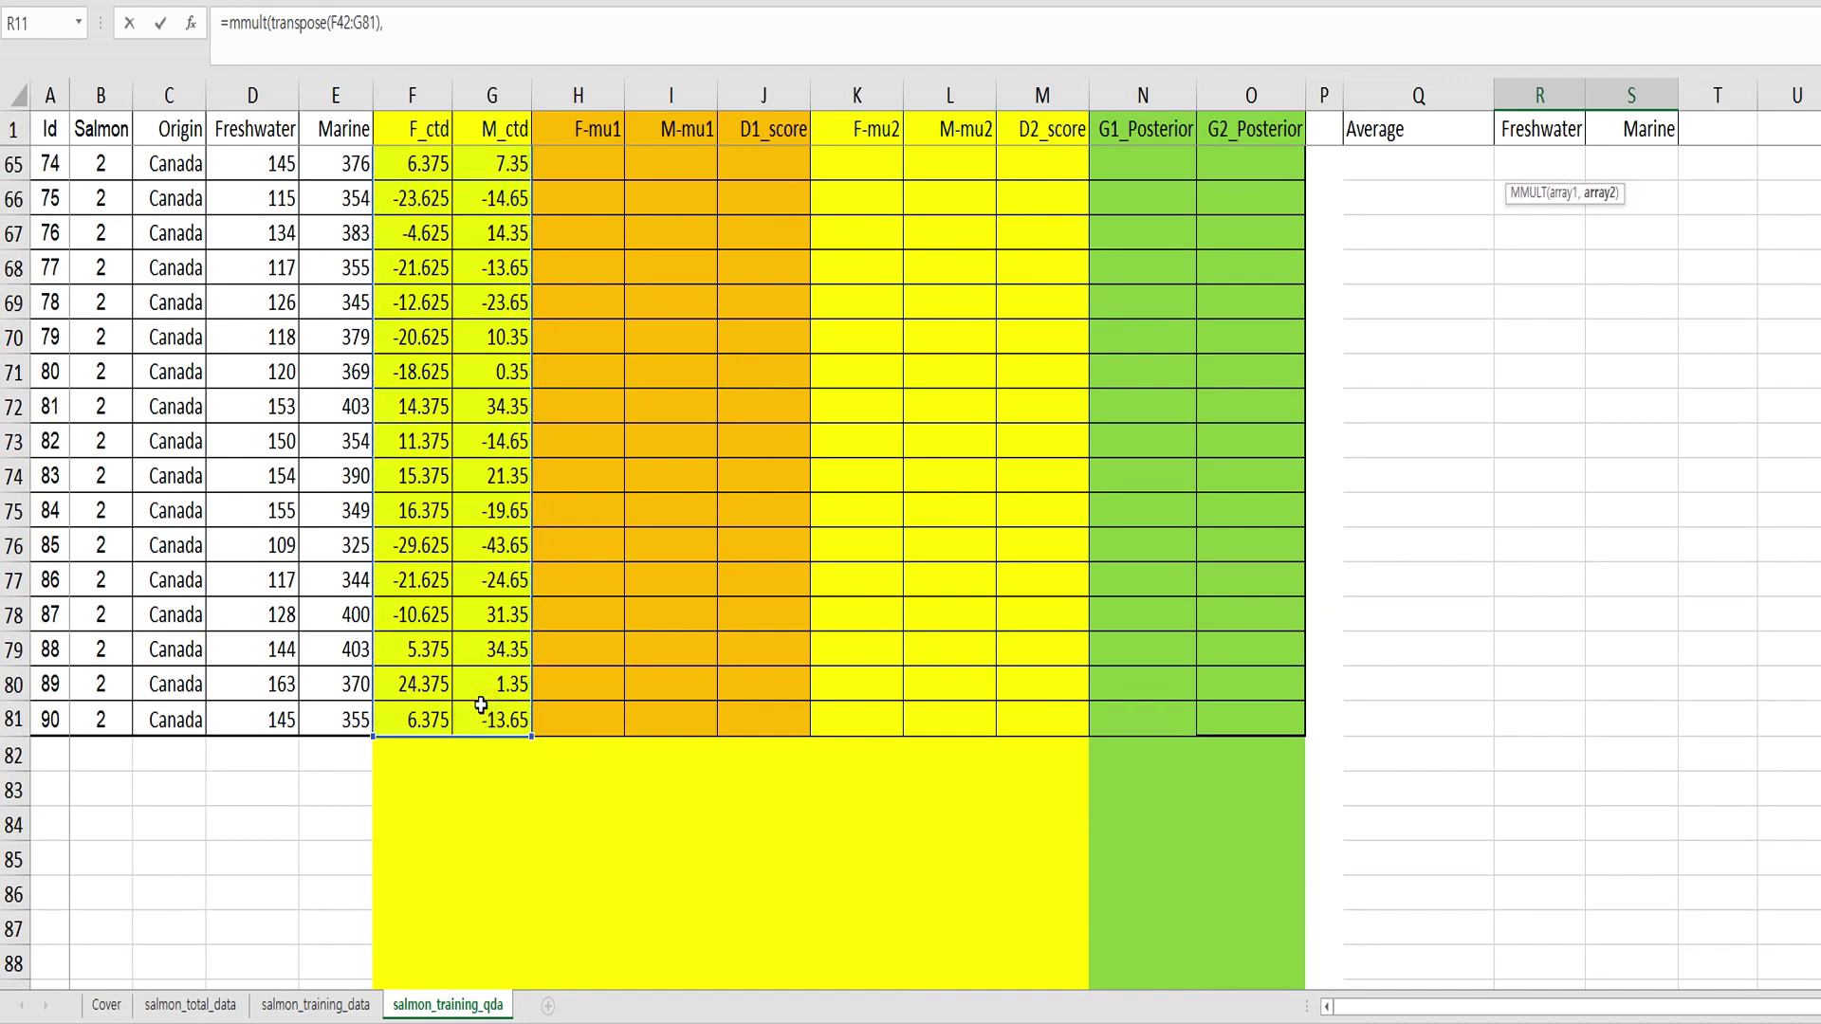
click(481, 715)
scroll(483, 720, up, 11)
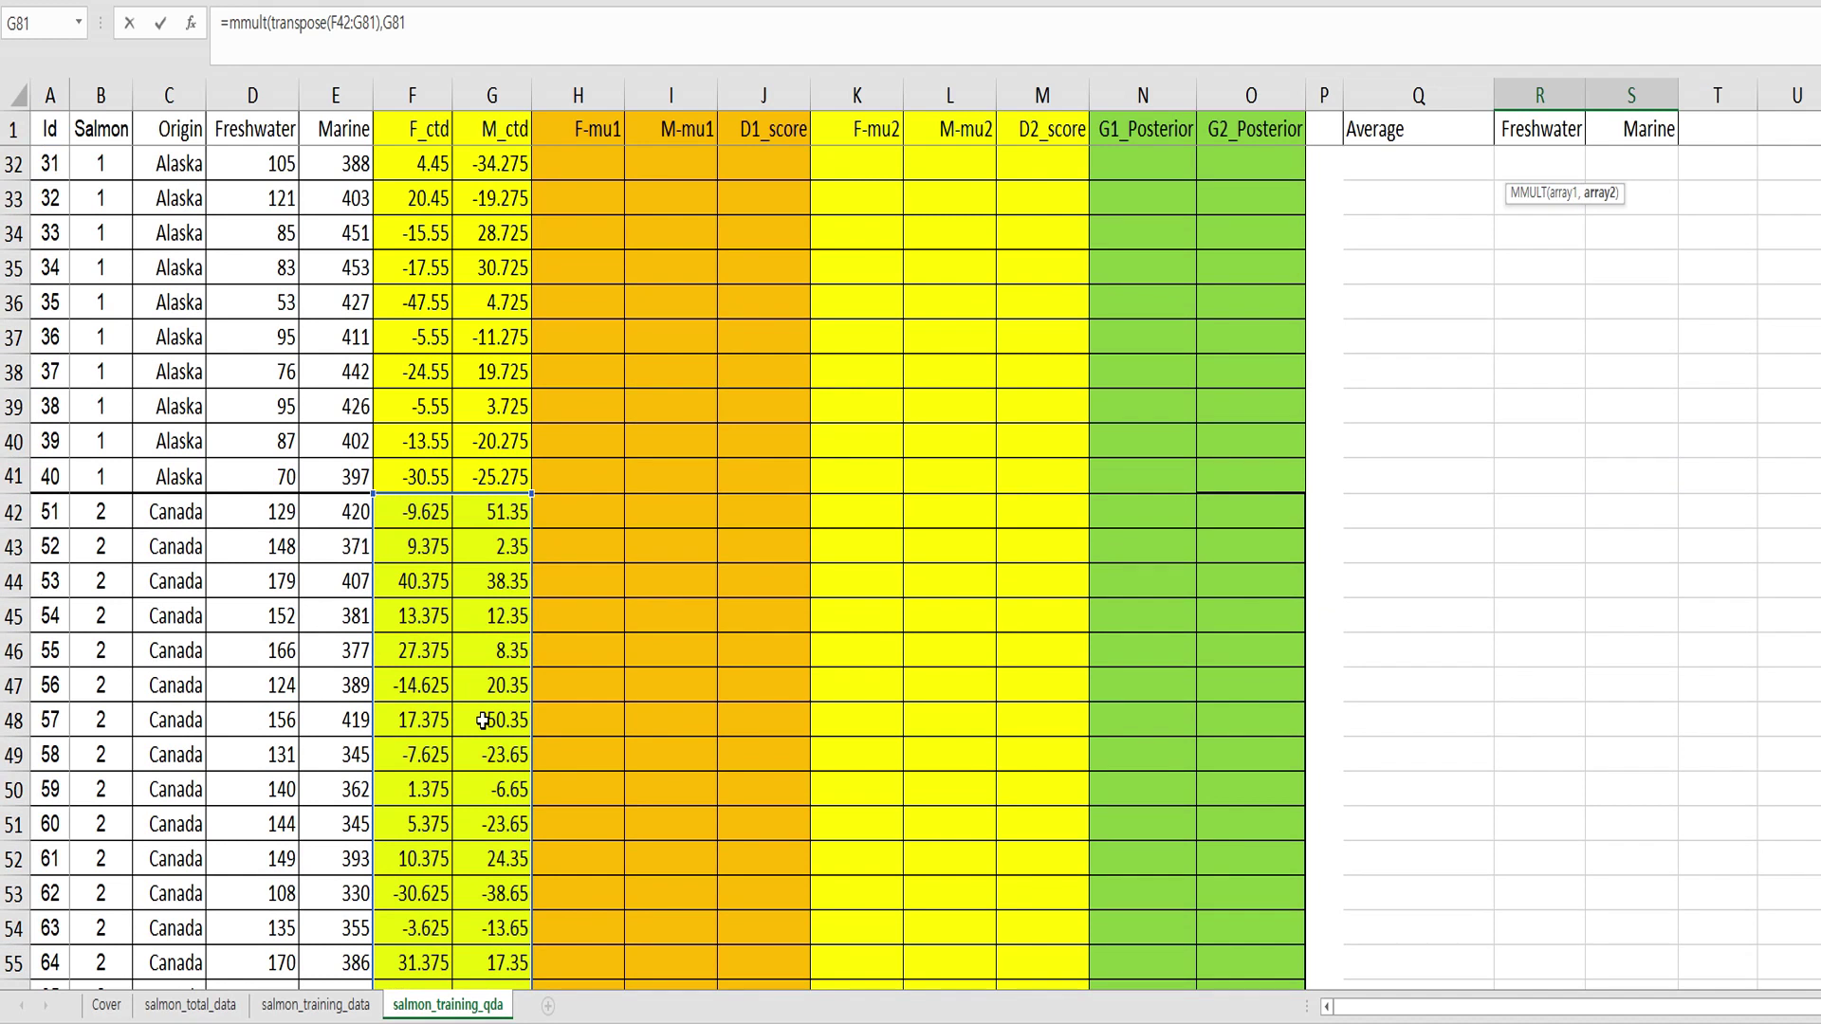
shift+click(436, 503)
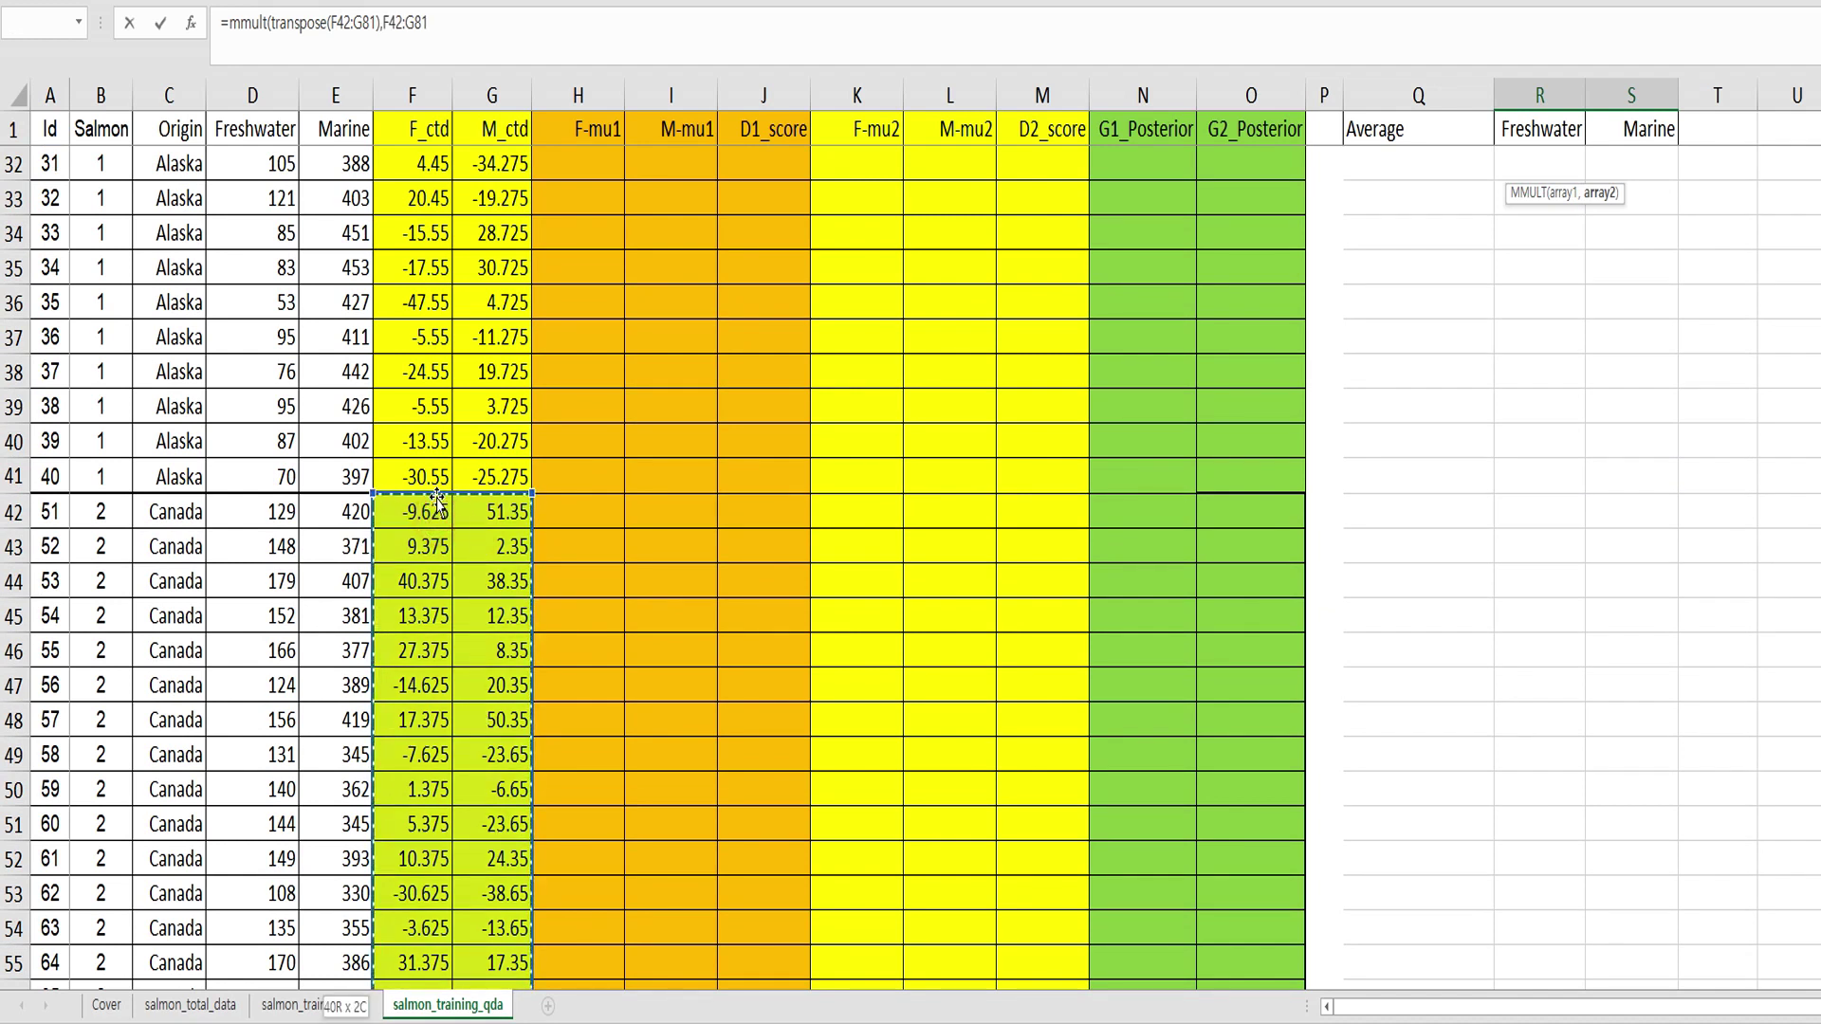
text()/39)
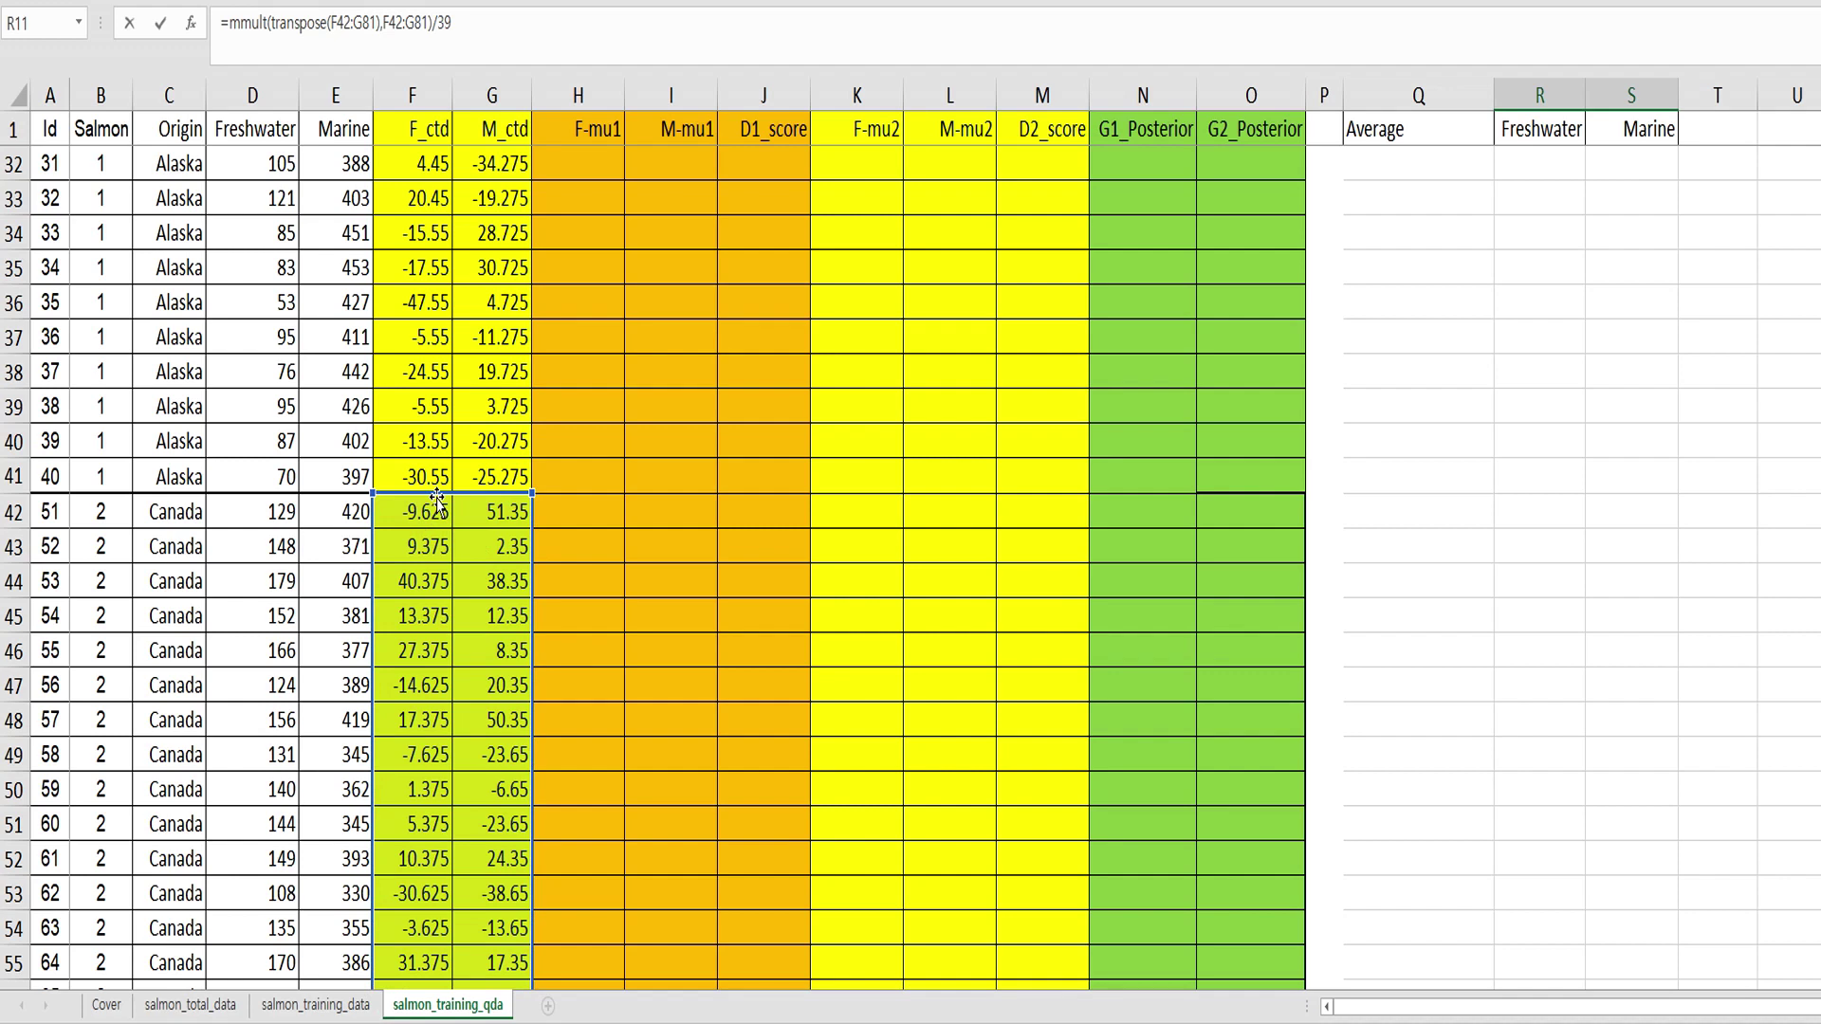
key(ctrl+shift+Return)
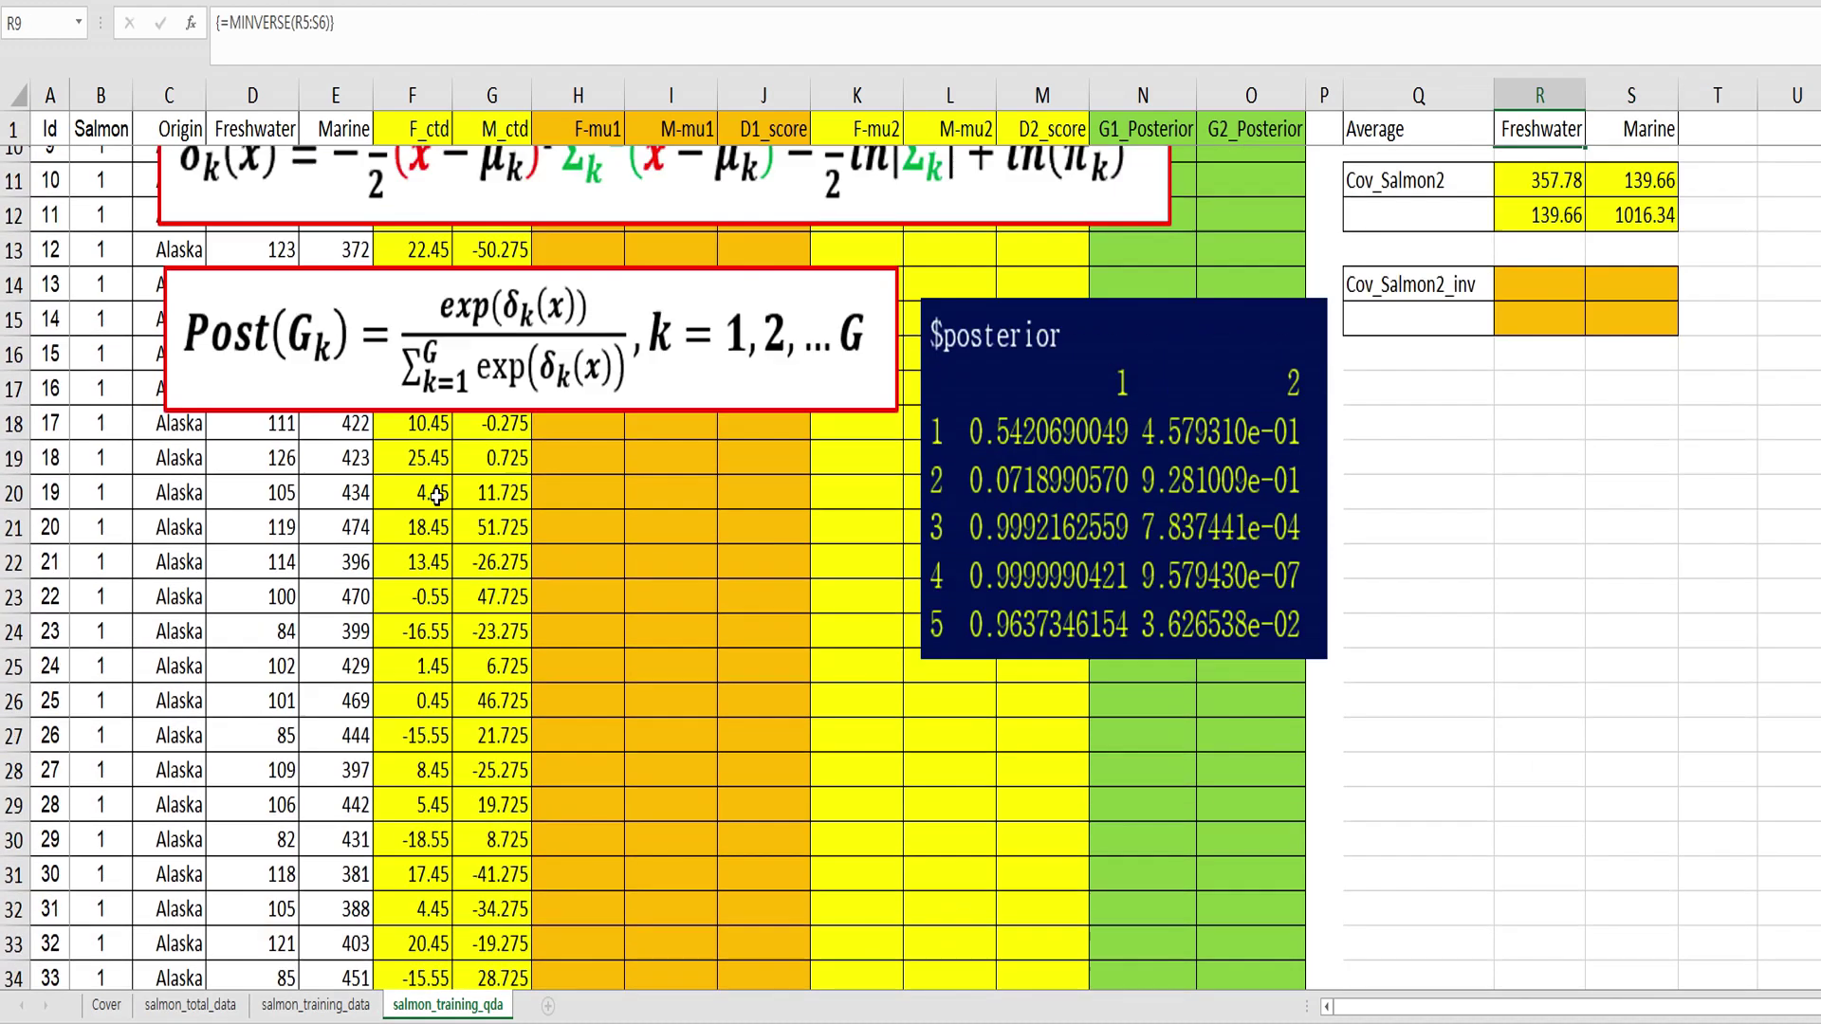
- Invert the Cov_Salmon2 matrix by entering the array formula =MINVERSE(R11:S12) in R14:S15
scroll(1294, 235, up, 2)
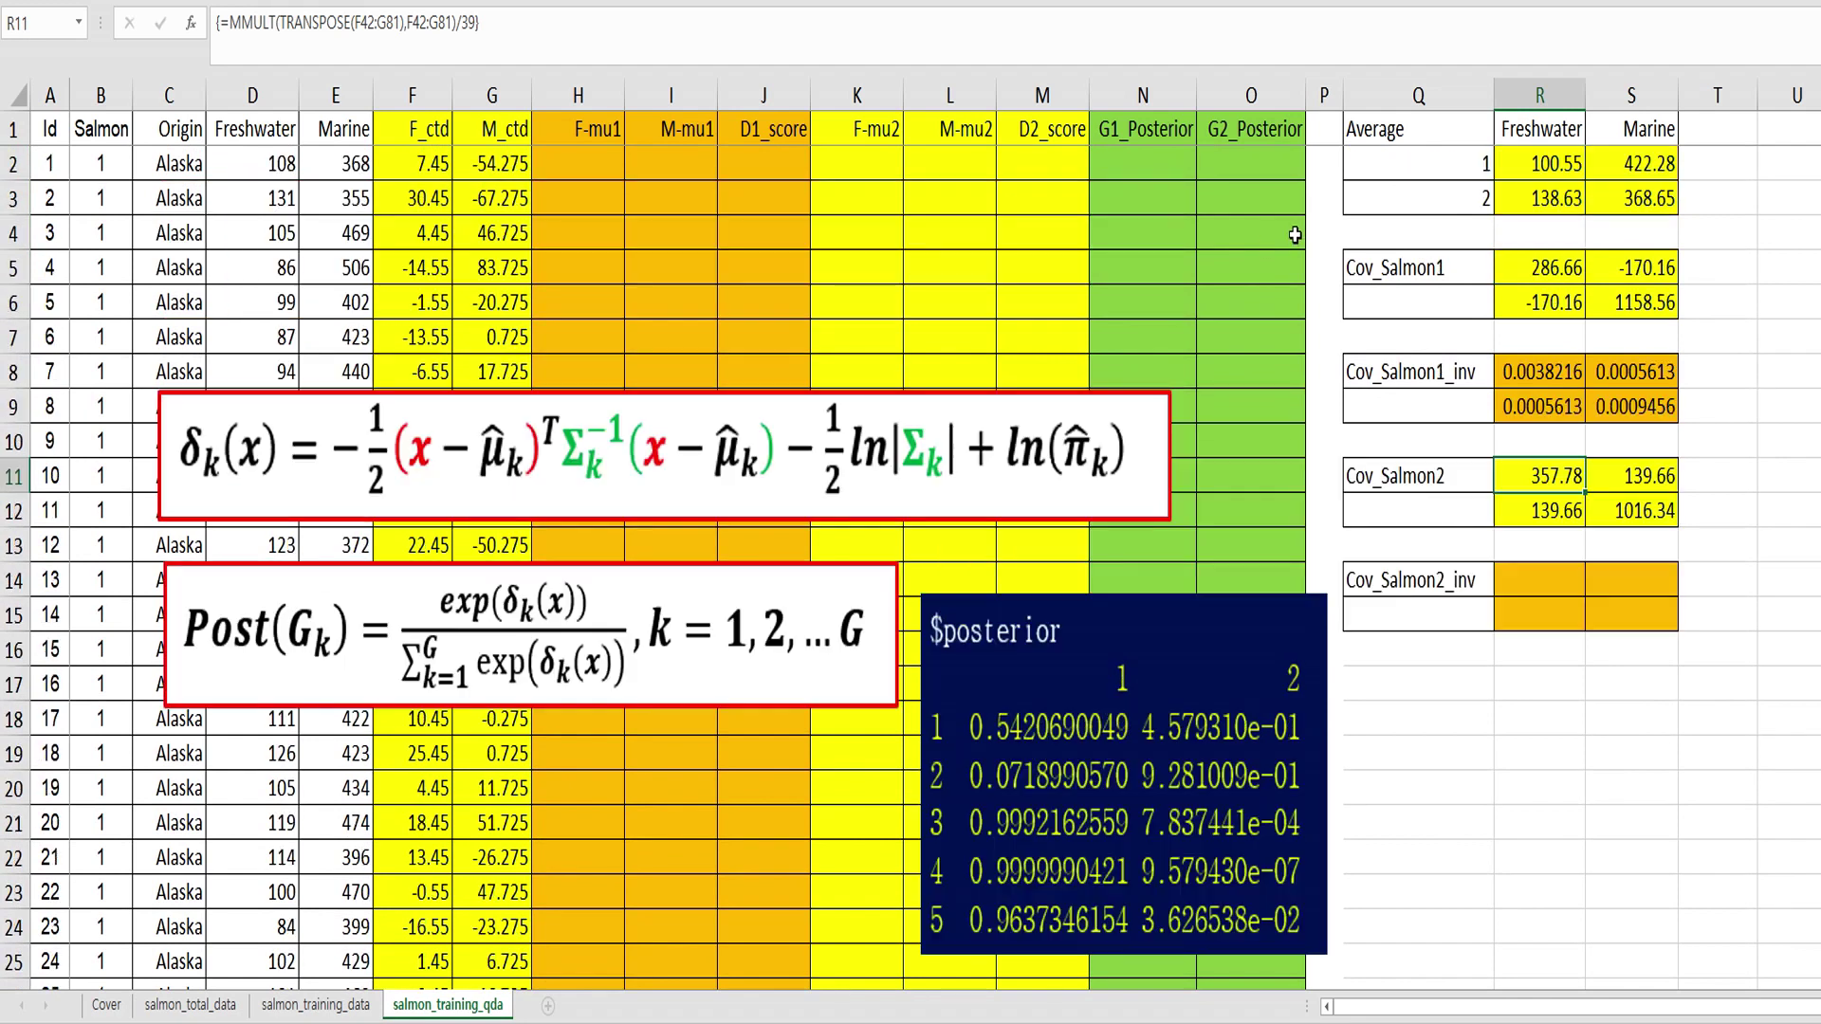
click(1543, 580)
key(shift+Down)
key(shift+Right)
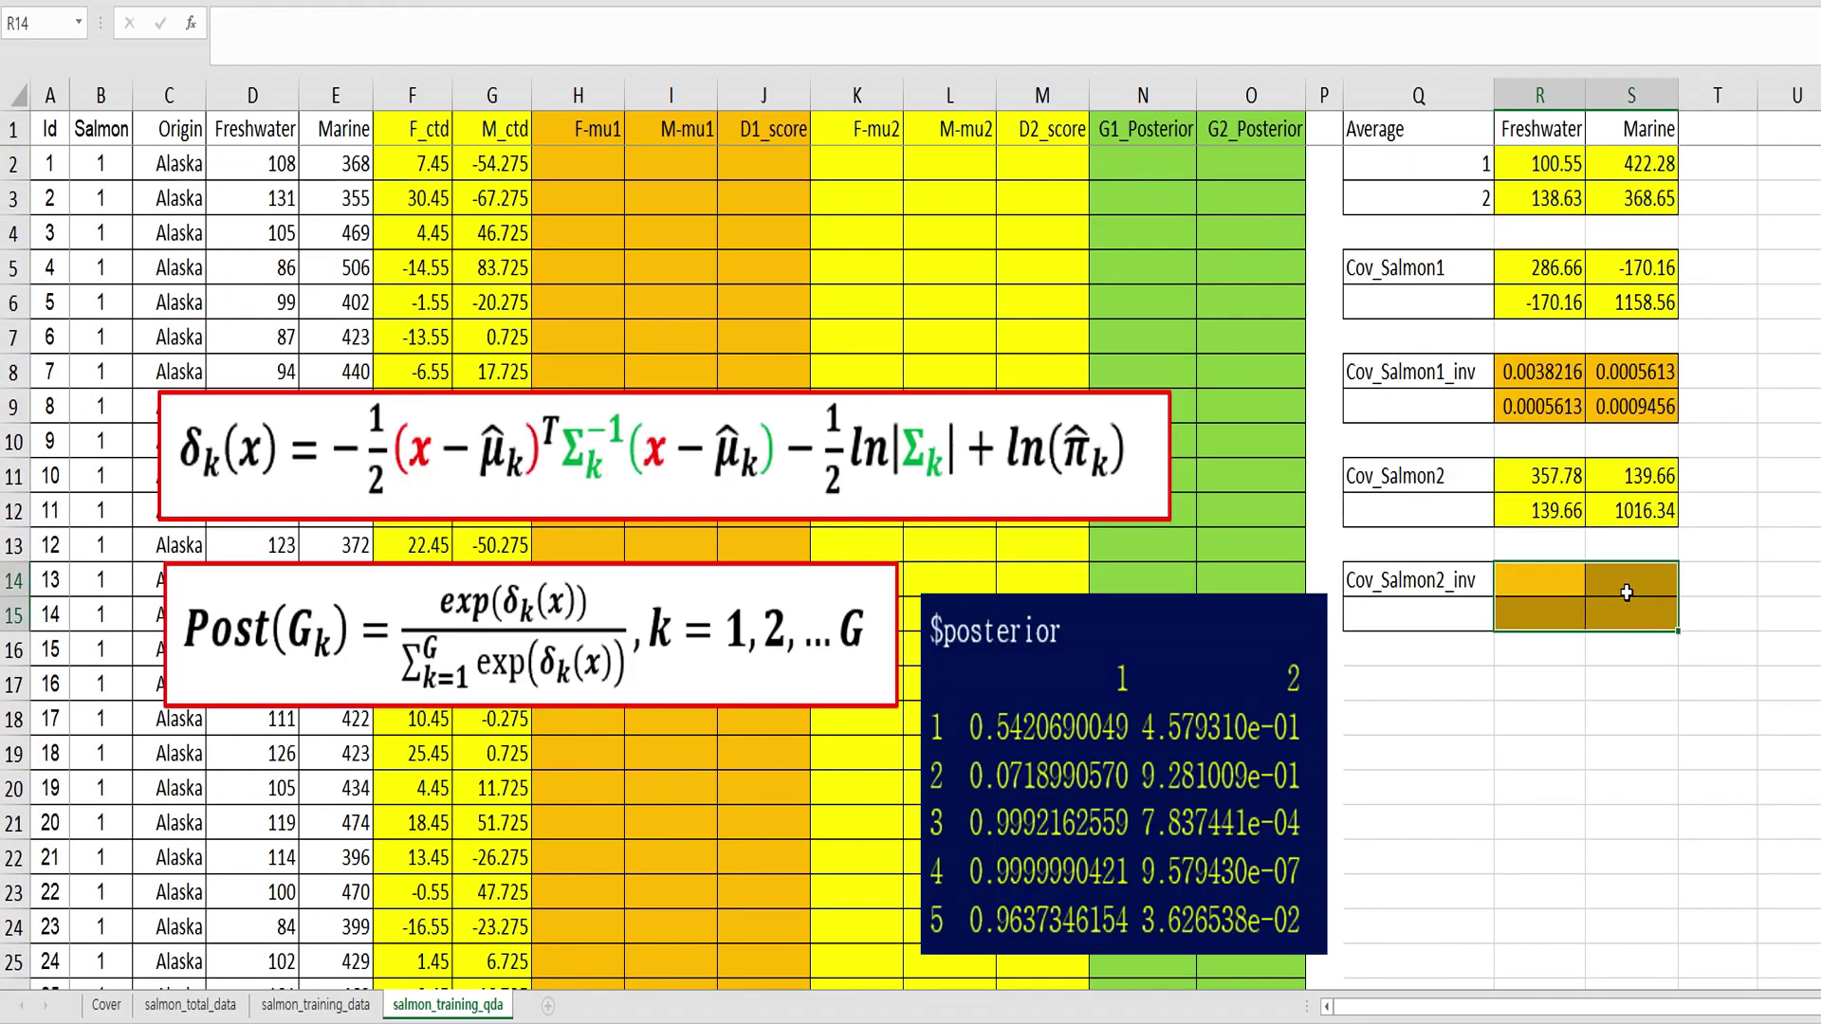
text(=minver)
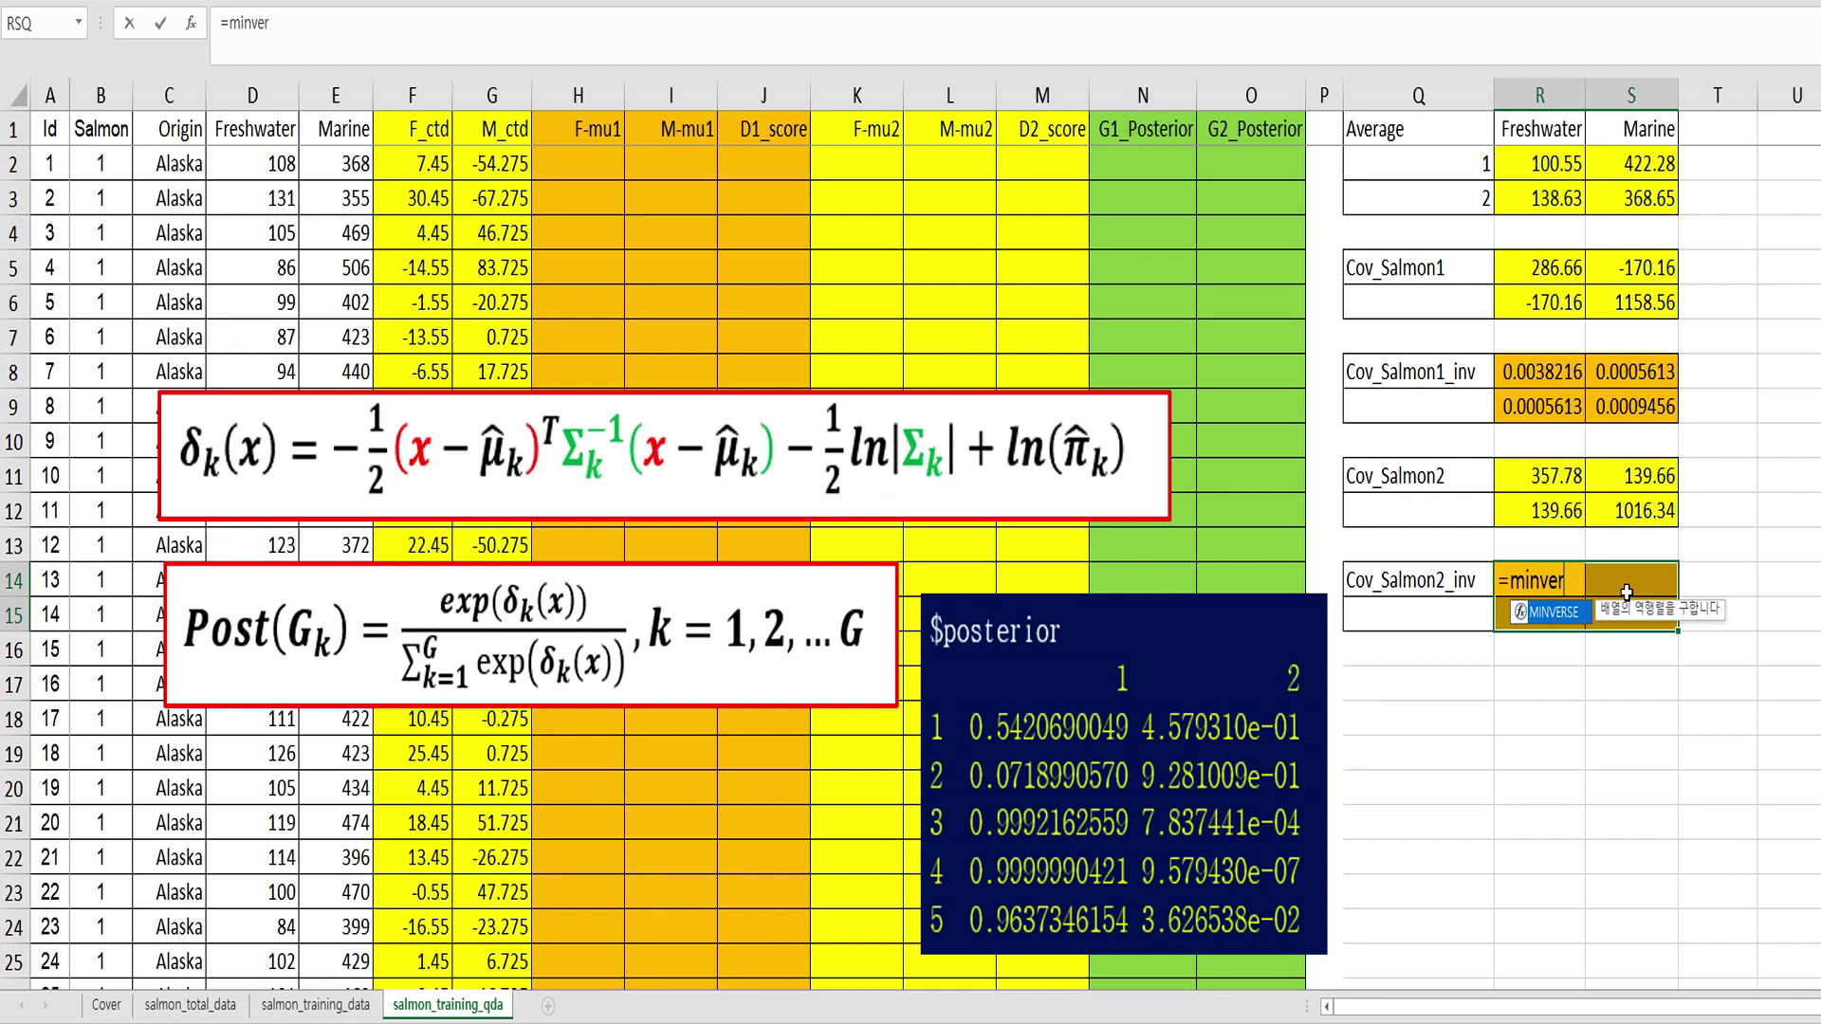
text(se()
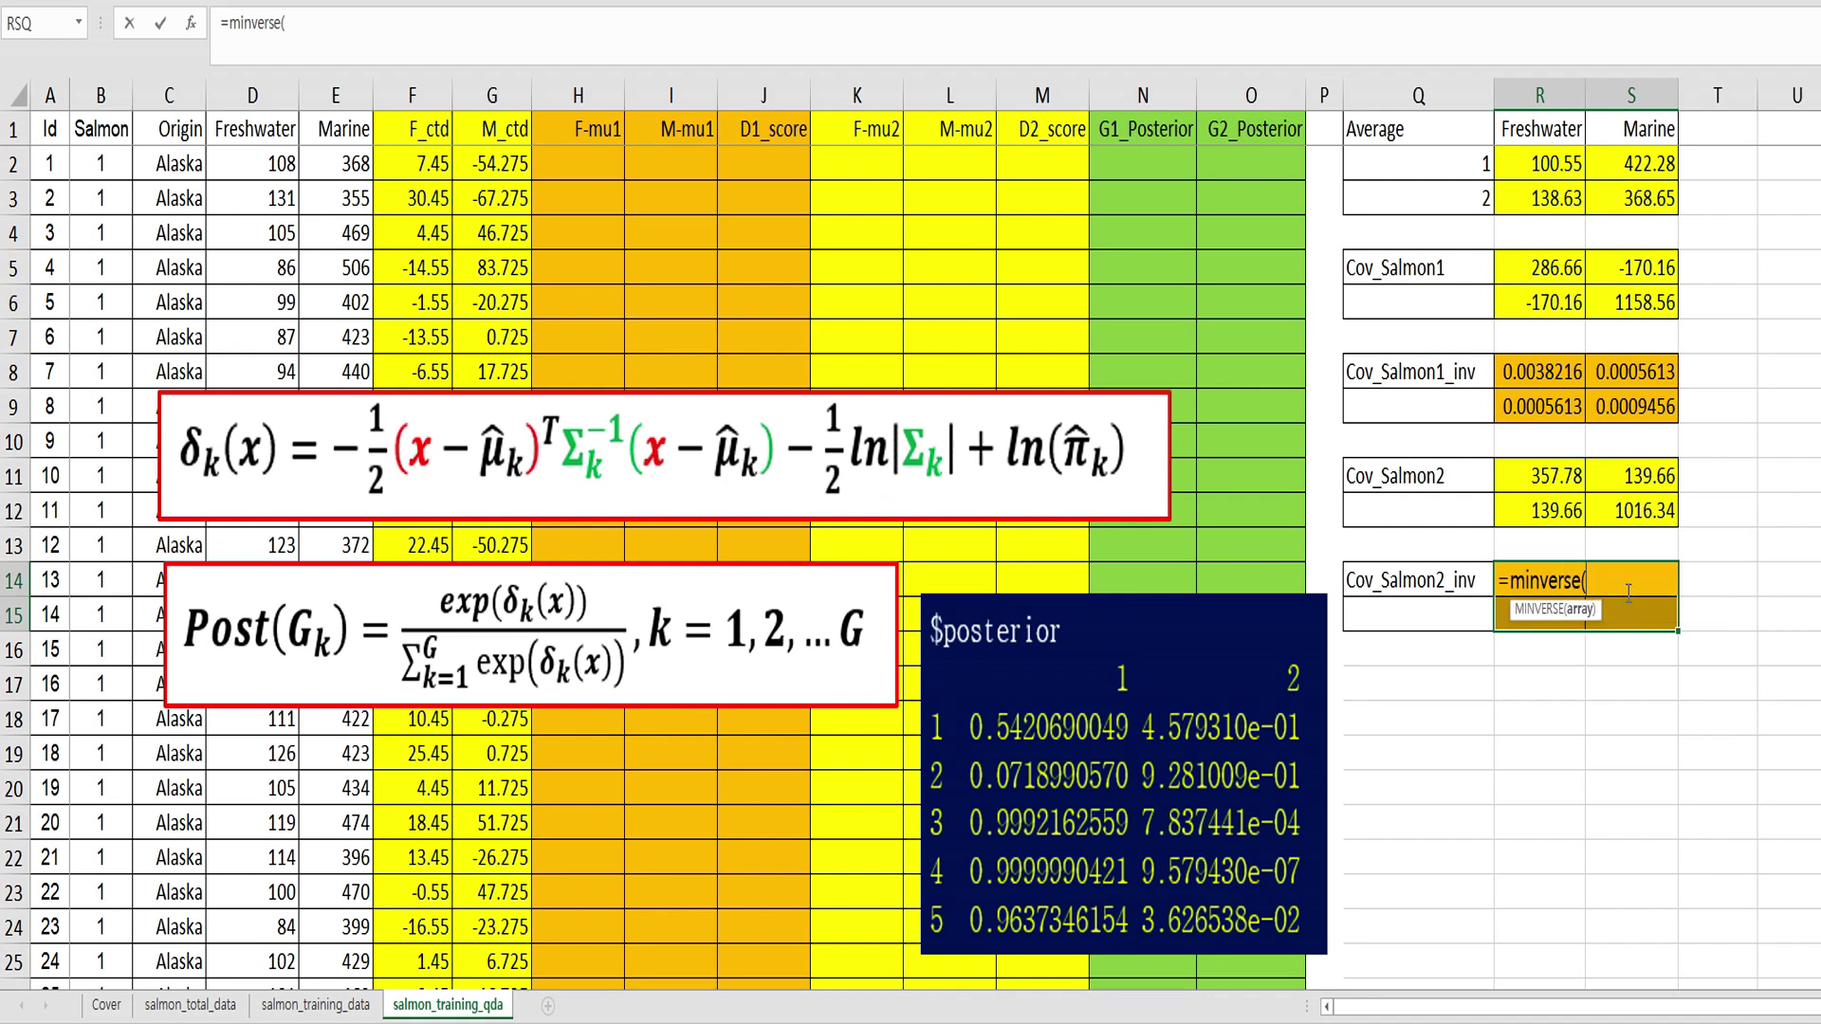
drag(1576, 479, 1616, 503)
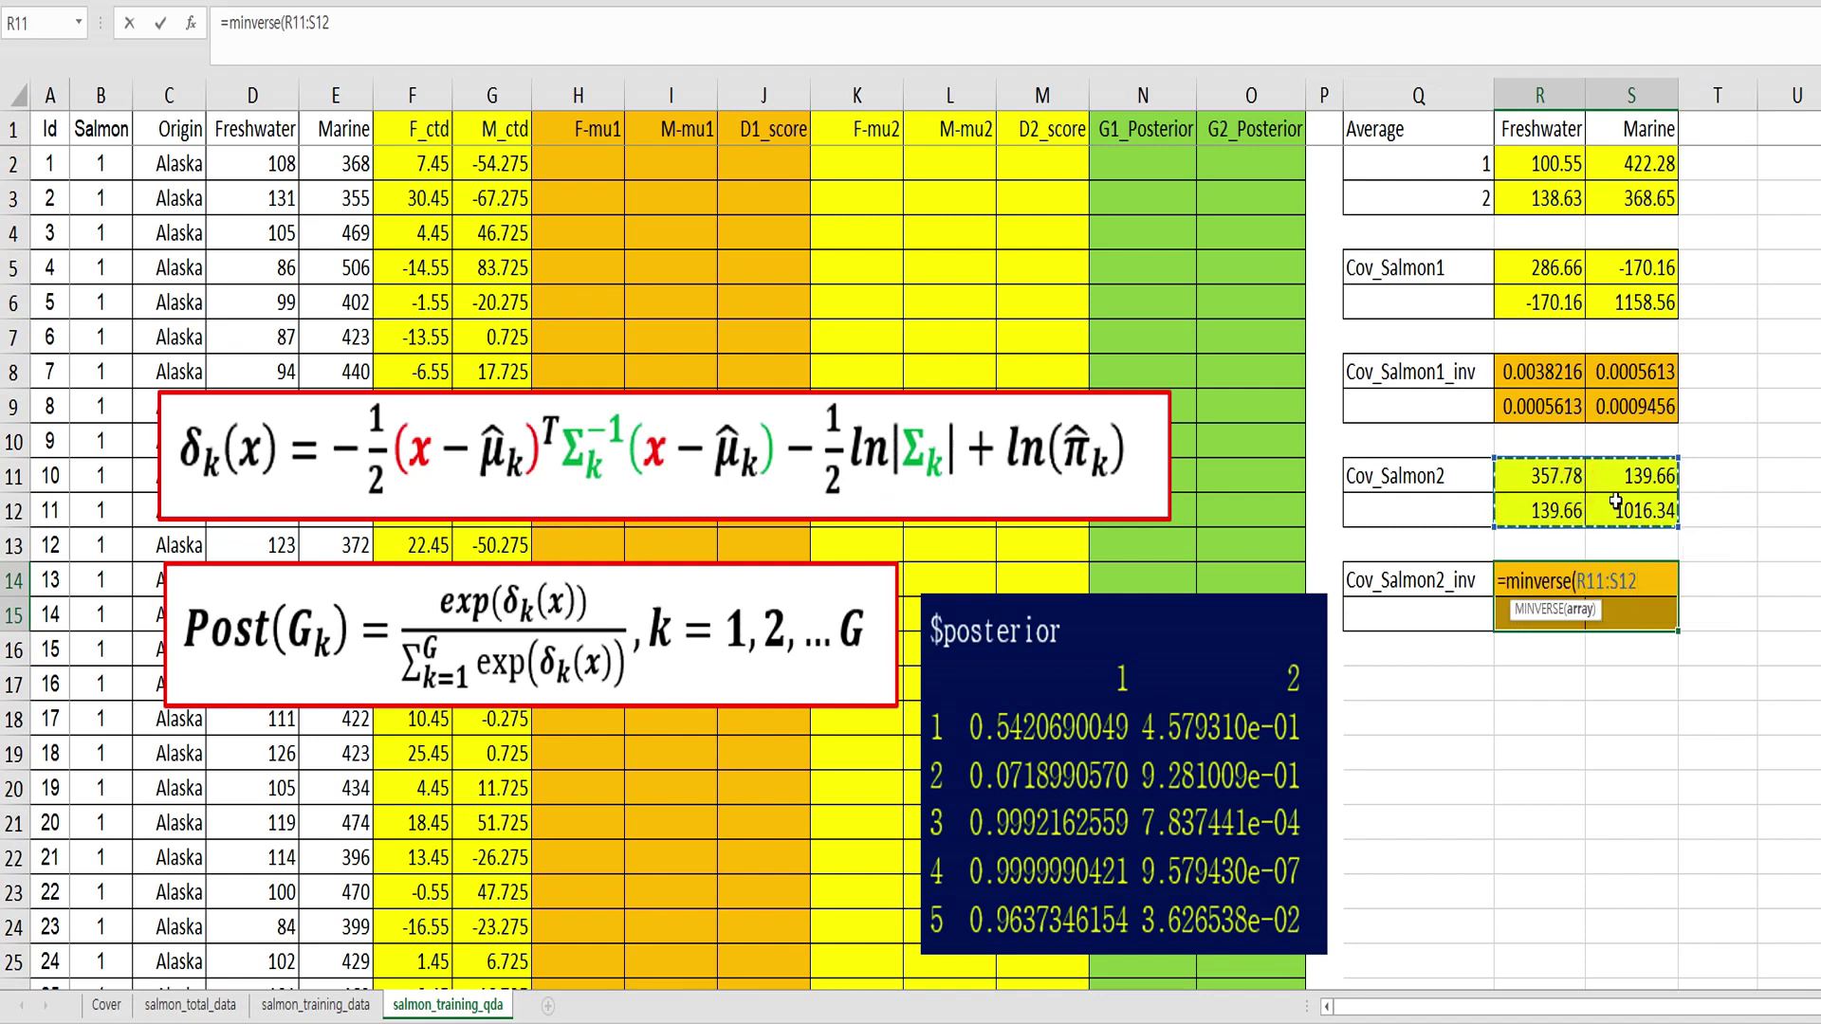
text())
key(ctrl+shift+Return)
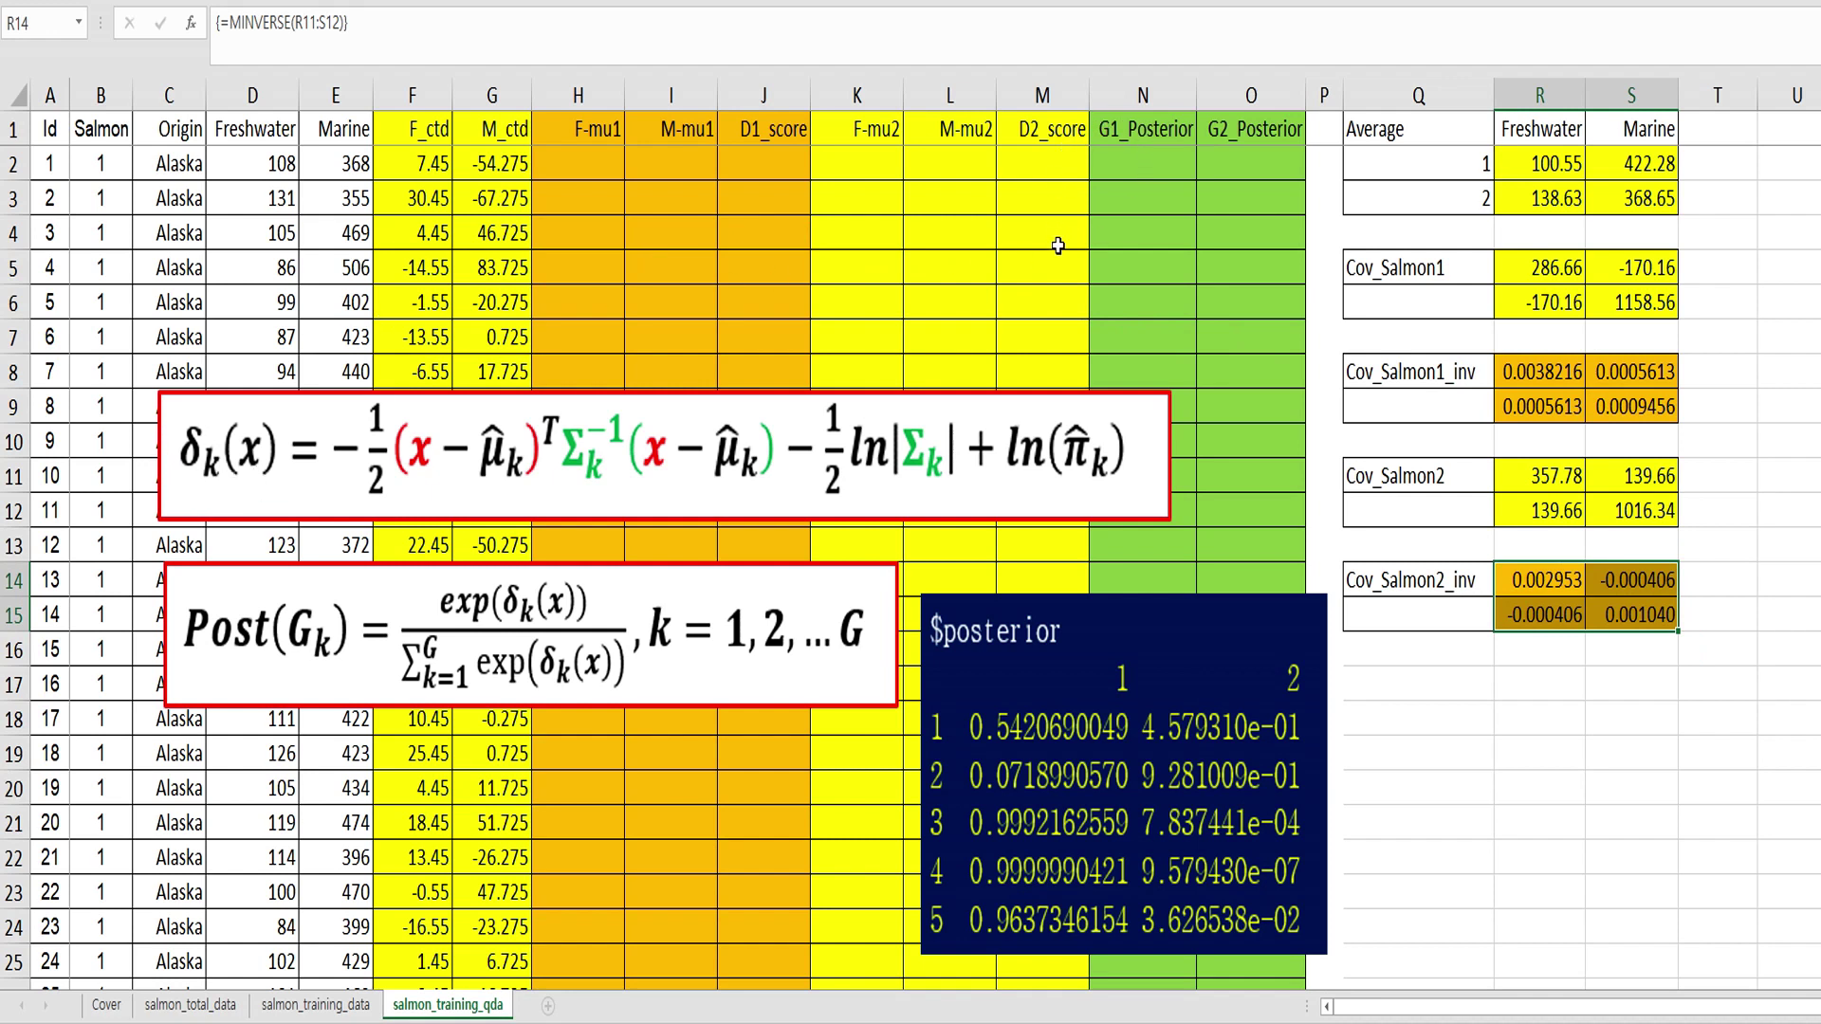
click(581, 167)
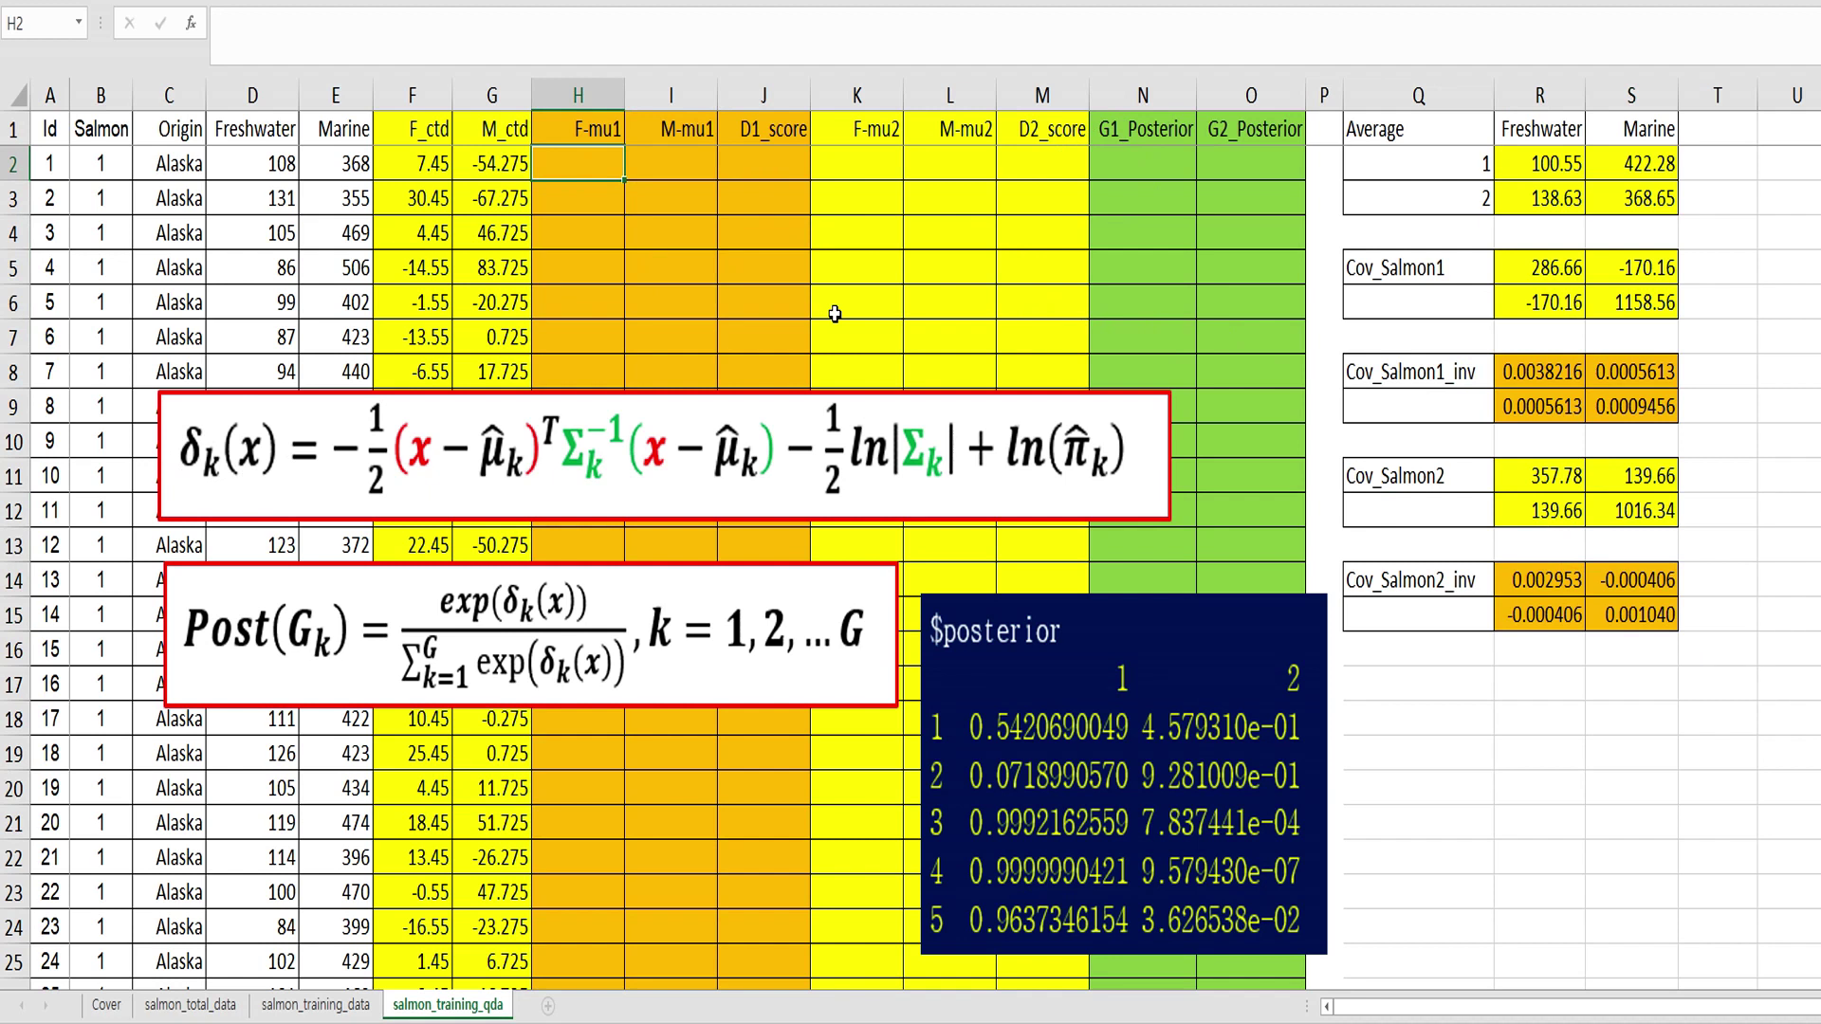
text(=)
key(Left)
key(Left)
key(Left)
key(Left)
text(-)
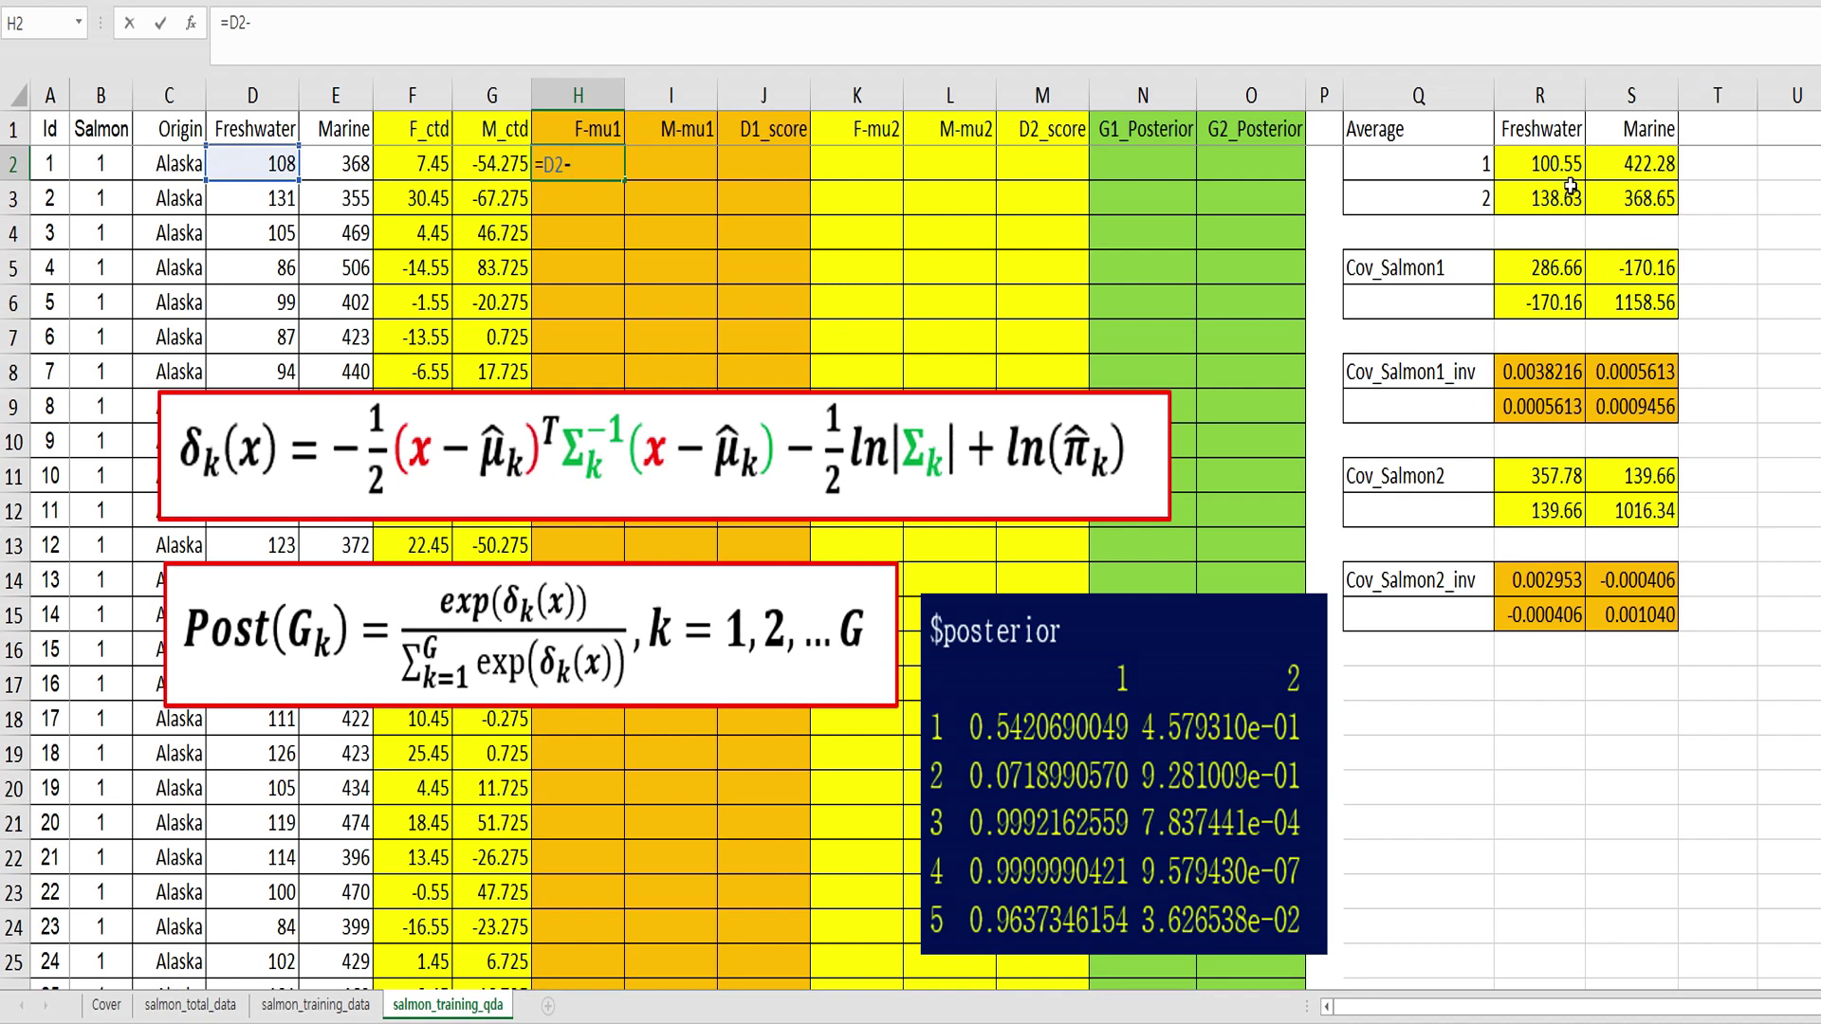
text(v)
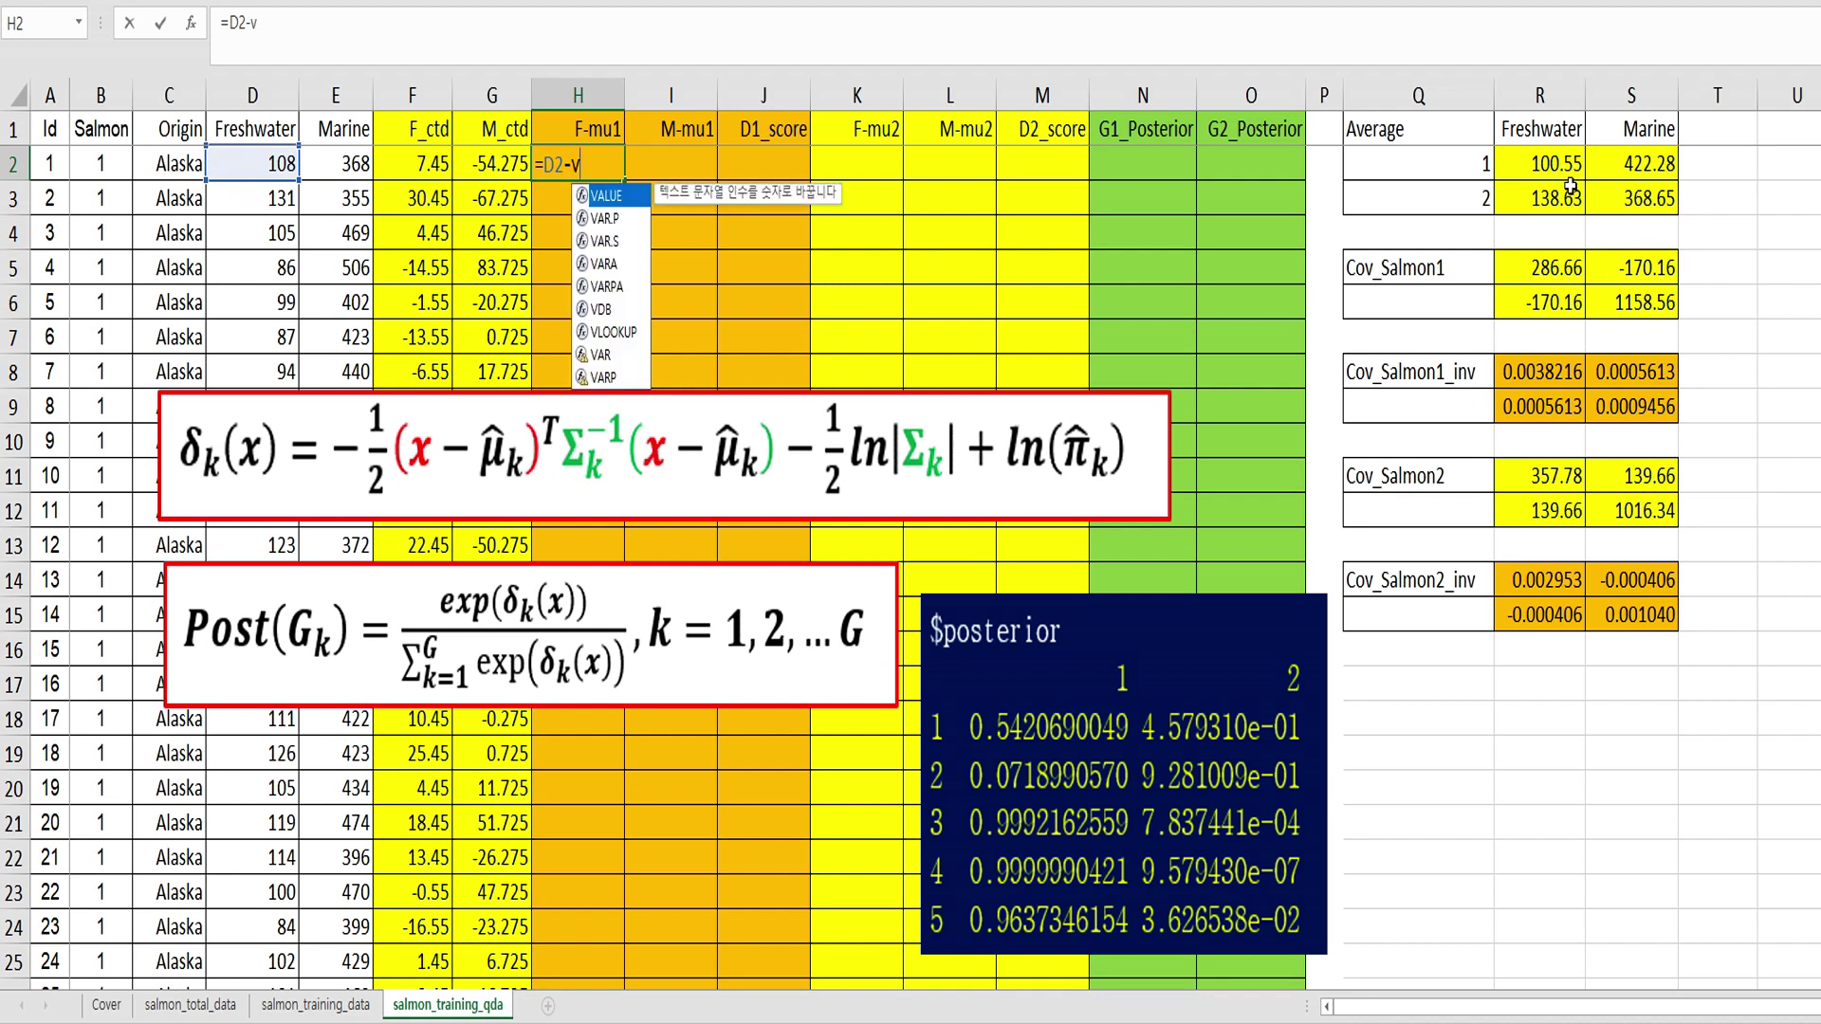
text(lookup()
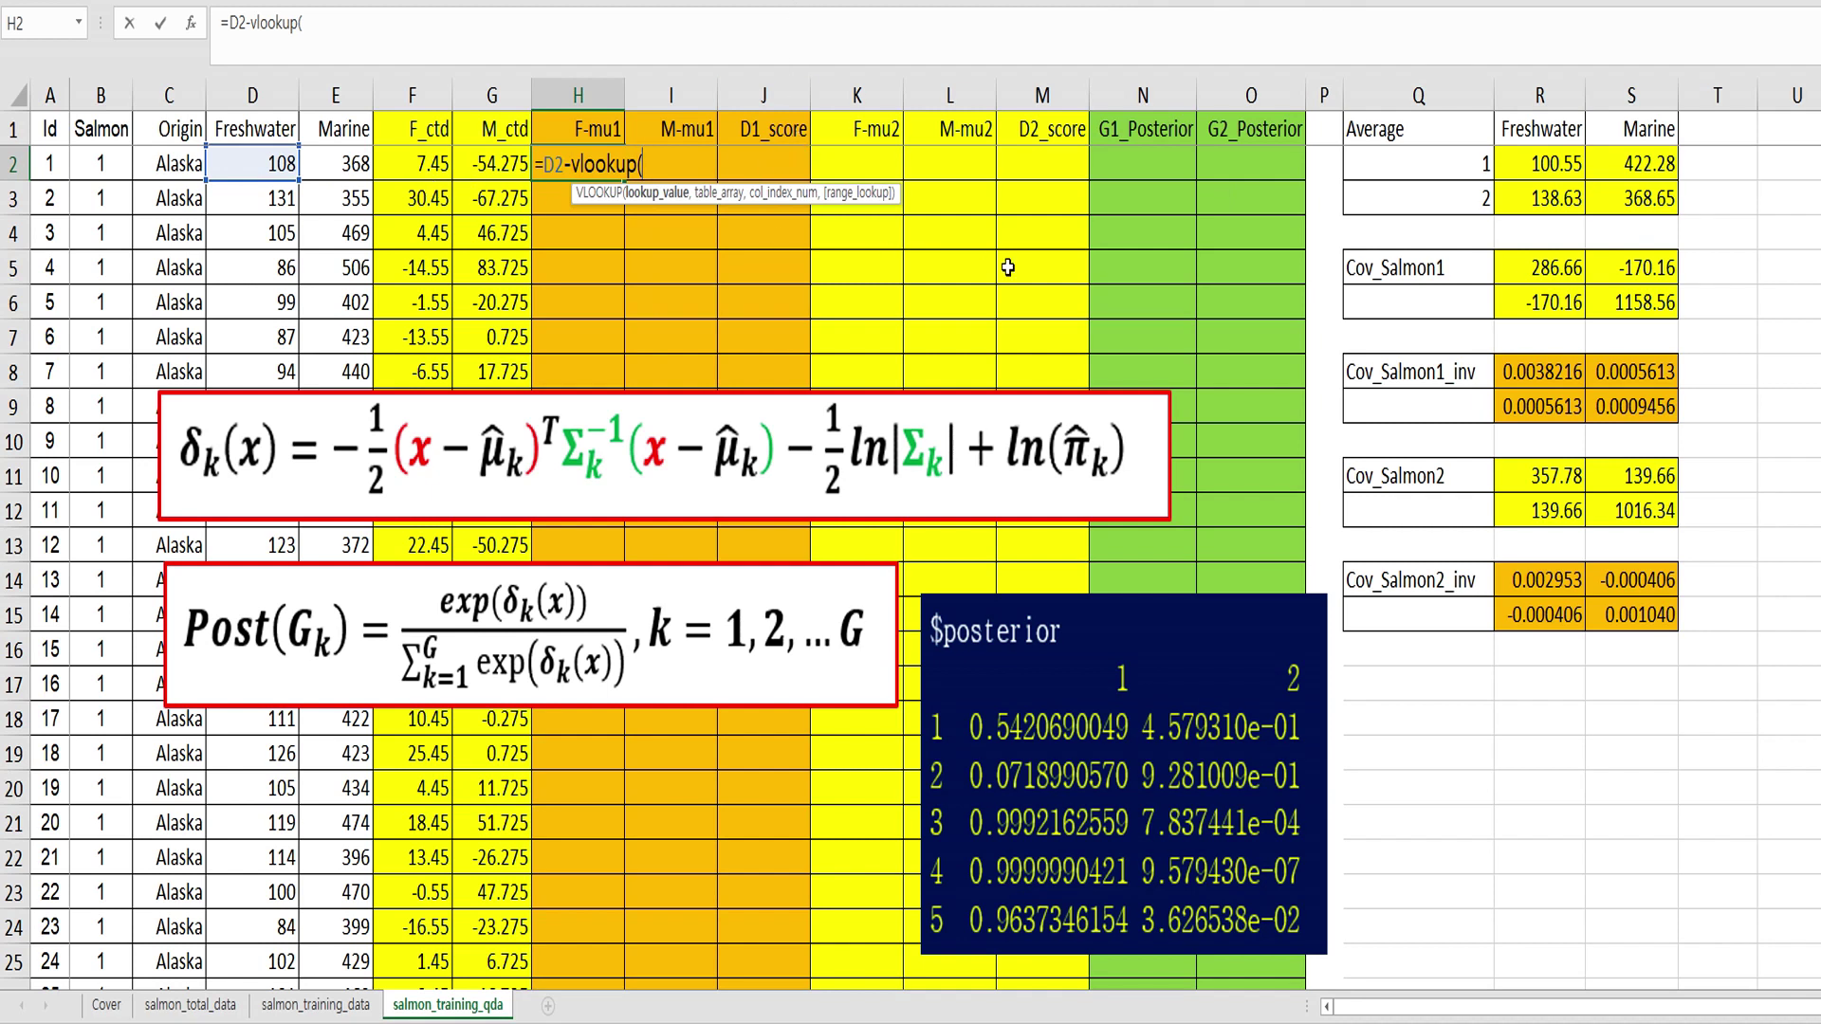
click(113, 162)
text(,)
drag(1467, 174, 1528, 196)
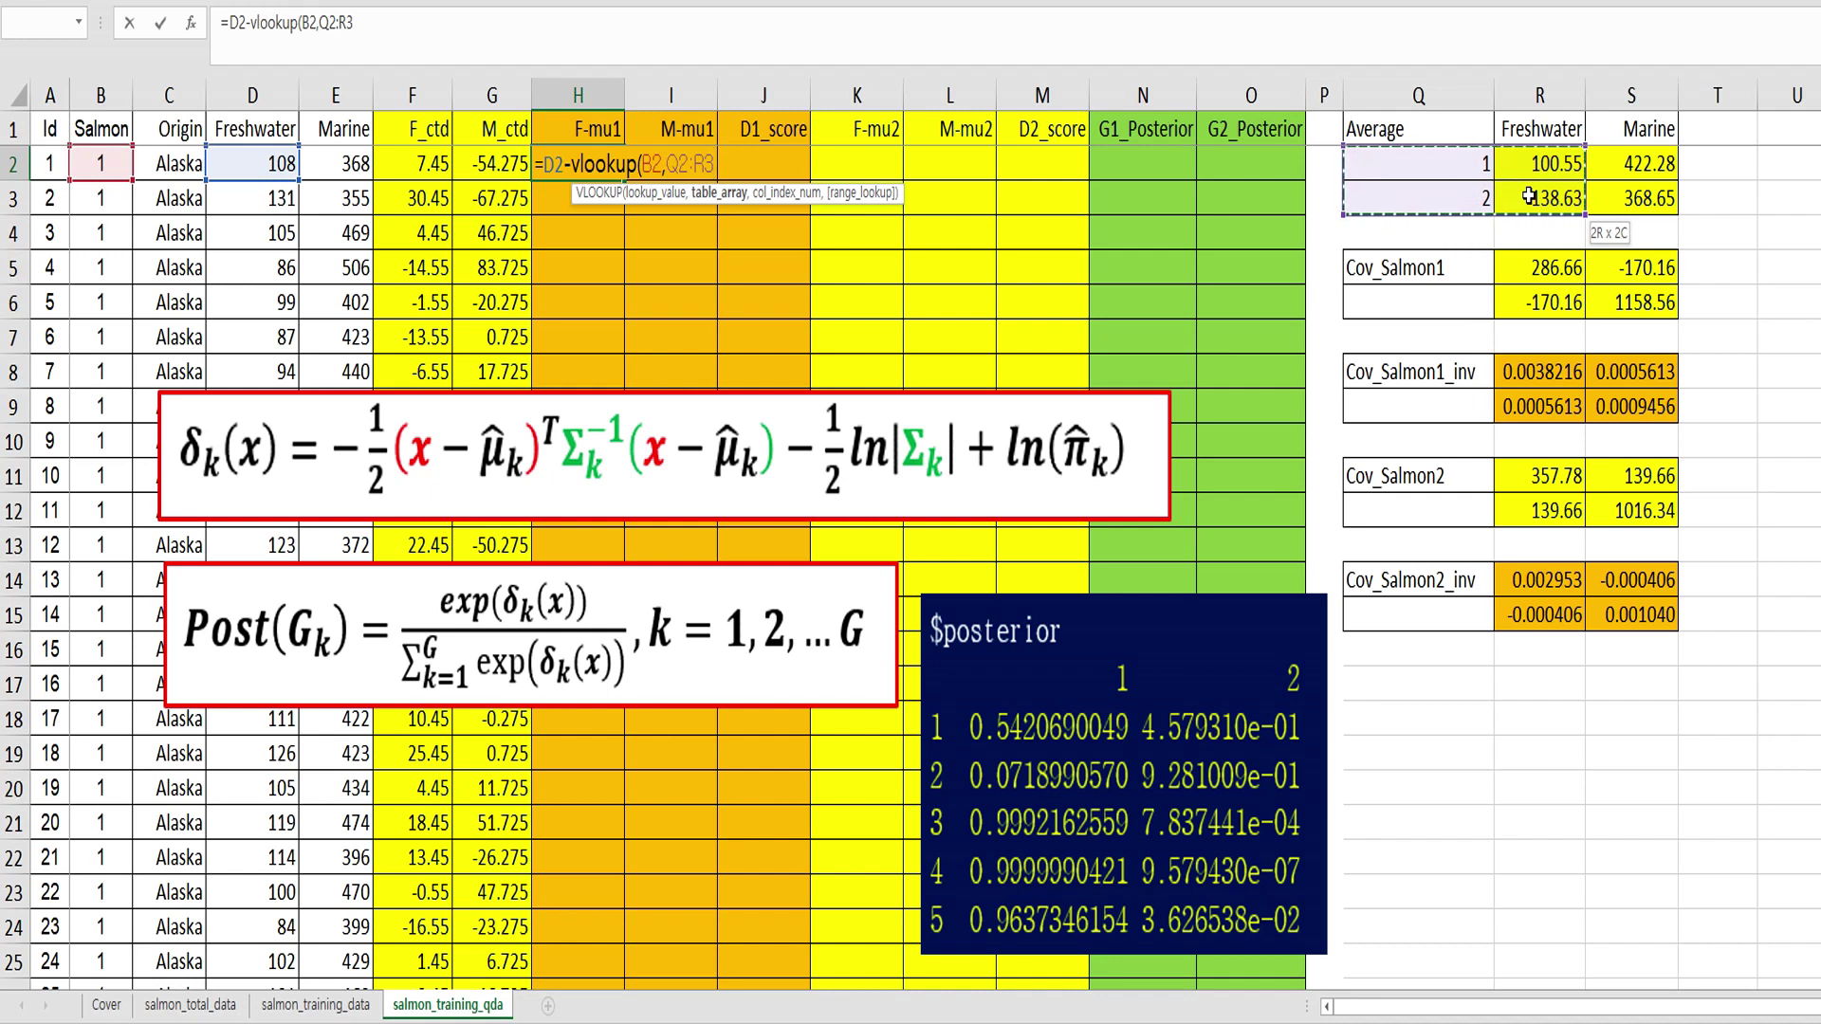
key(Escape)
click(598, 127)
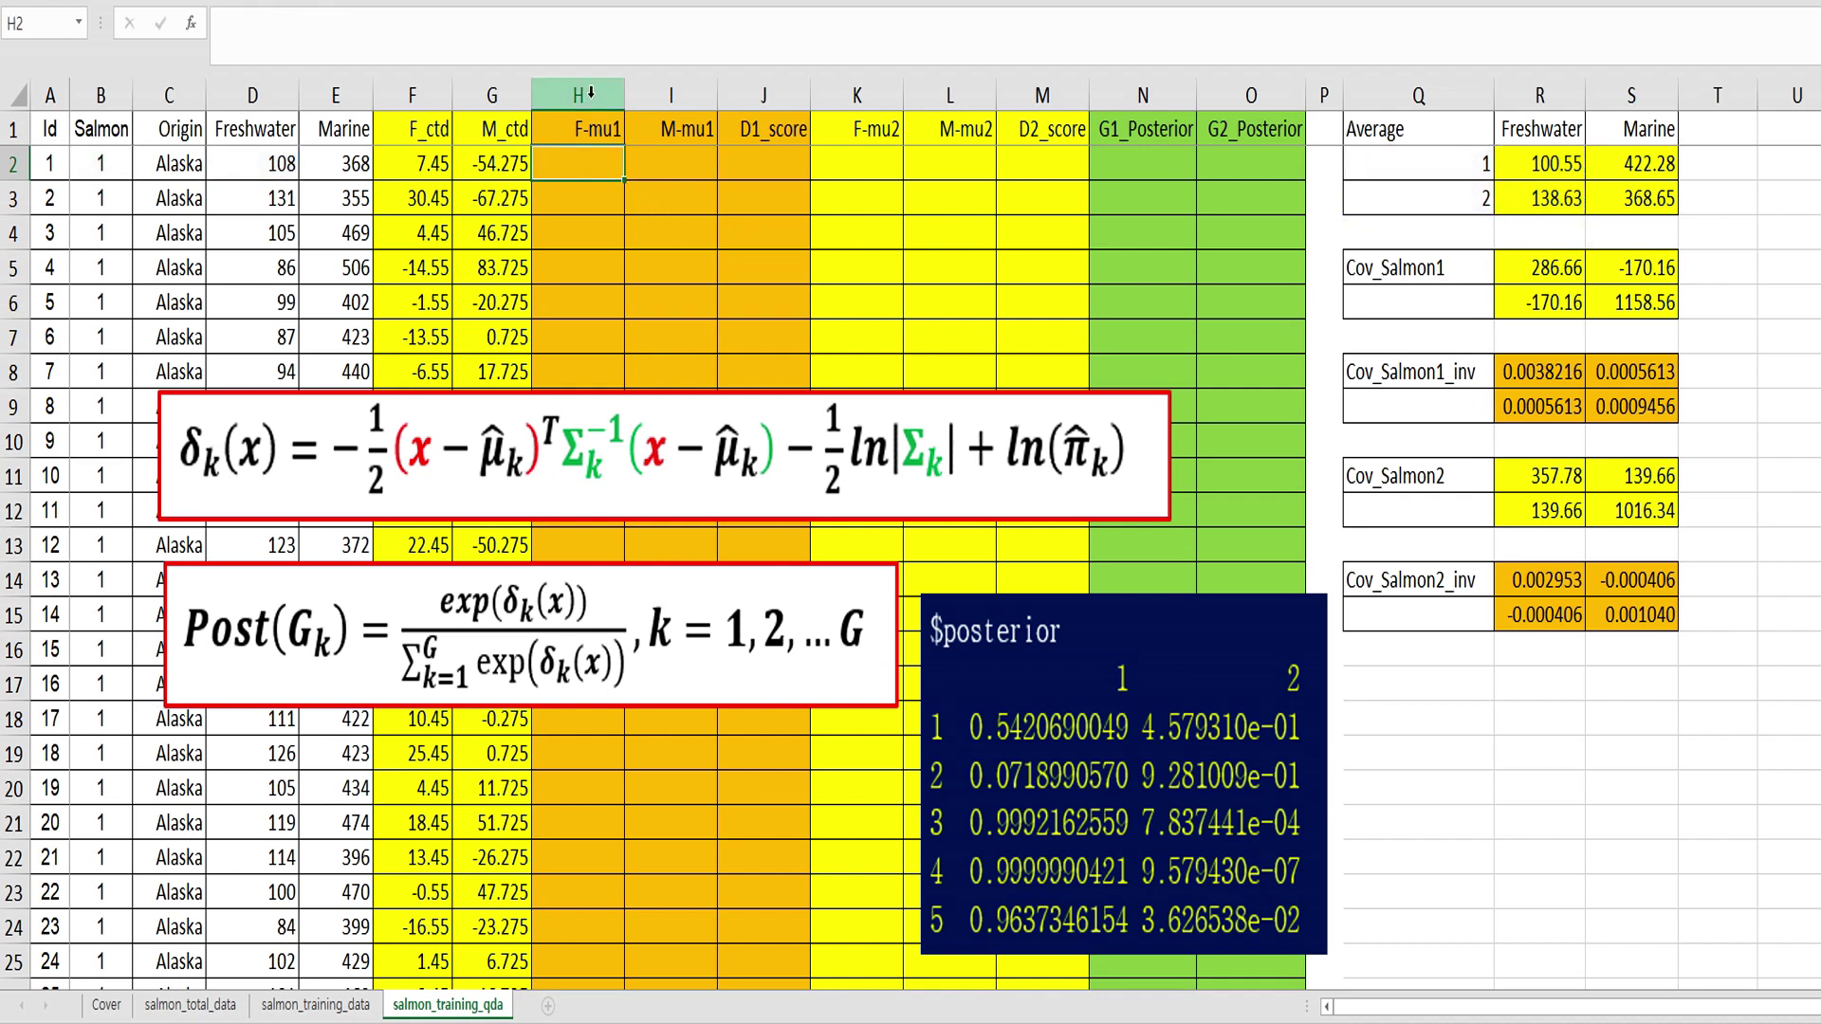
key(ctrl+shift+Down)
key(Right)
key(ctrl+shift+Down)
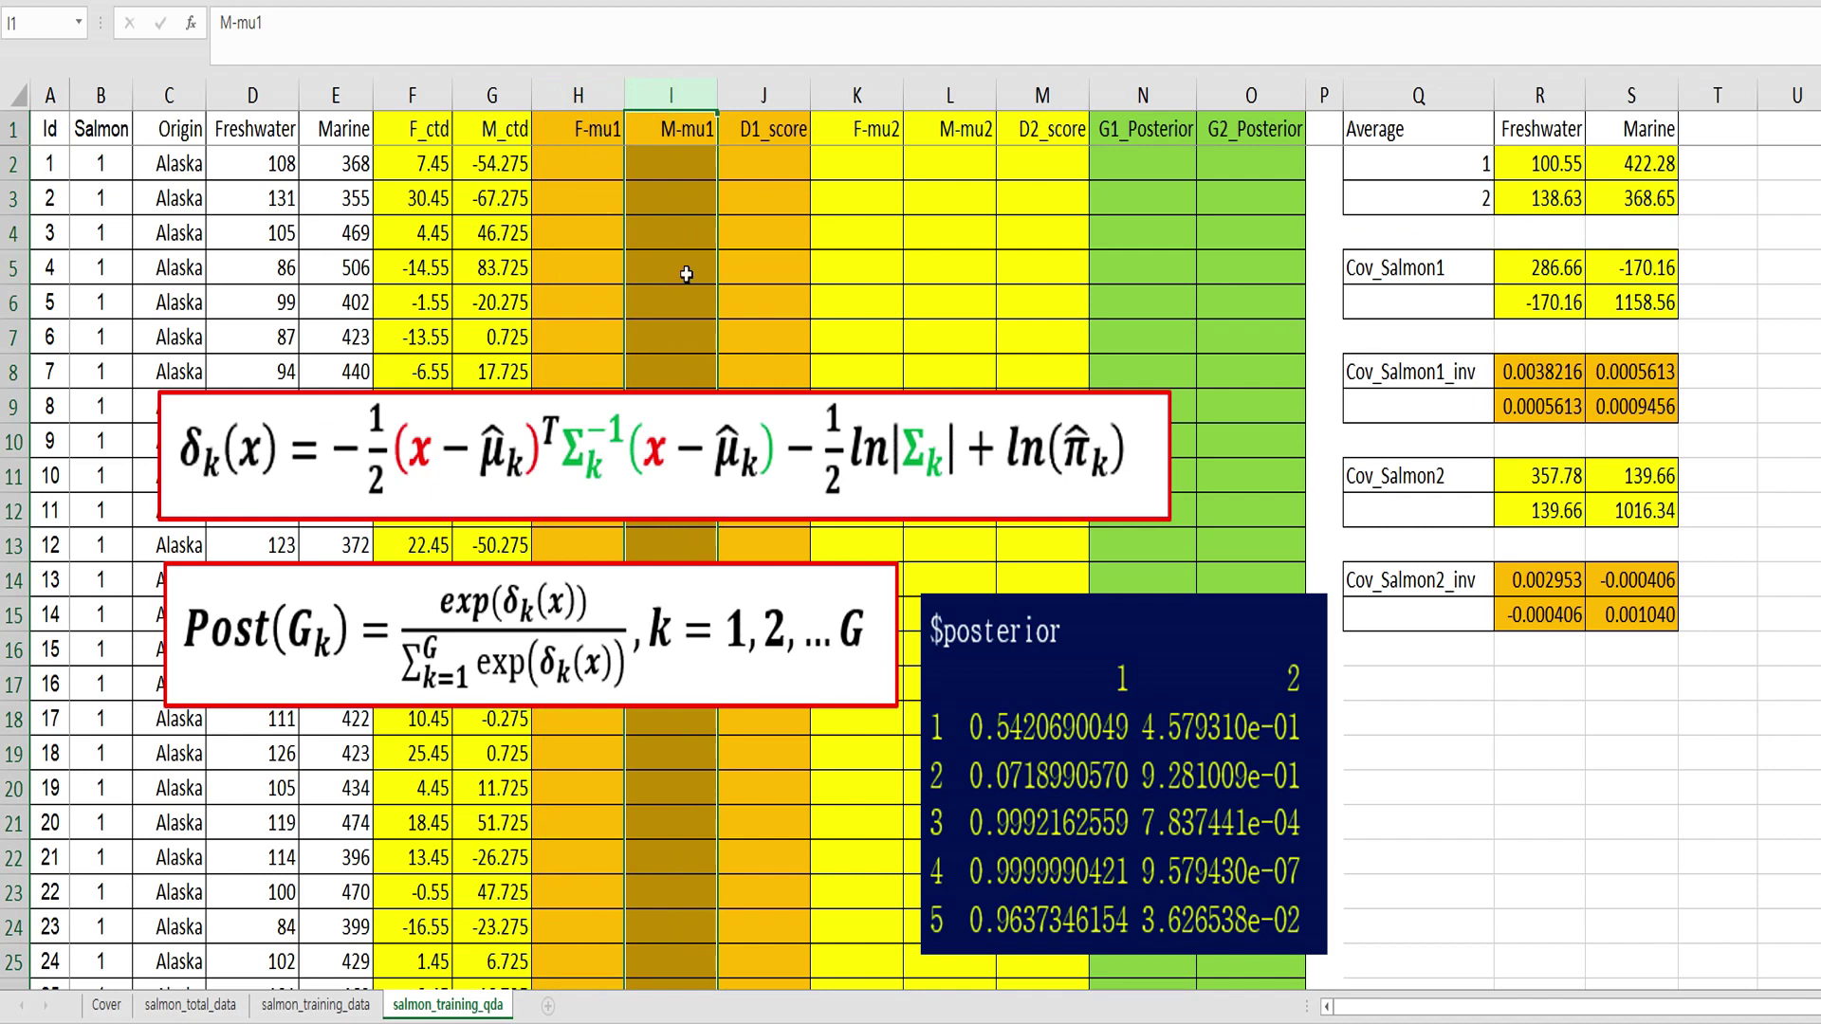
- Enter =D2-$R$2 in H2 to subtract the group 1 Freshwater mean for the F-mu1 column
click(613, 164)
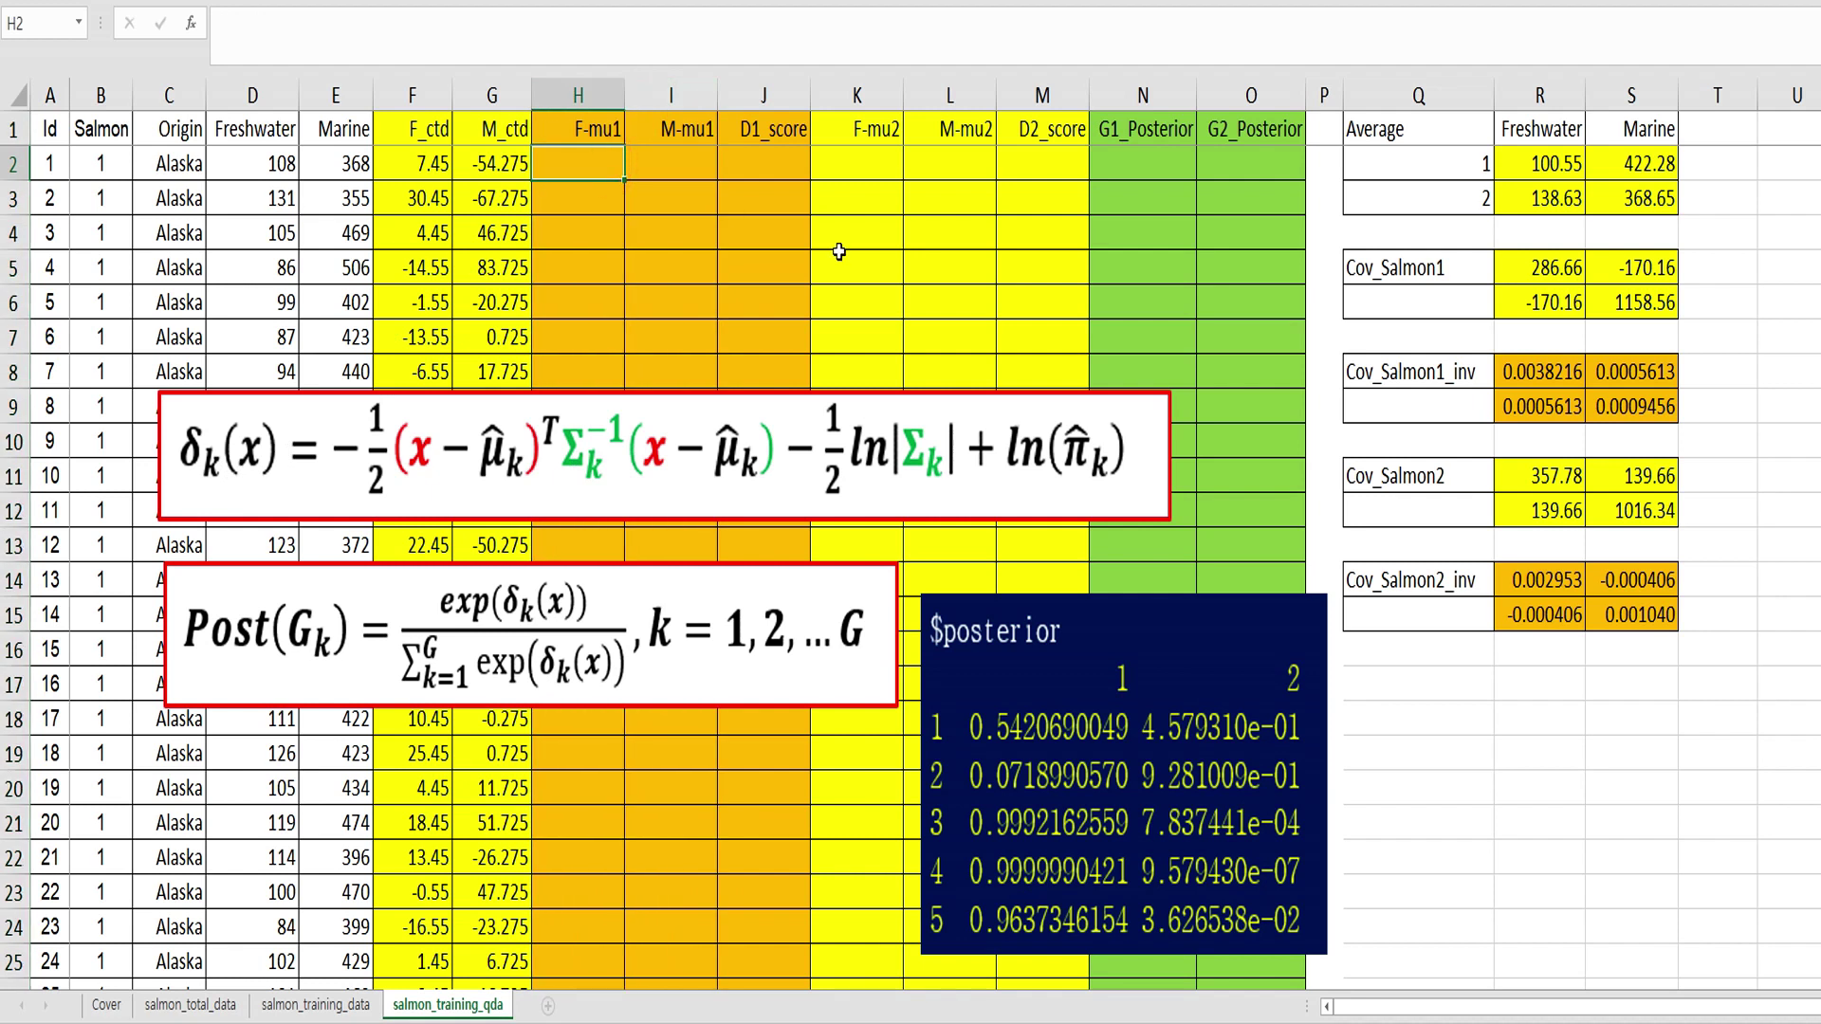
text(=)
key(Left)
key(Left)
key(Left)
key(Left)
text(-)
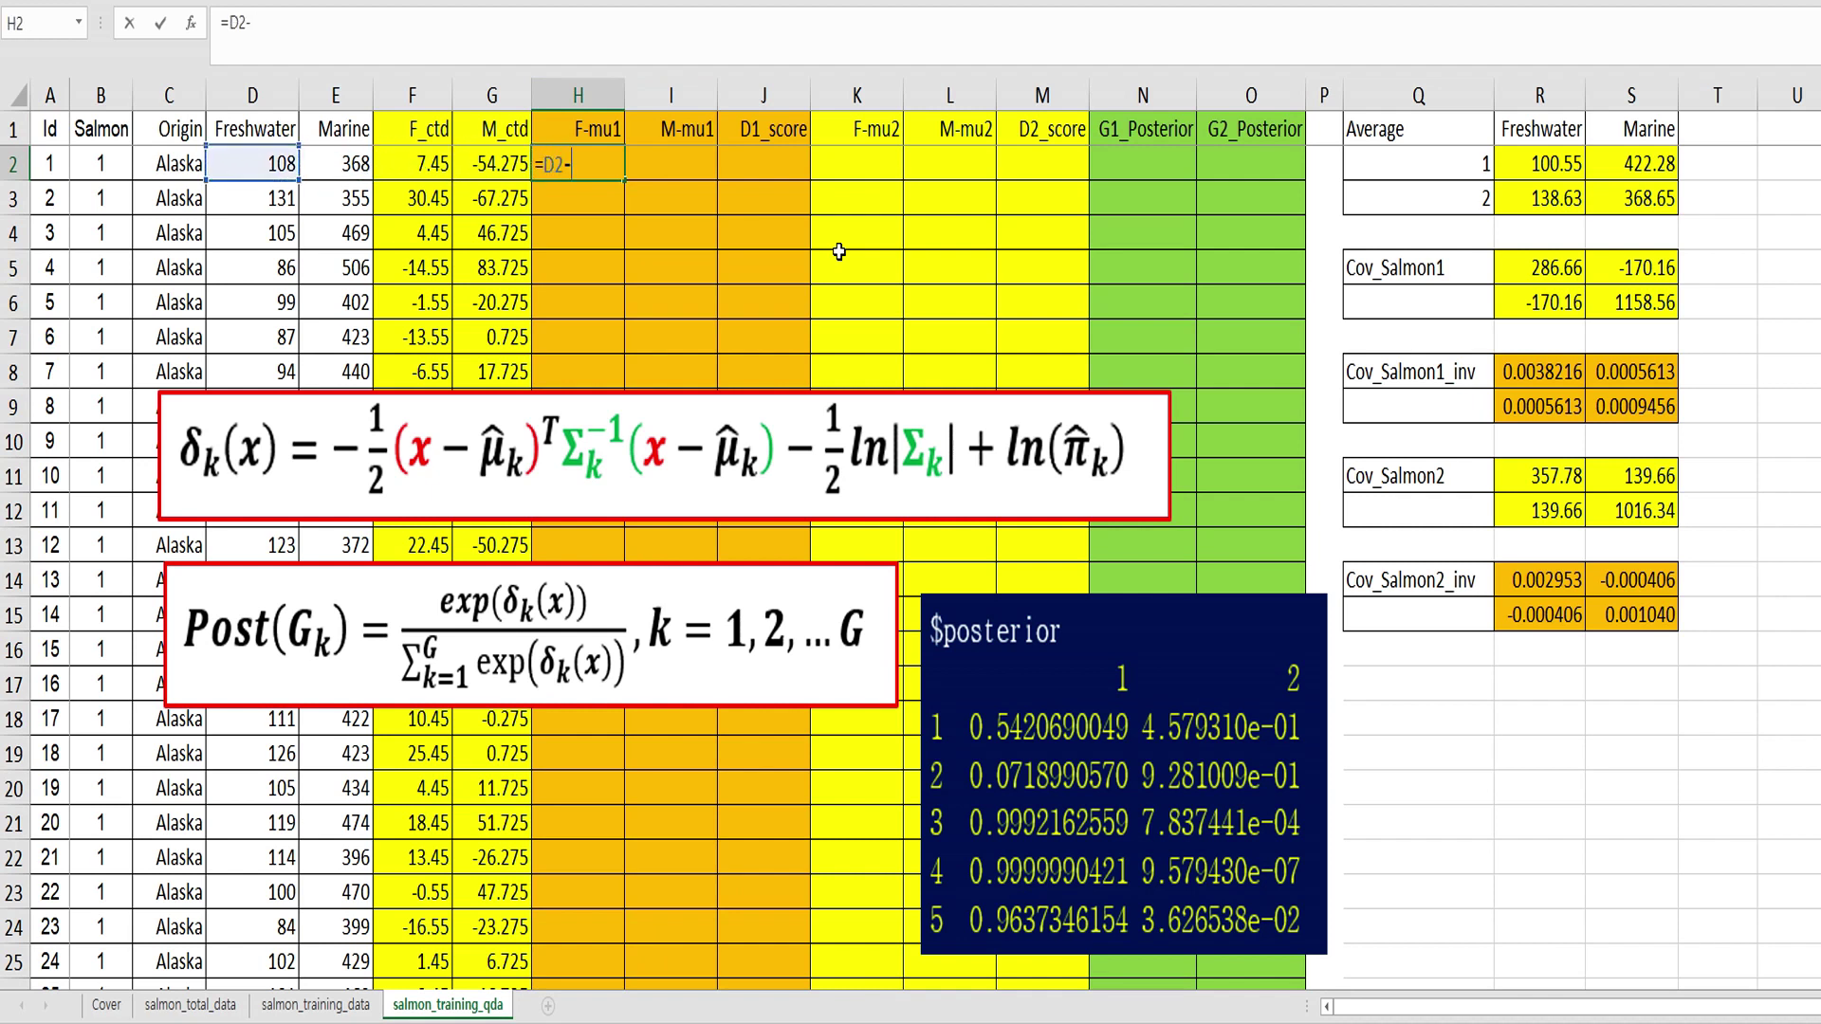
click(1555, 164)
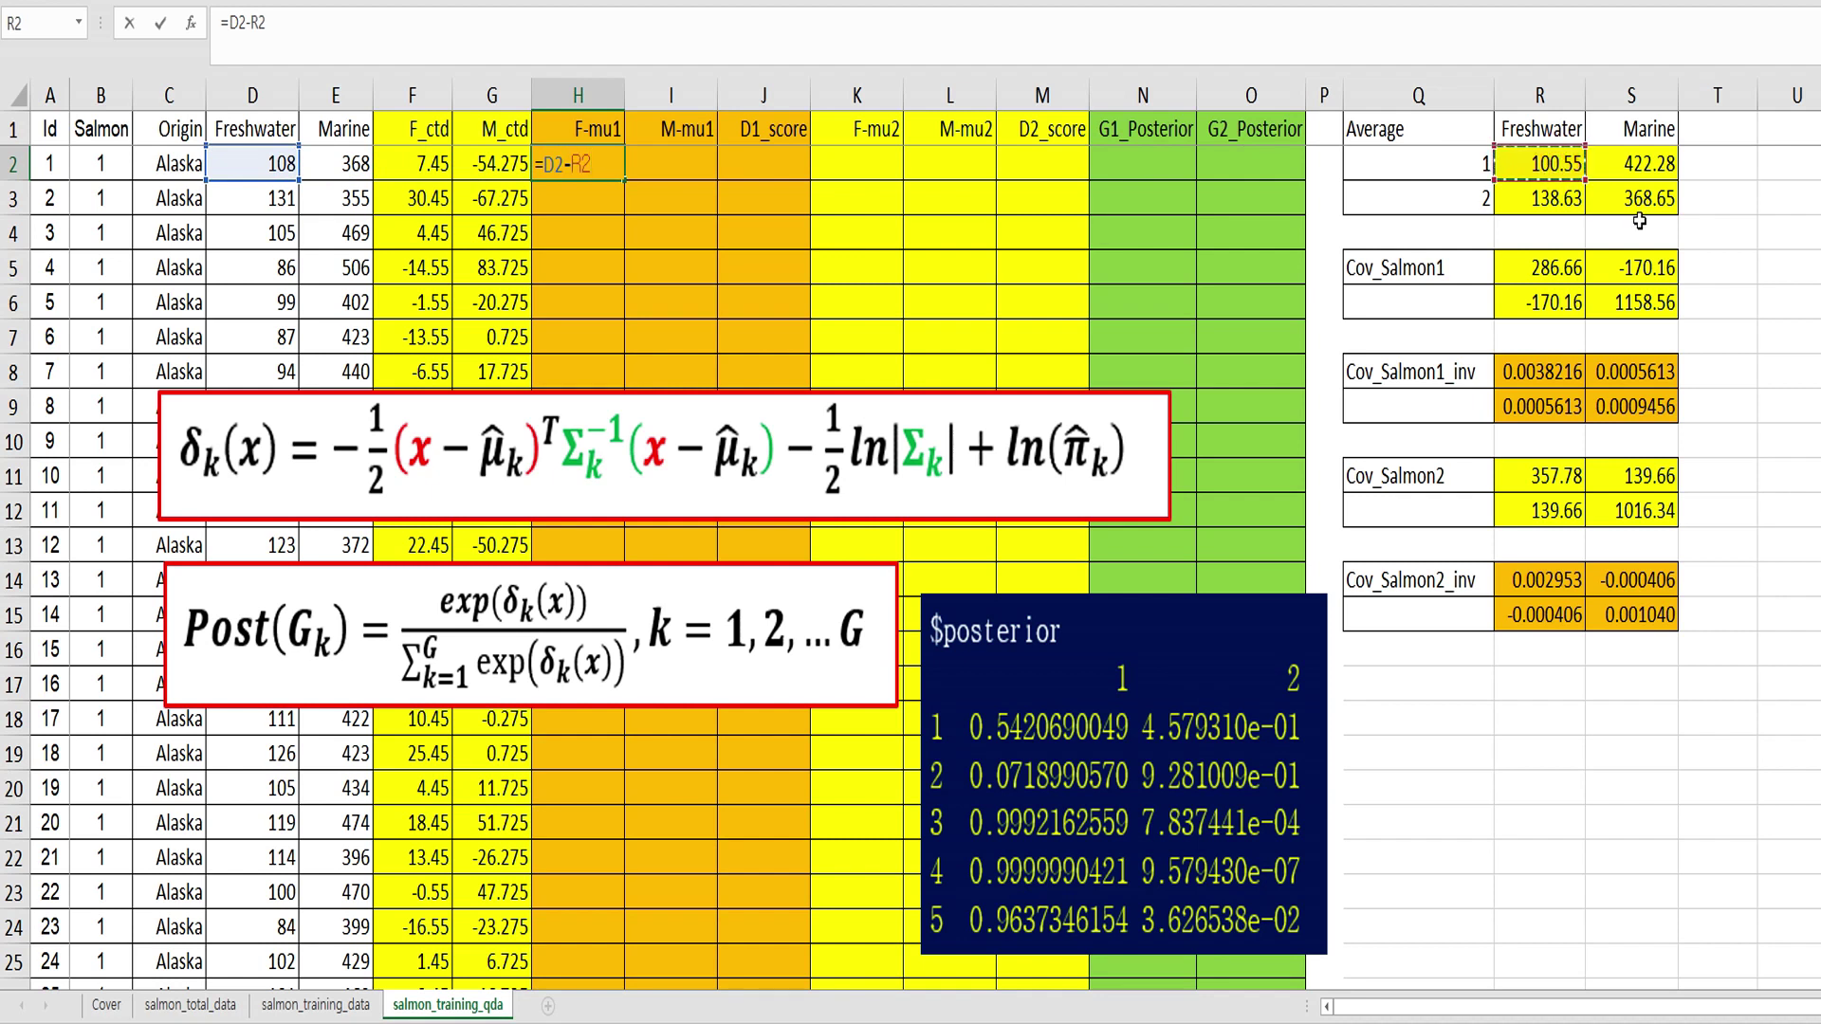
key(F4)
key(Return)
- Enter =E2-$S$2 in I2 to subtract the group 1 Marine mean for the M-mu1 column
click(666, 163)
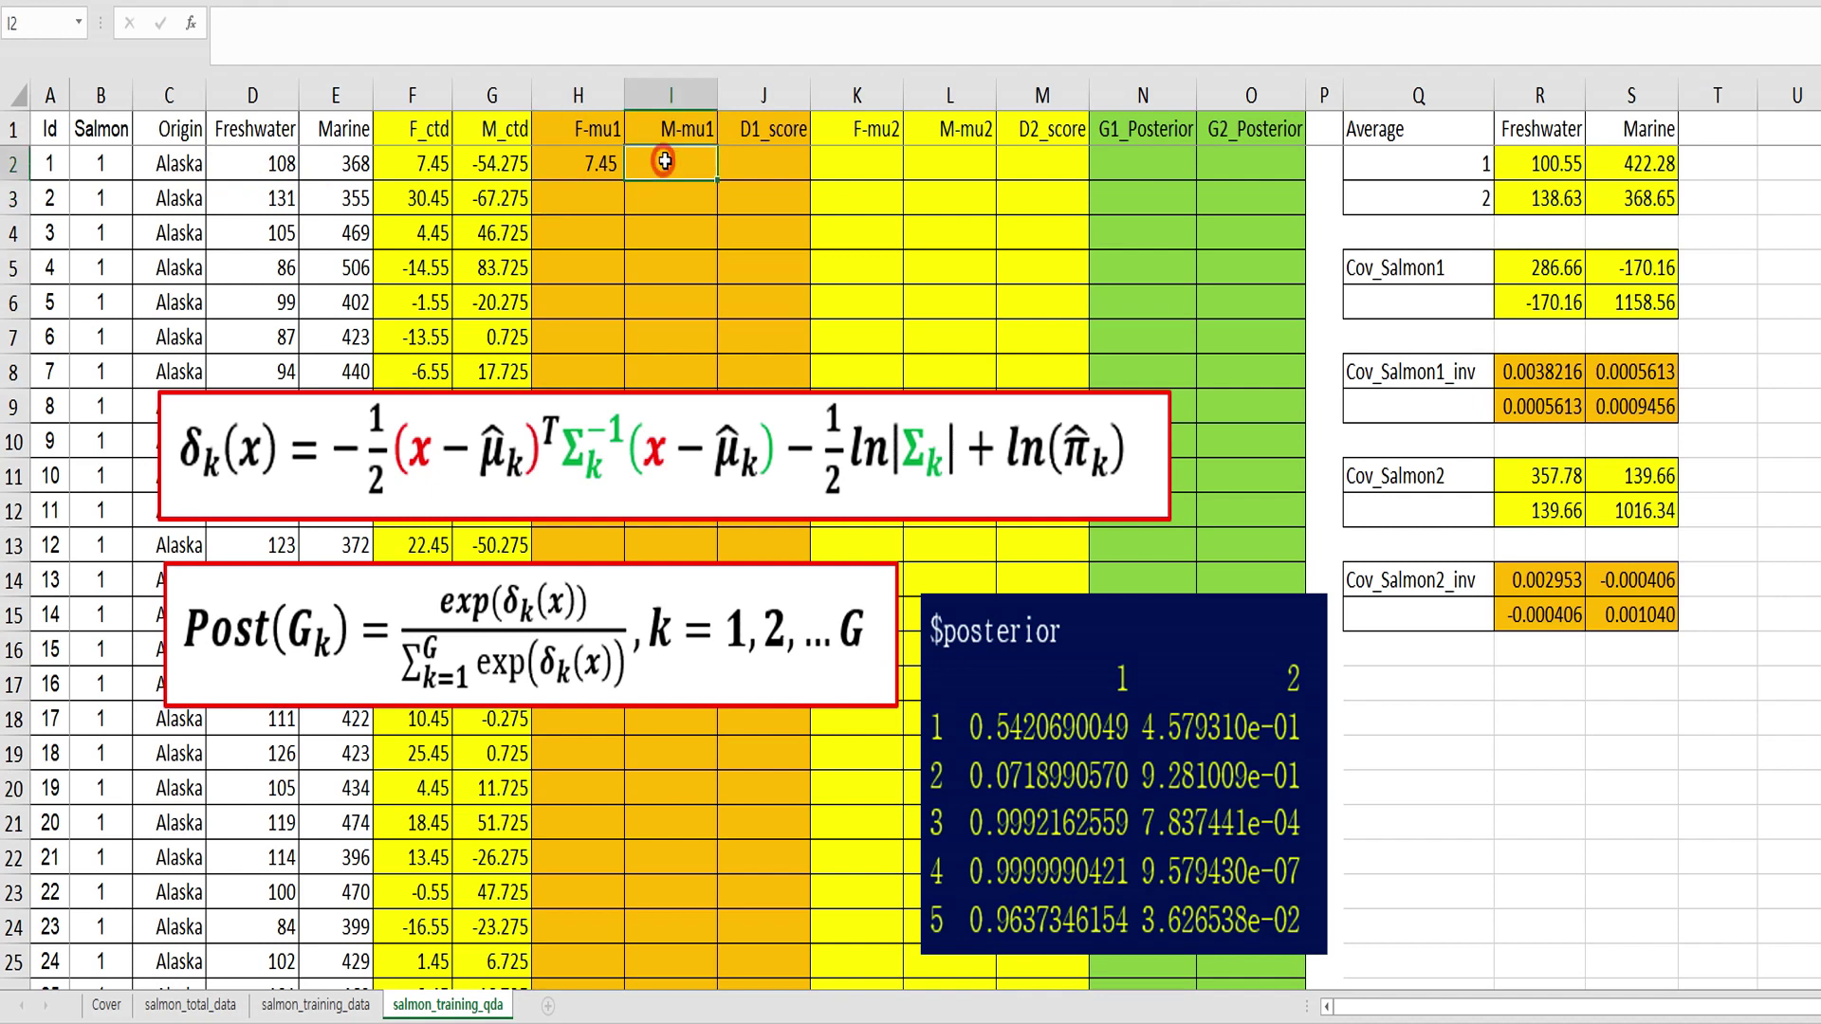
text(=)
key(Left)
key(Left)
key(Left)
key(Left)
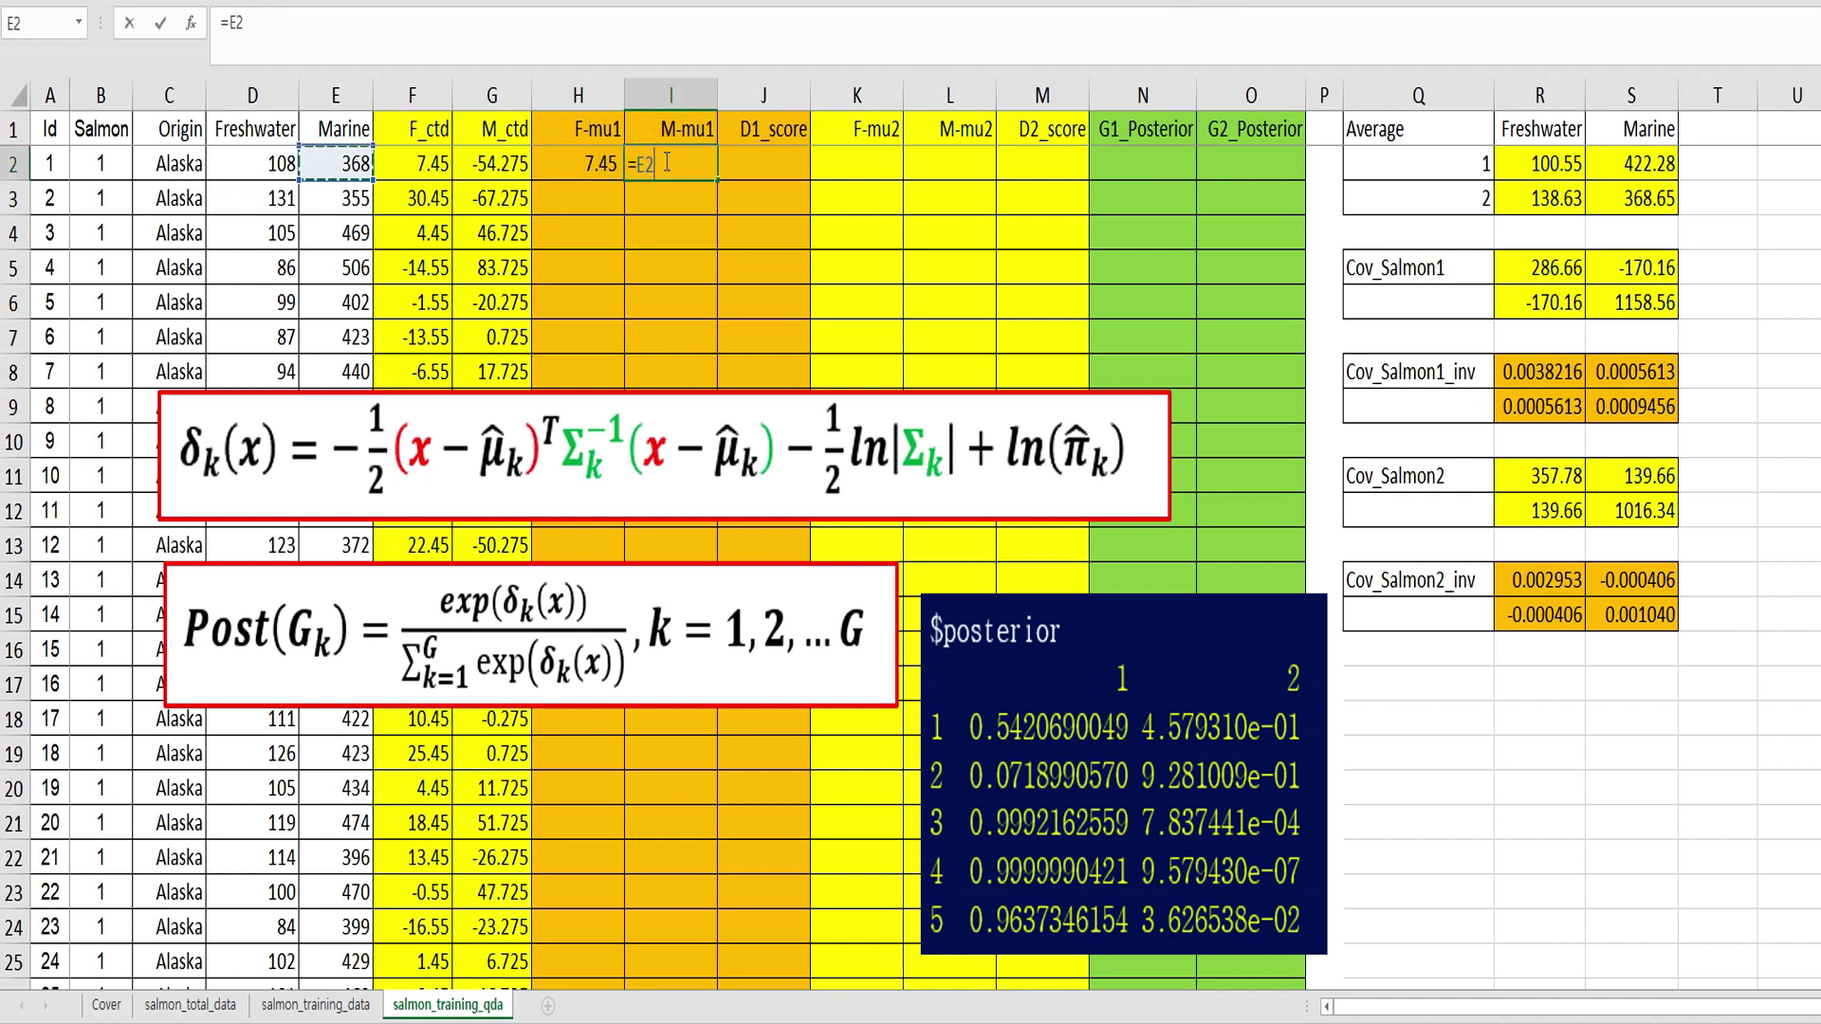
text(-)
click(1601, 163)
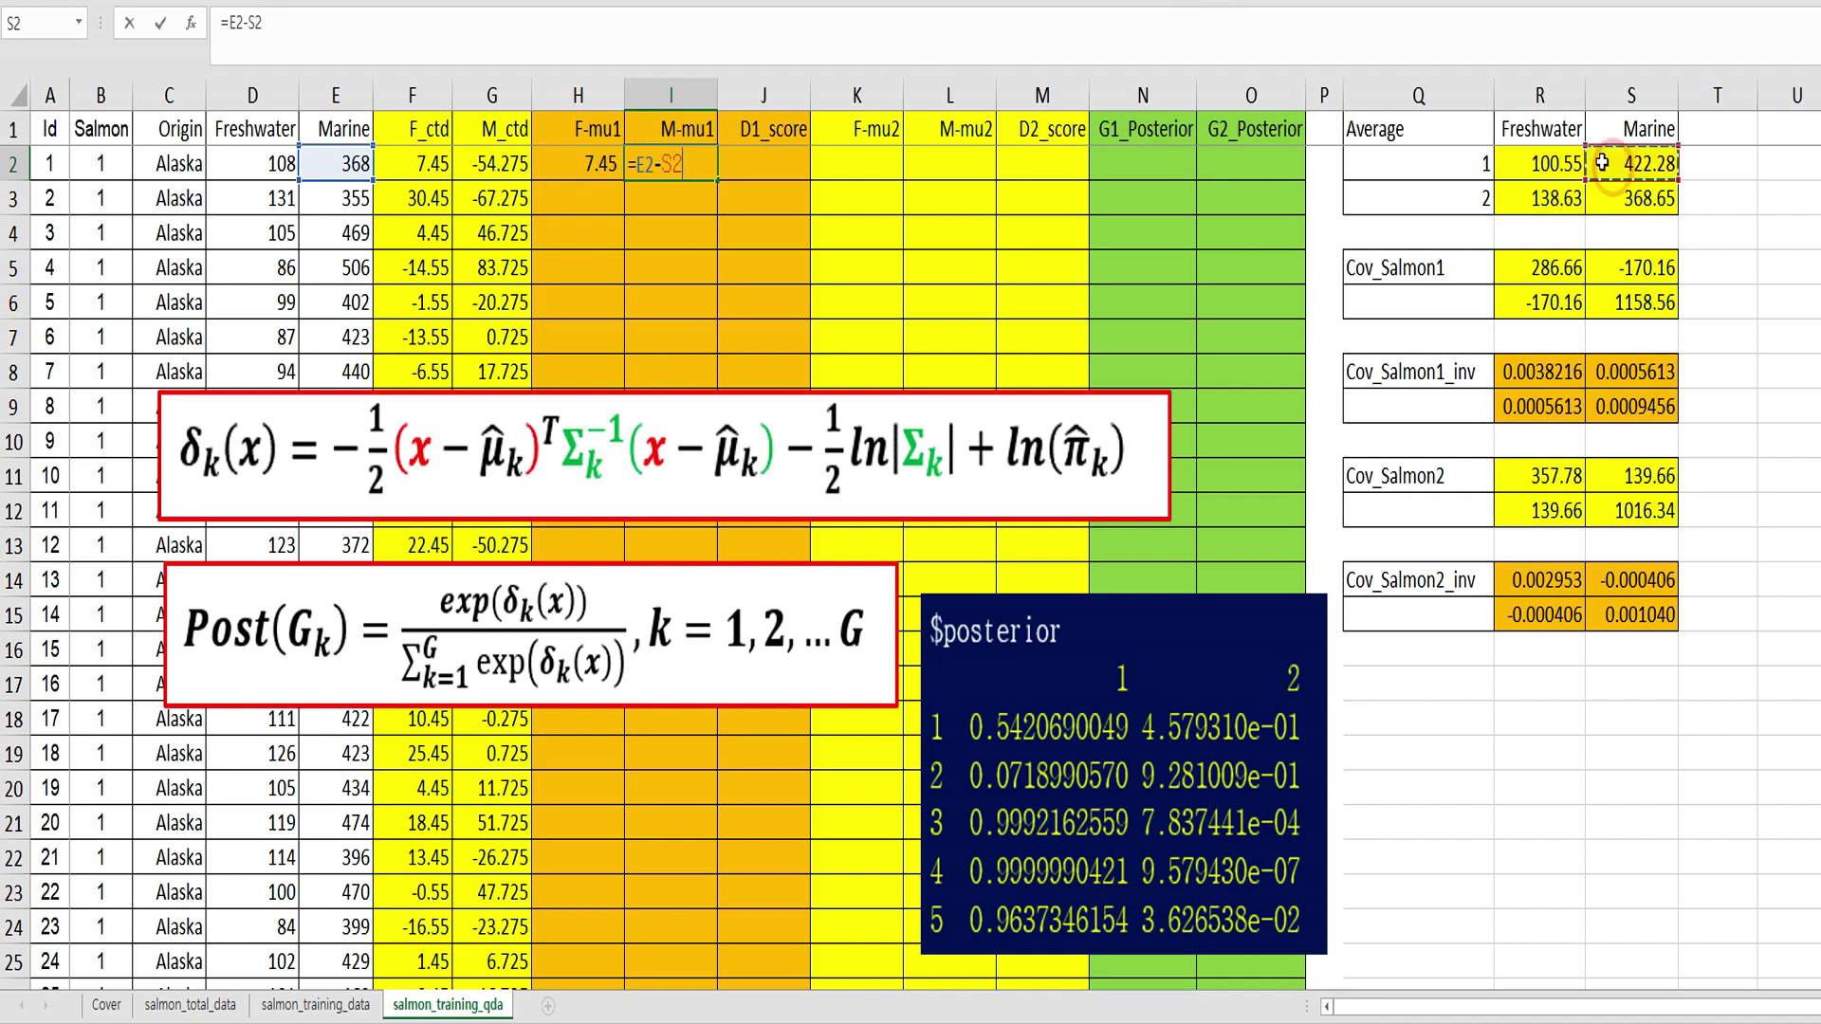
key(Return)
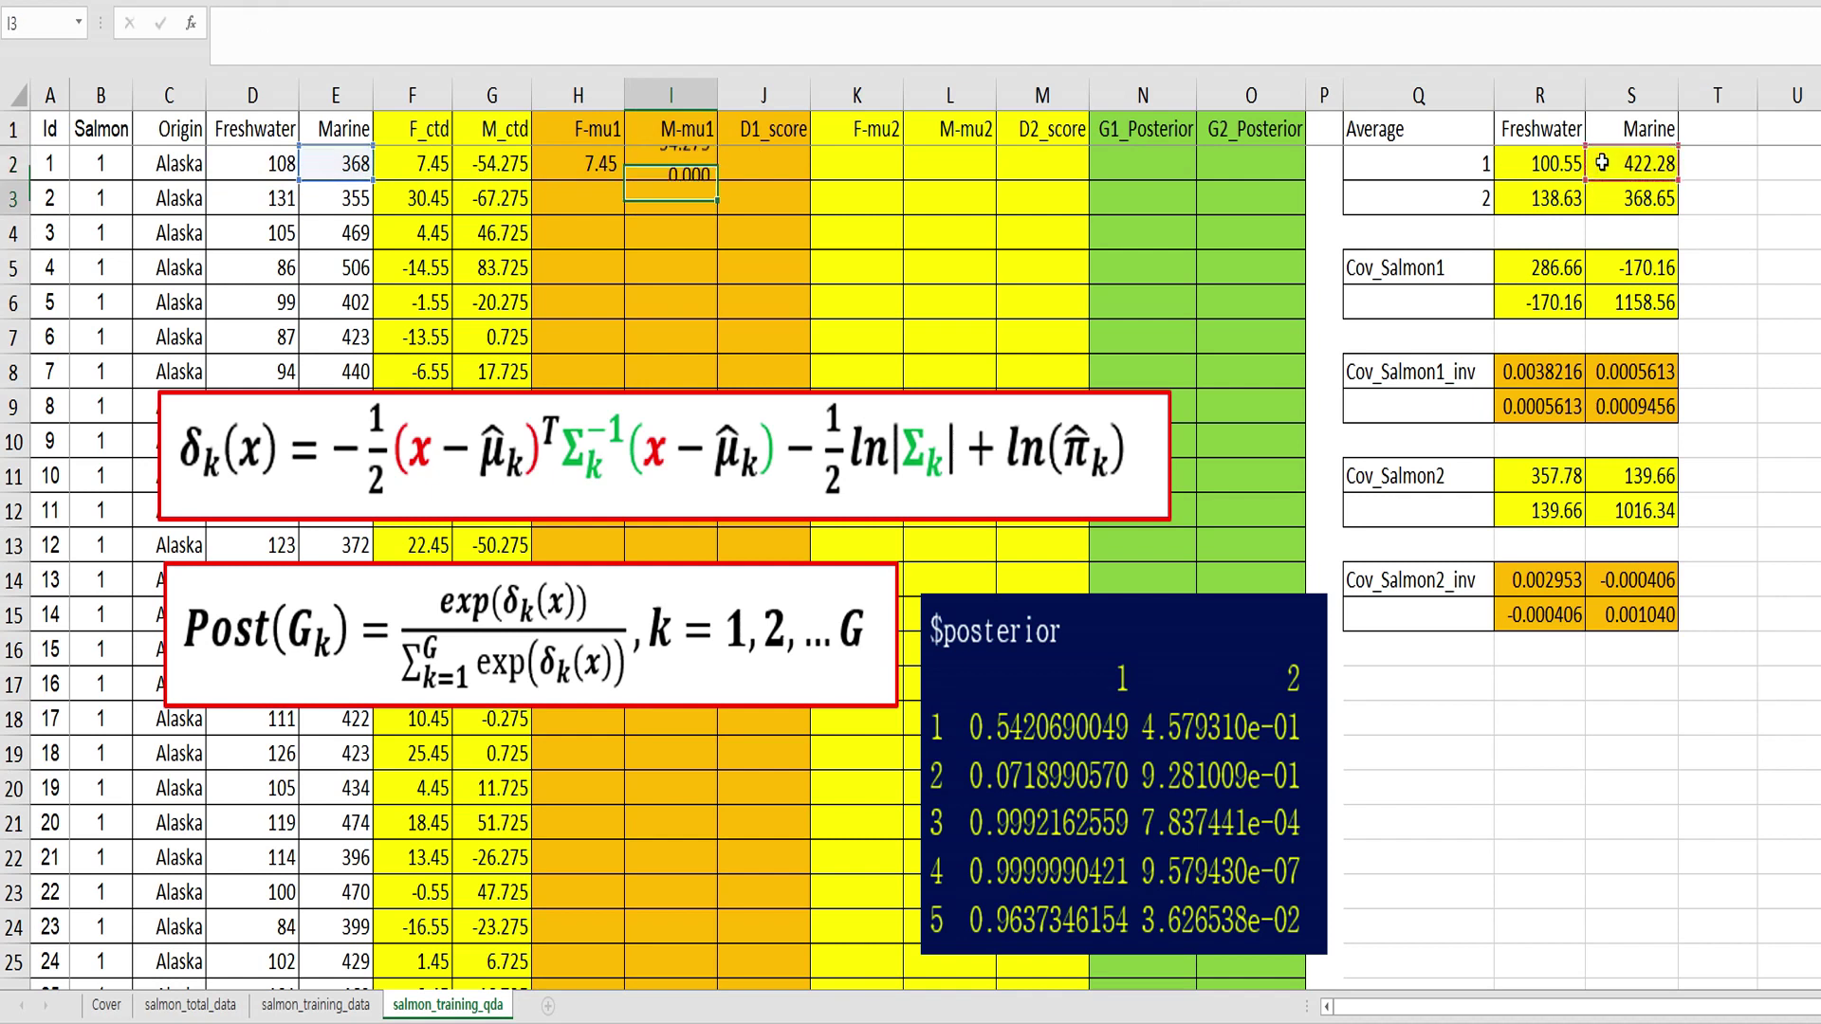
- Fill the H2:I2 formulas down the F-mu1 and M-mu1 columns for all data rows and check the Alaska and Canada rows
drag(607, 163, 697, 163)
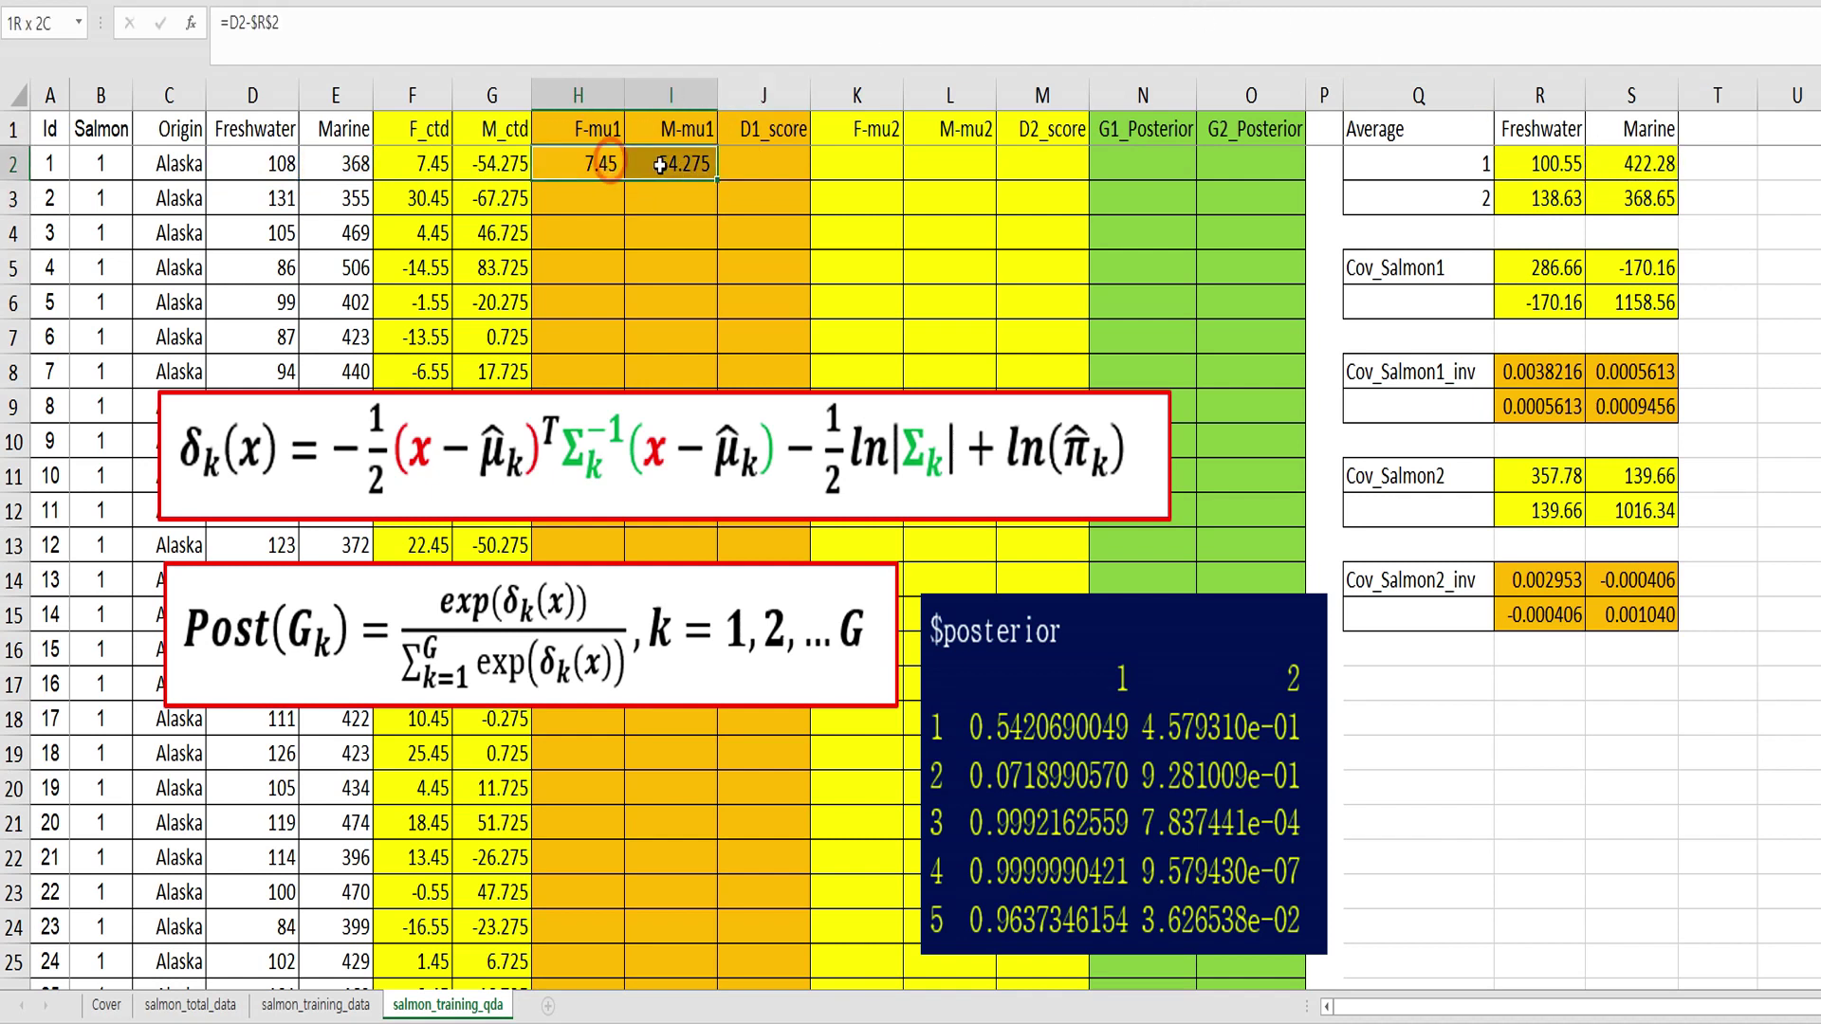
double_click(718, 180)
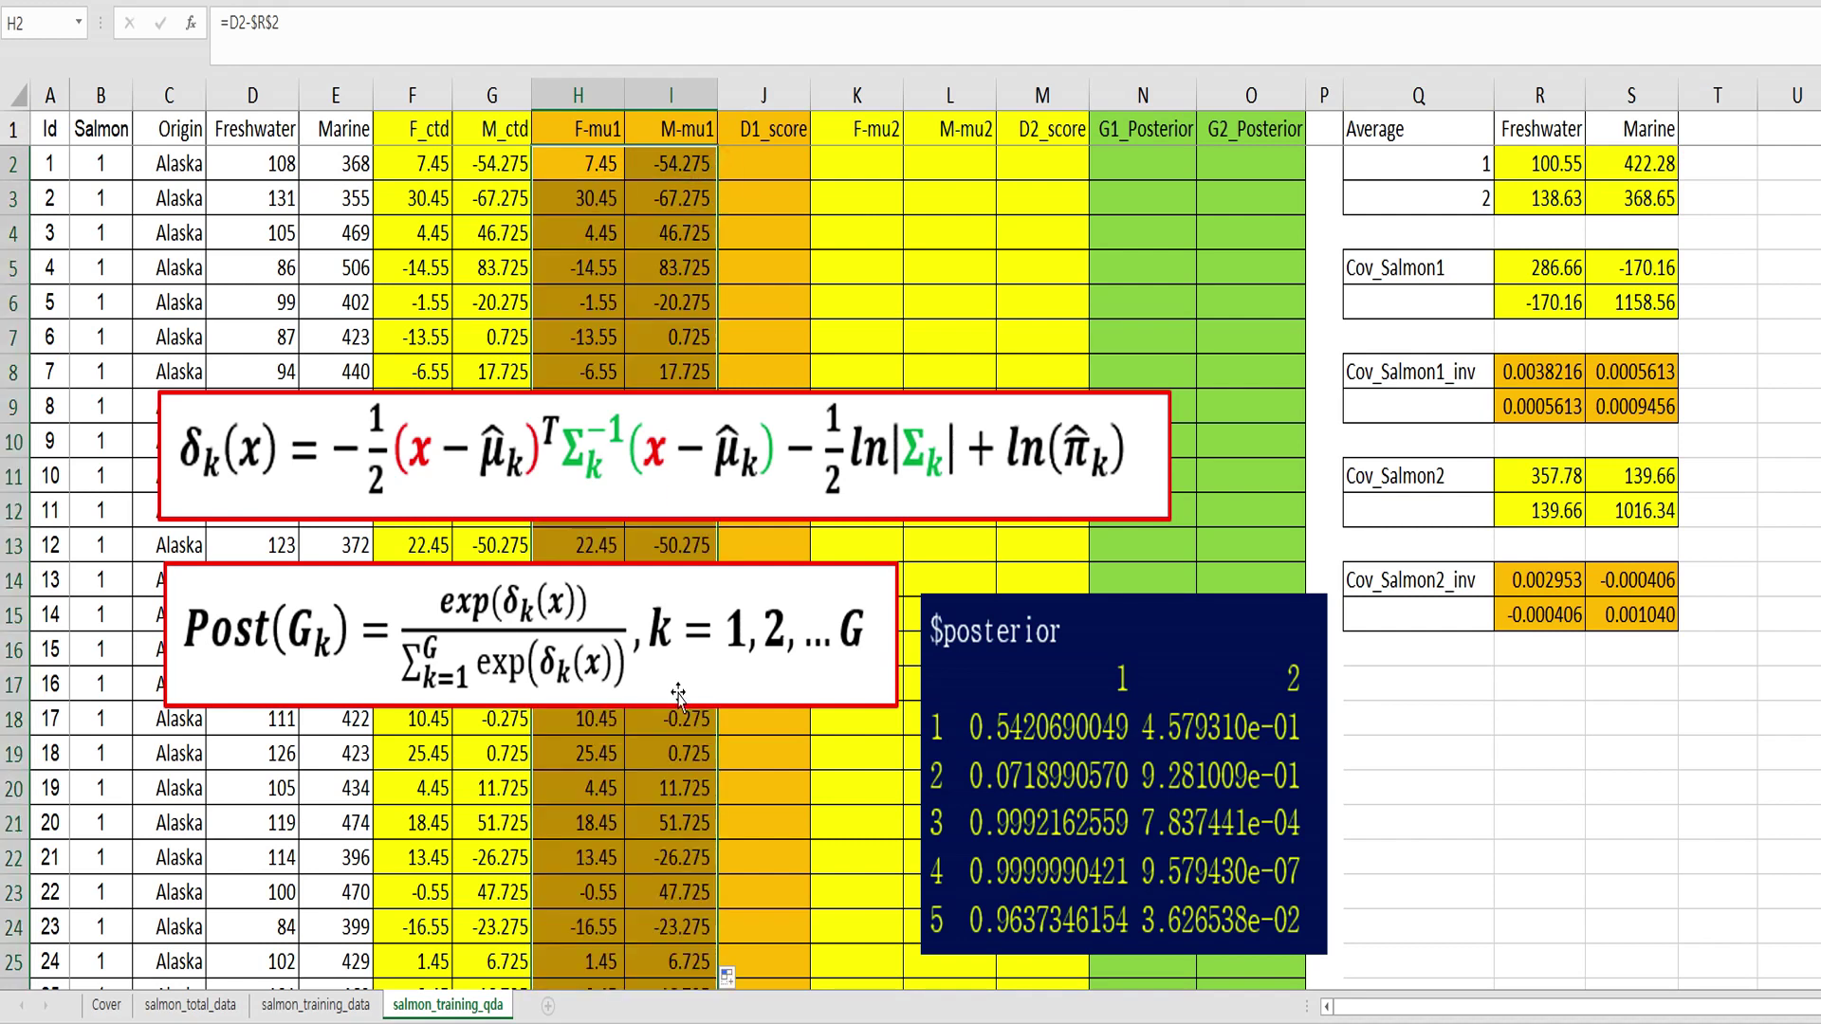
scroll(638, 856, down, 6)
scroll(639, 857, down, 6)
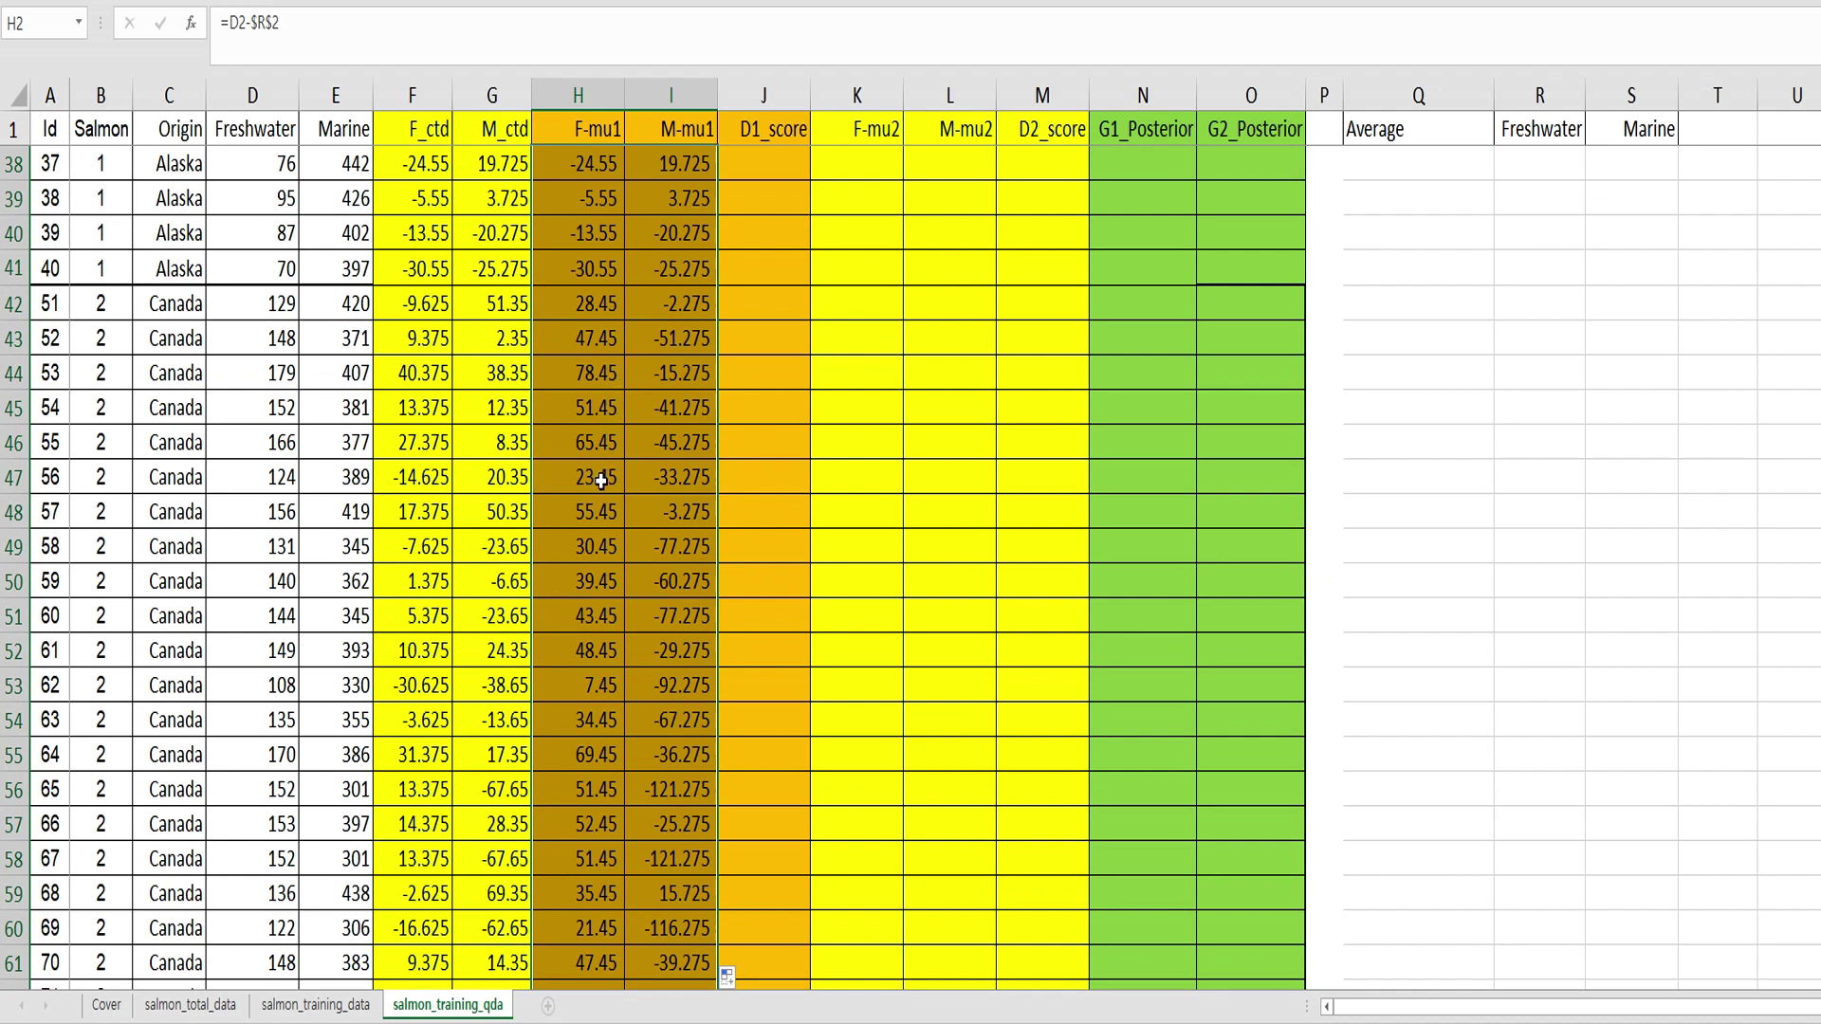
scroll(604, 497, up, 4)
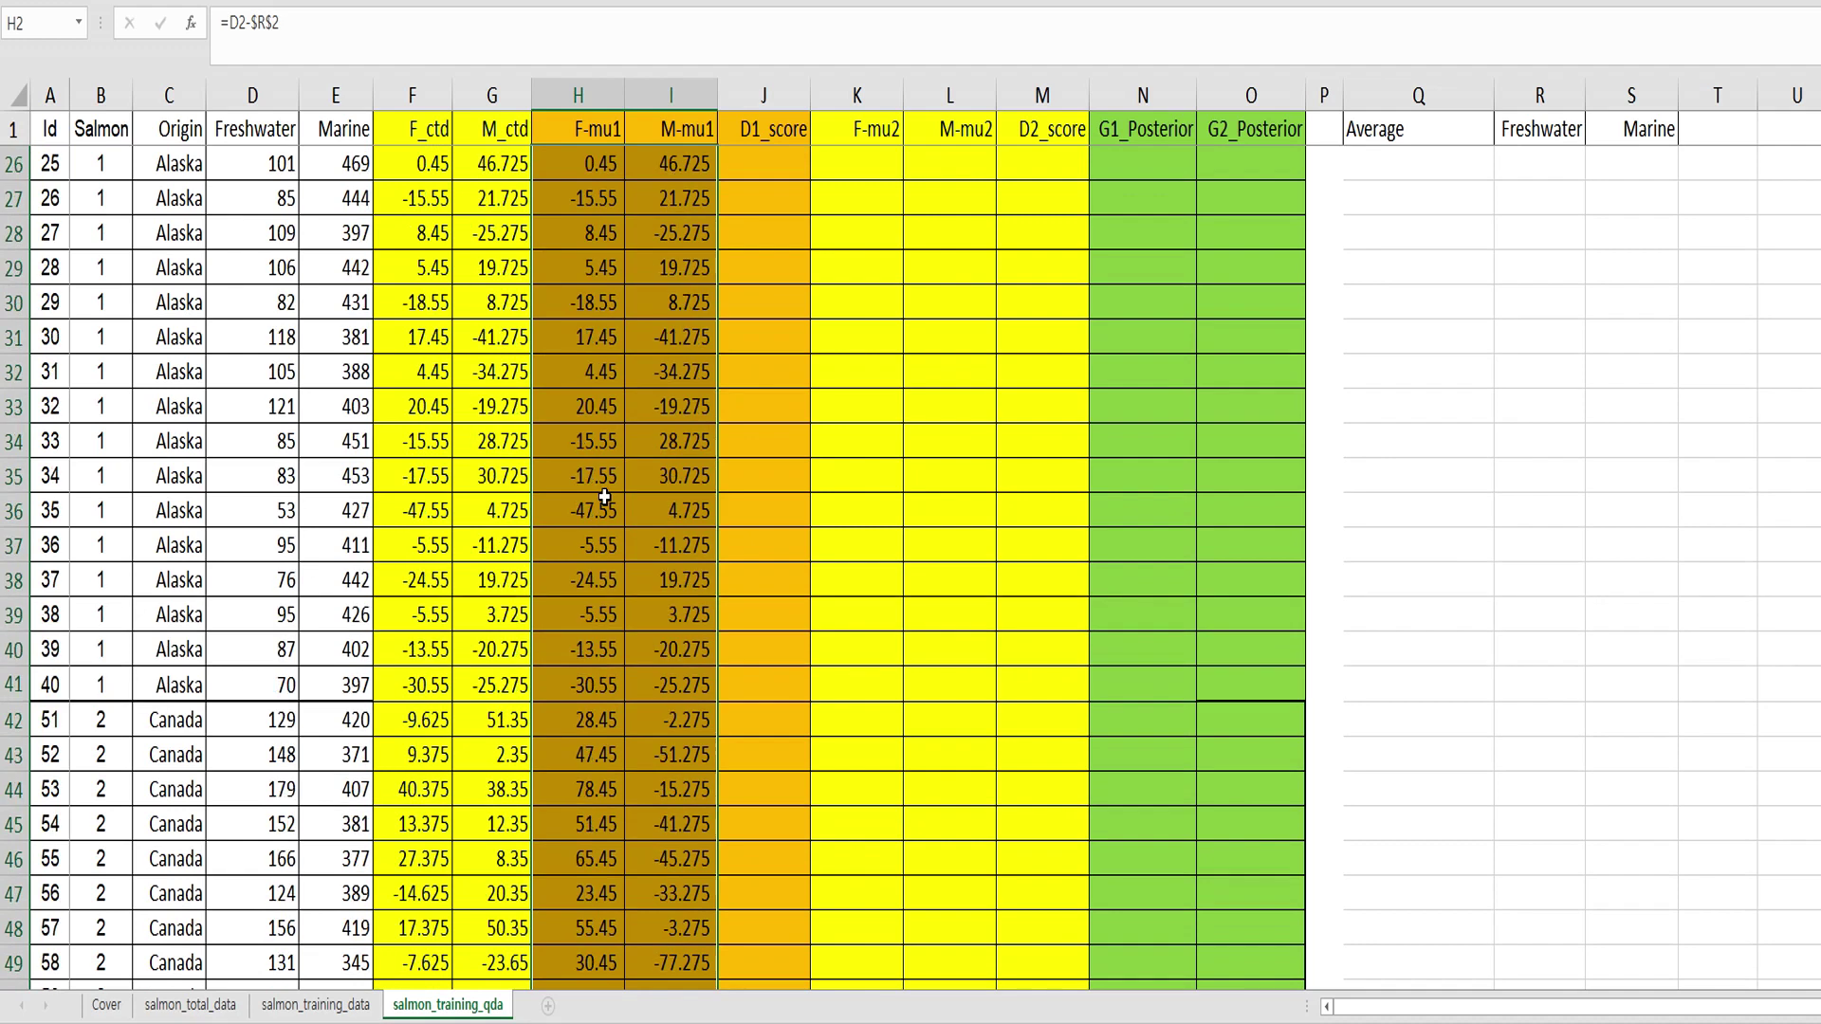
scroll(604, 497, up, 8)
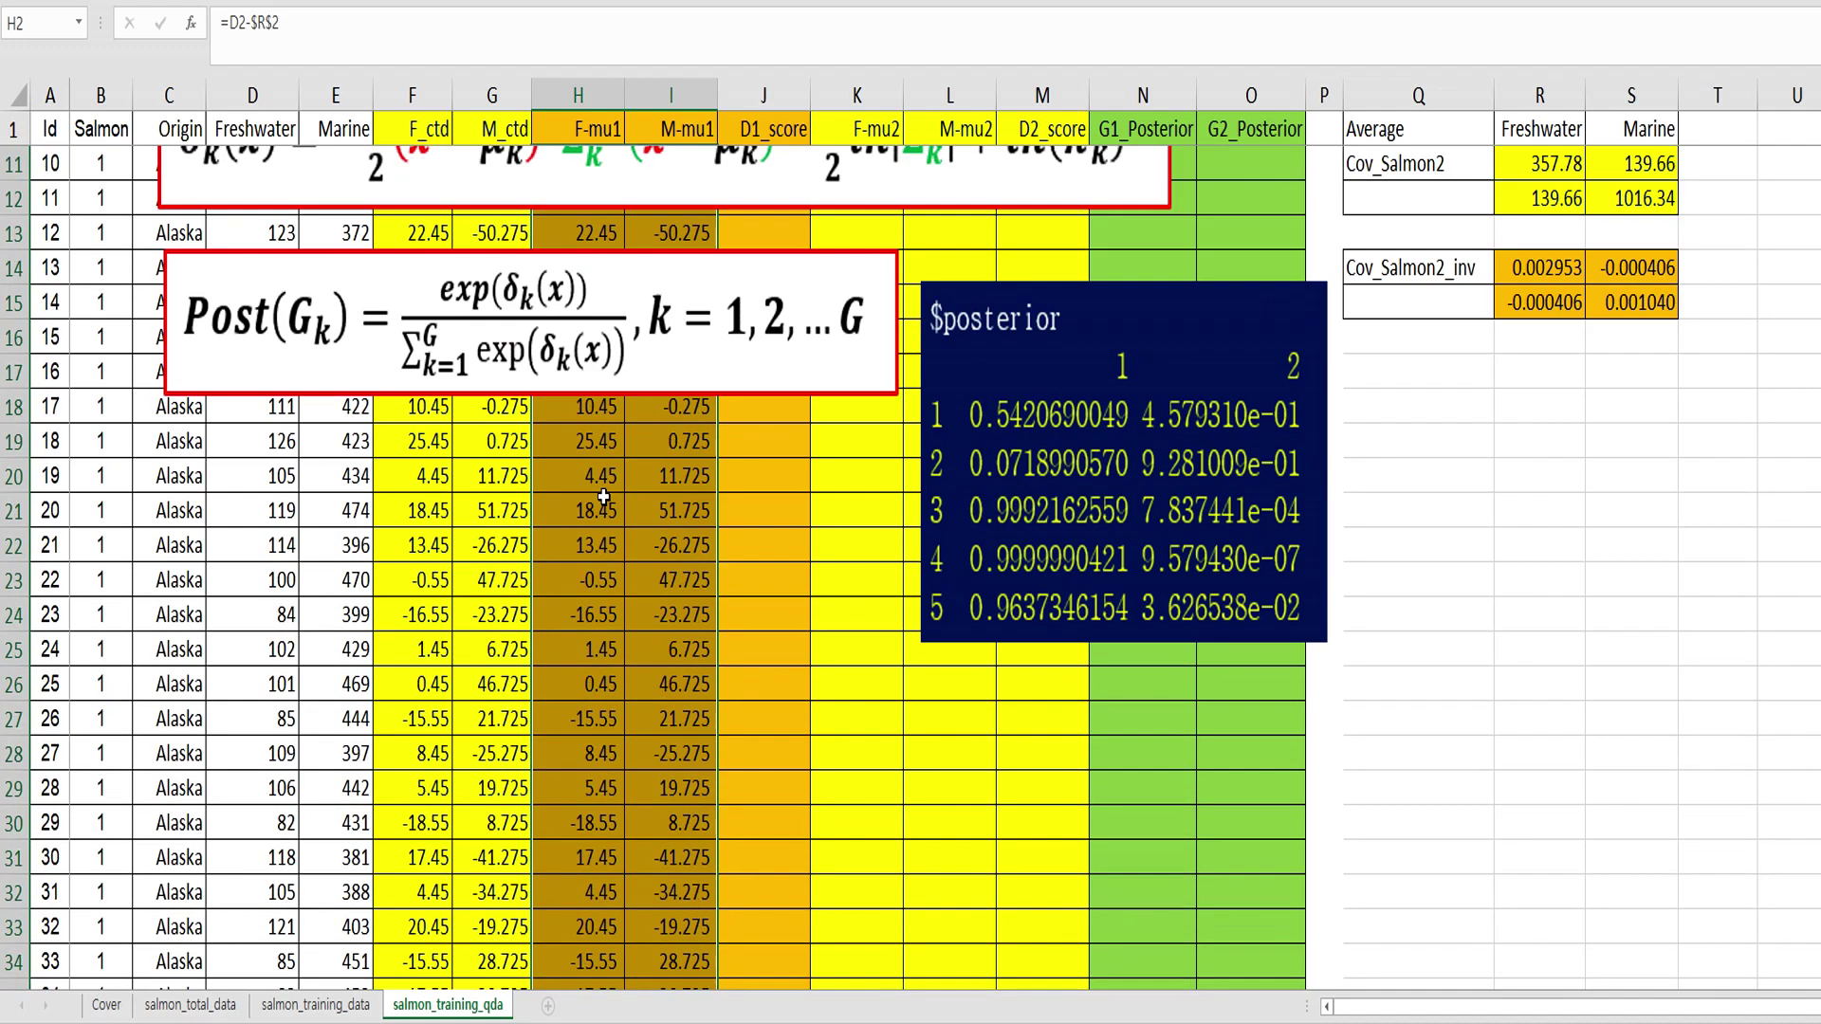
click(652, 195)
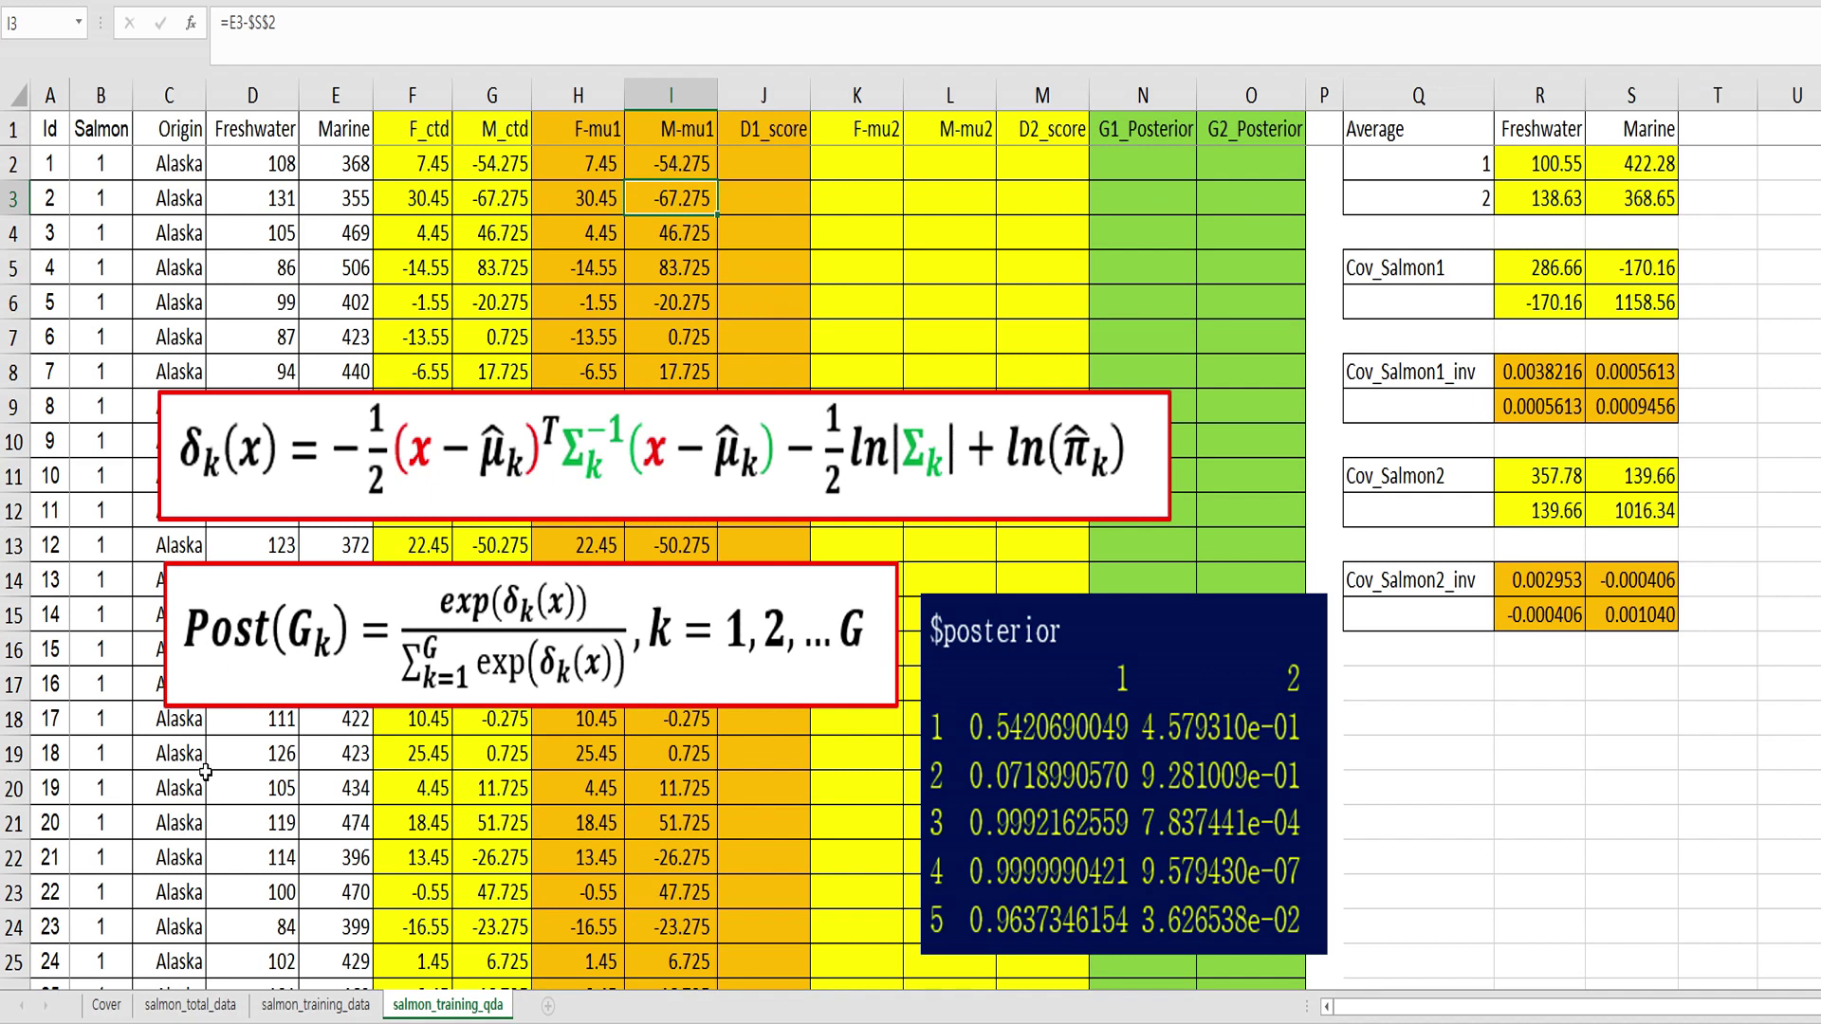
- Move the discriminant score formula picture slightly higher on the sheet
drag(879, 88, 939, 92)
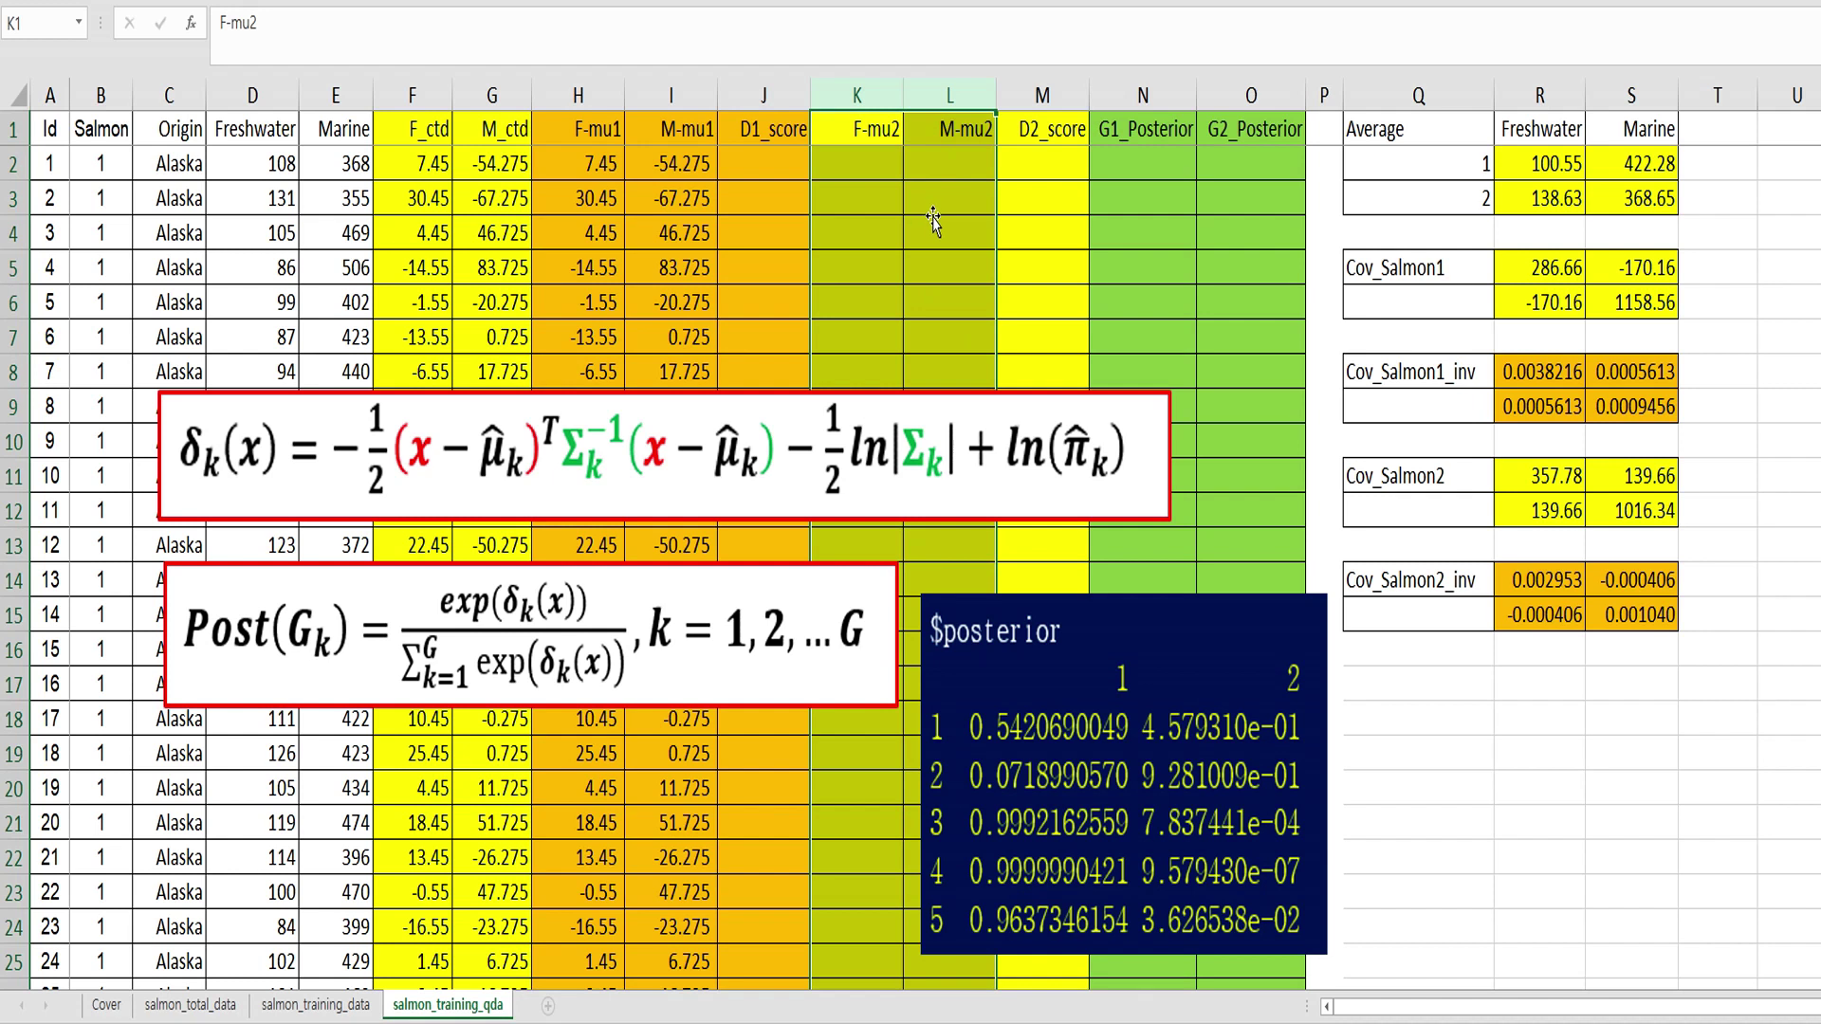
click(745, 168)
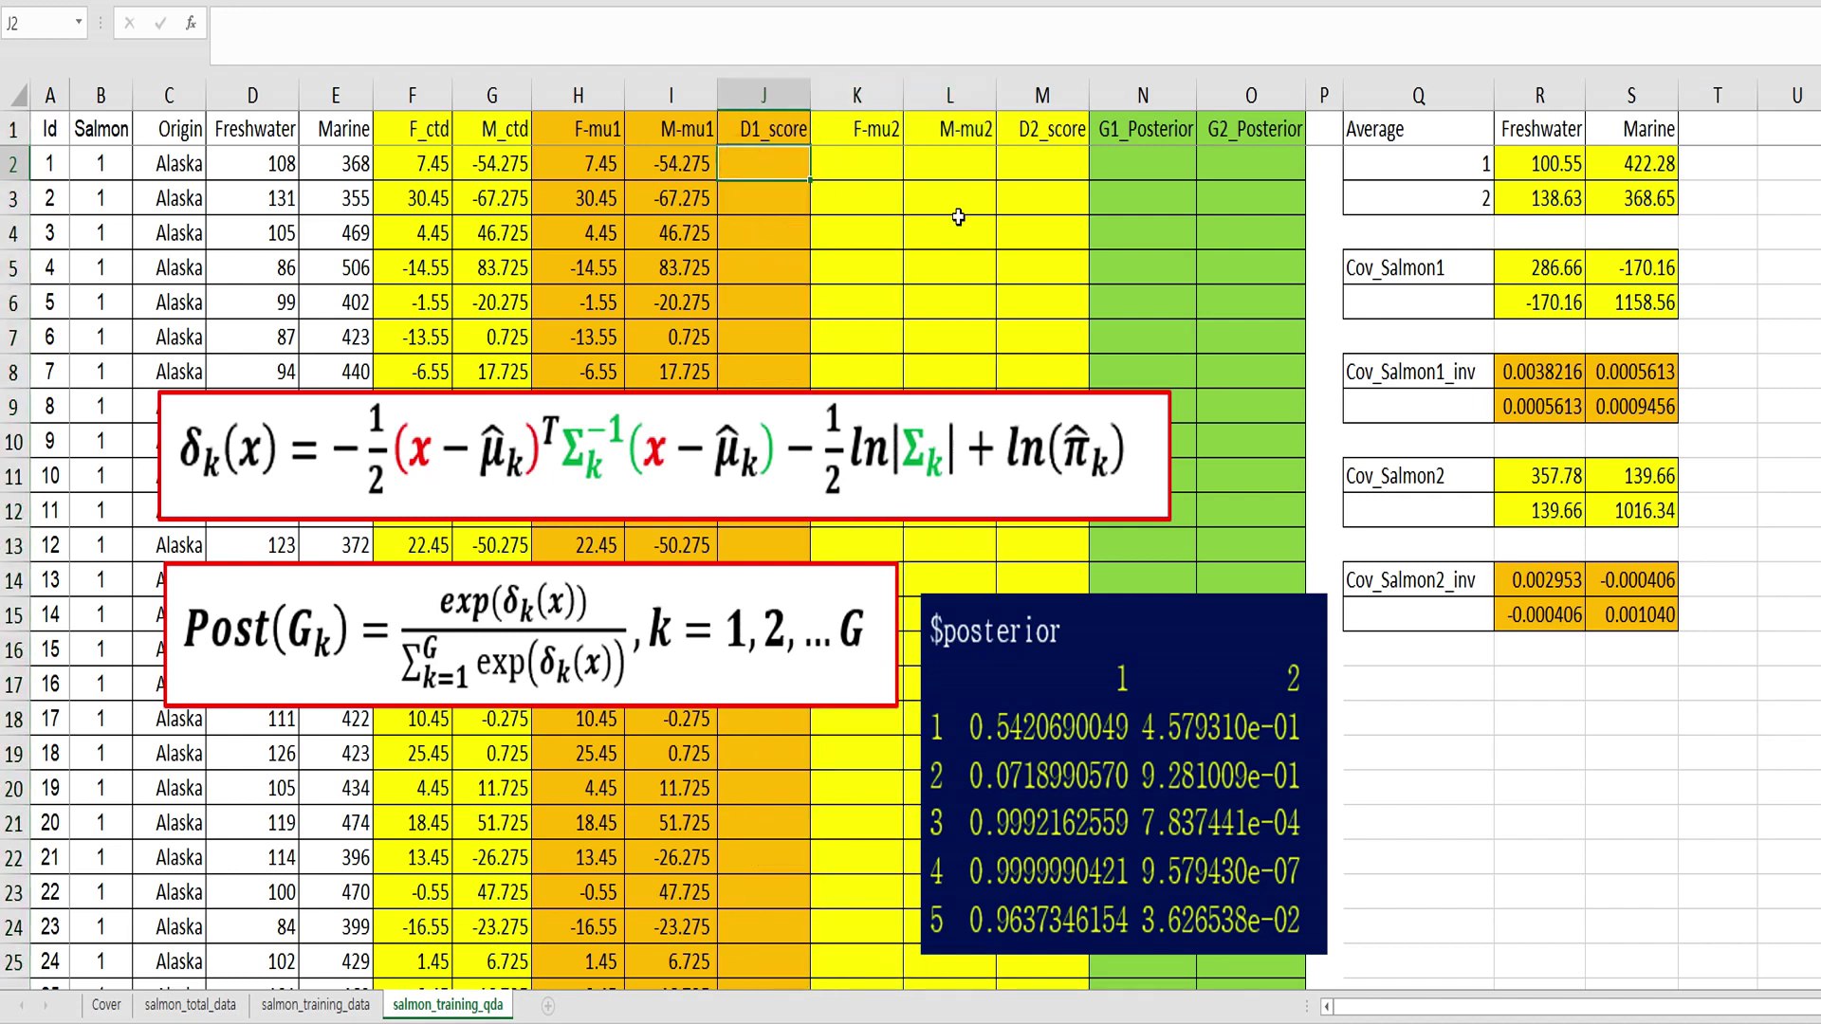
drag(675, 460, 675, 434)
- Begin the D1_score formula in J2 with =-MMULT(H2:I2,$R$8:$S$9), multiplying the group 1 deviations by the inverse covariance matrix
click(763, 159)
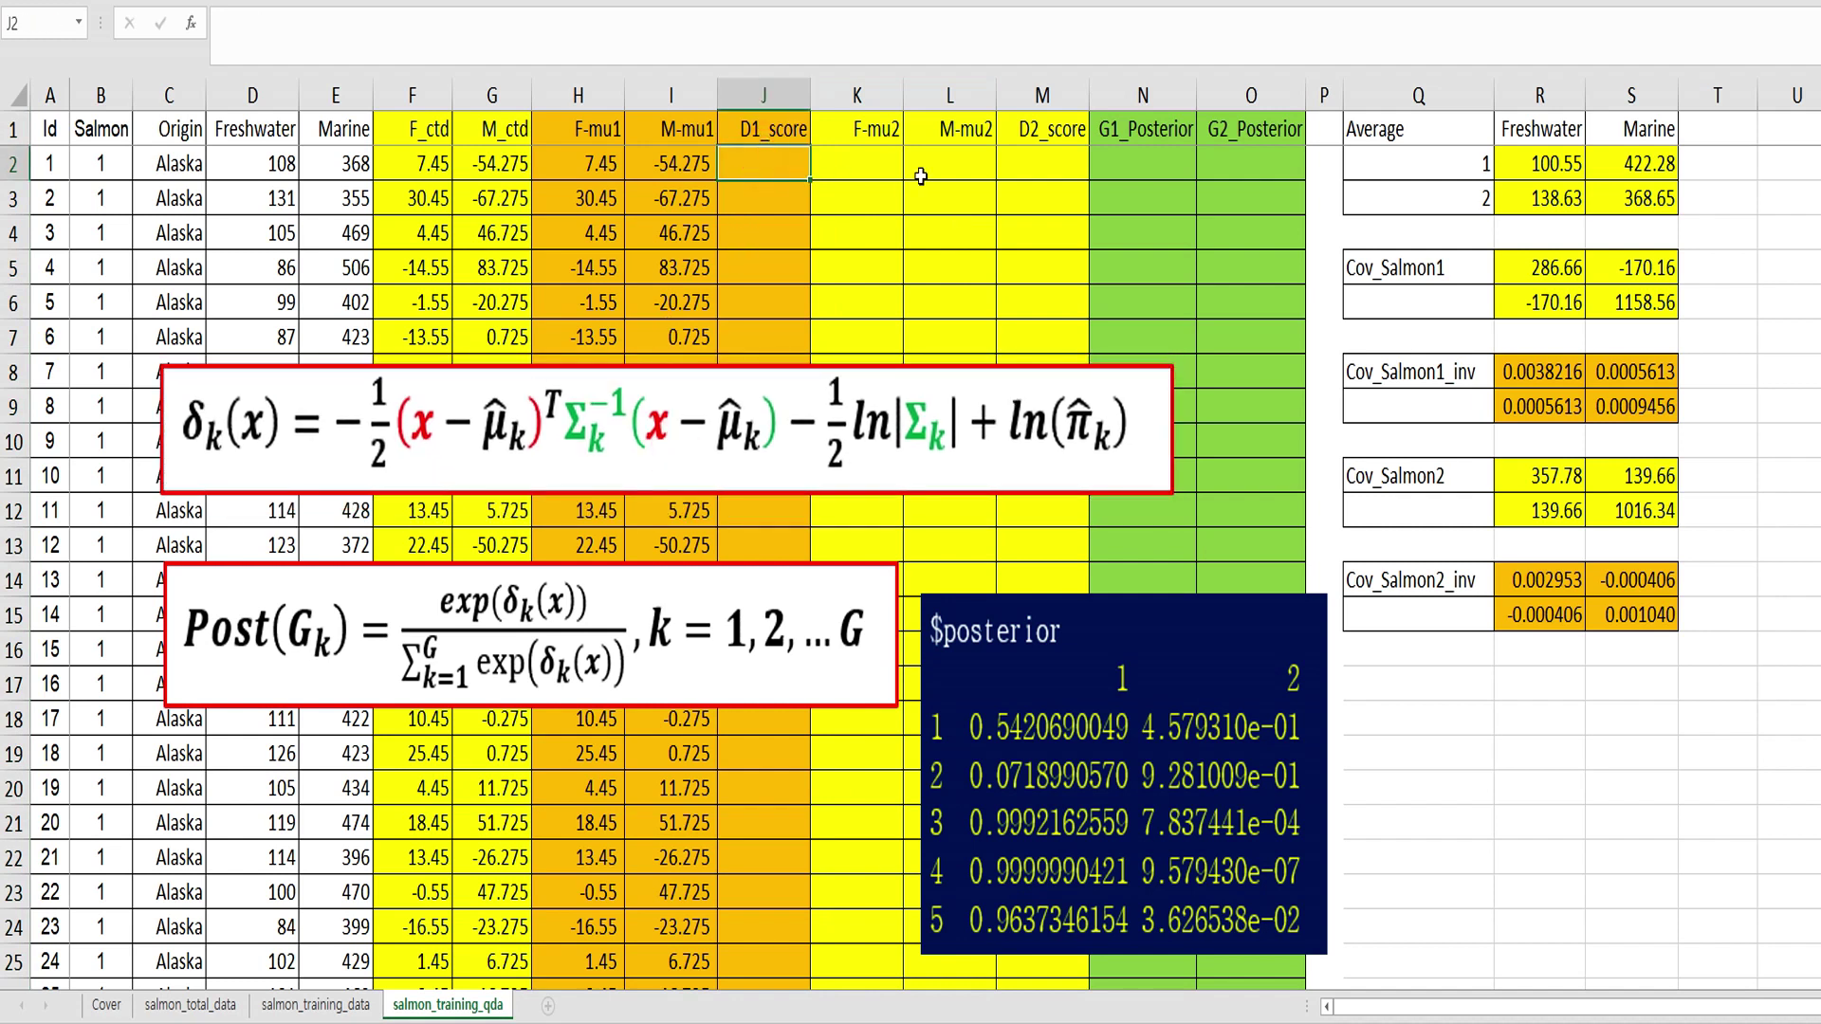
text(=-mmult()
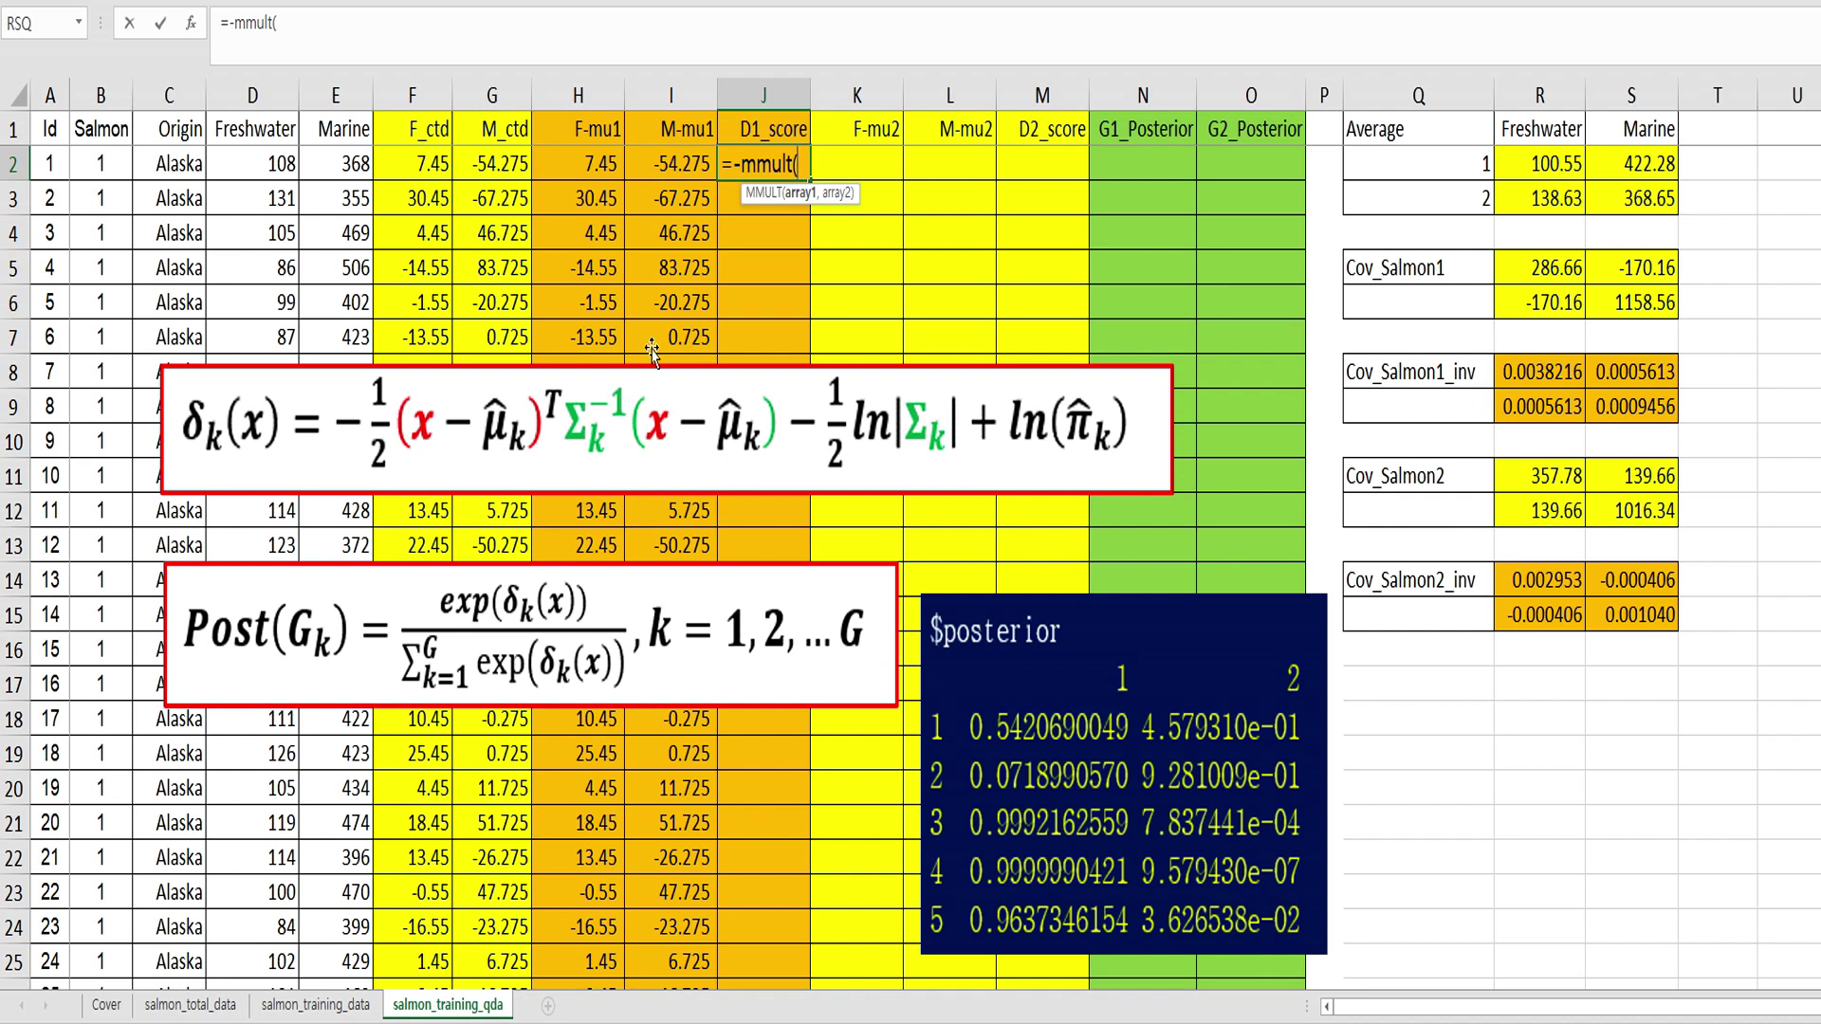
drag(597, 167, 659, 149)
text(,)
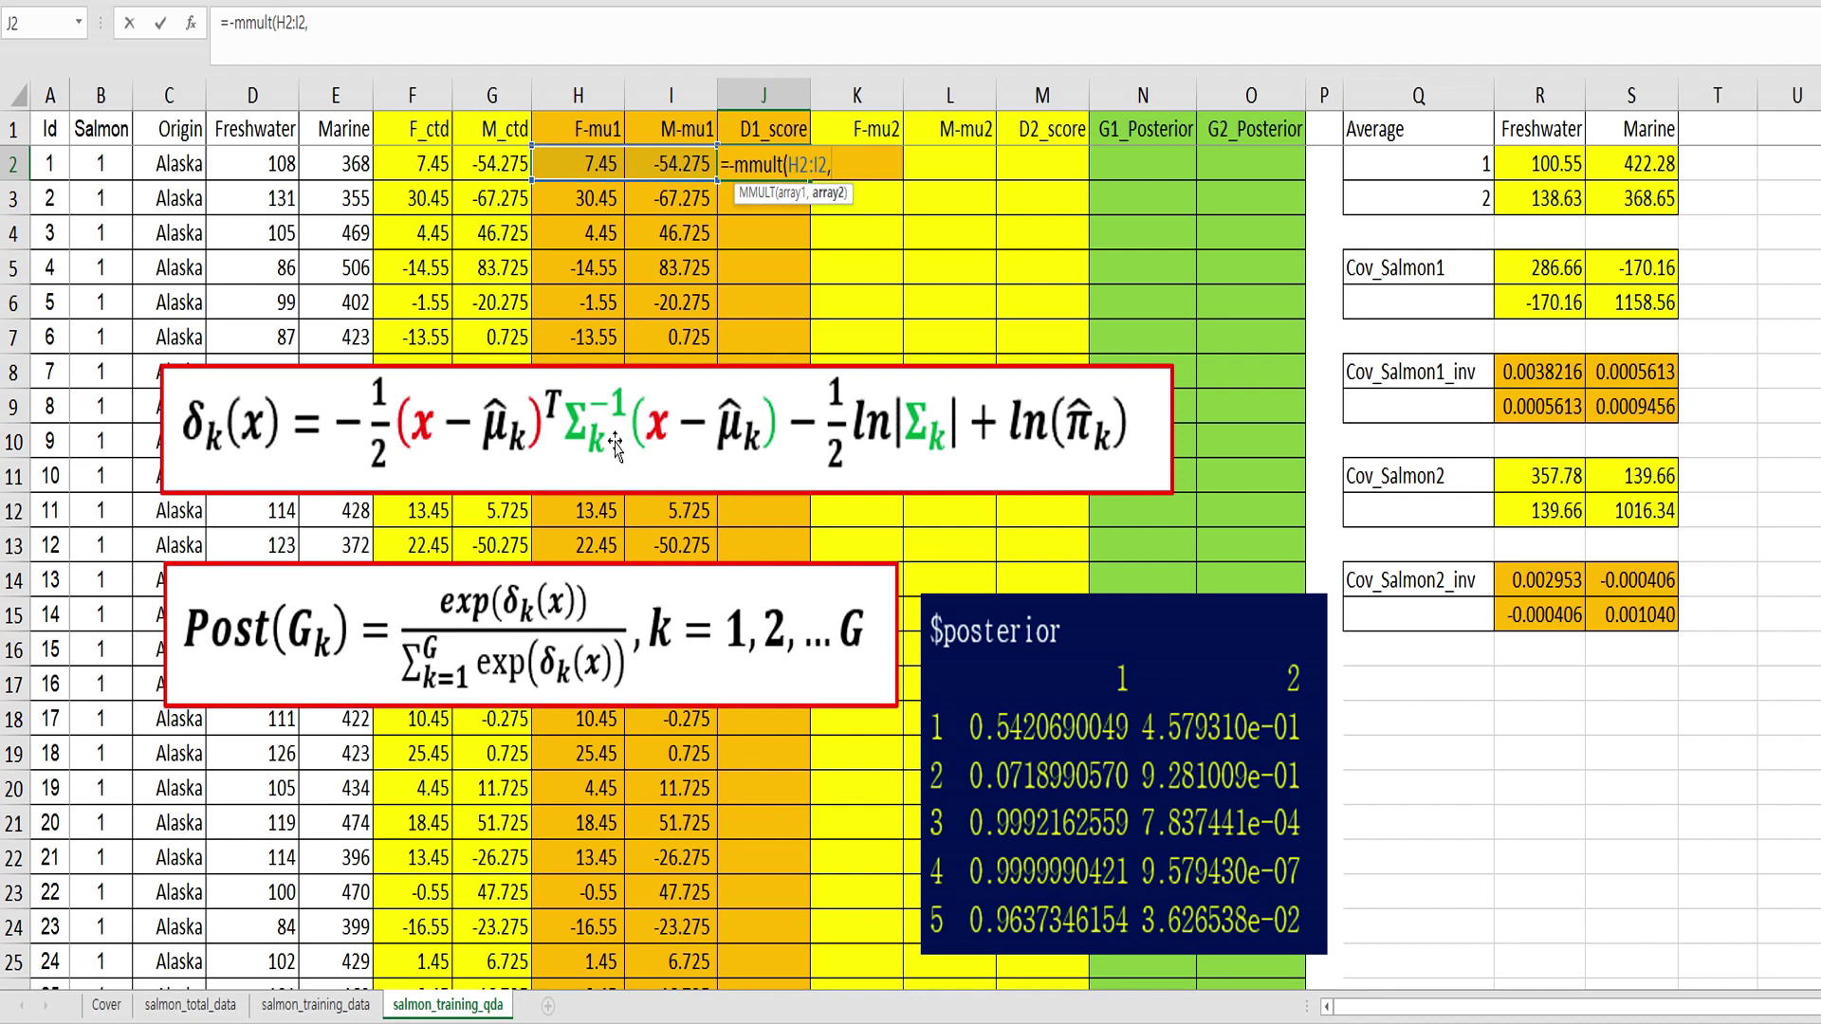
drag(1559, 372, 1620, 408)
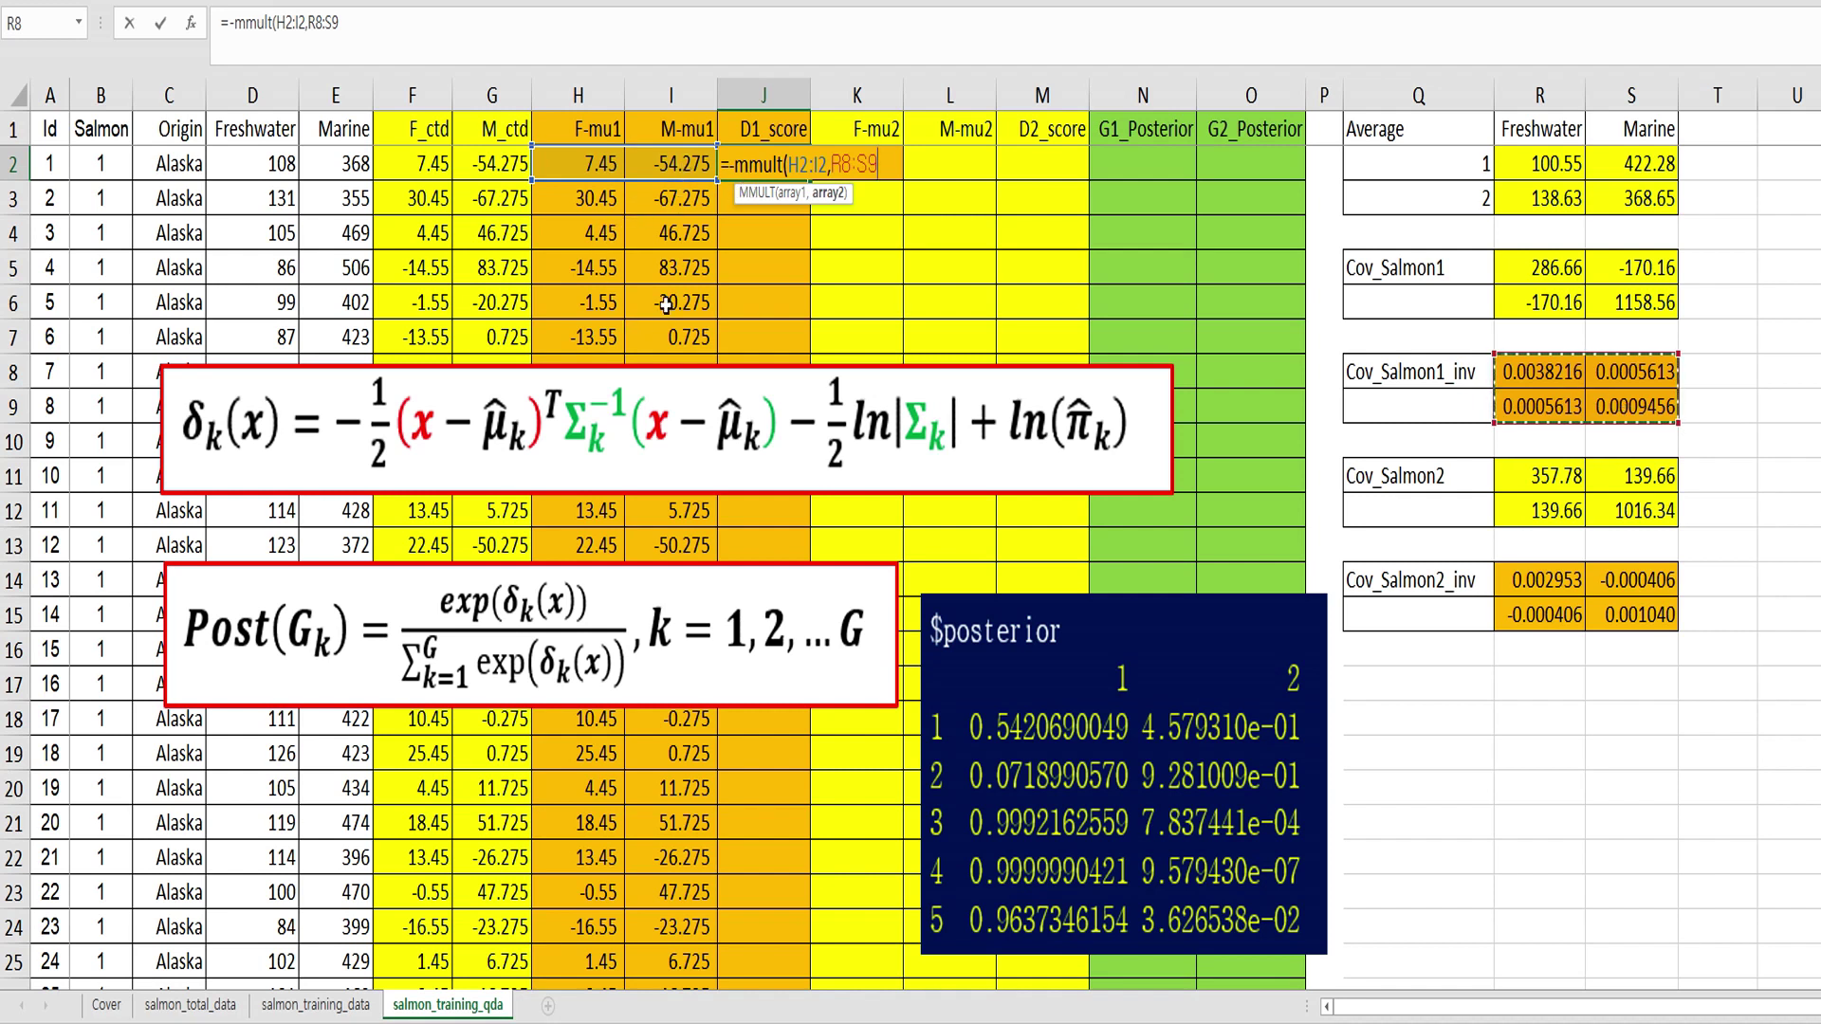
key(F4)
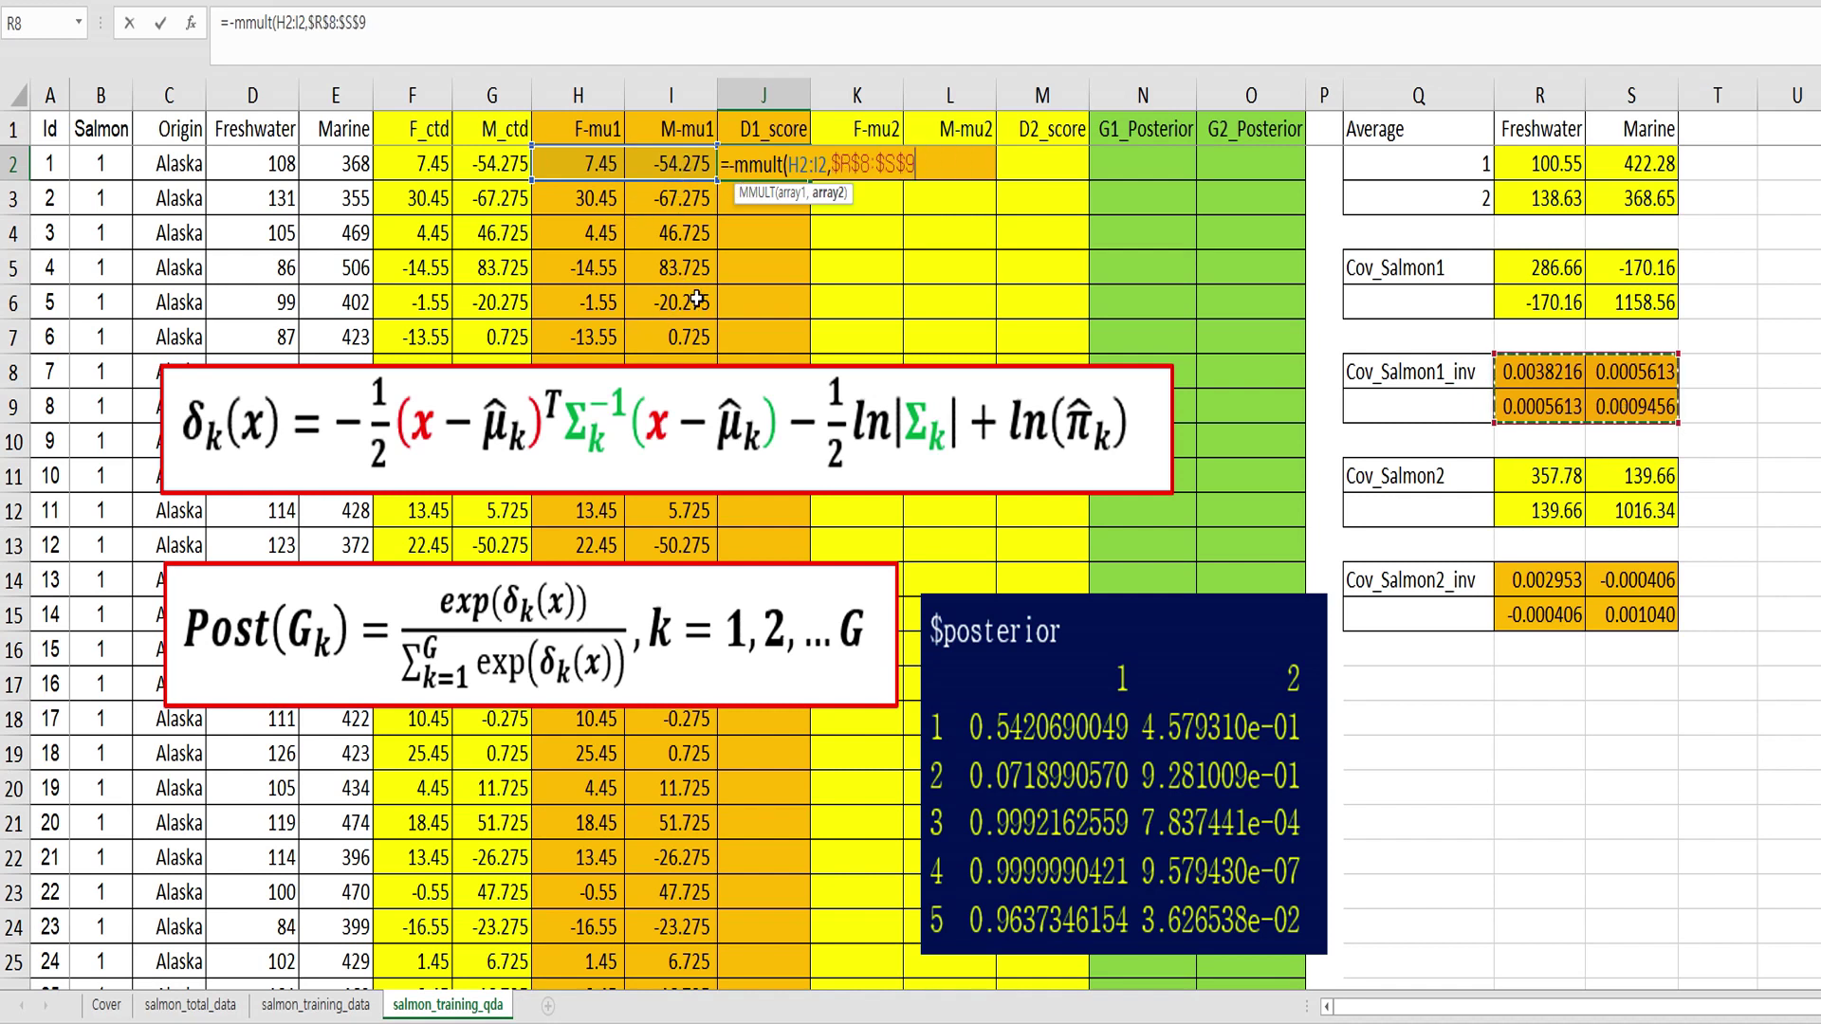
text())
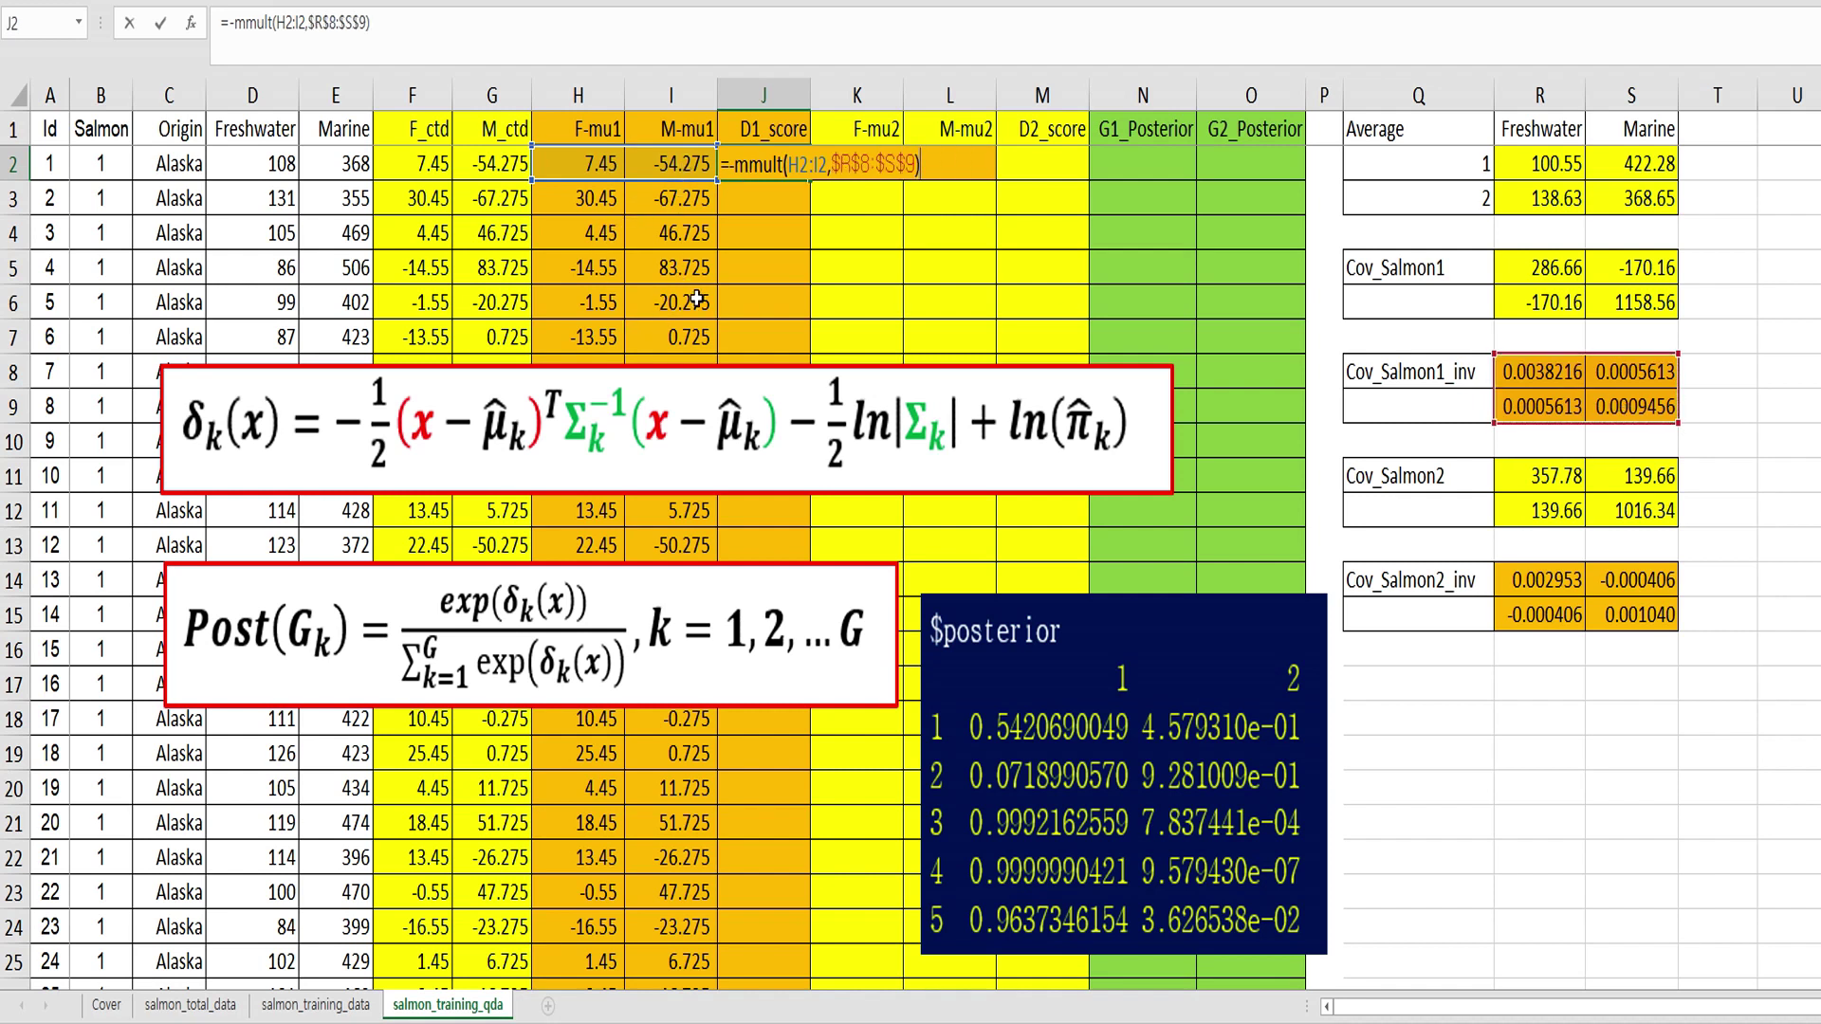
- Nest the J2 product in an outer MMULT with the transposed deviations, giving =-MMULT(MMULT(H2:I2,$R$8:$S$9),TRANSPOSE(H2:I2))
click(239, 21)
text(mmult()
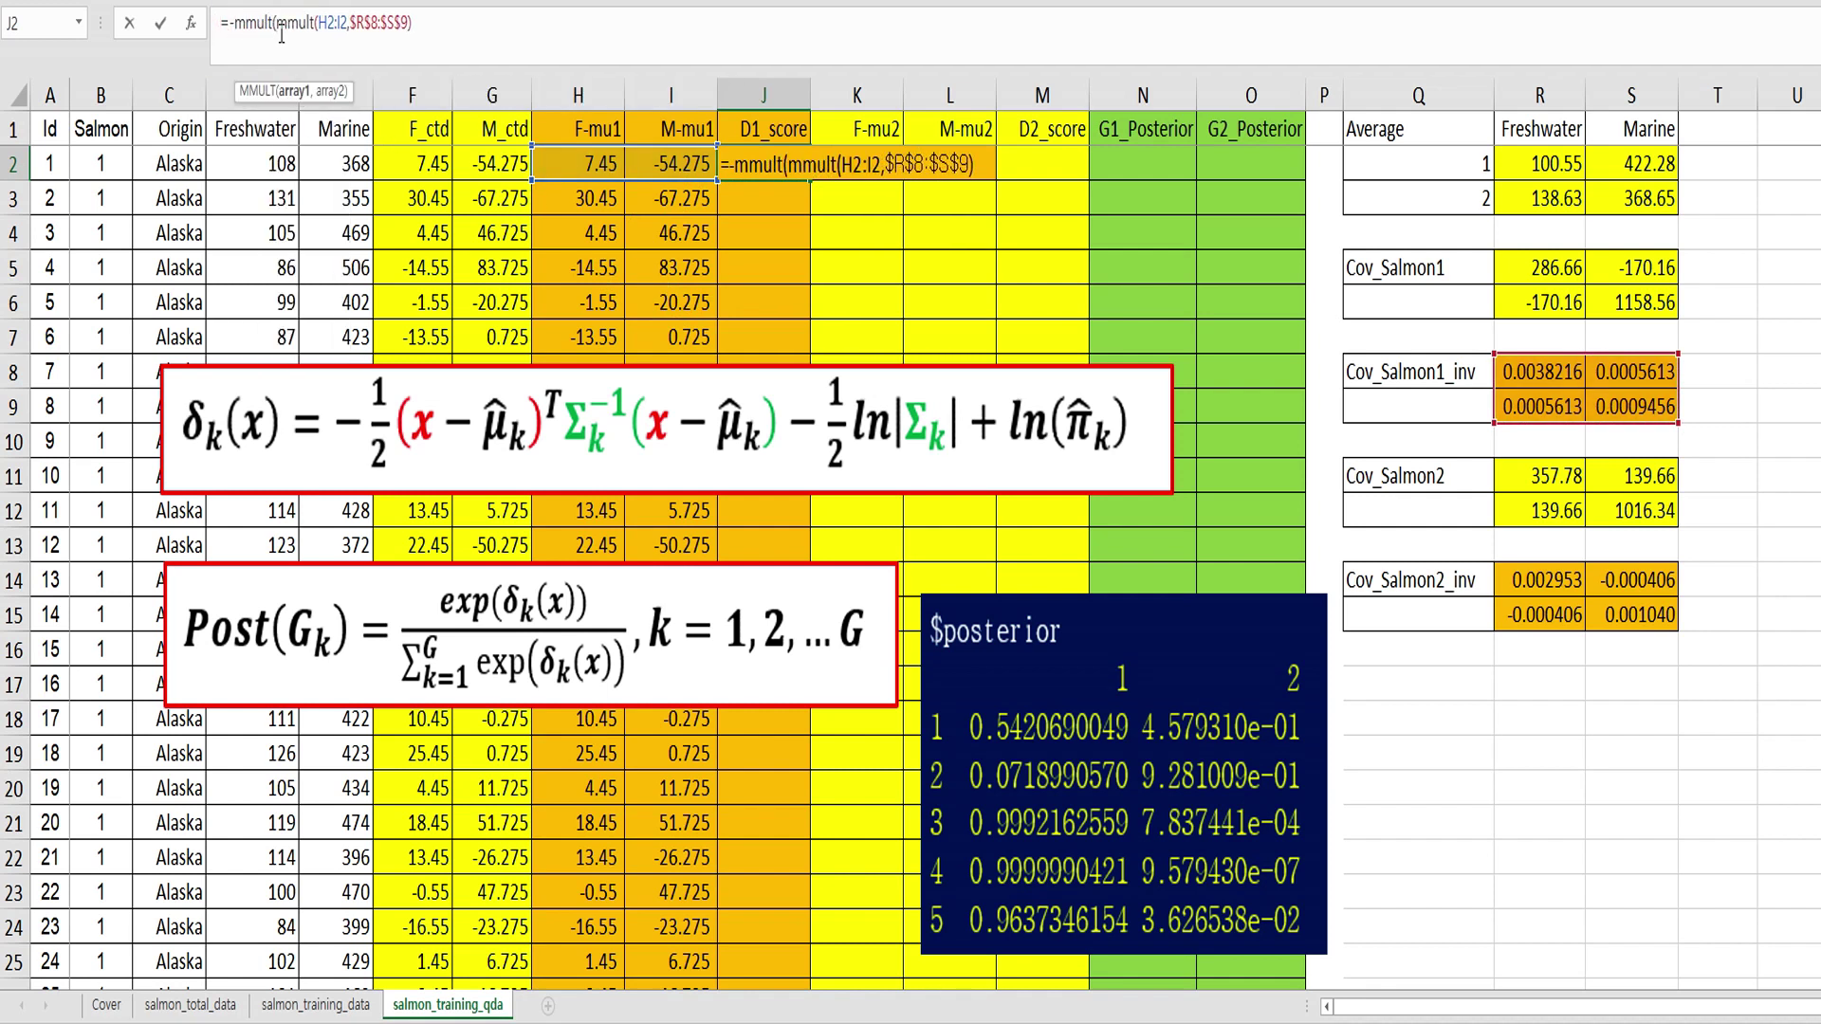
click(413, 20)
text(,transp)
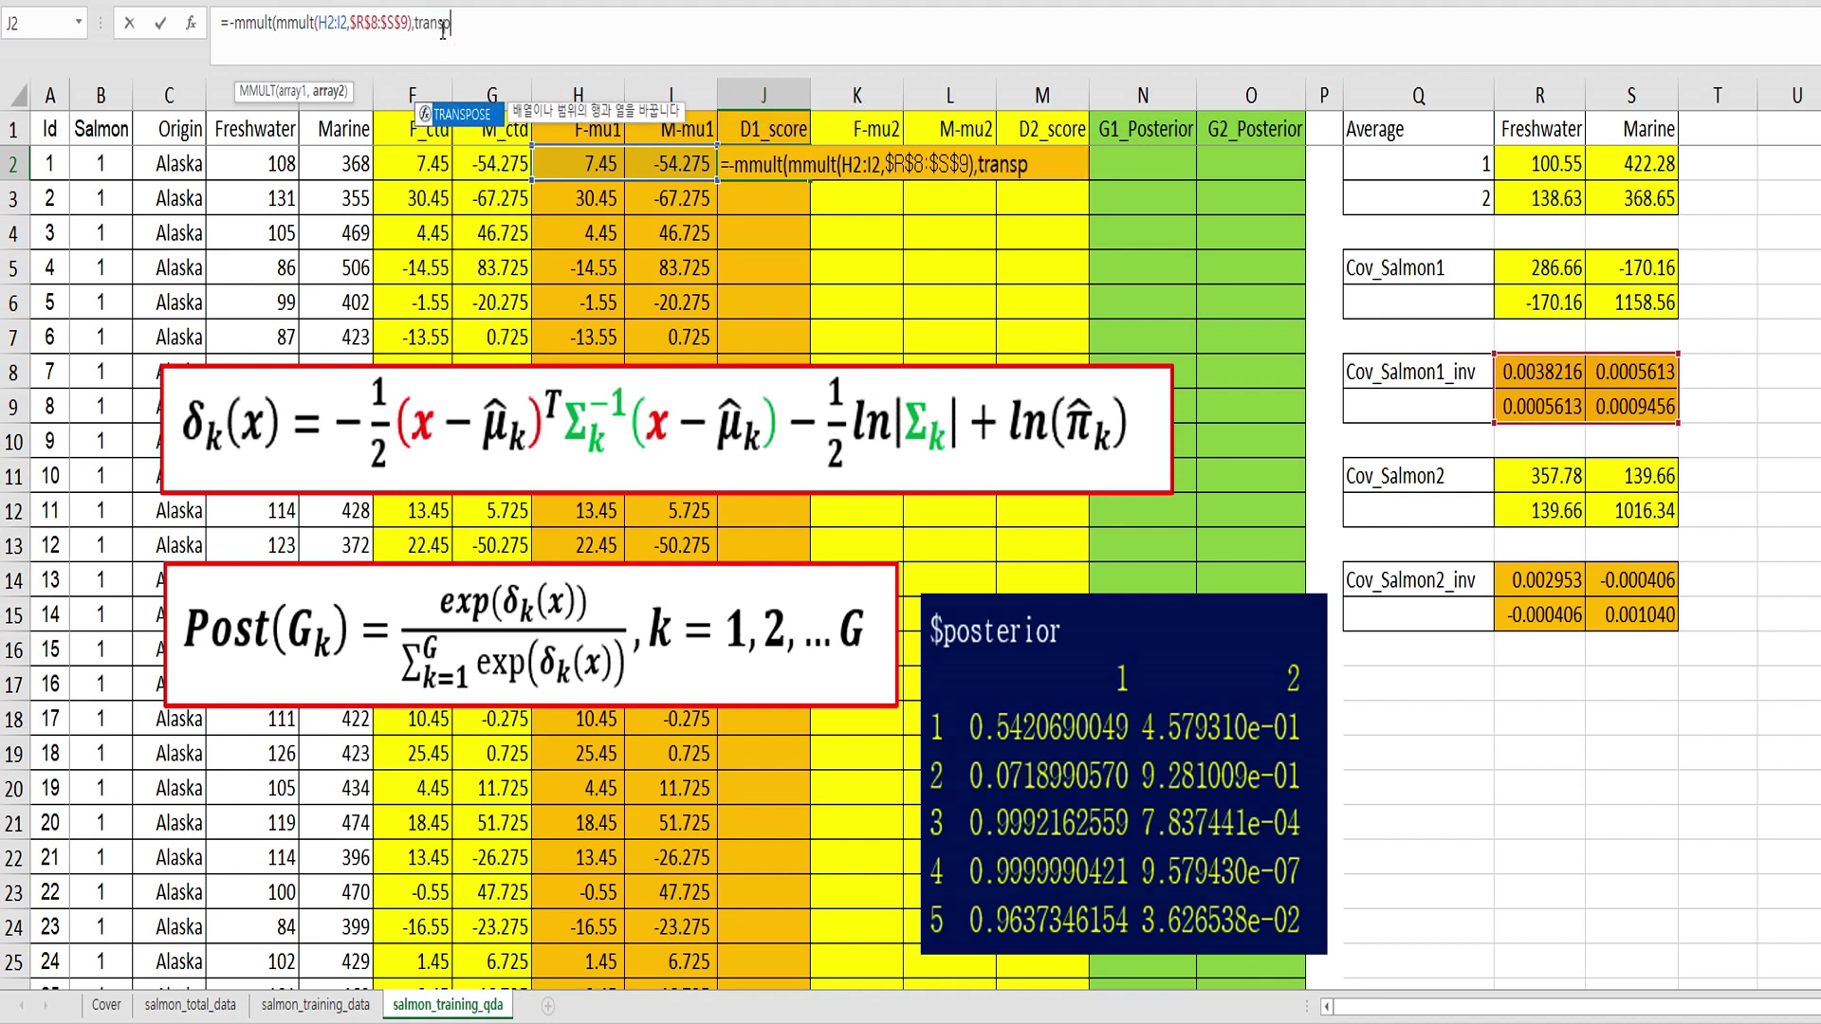
text(ose()
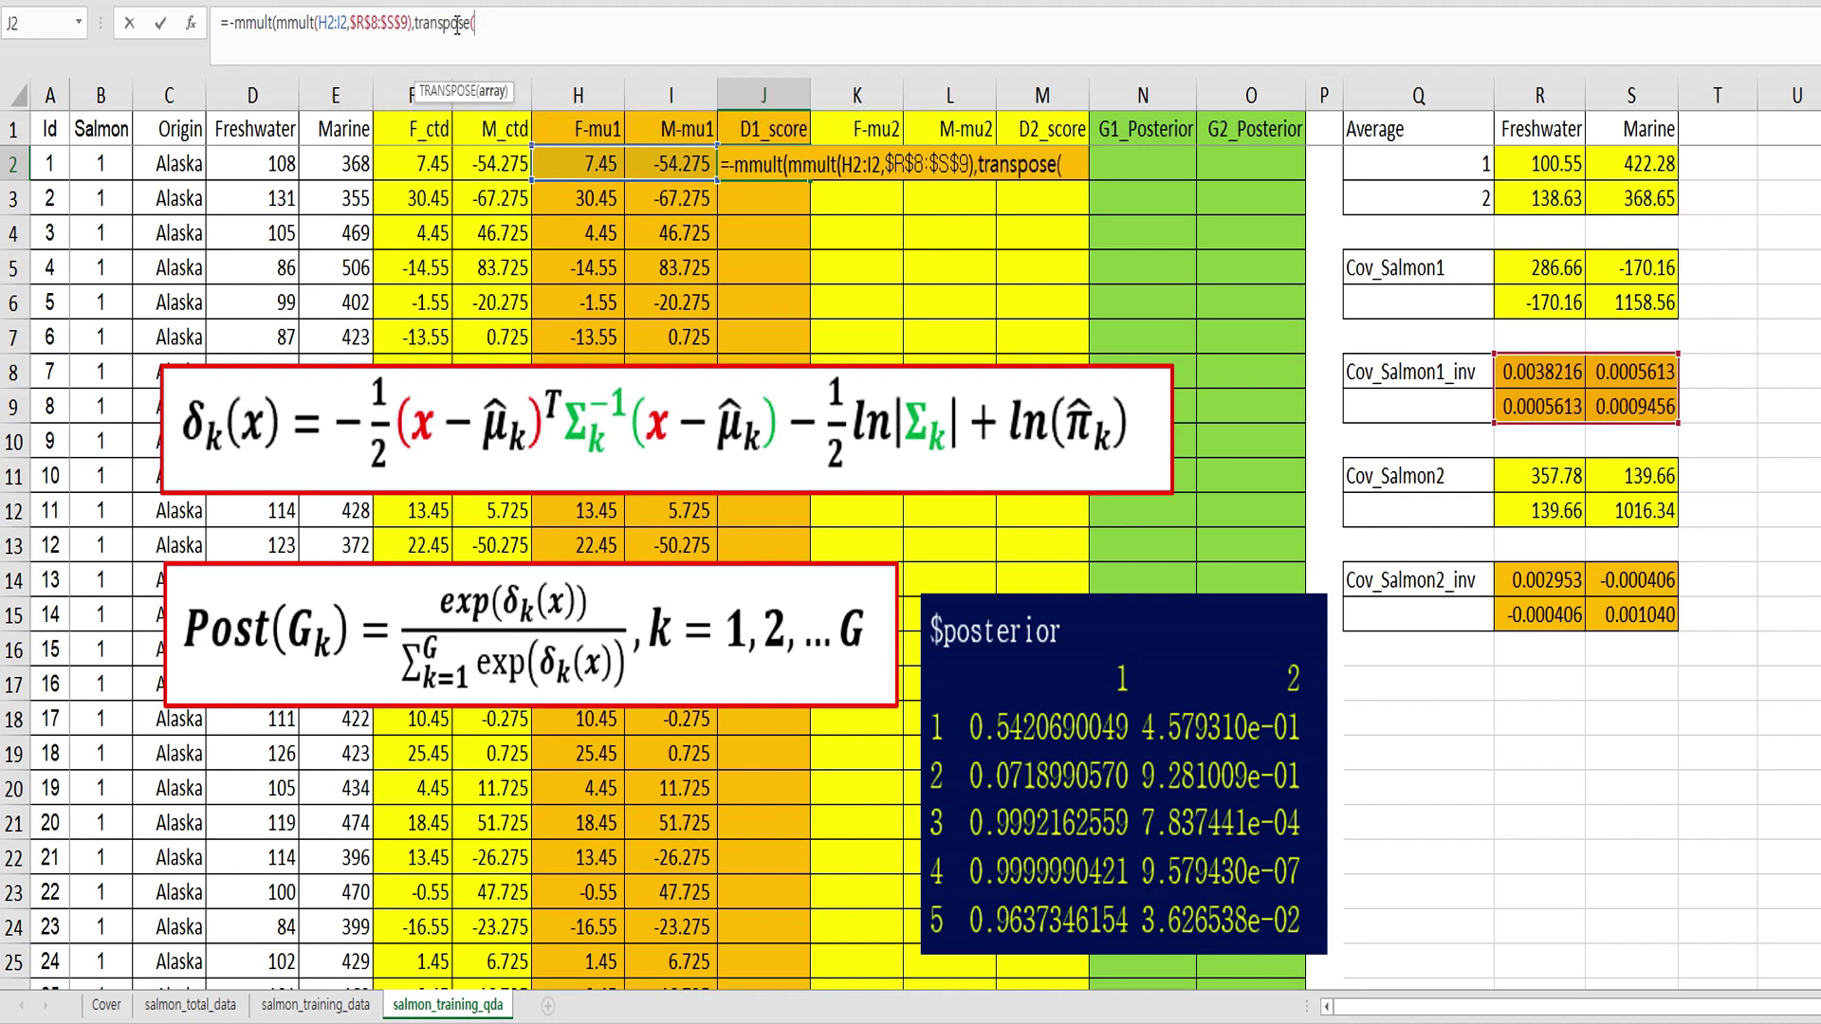
drag(596, 165, 634, 157)
text()))
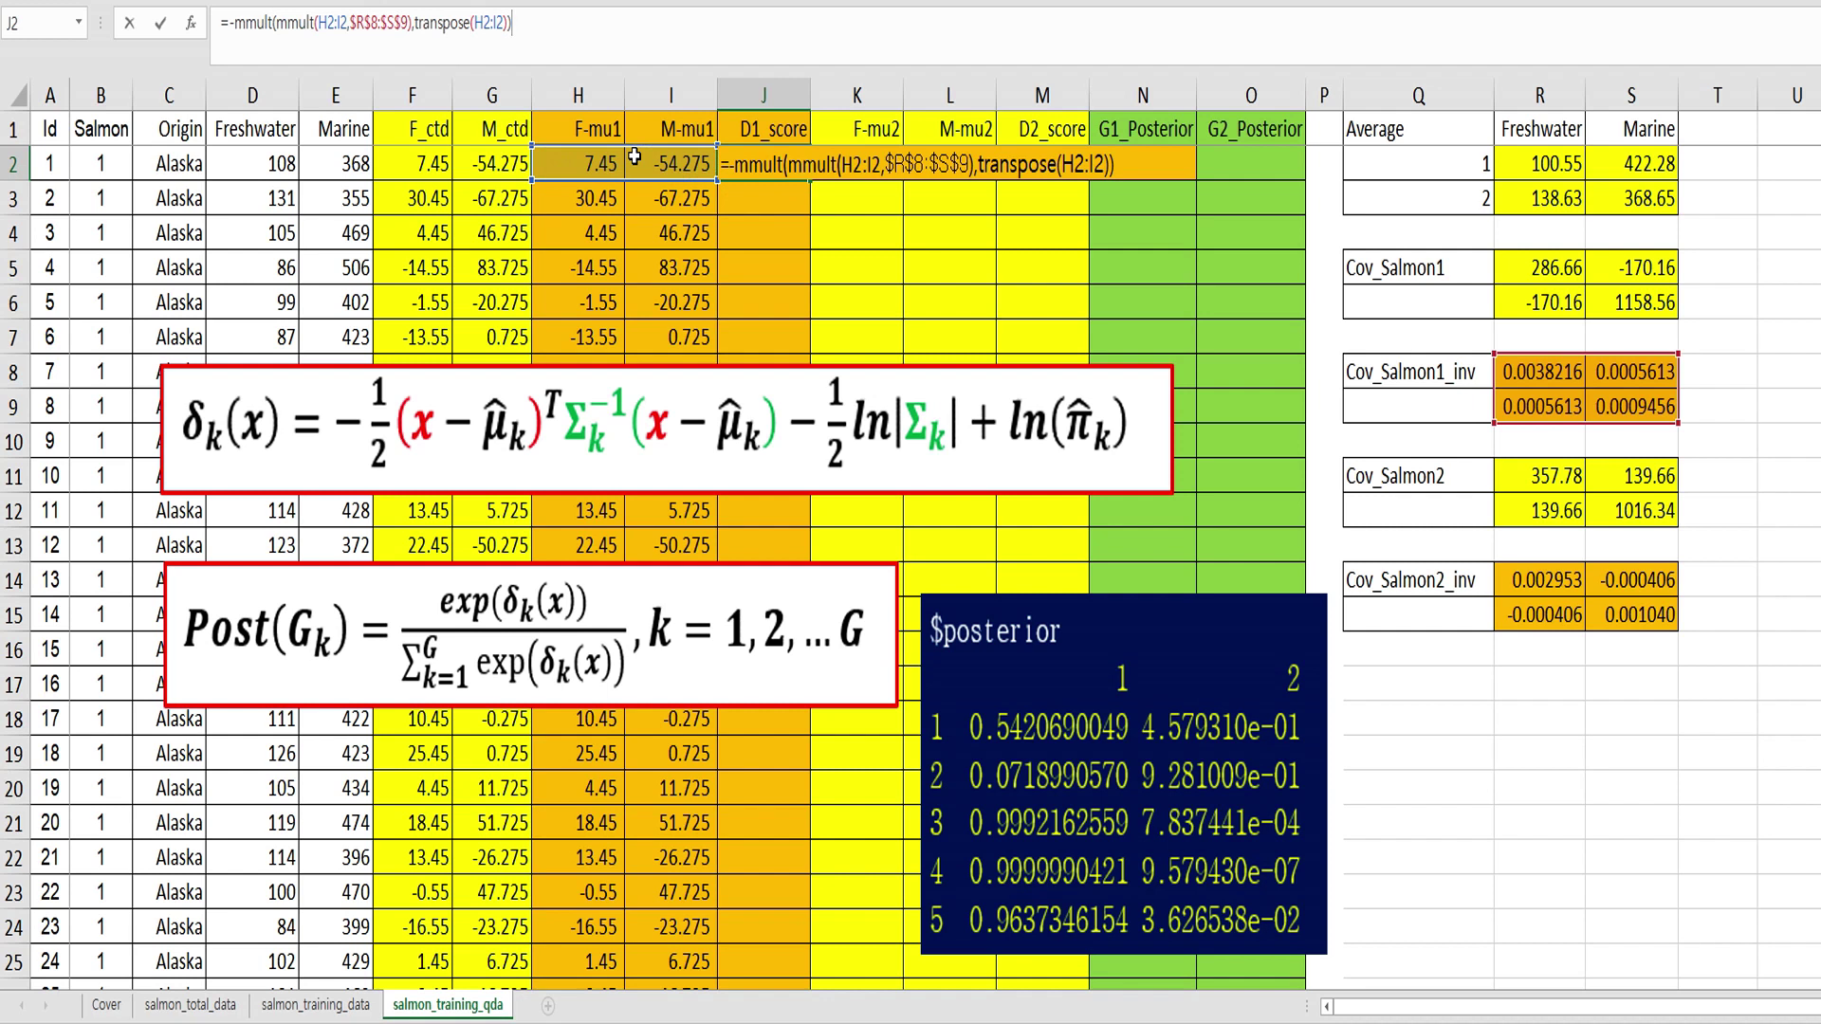
- Complete J2 as an array formula by appending /2-LN(MDETERM($R$5:$S$6))/2+LN(0.5), and fill it down the D1_score column
text(/2-ln)
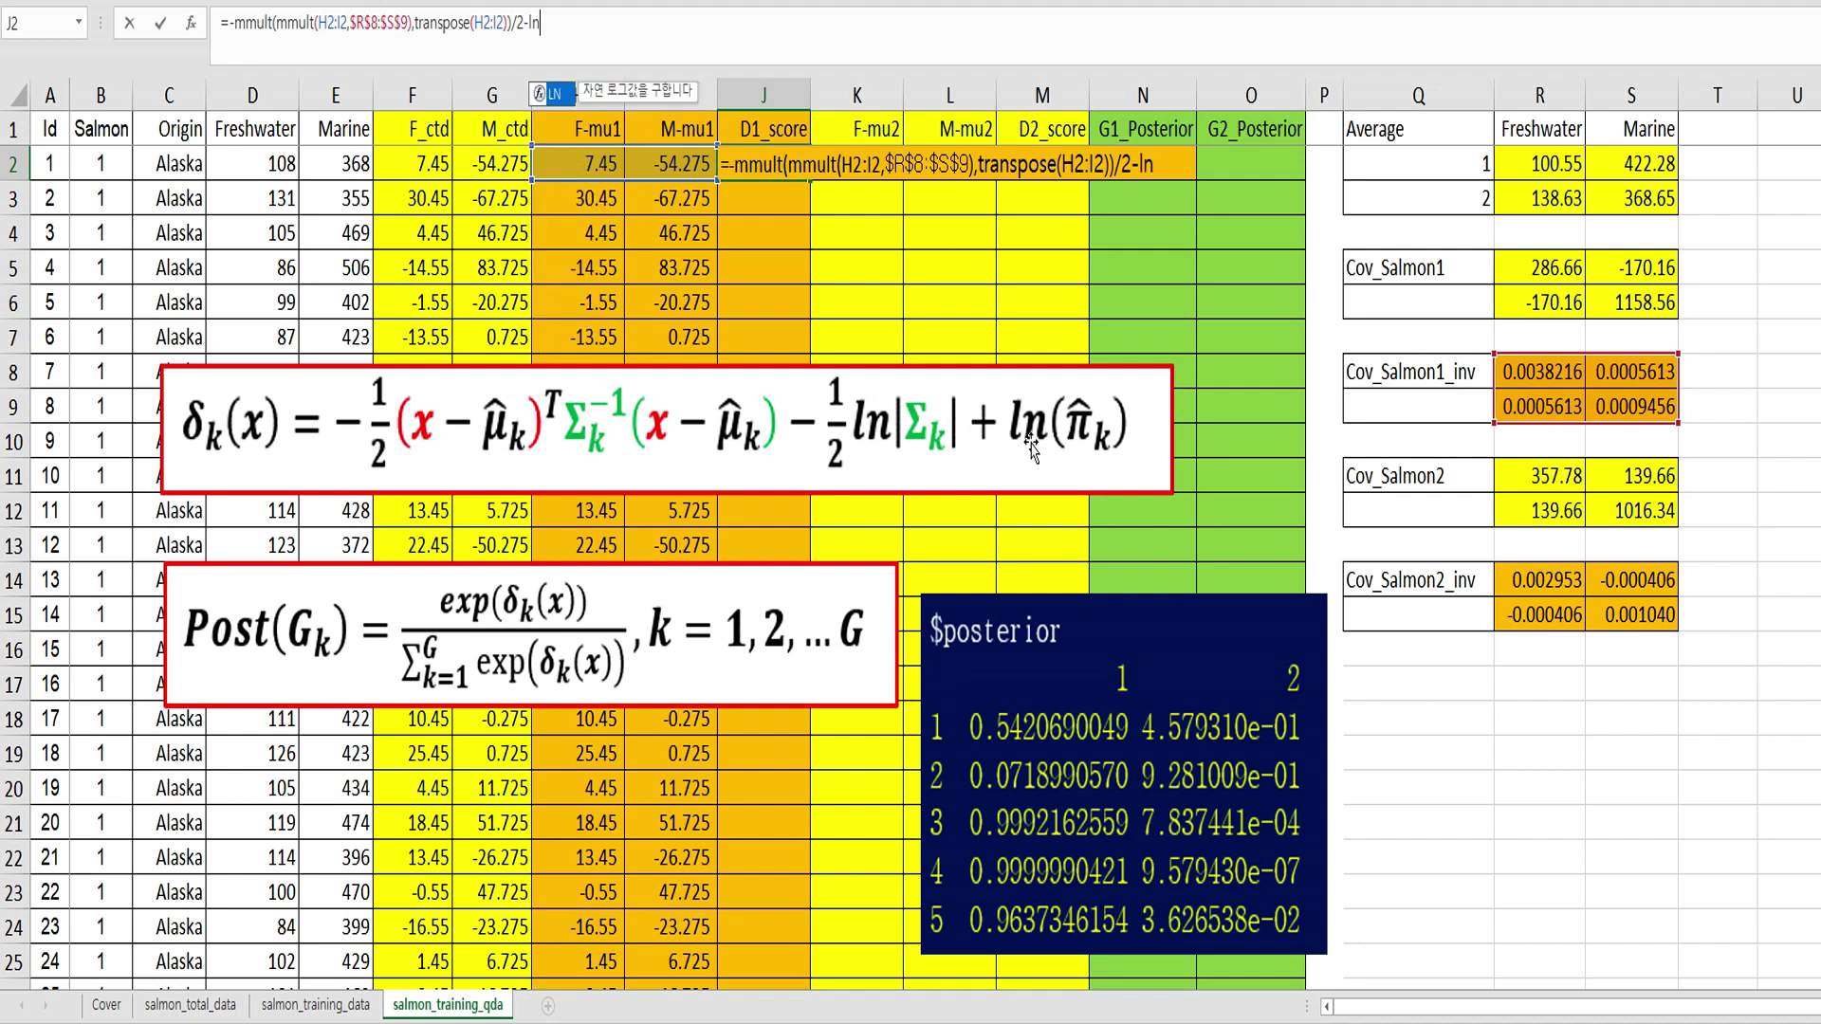
text((m)
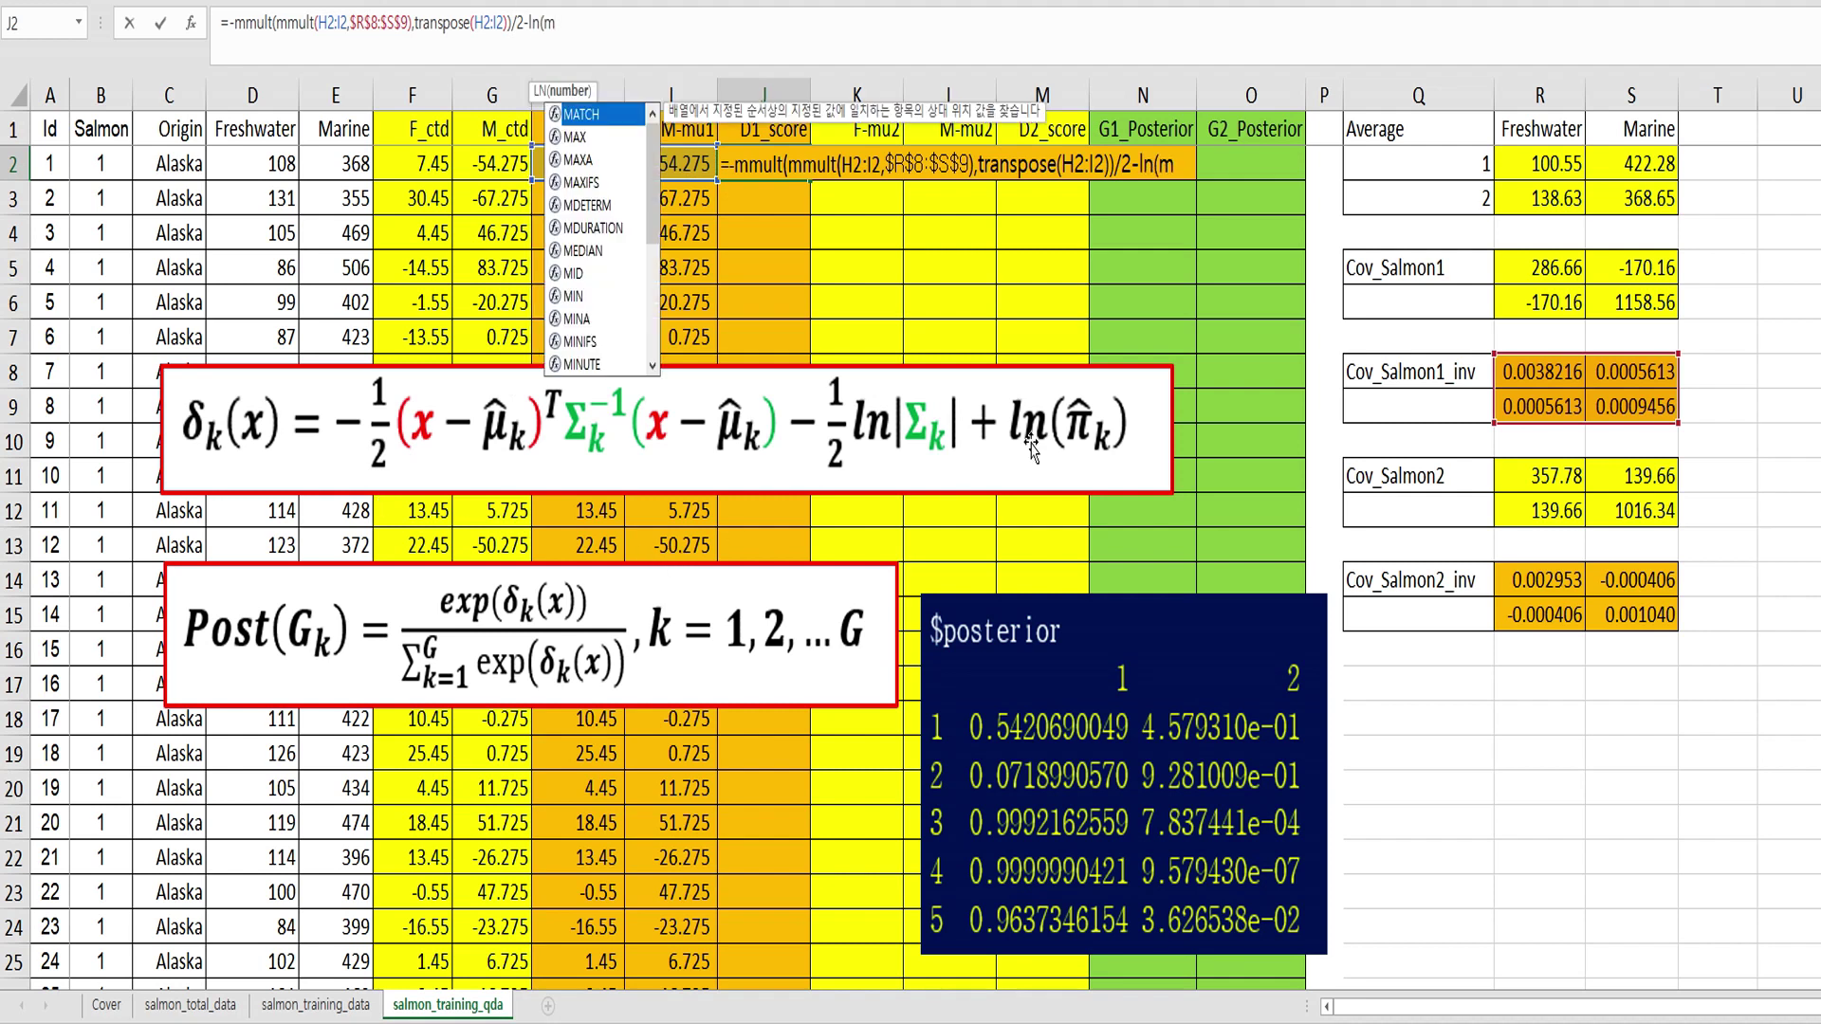
text(determ()
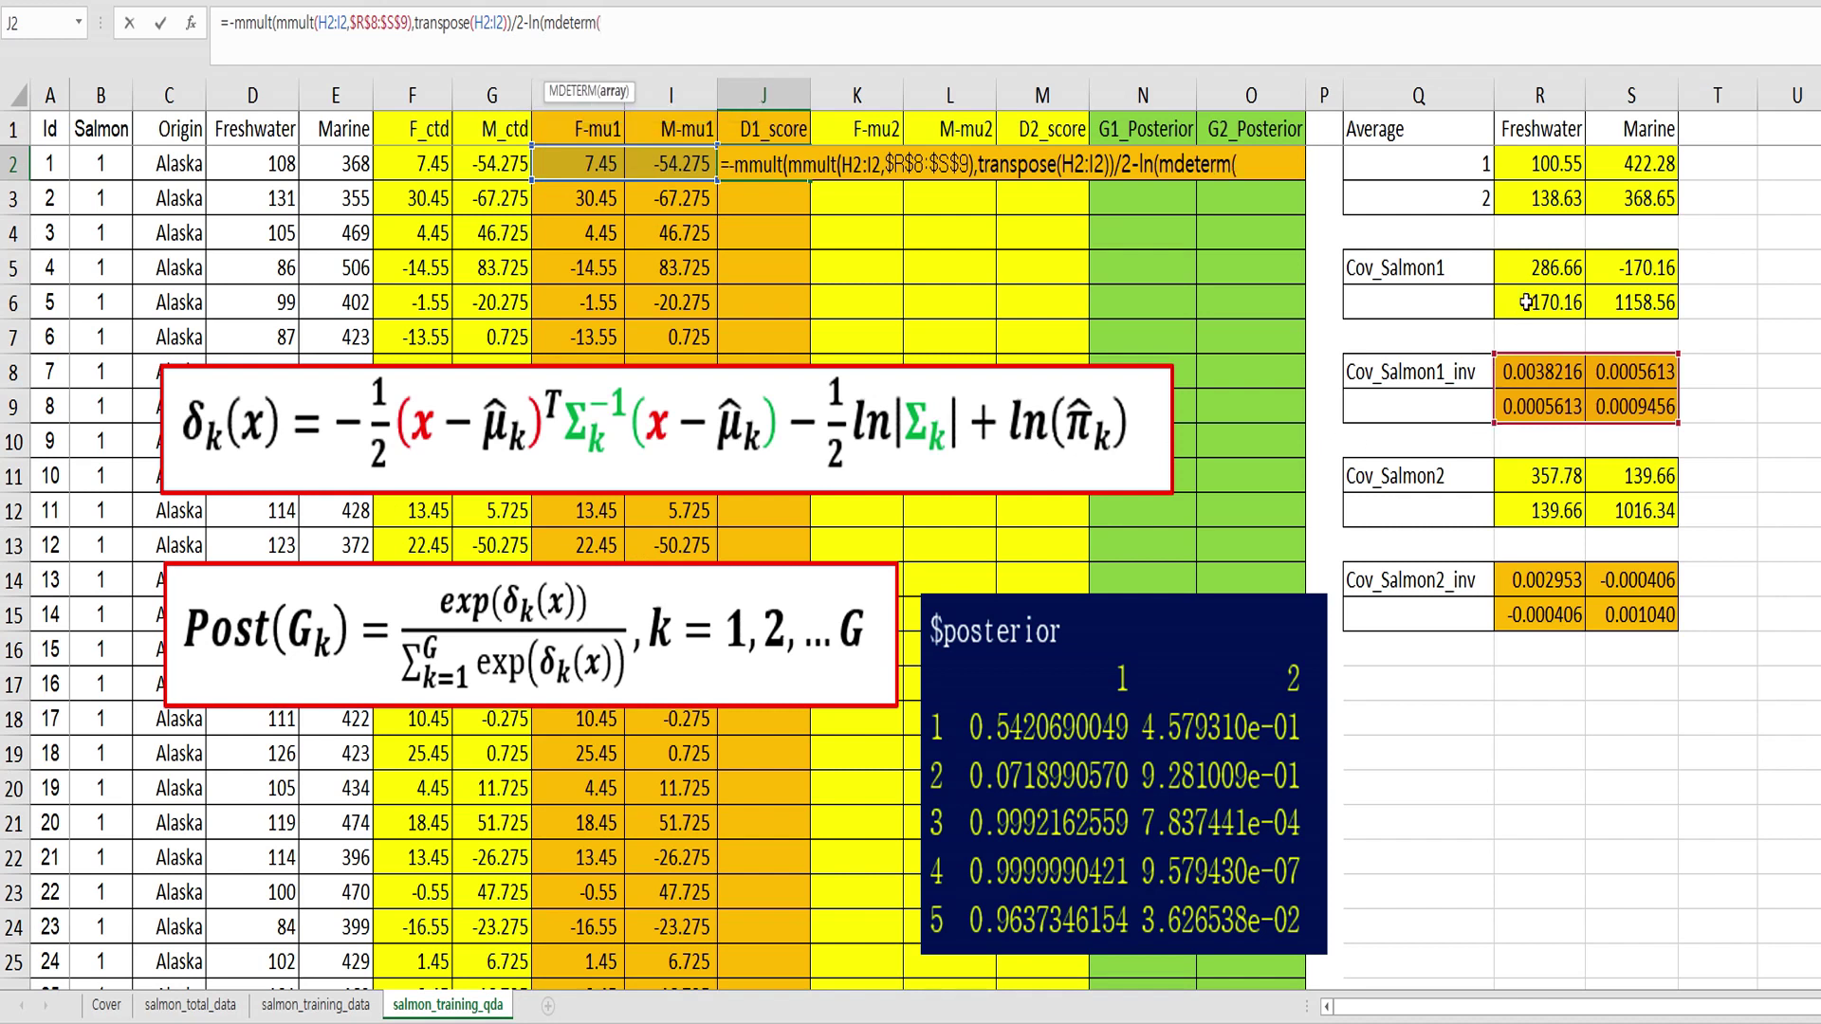
drag(1542, 274, 1606, 298)
key(F4)
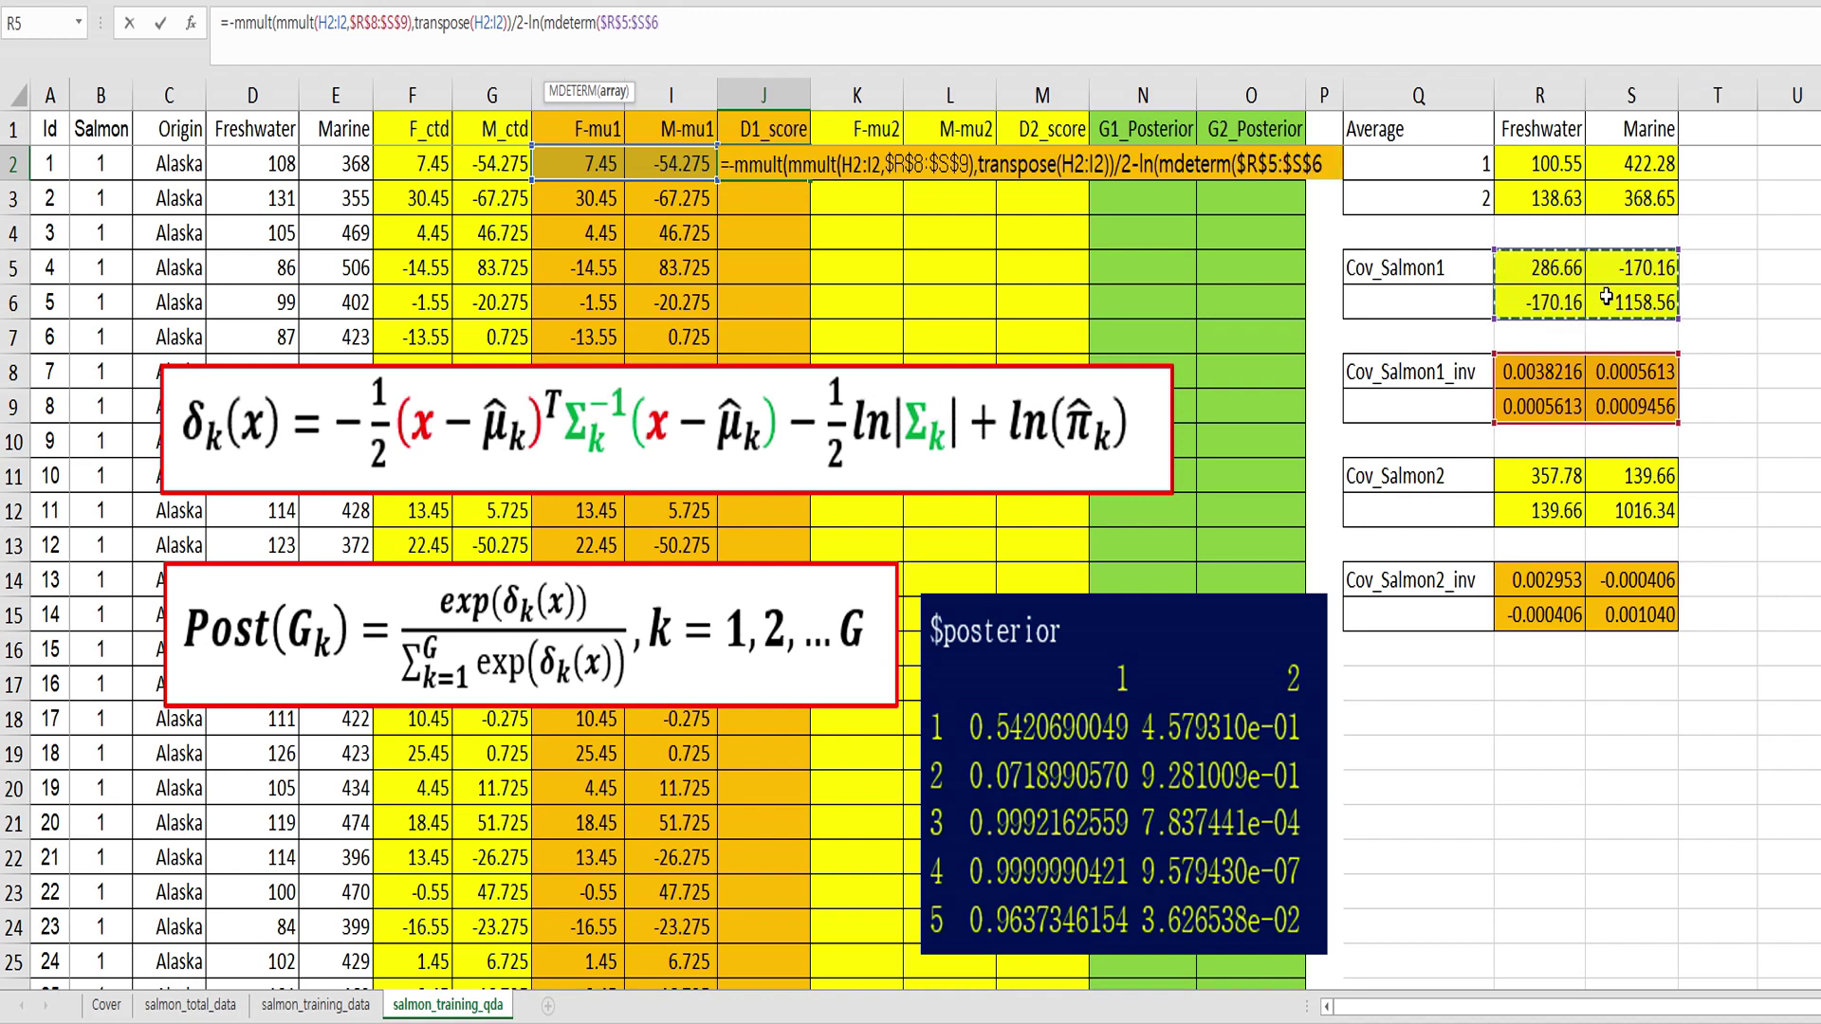
text())/)
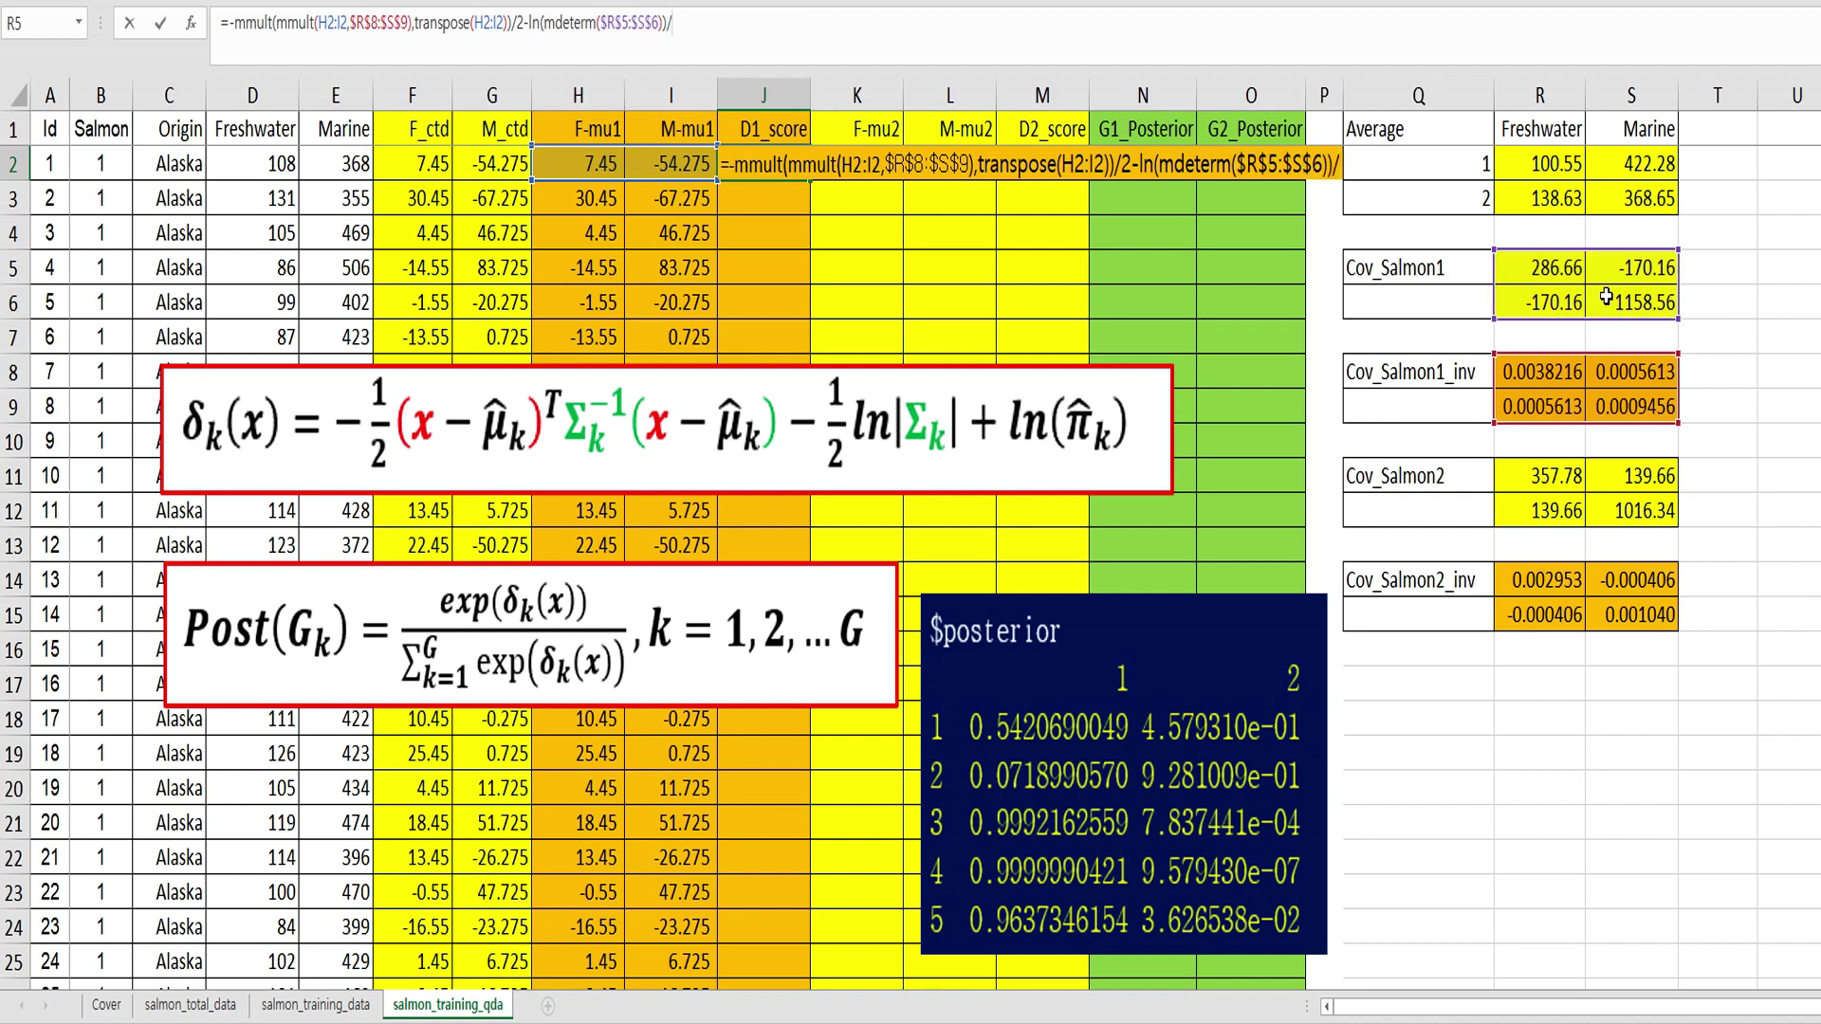
text(2+ln()
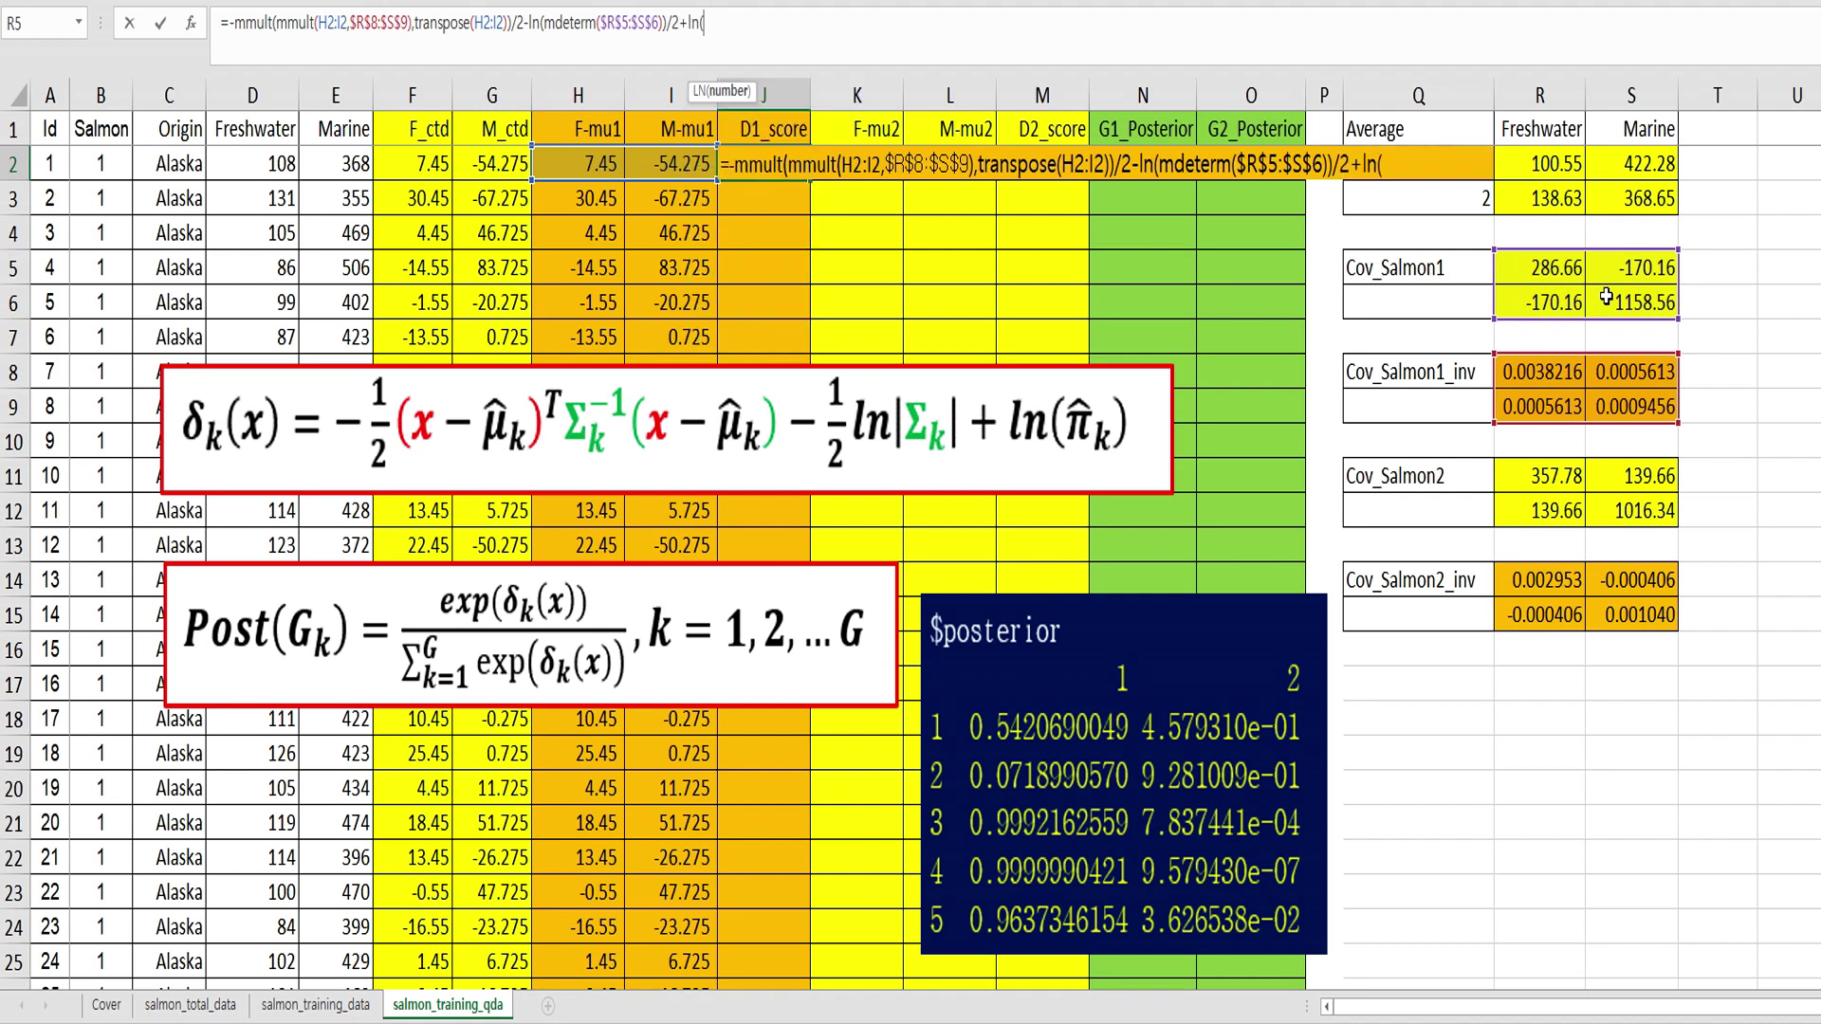
text(0.5))
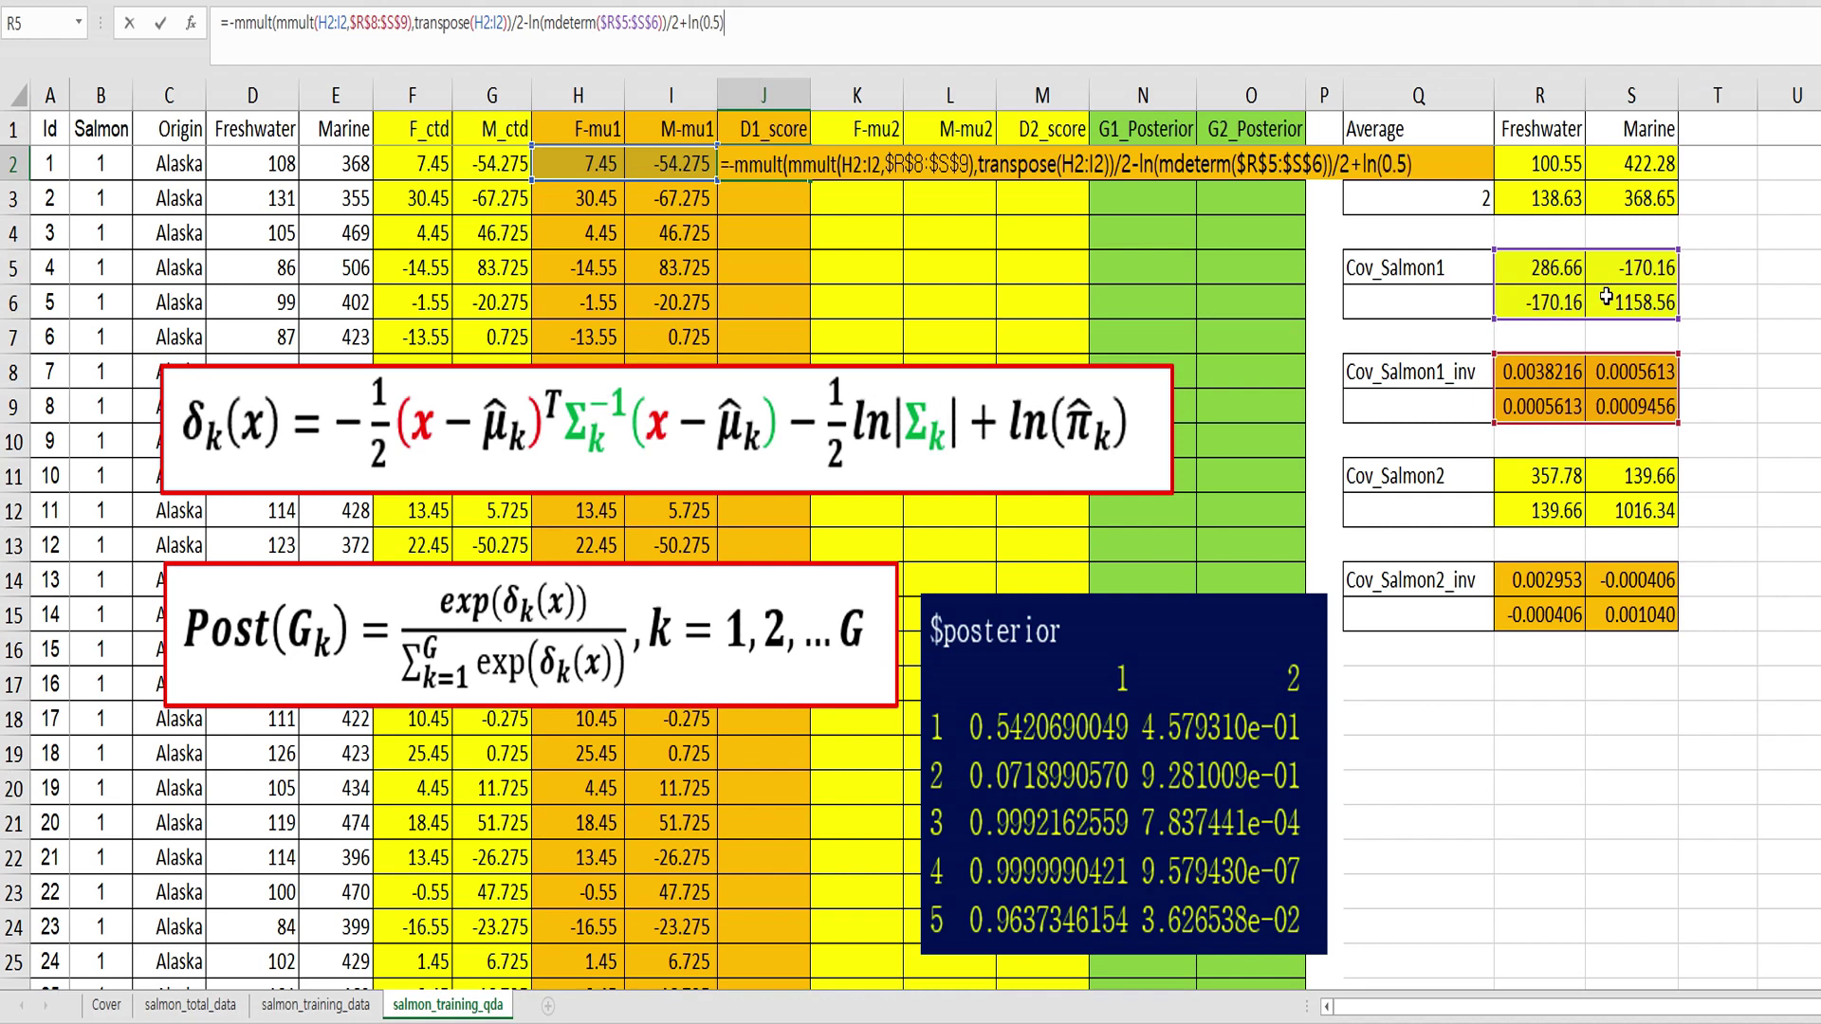
key(ctrl+shift+Return)
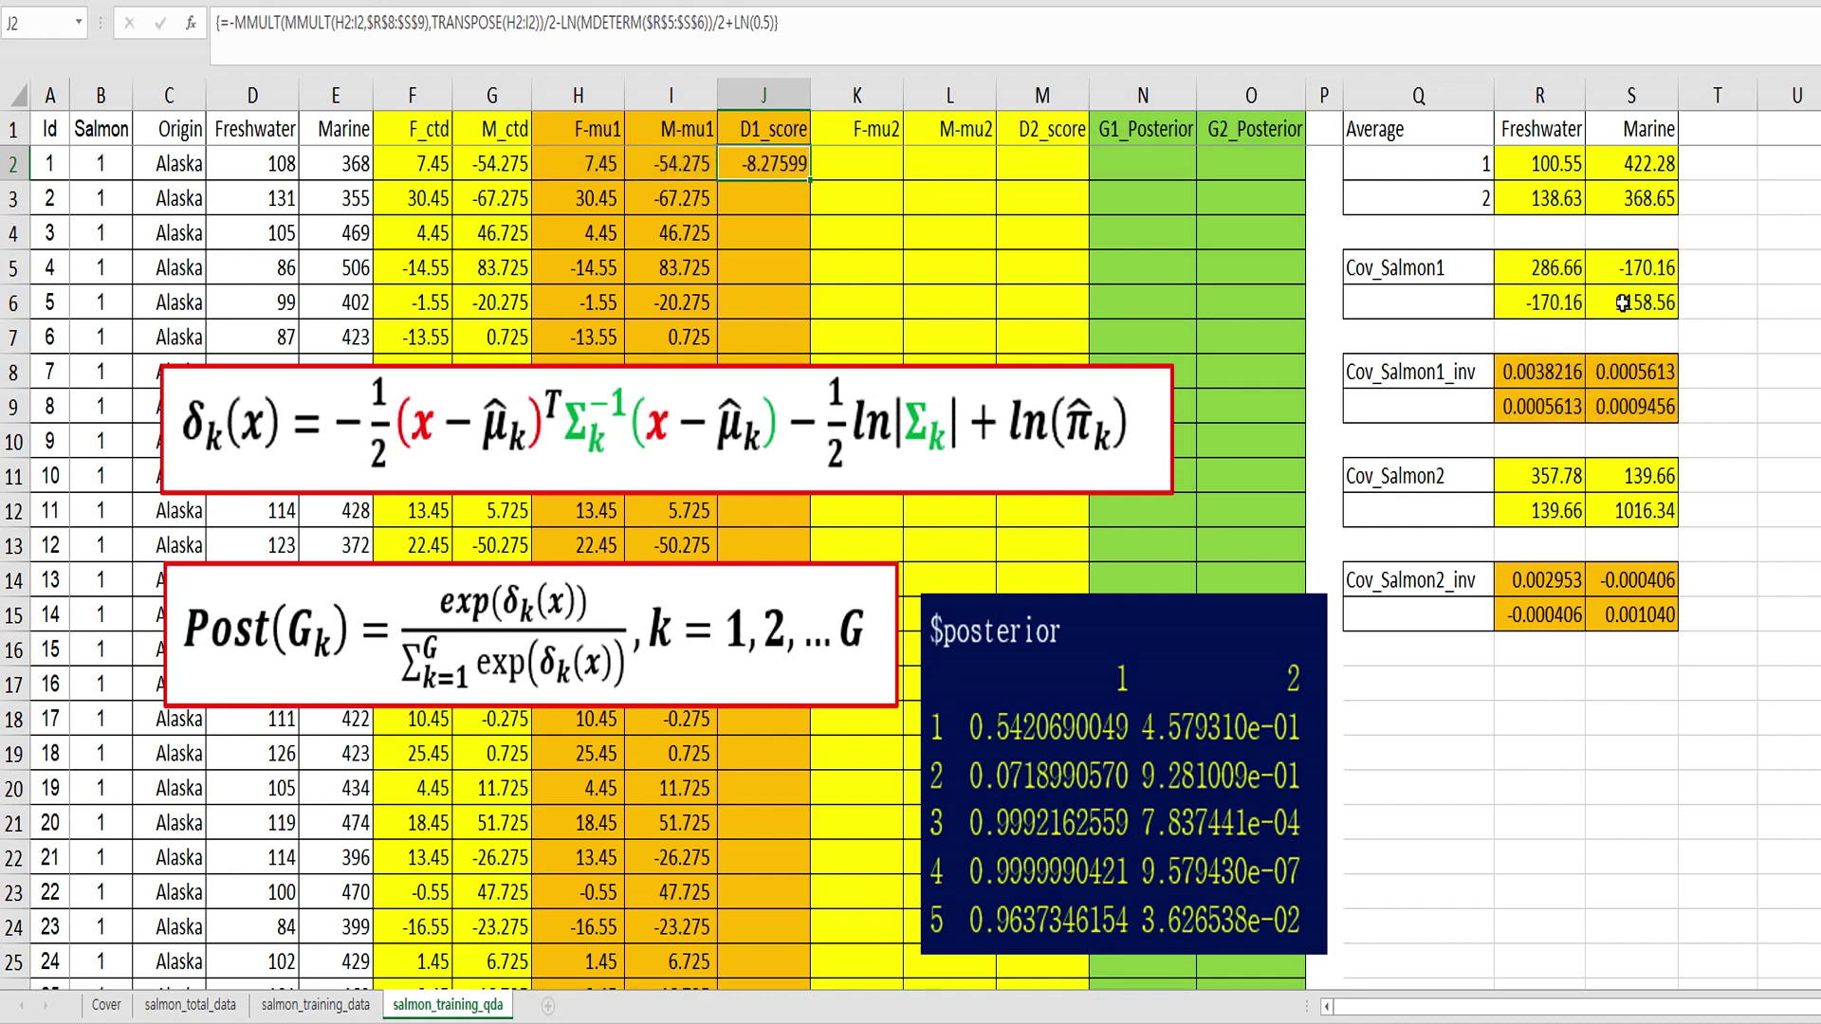
double_click(813, 182)
- Enter =D2-$R$3 in K2 to subtract the group 2 Freshwater mean for the F-mu2 column
click(893, 176)
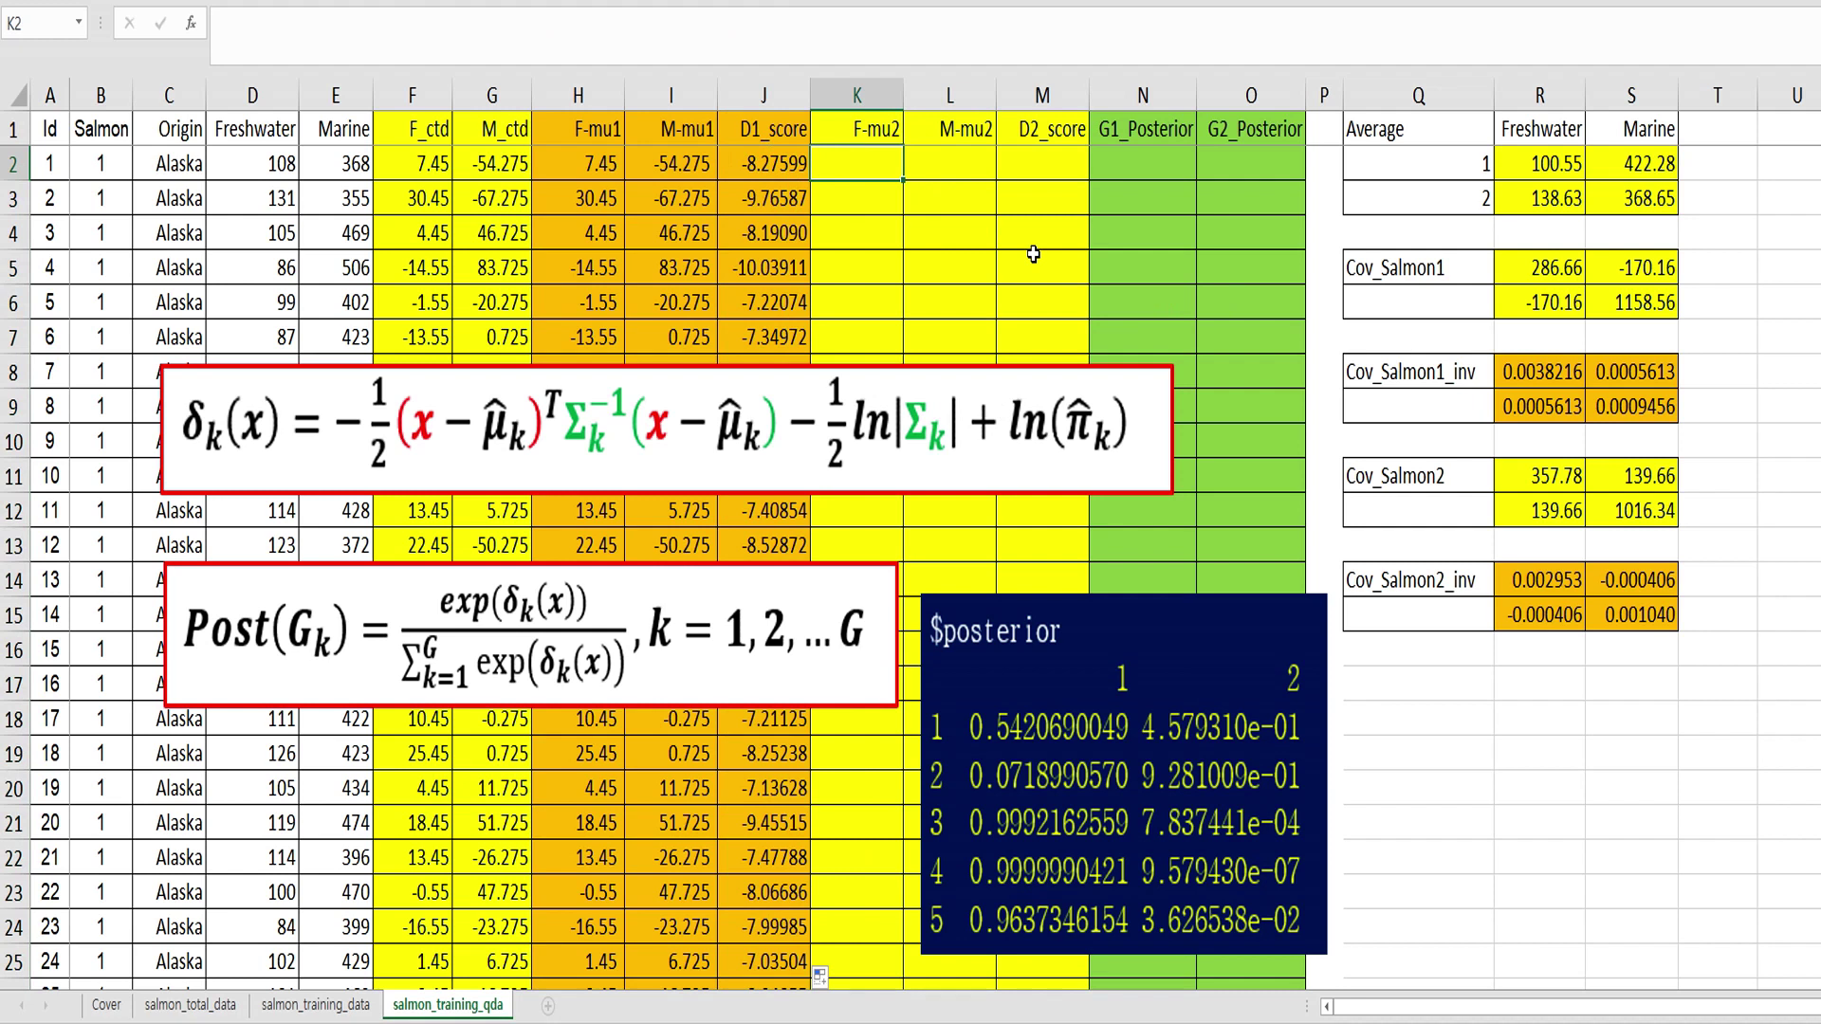
text(=)
key(Left)
key(Left)
key(Left)
key(Left)
key(Left)
key(Left)
key(Left)
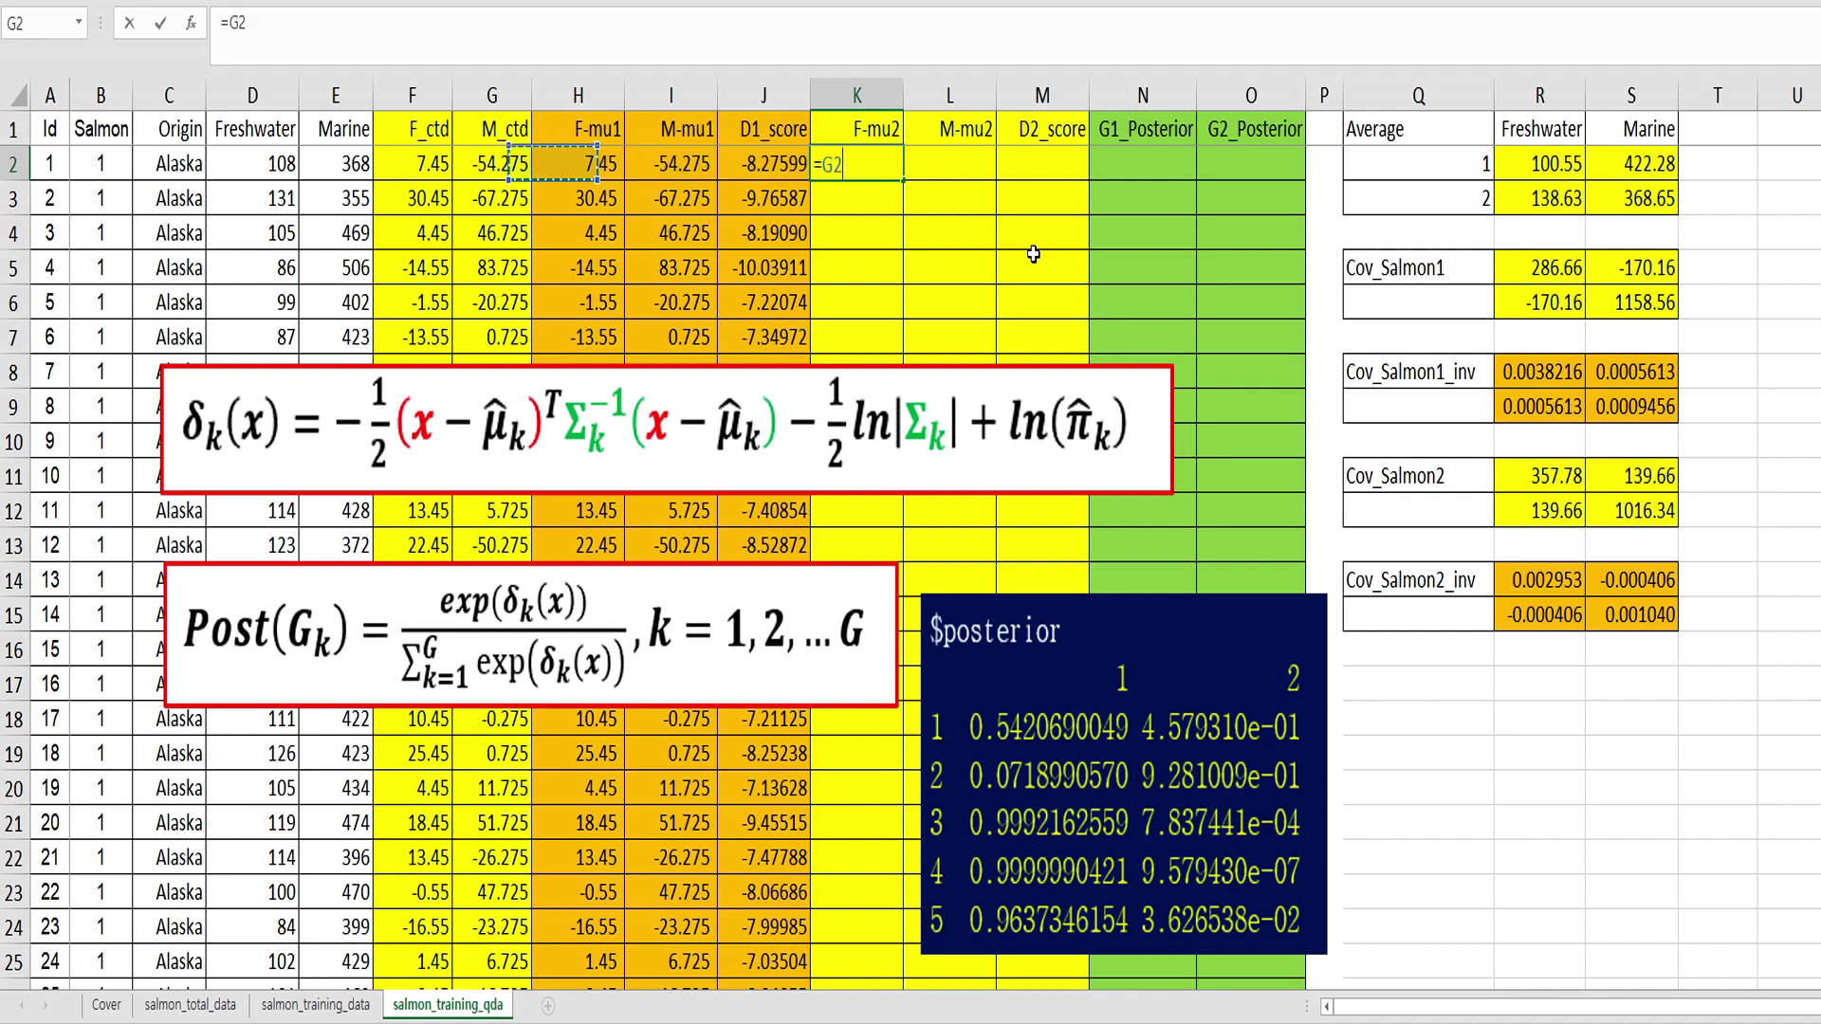
text(-)
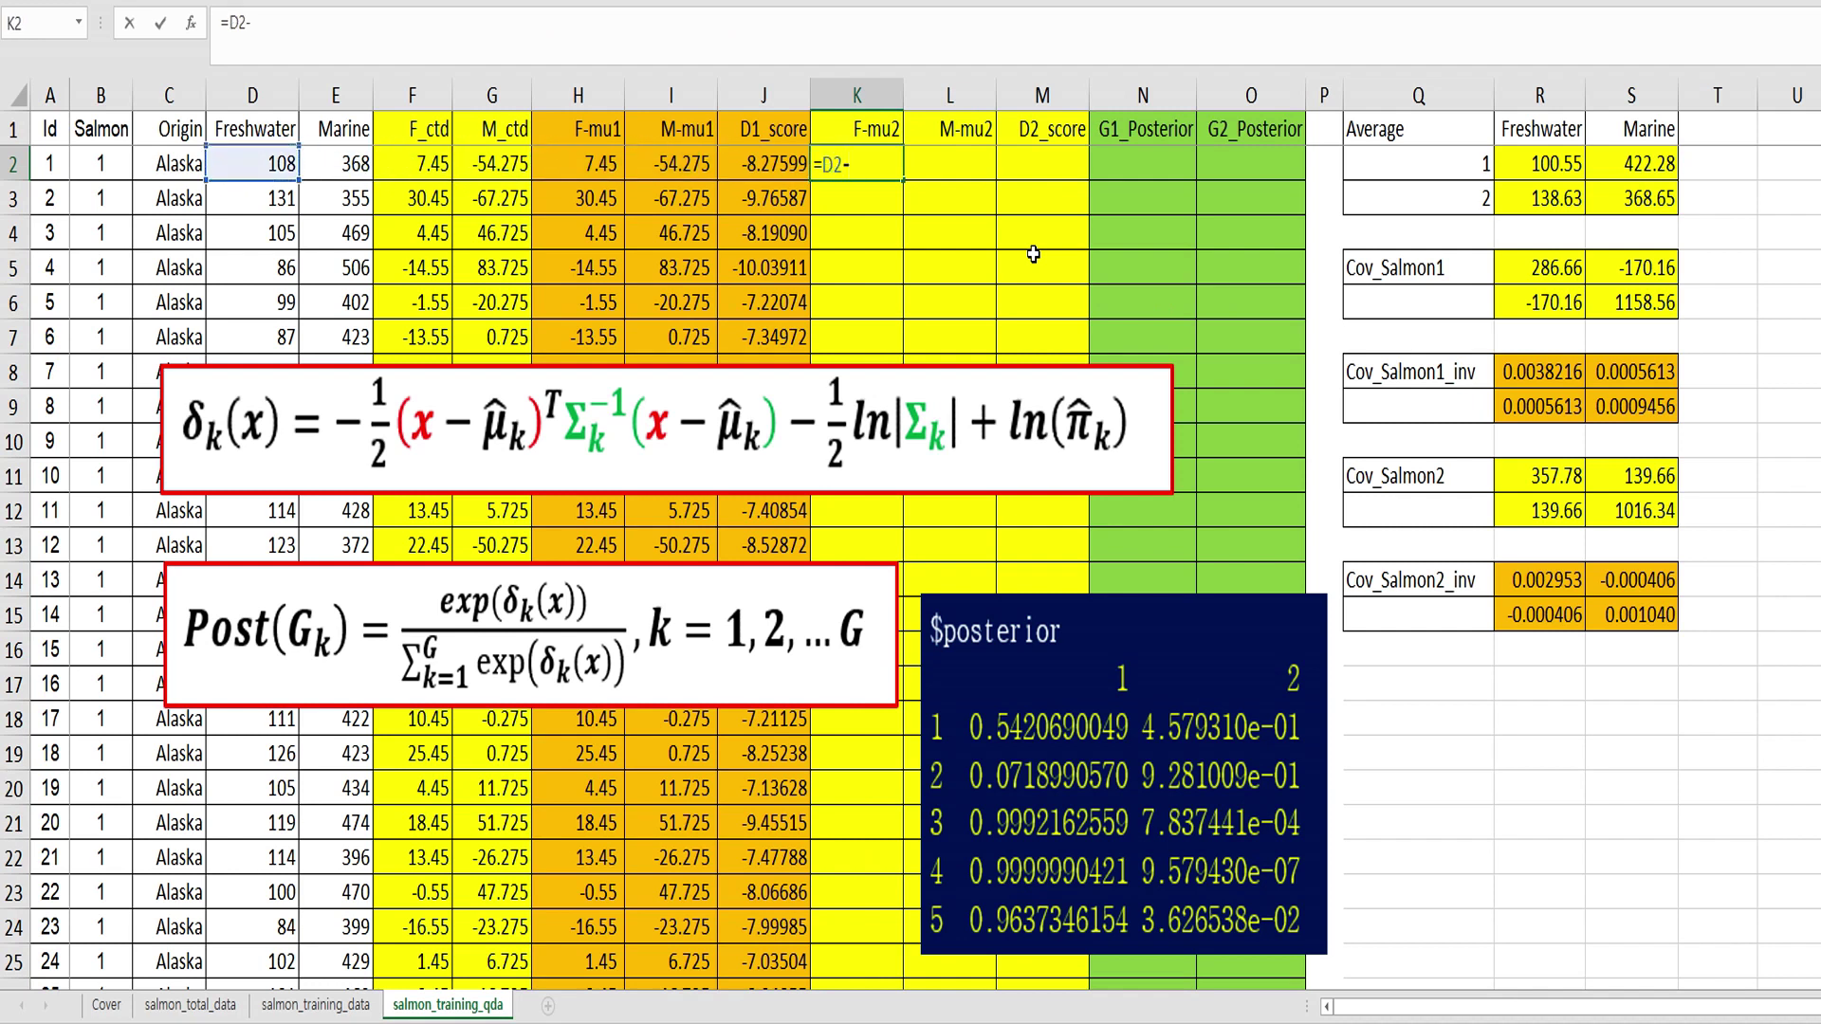
click(1522, 202)
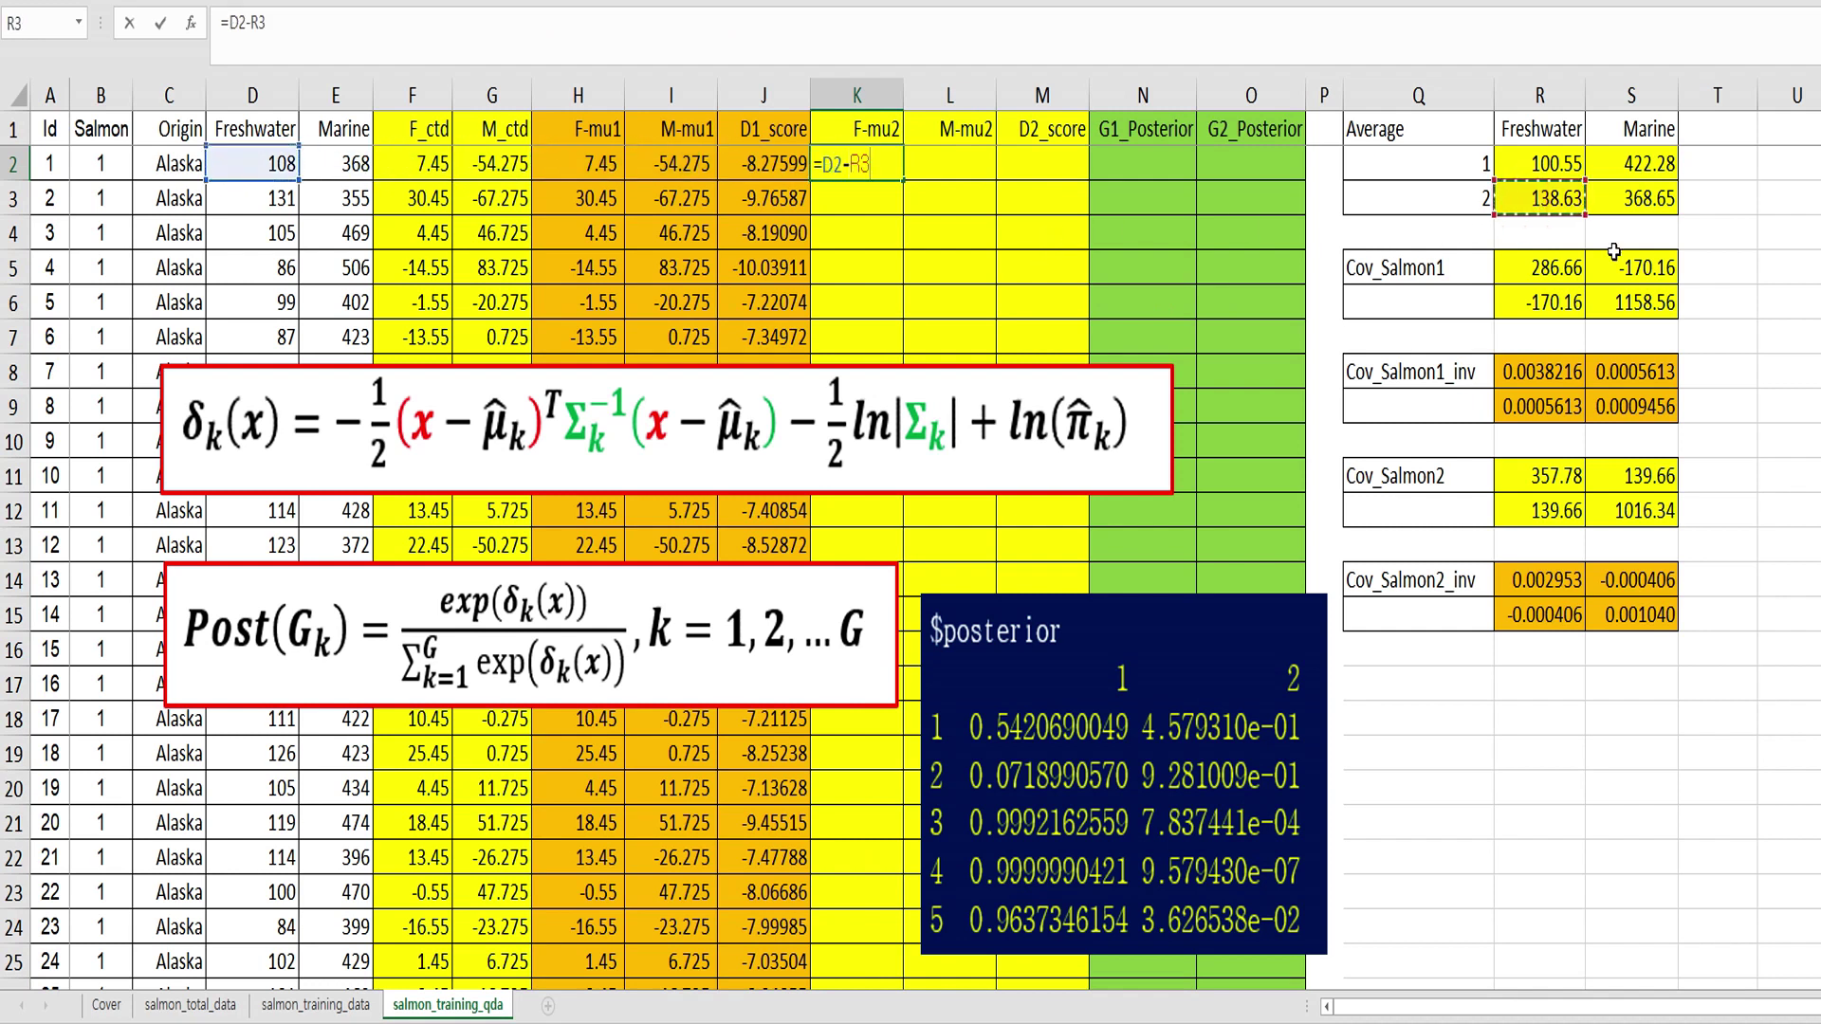
key(F4)
key(Return)
key(Up)
- Enter =E2-$S$3 in L2 for M-mu2 and fill the K2:L2 formulas down both group 2 deviation columns
key(Right)
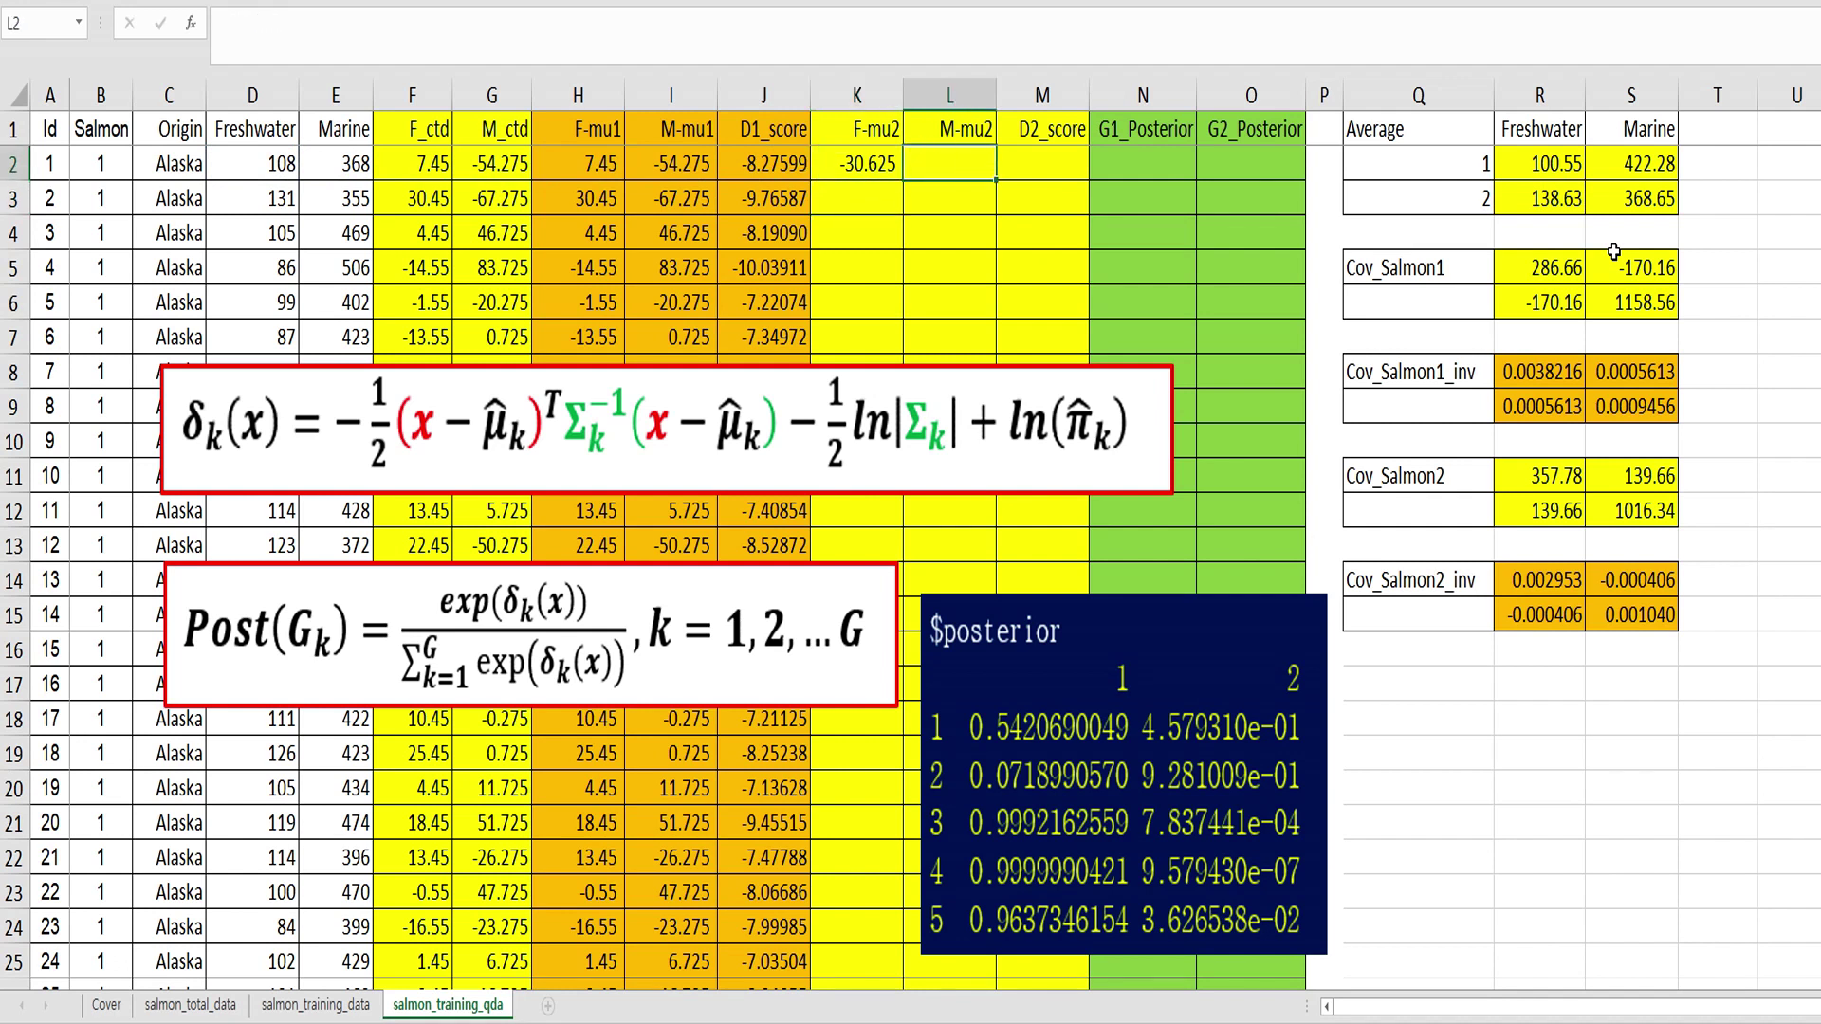
text(=)
click(344, 164)
text(-)
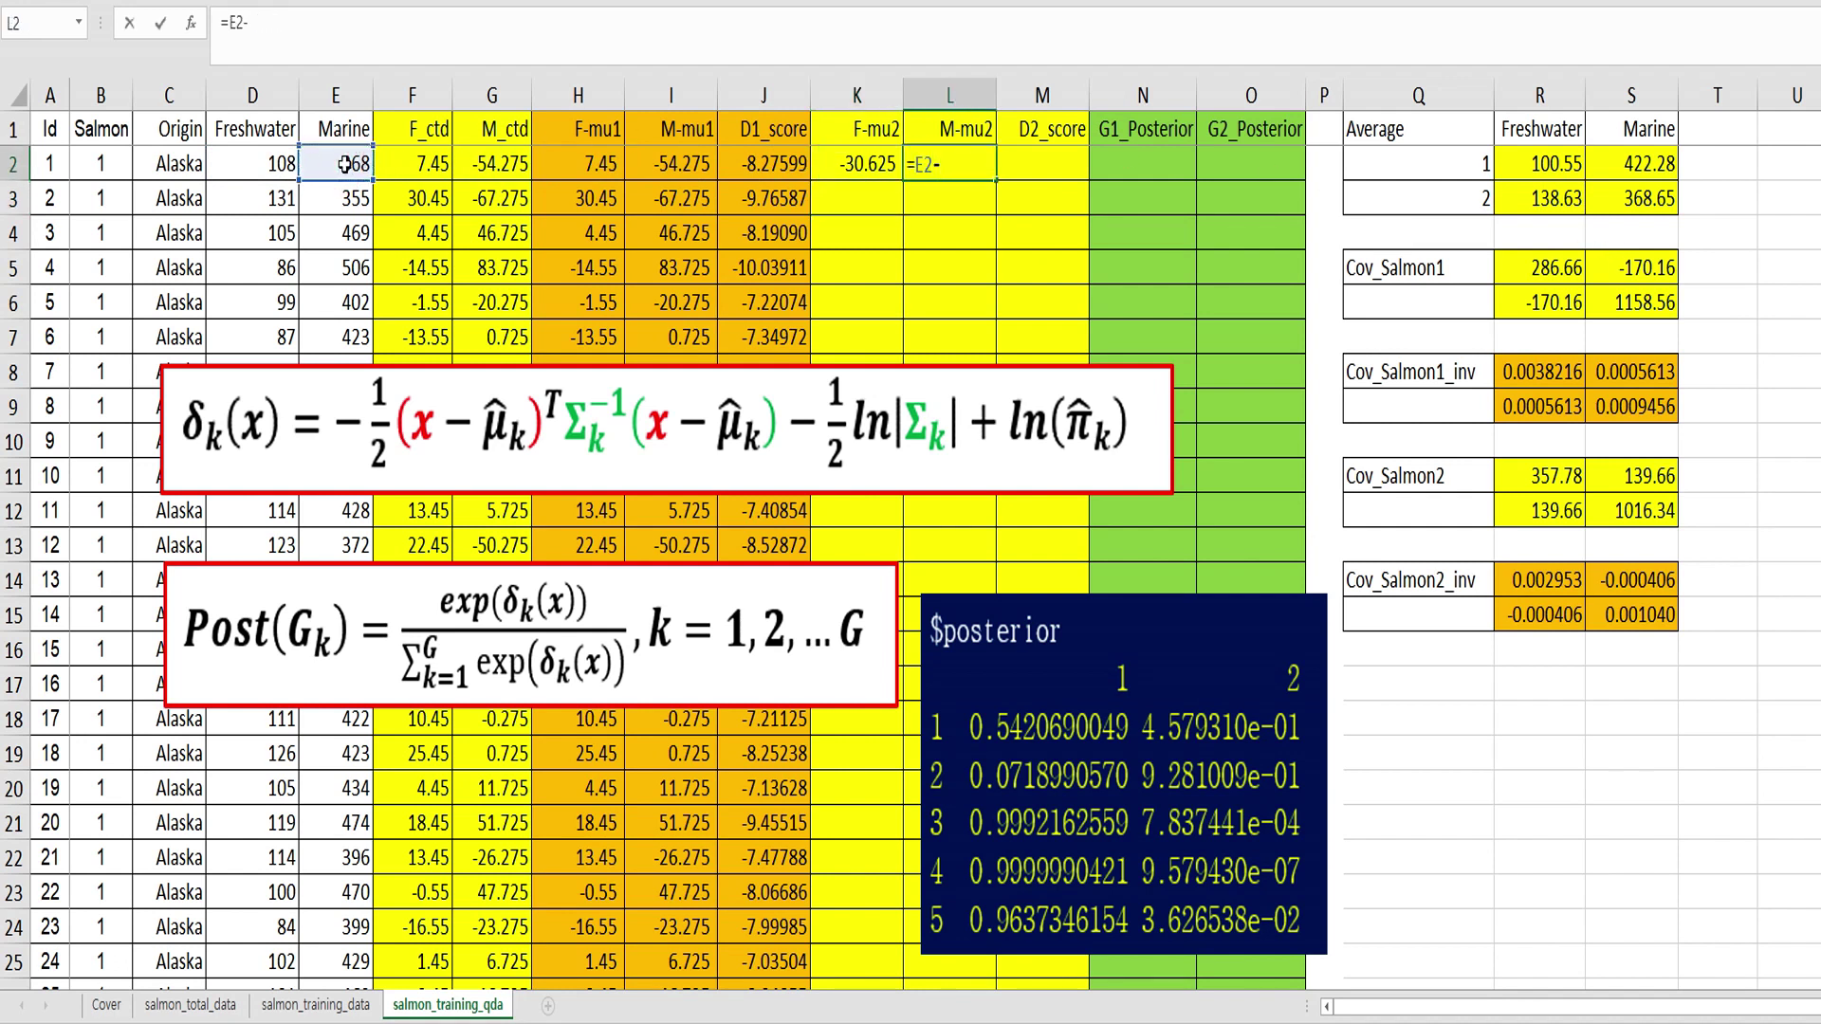
click(1660, 200)
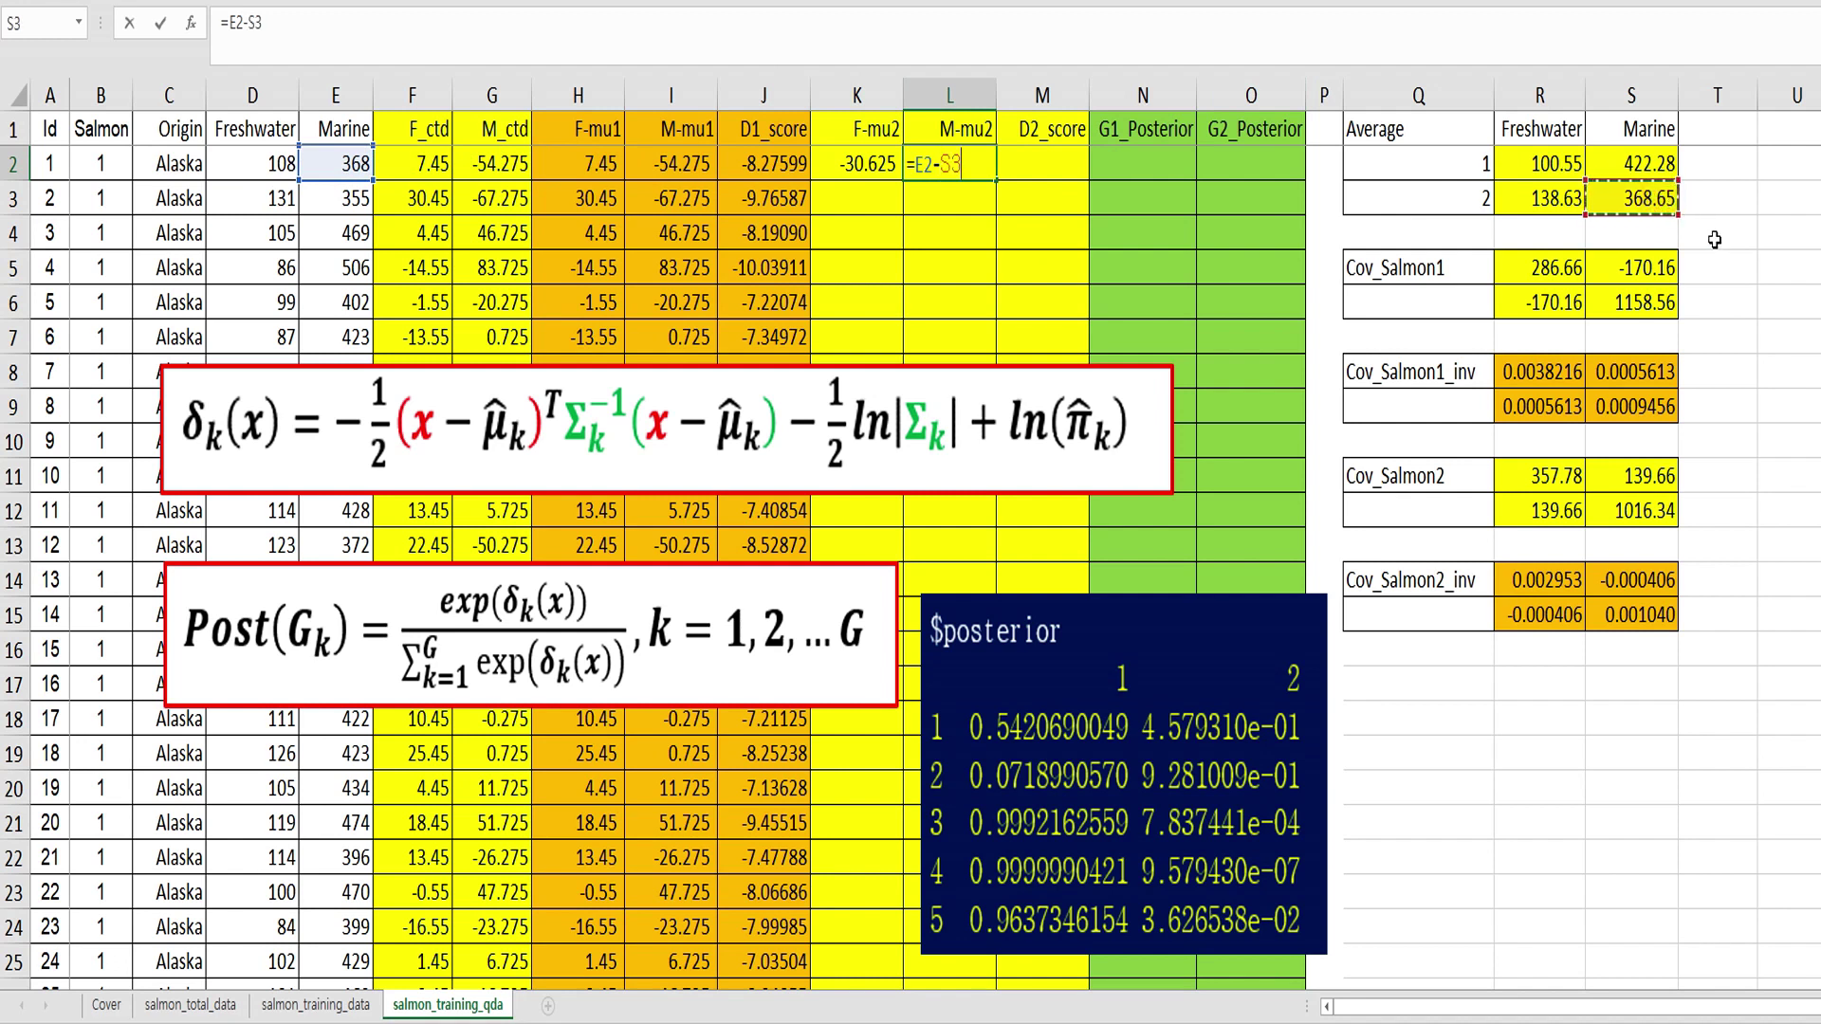
key(Return)
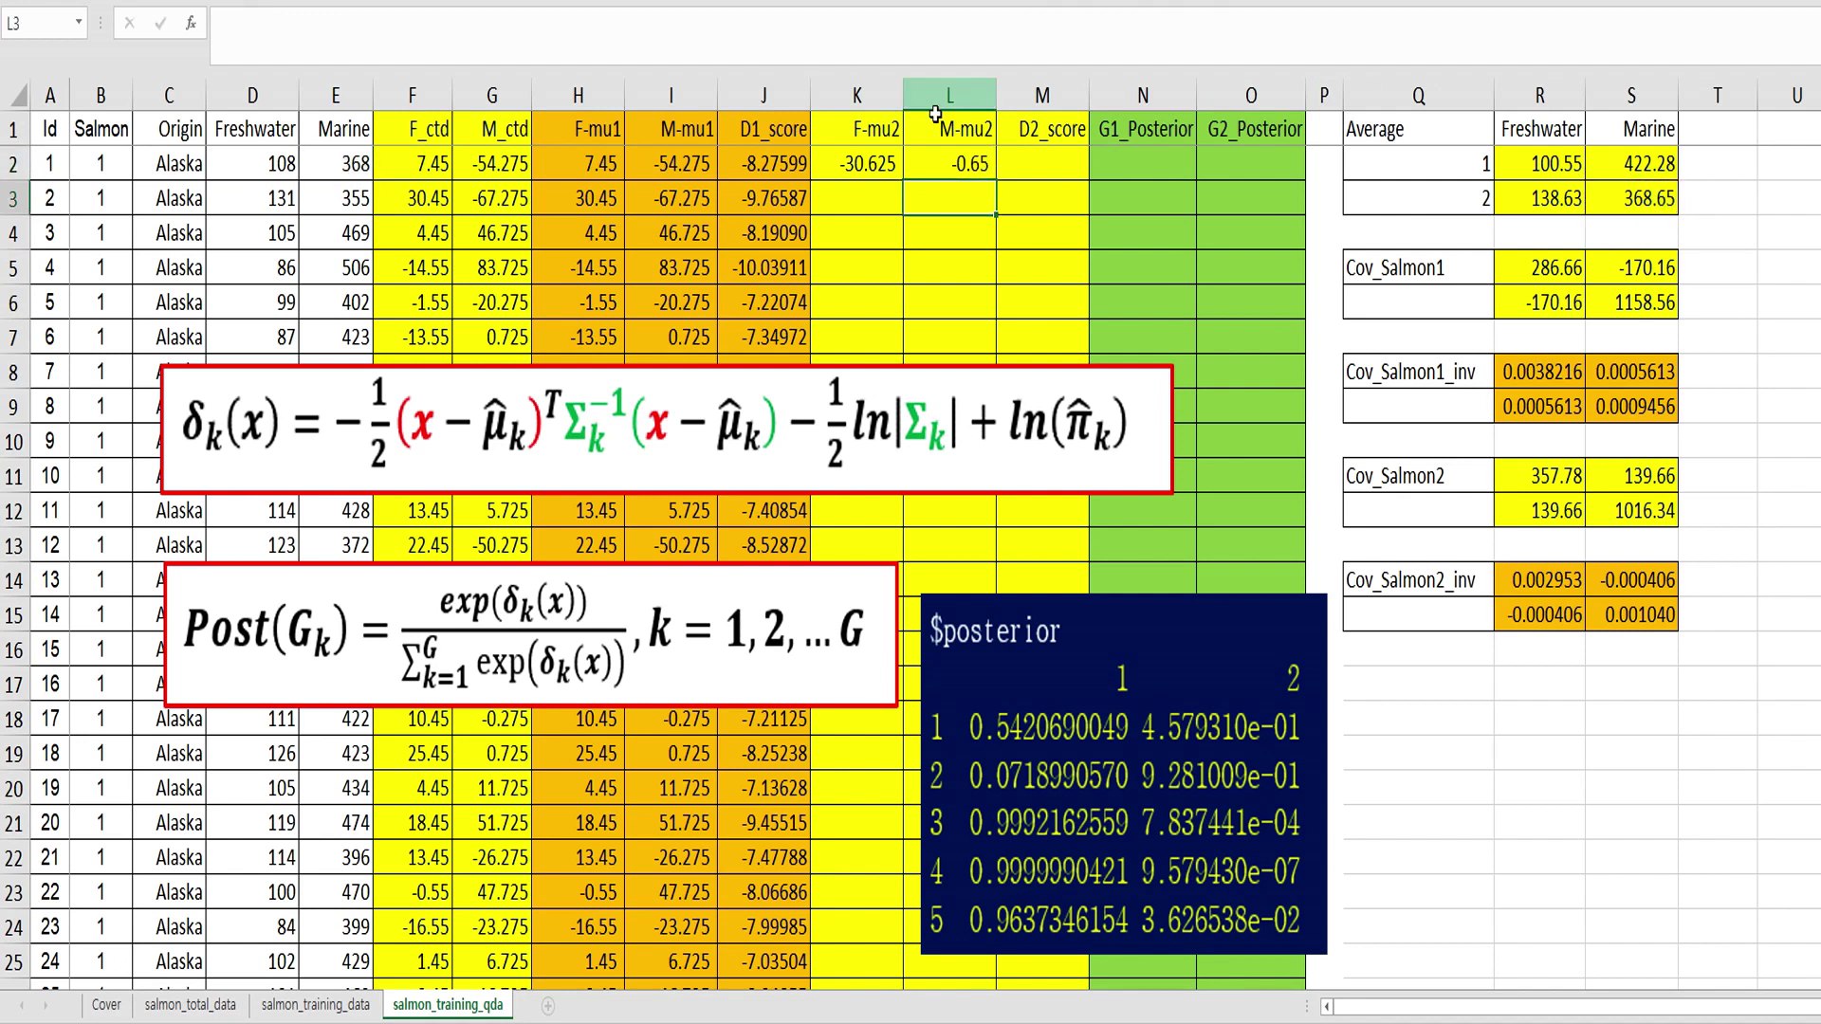
drag(877, 156, 955, 175)
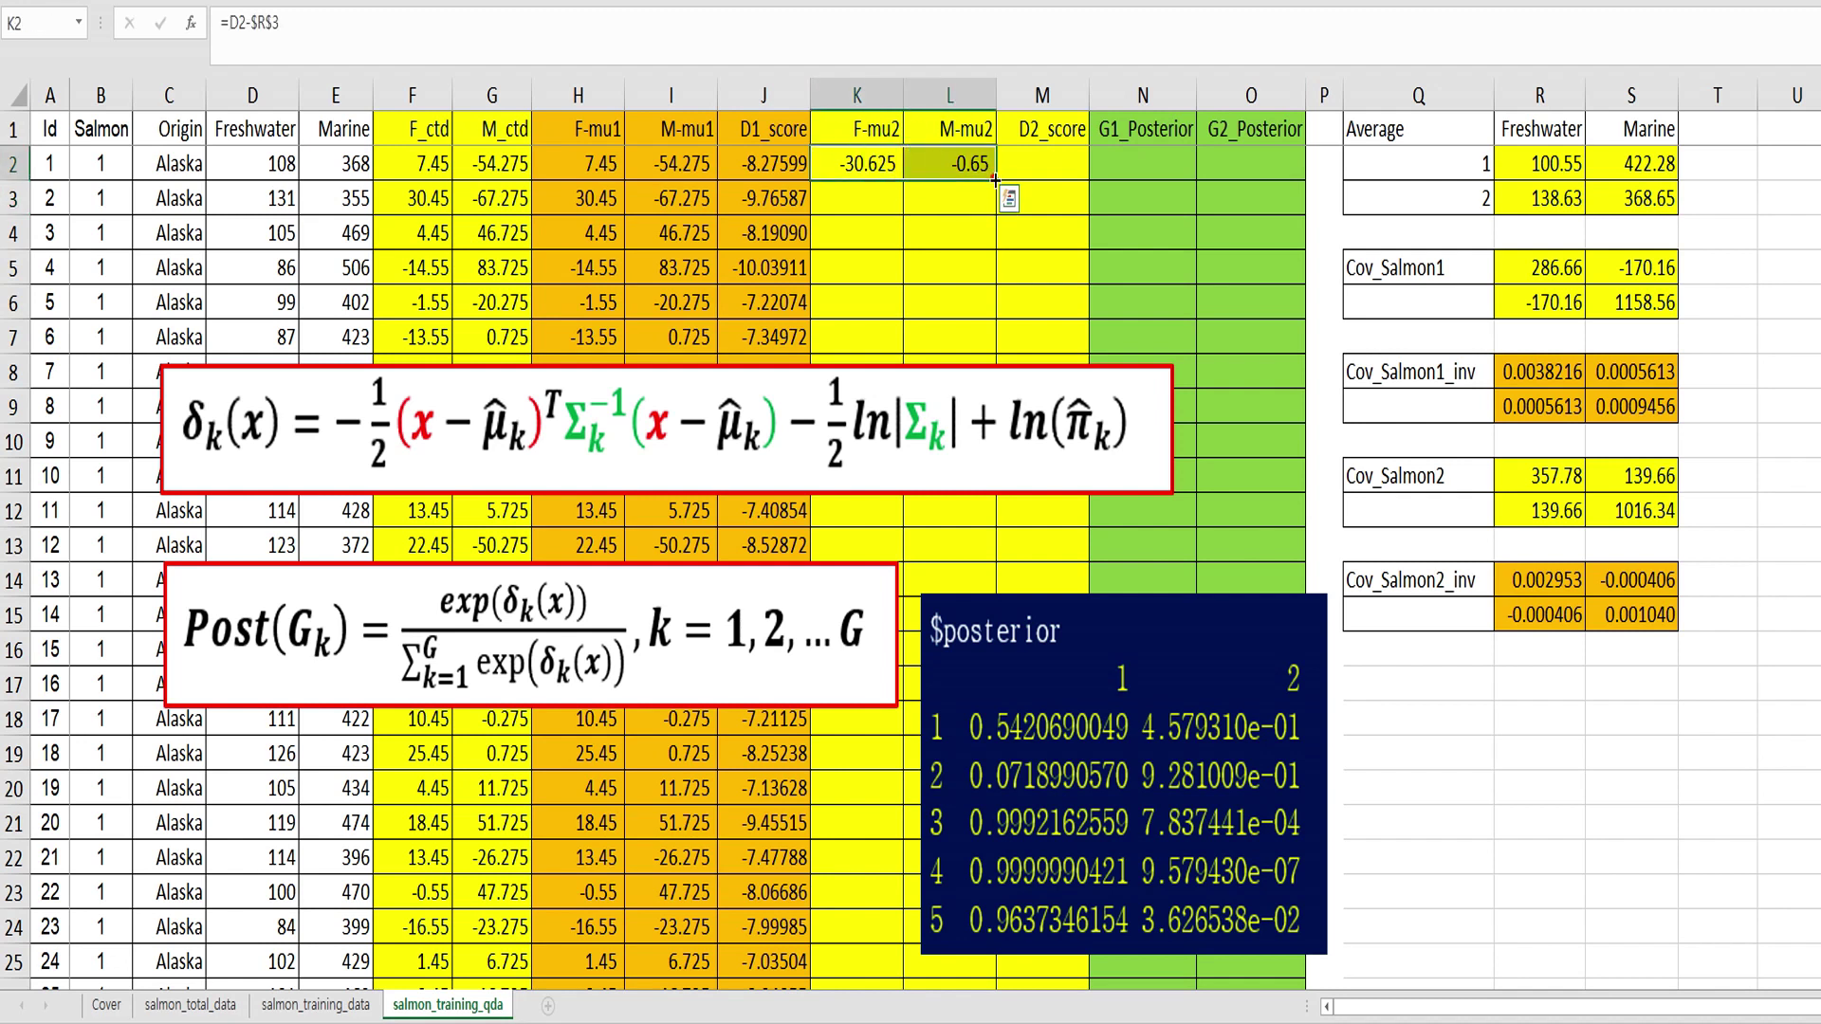
double_click(994, 179)
- Start the D2_score formula in M2 as =-MMULT(K2:L2,$R$14:$S$15), using the group 2 deviations and the inverse covariance matrix
click(1050, 166)
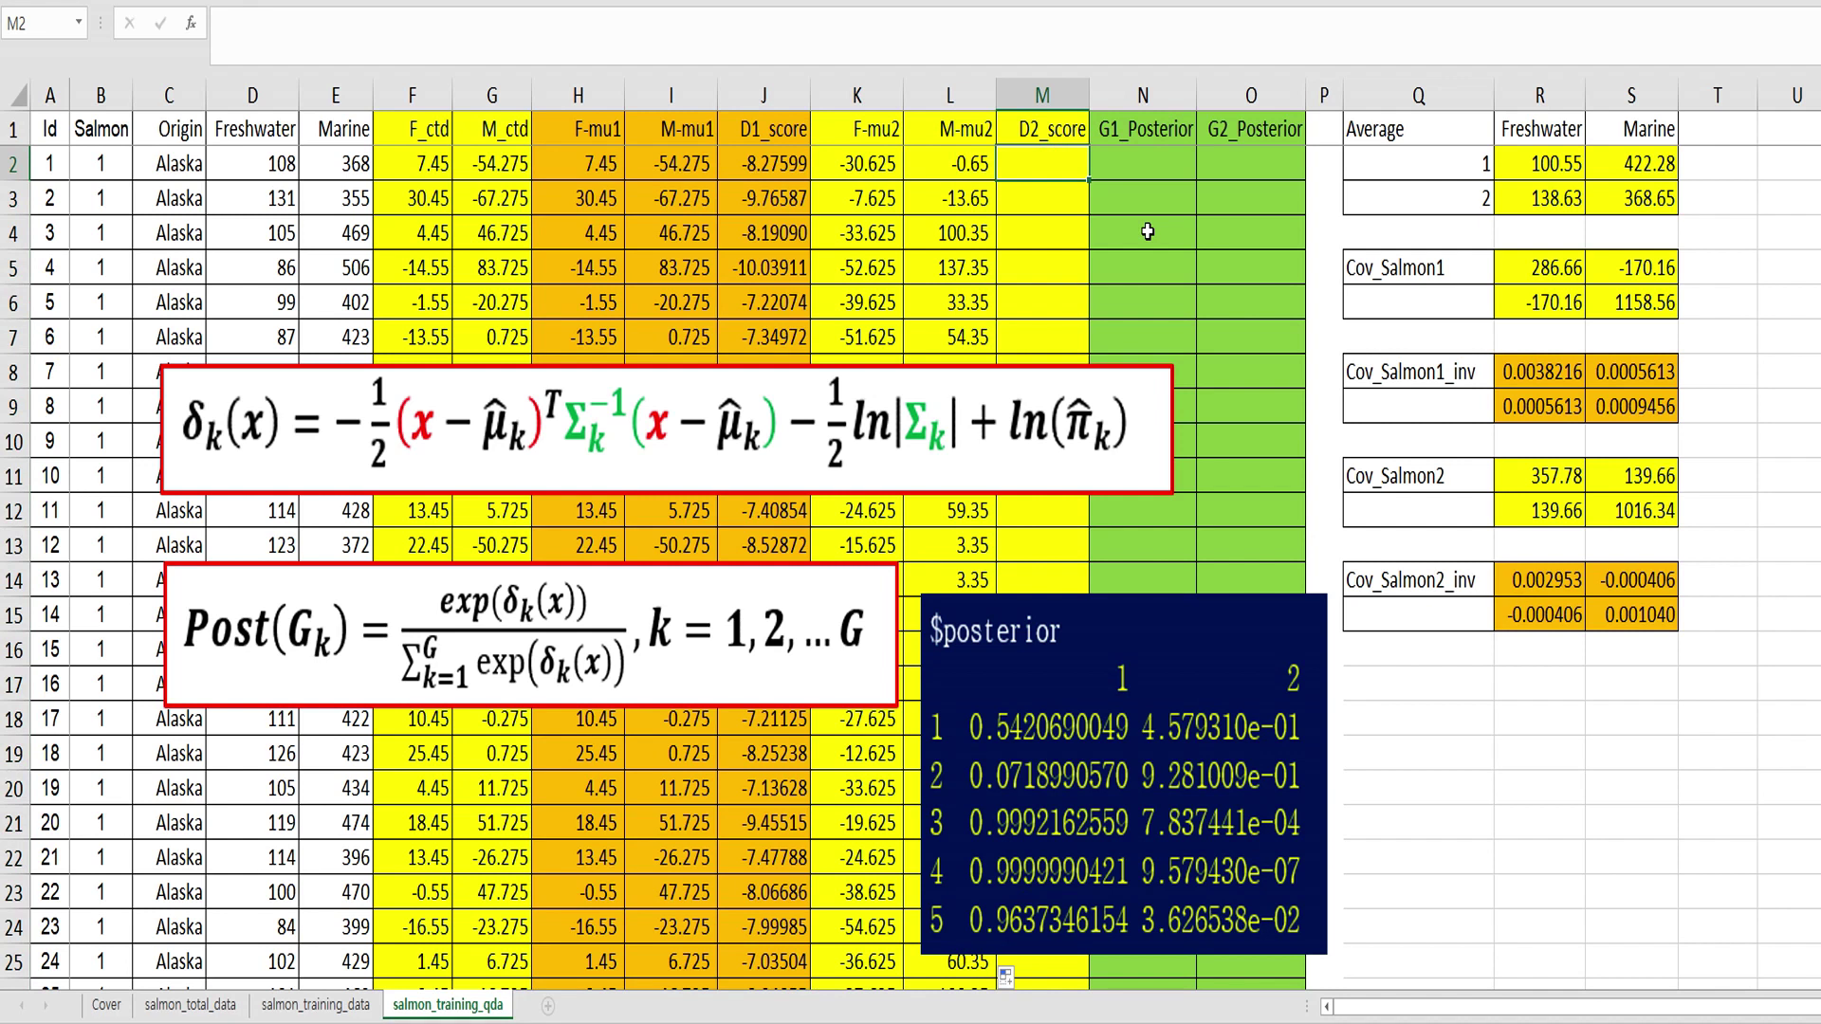
text(=mmu)
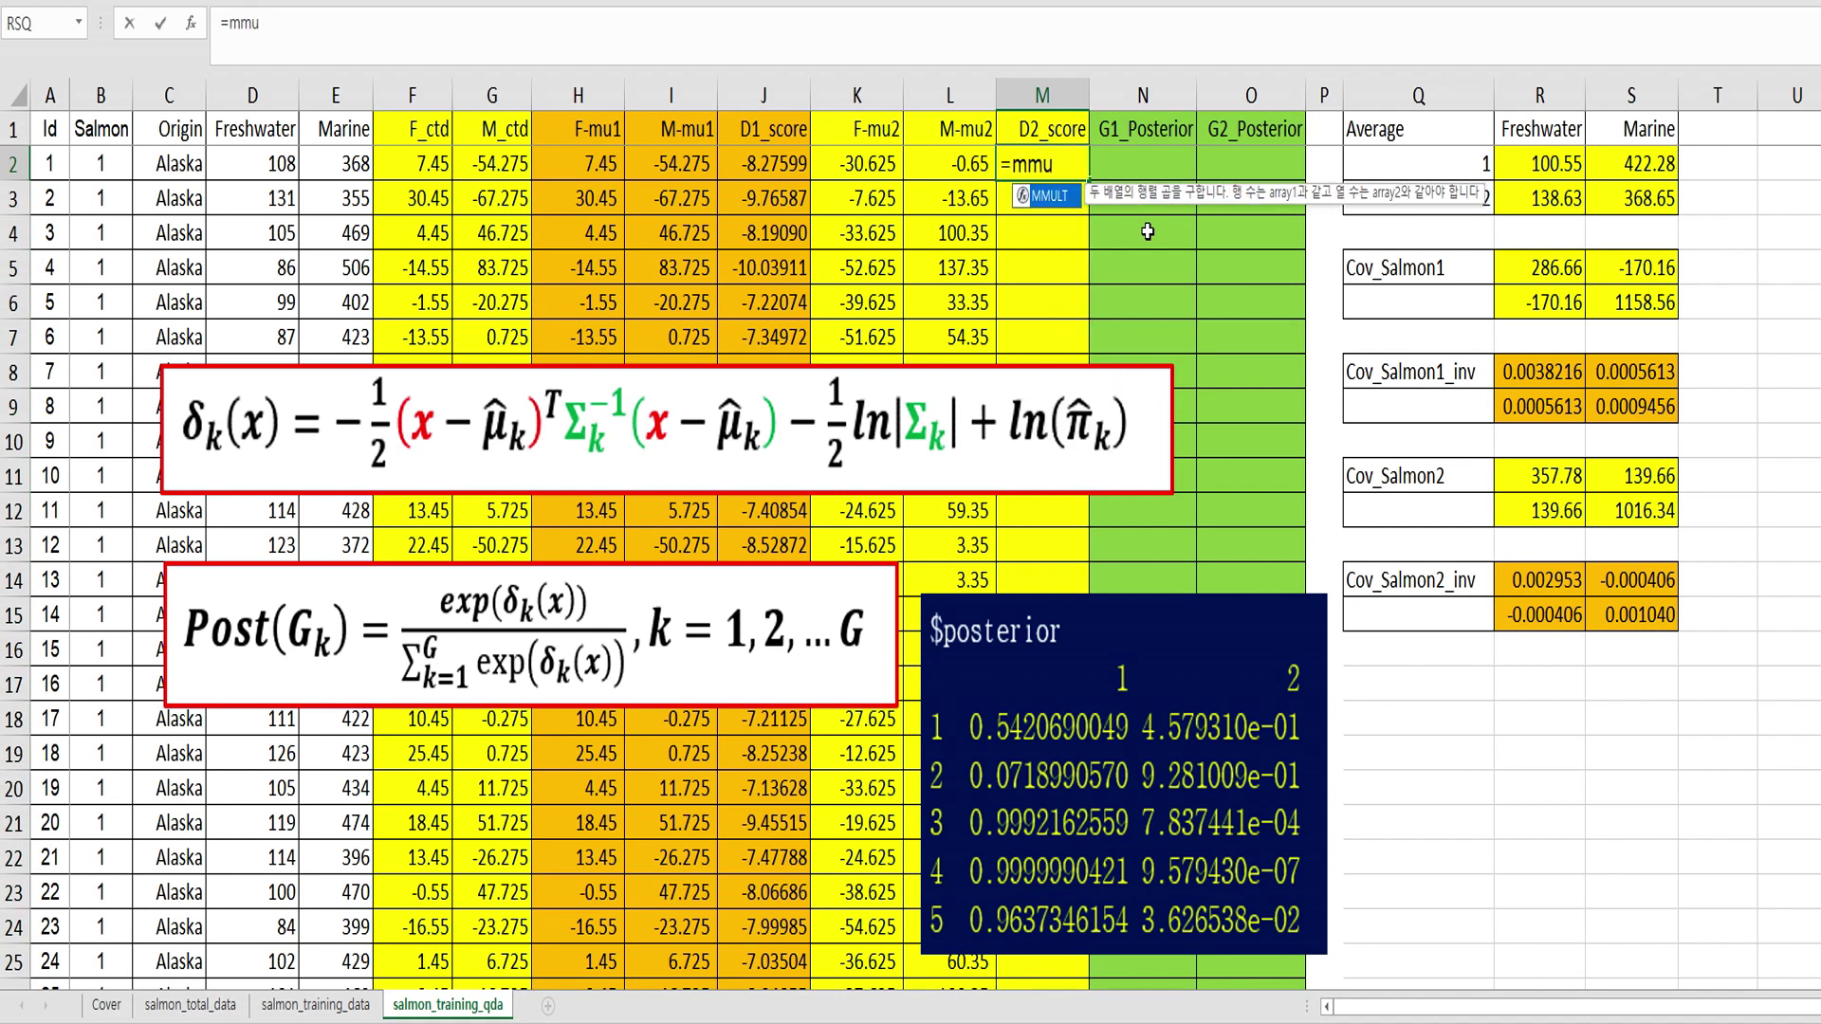
key(BackSpace)
key(BackSpace)
key(BackSpace)
key(BackSpace)
key(BackSpace)
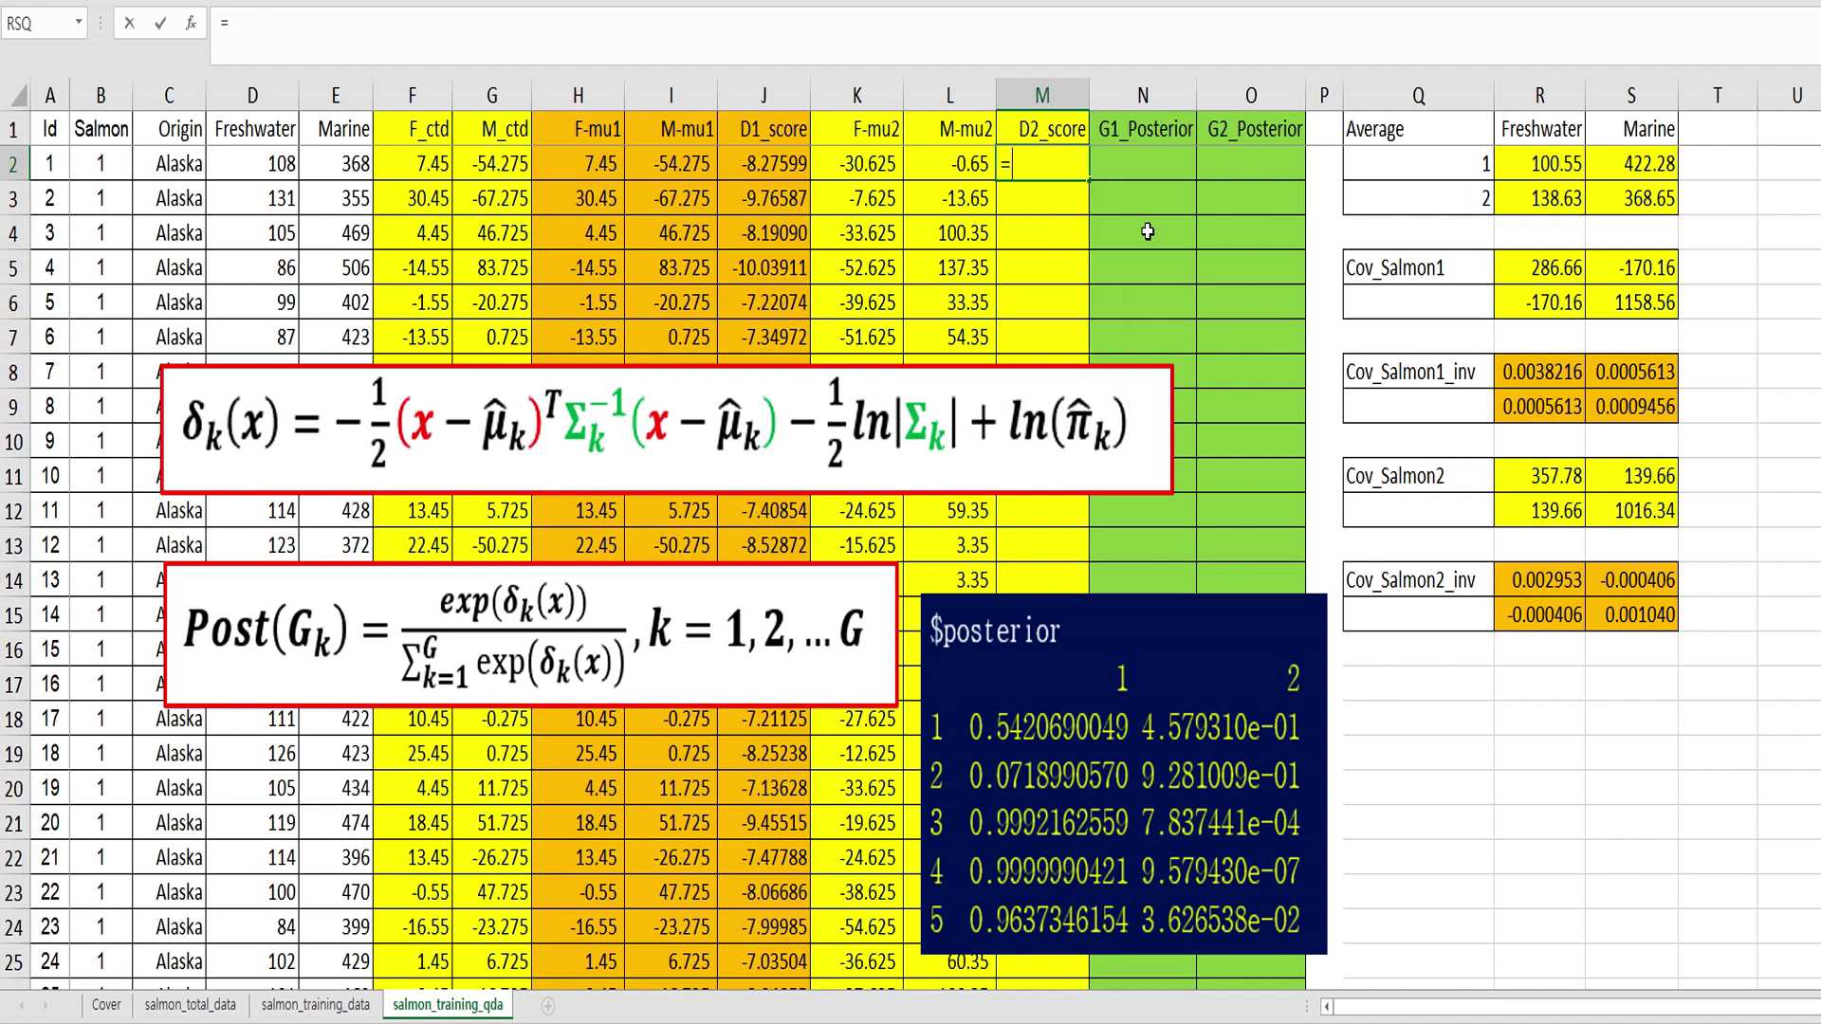
text(-mmult()
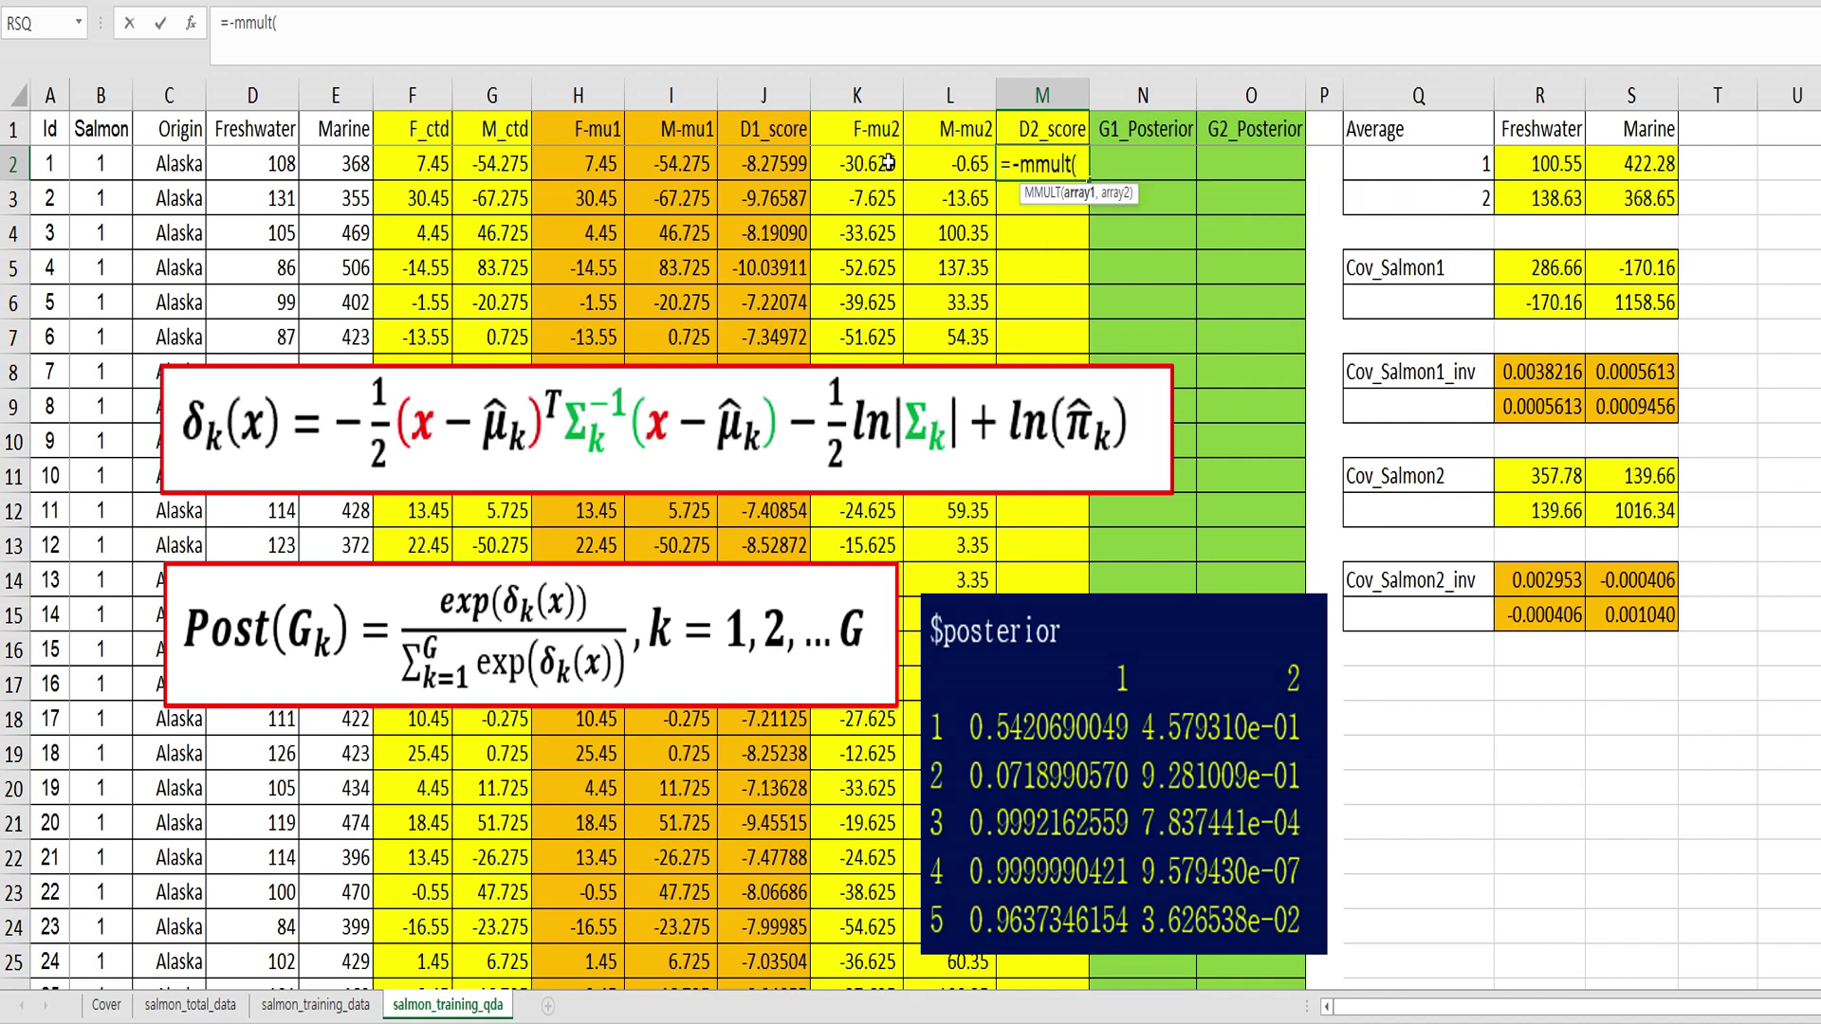
drag(886, 164, 919, 163)
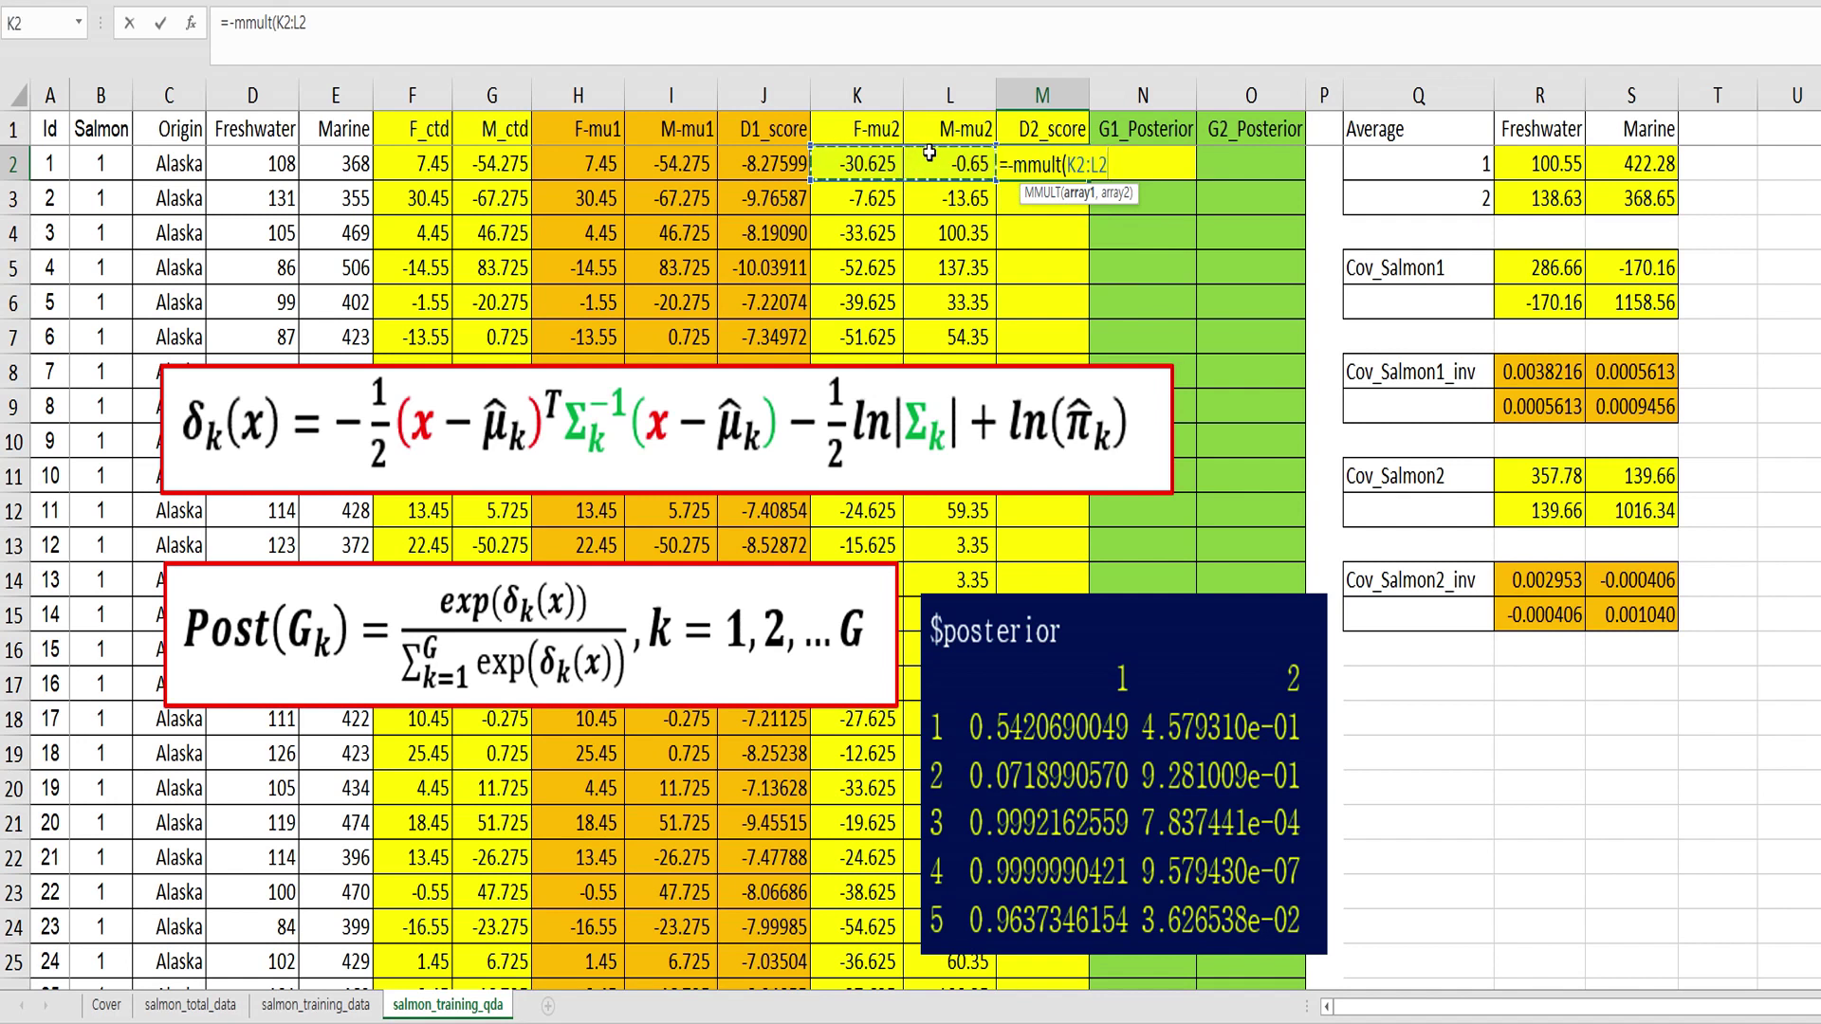
text(,)
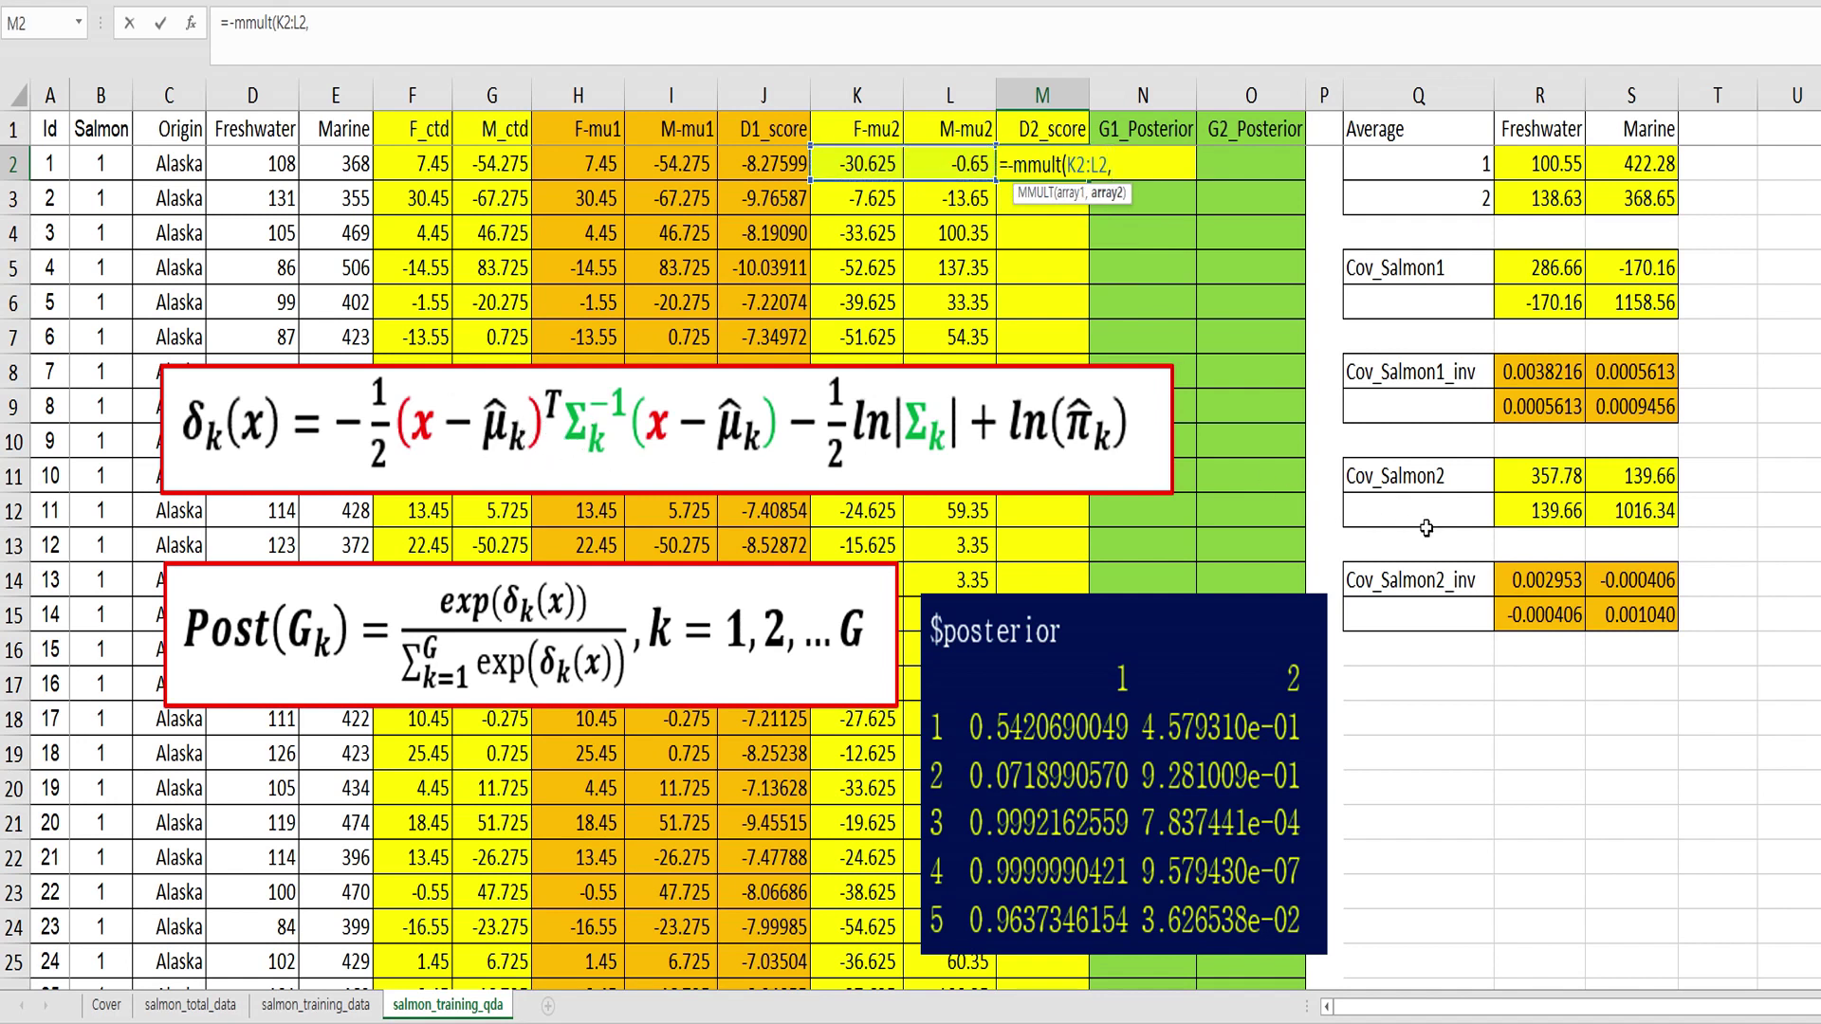
click(1555, 586)
drag(1562, 586, 1586, 610)
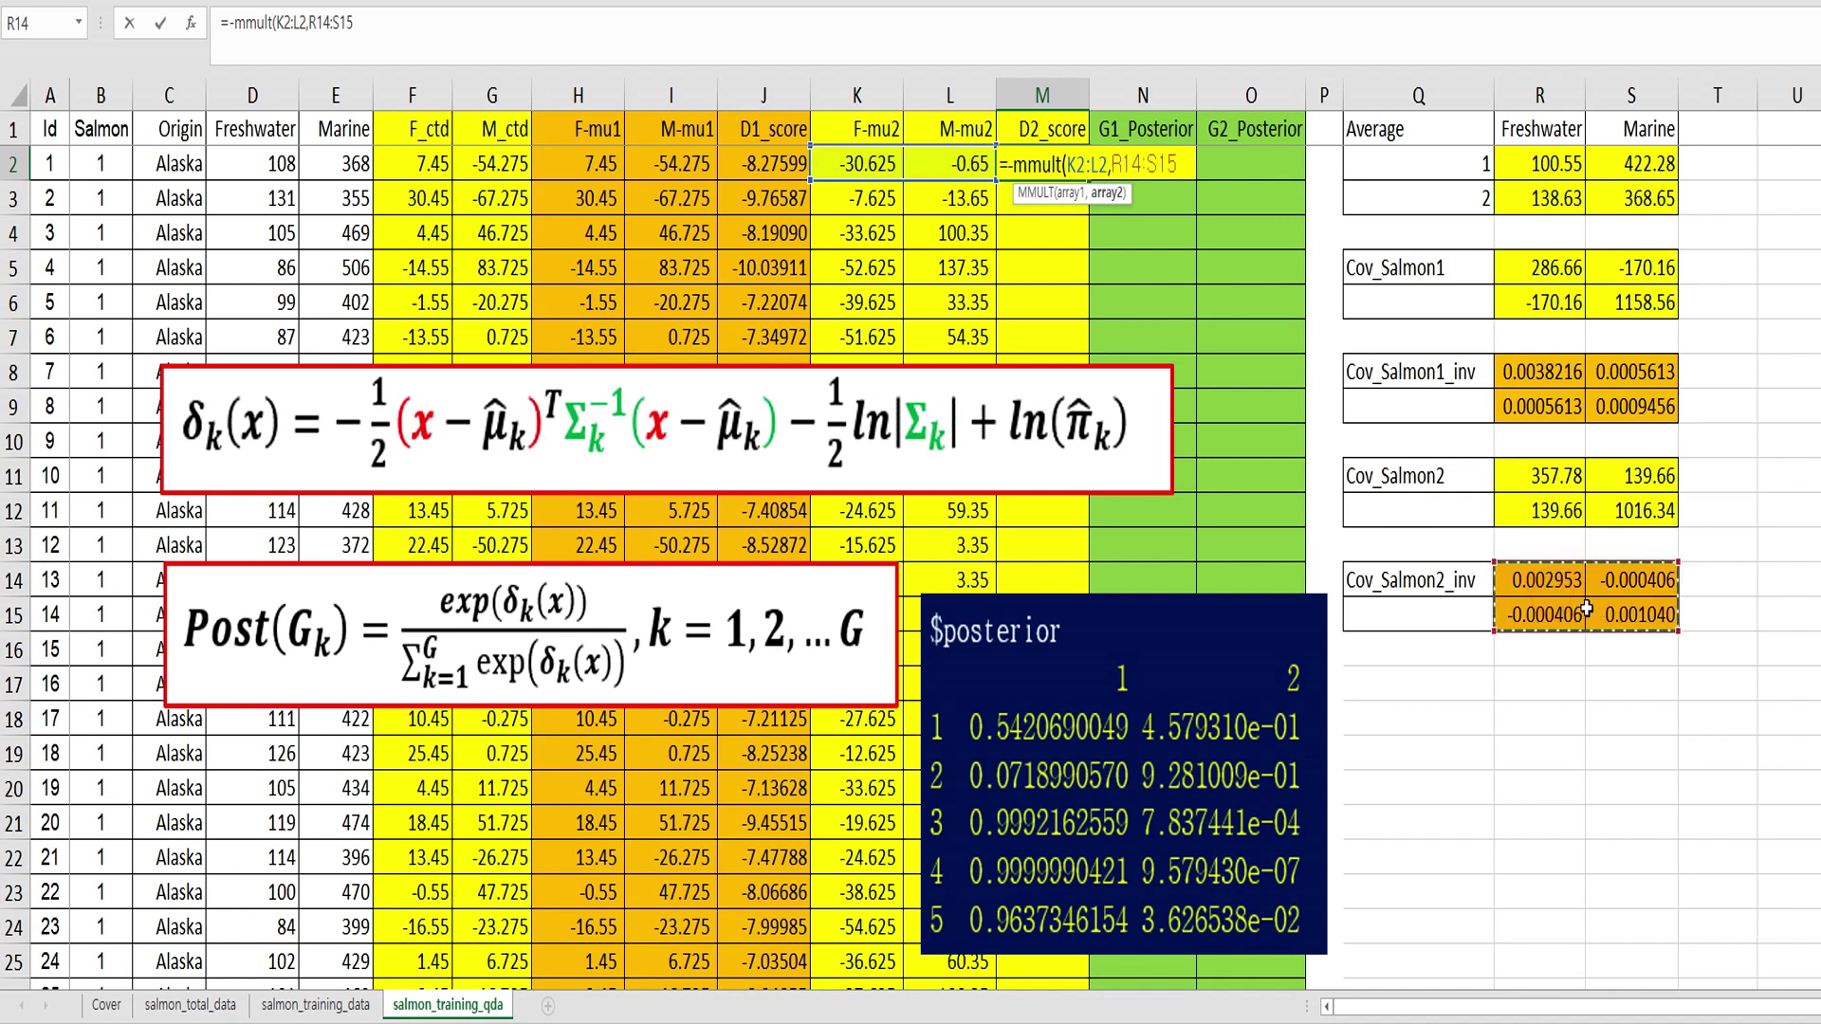
key(F4)
text())
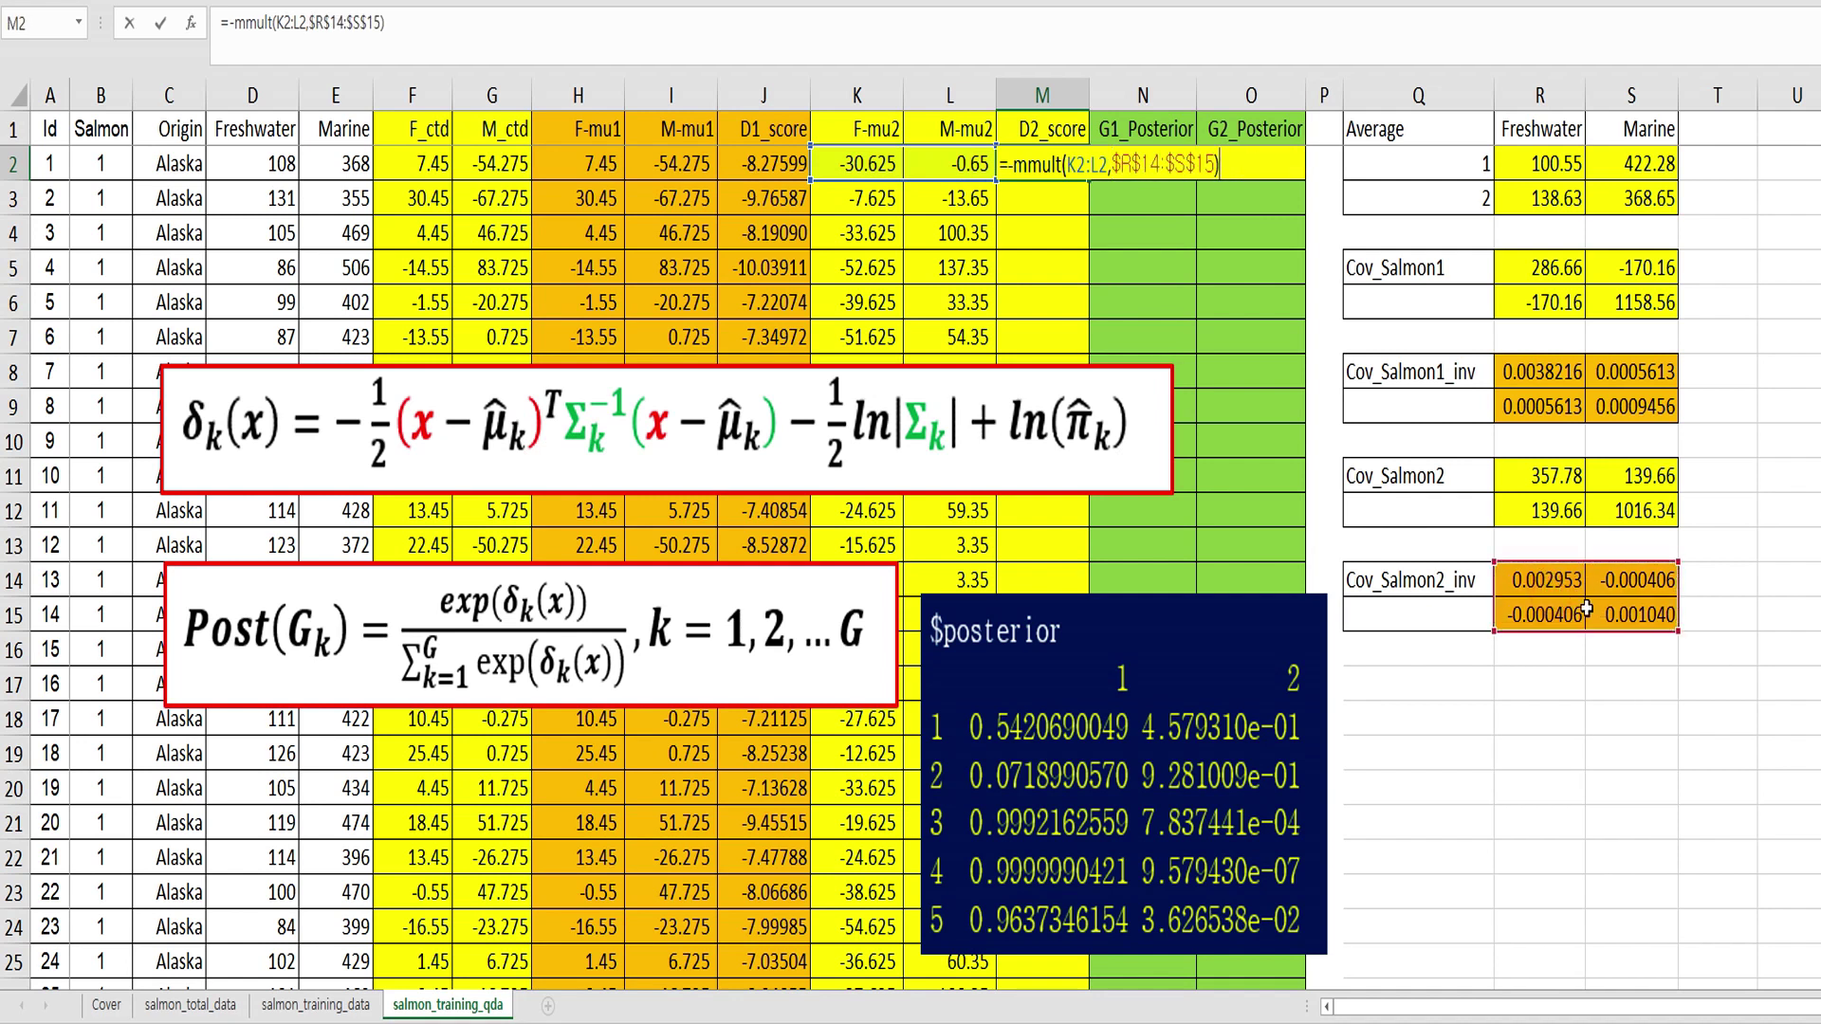
- Nest the M2 product in an outer MMULT with the transposed deviations, giving =-MMULT(MMULT(K2:L2,$R$14:$S$15),TRANSPOSE(K2:L2))
click(235, 23)
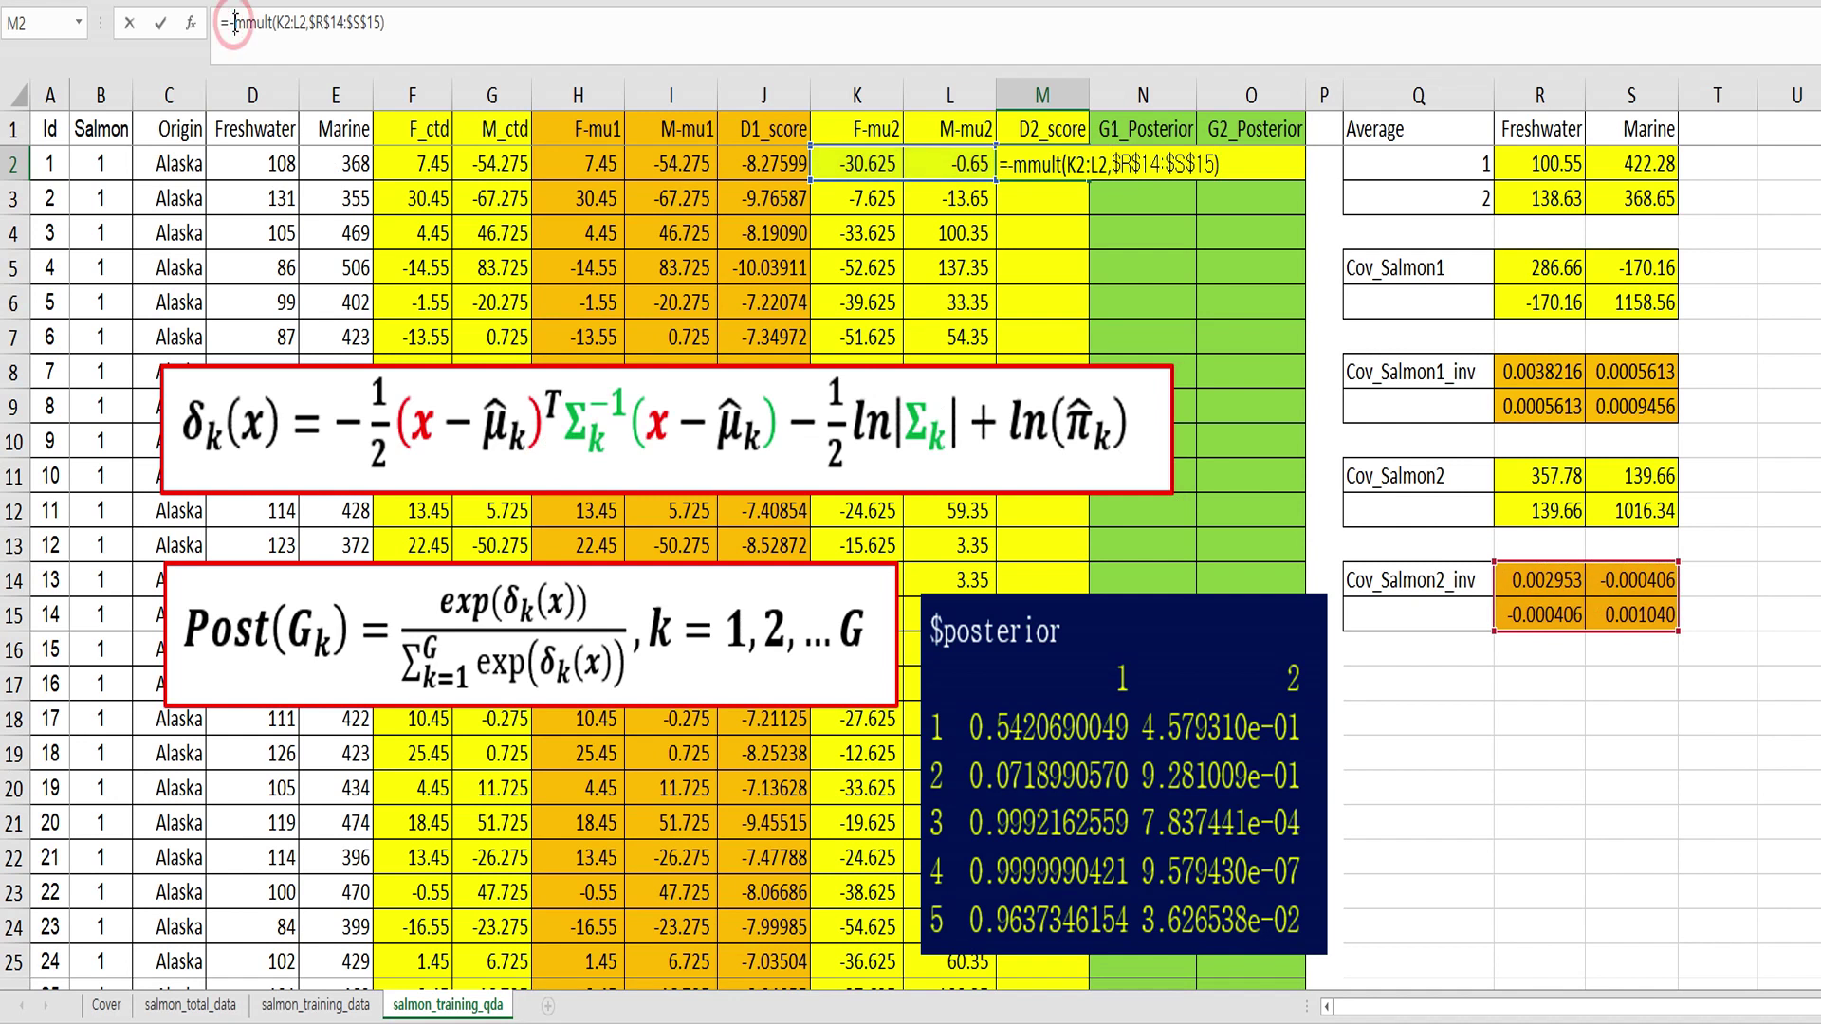
text(mmult()
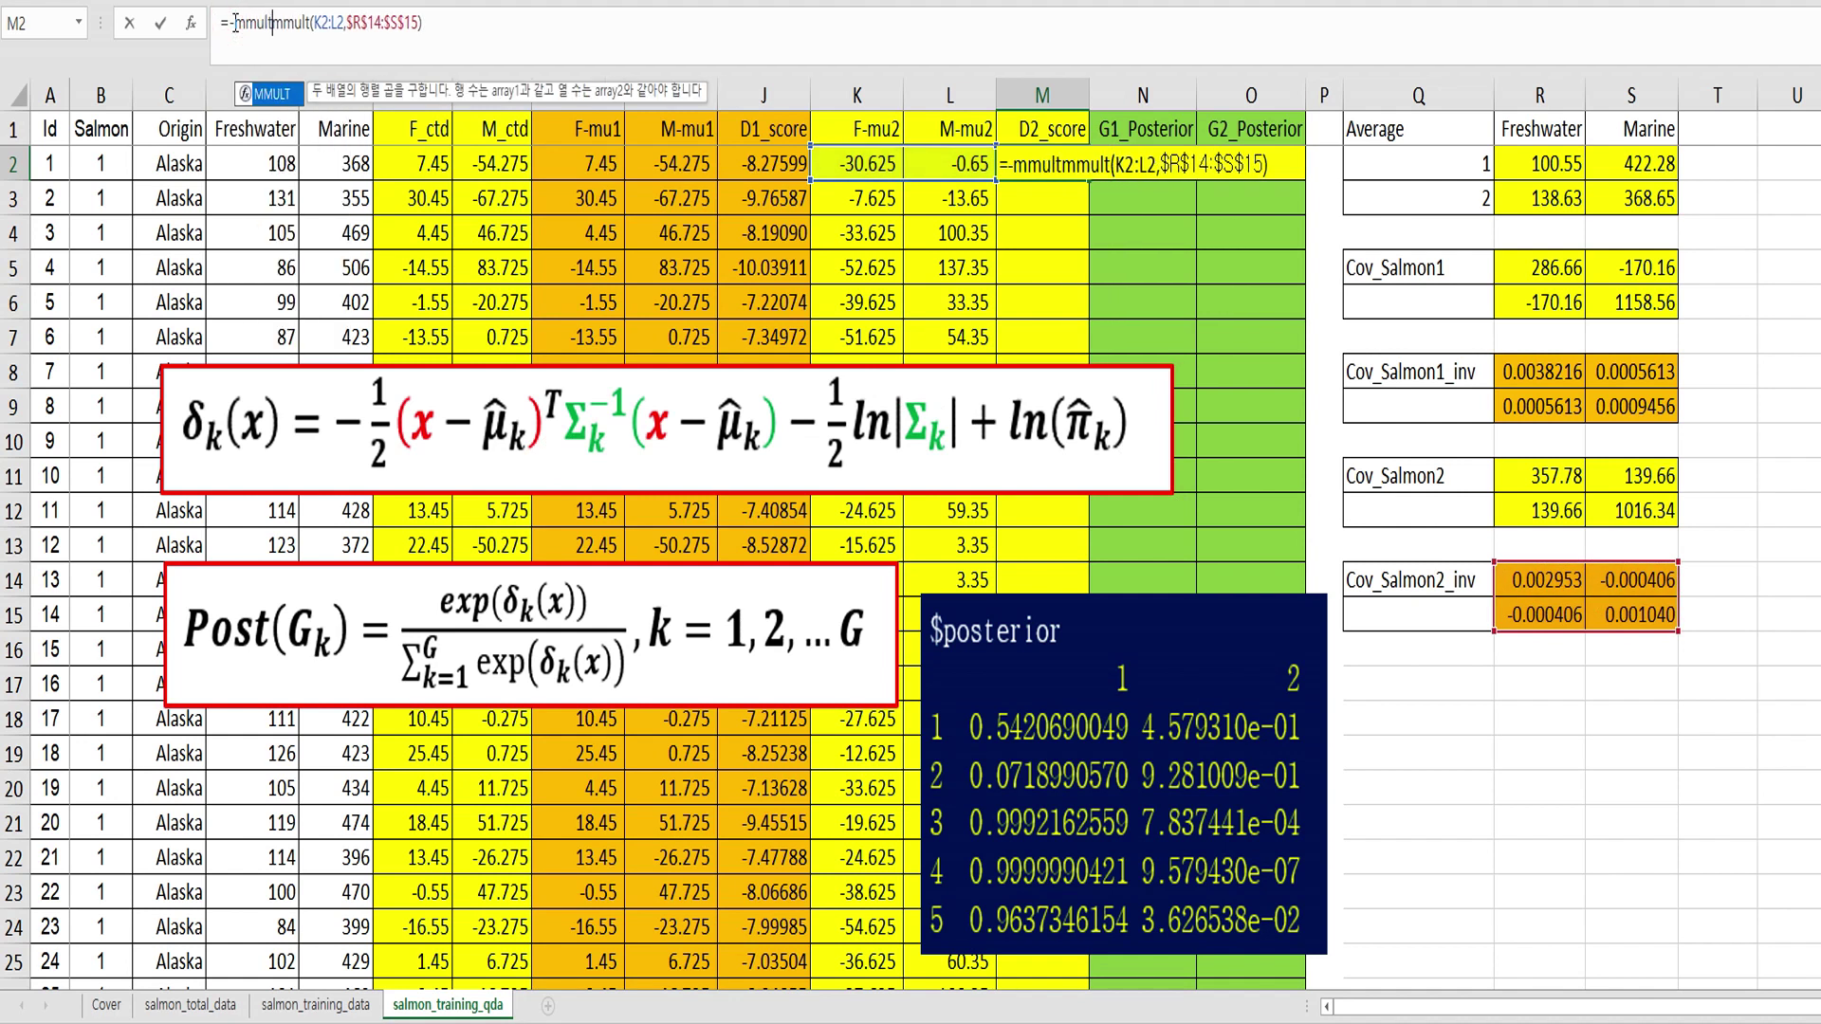
click(460, 36)
text(,t)
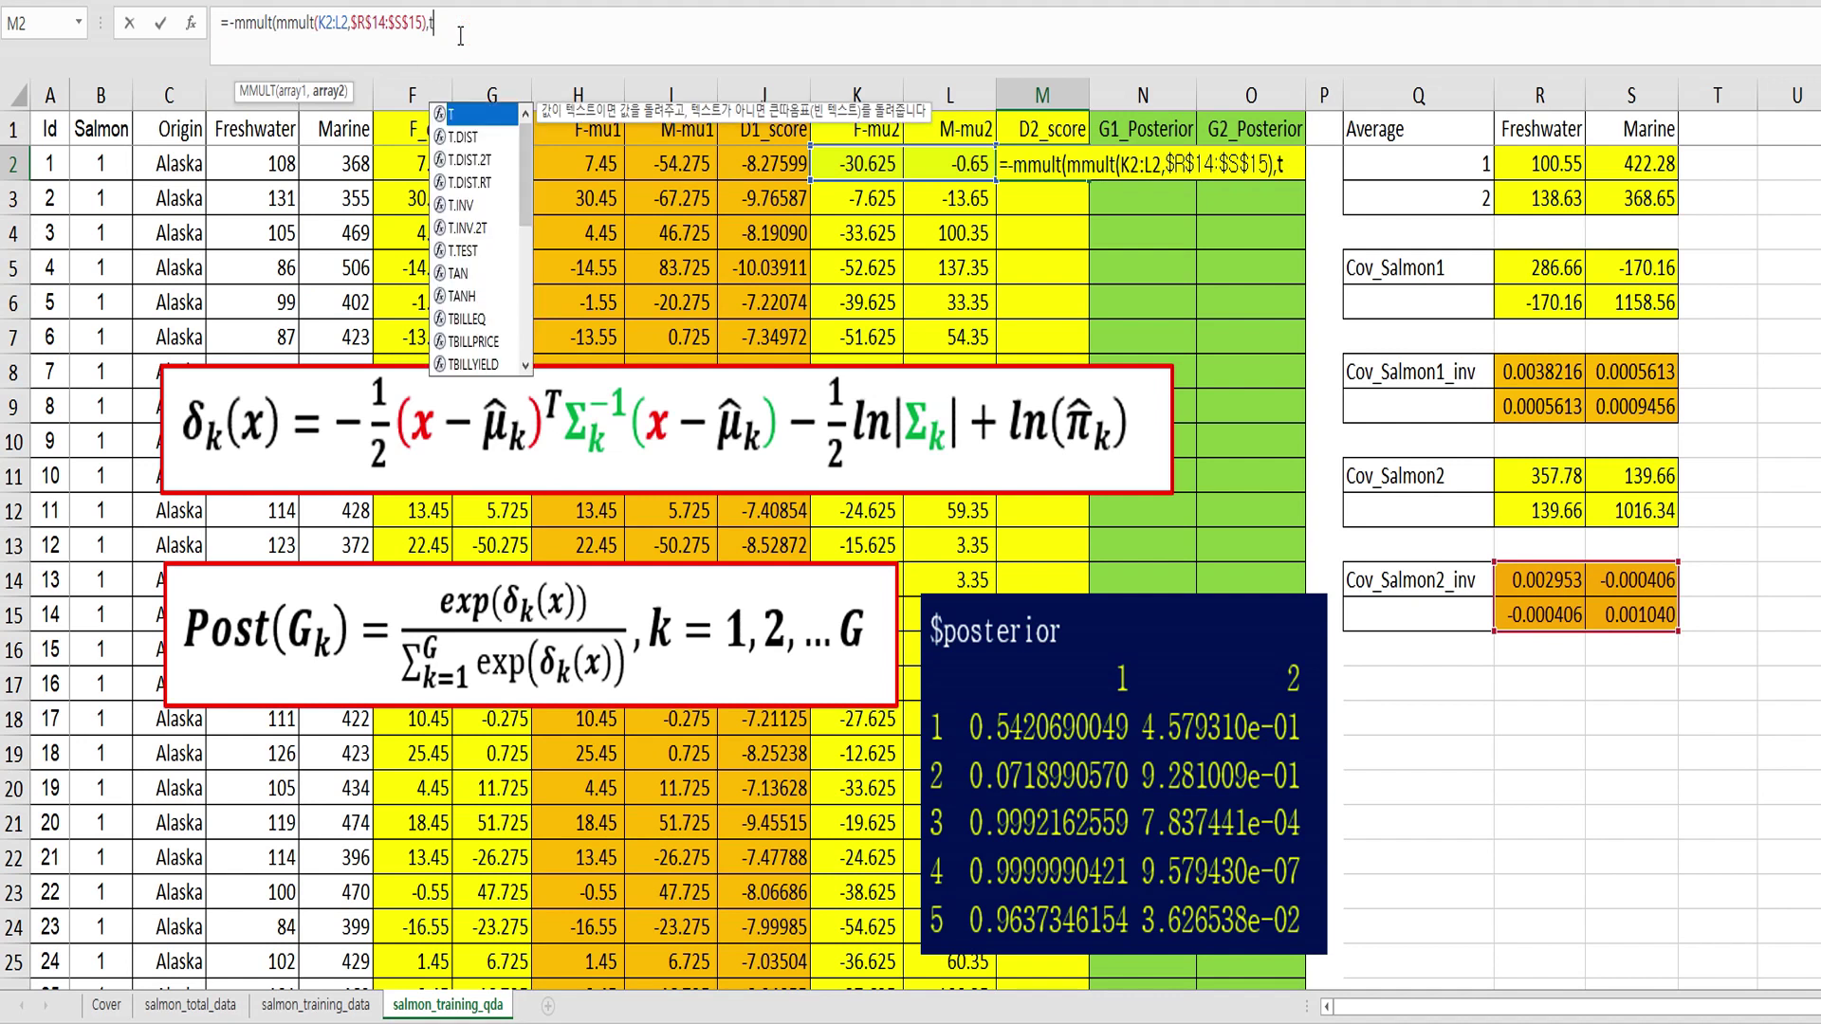
text(ras)
key(BackSpace)
text(nspose()
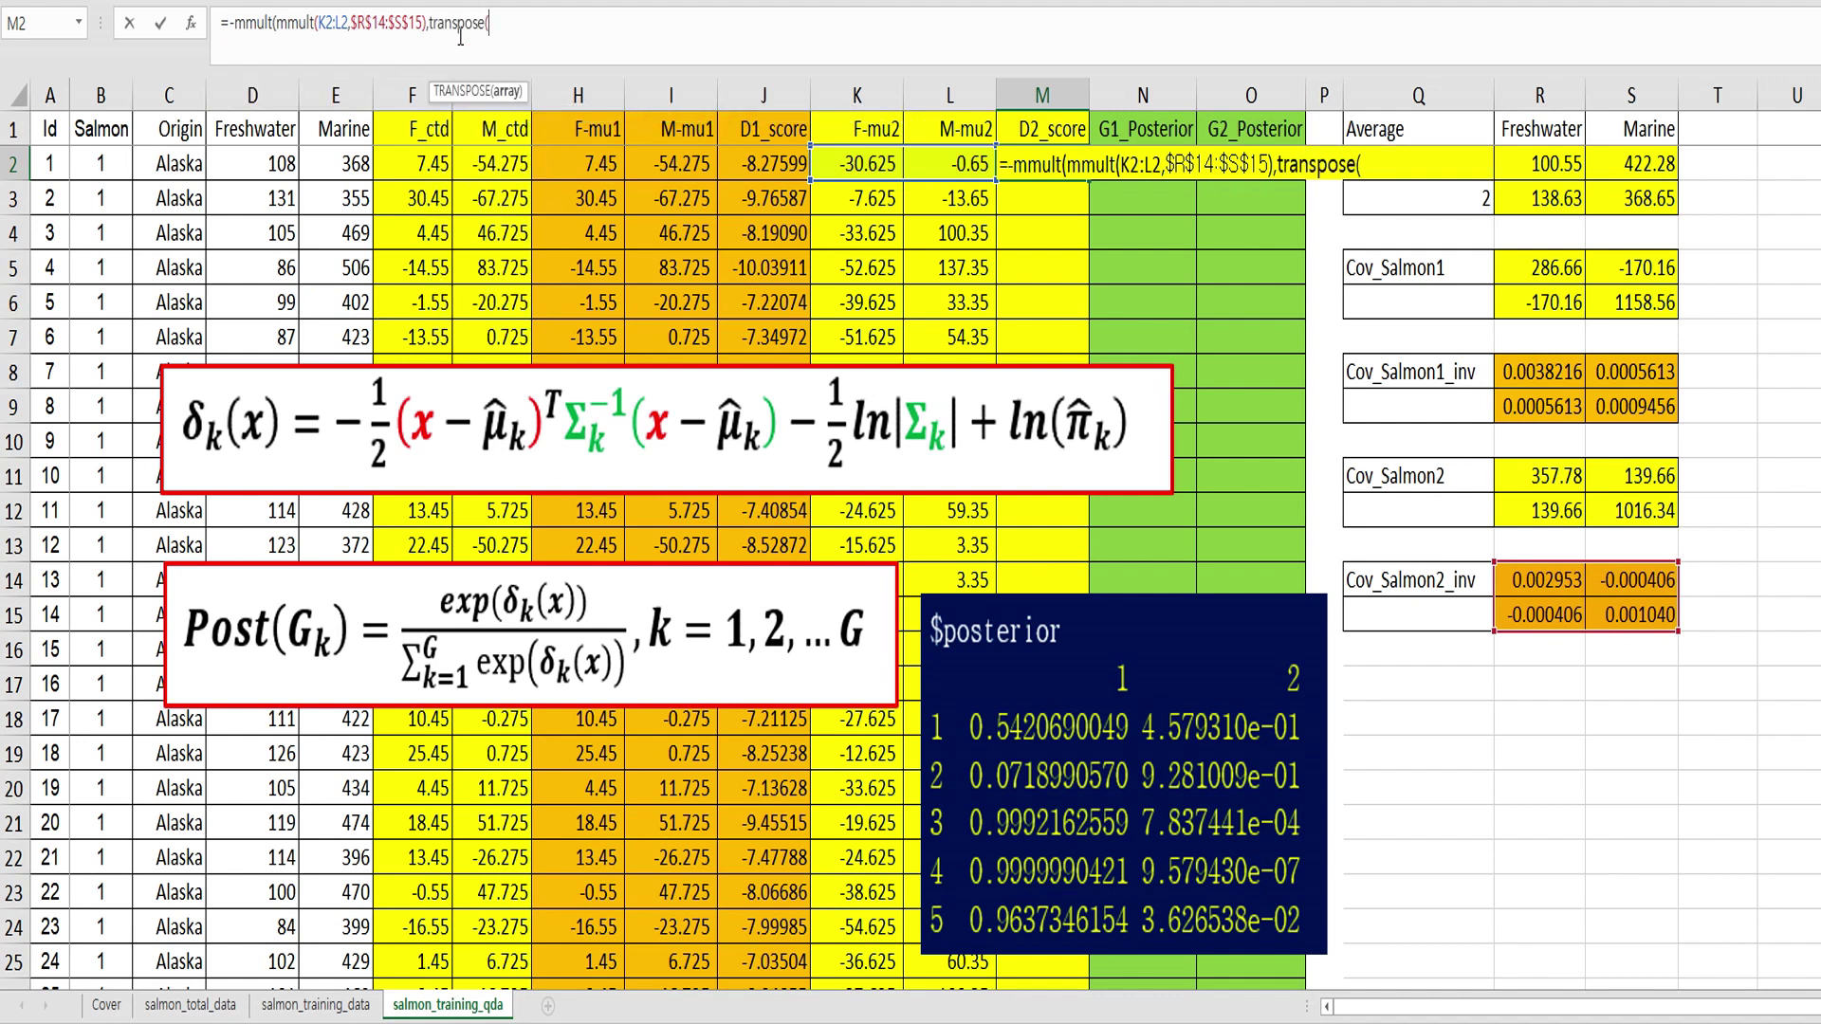
drag(851, 161, 948, 159)
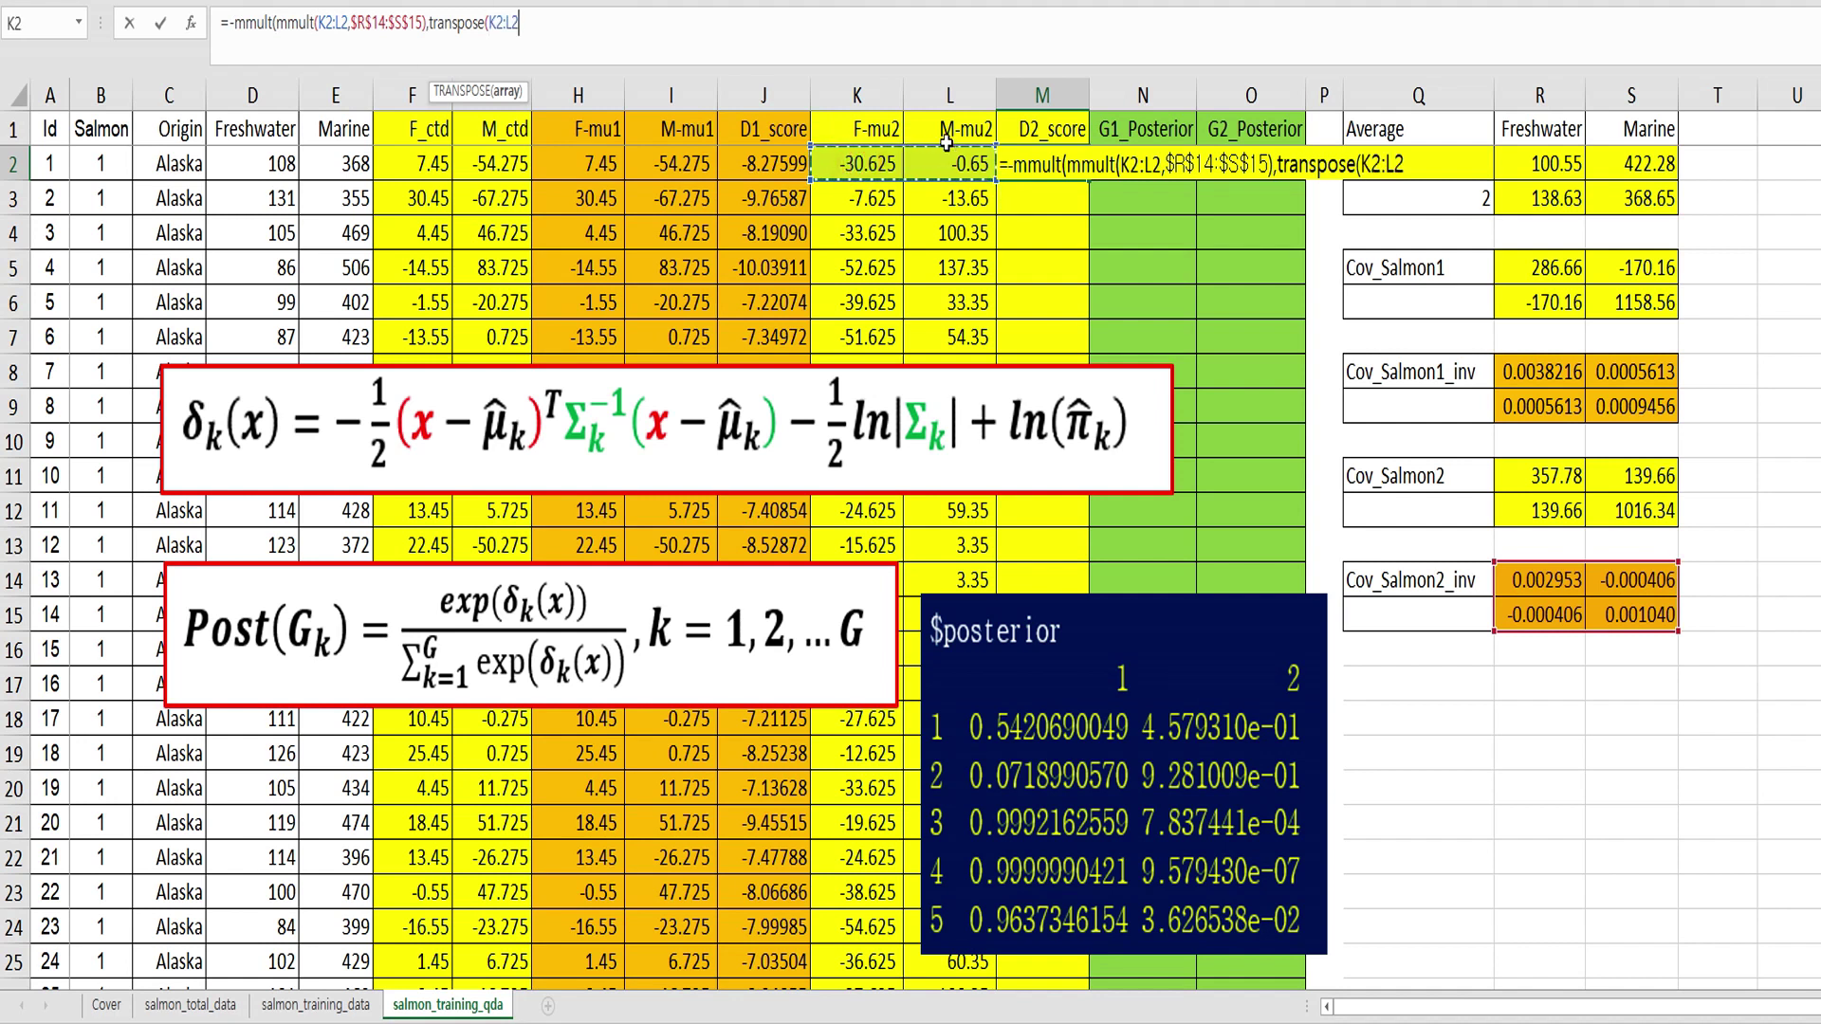
text()))
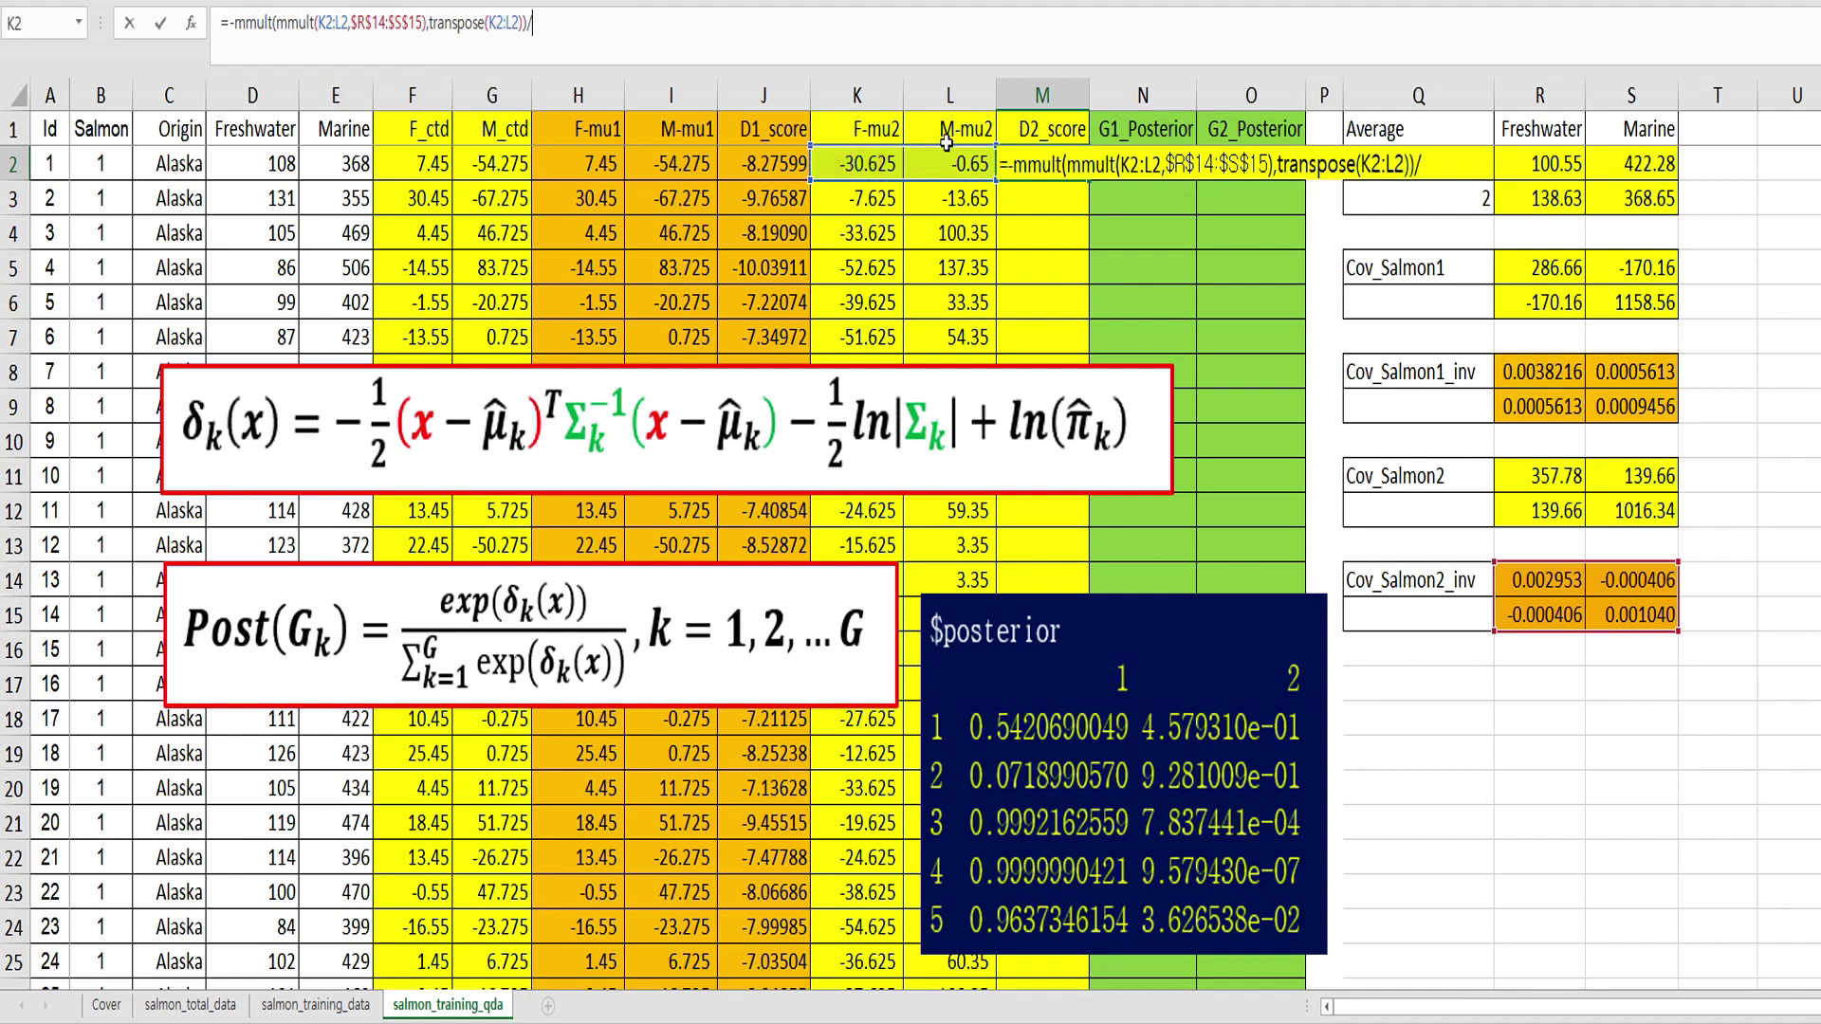
- Complete M2 as an array formula by appending /2-LN(MDETERM($R$11:$S$12))/2+LN(0.5), and fill it down the D2_score column
text(/2-ln(md)
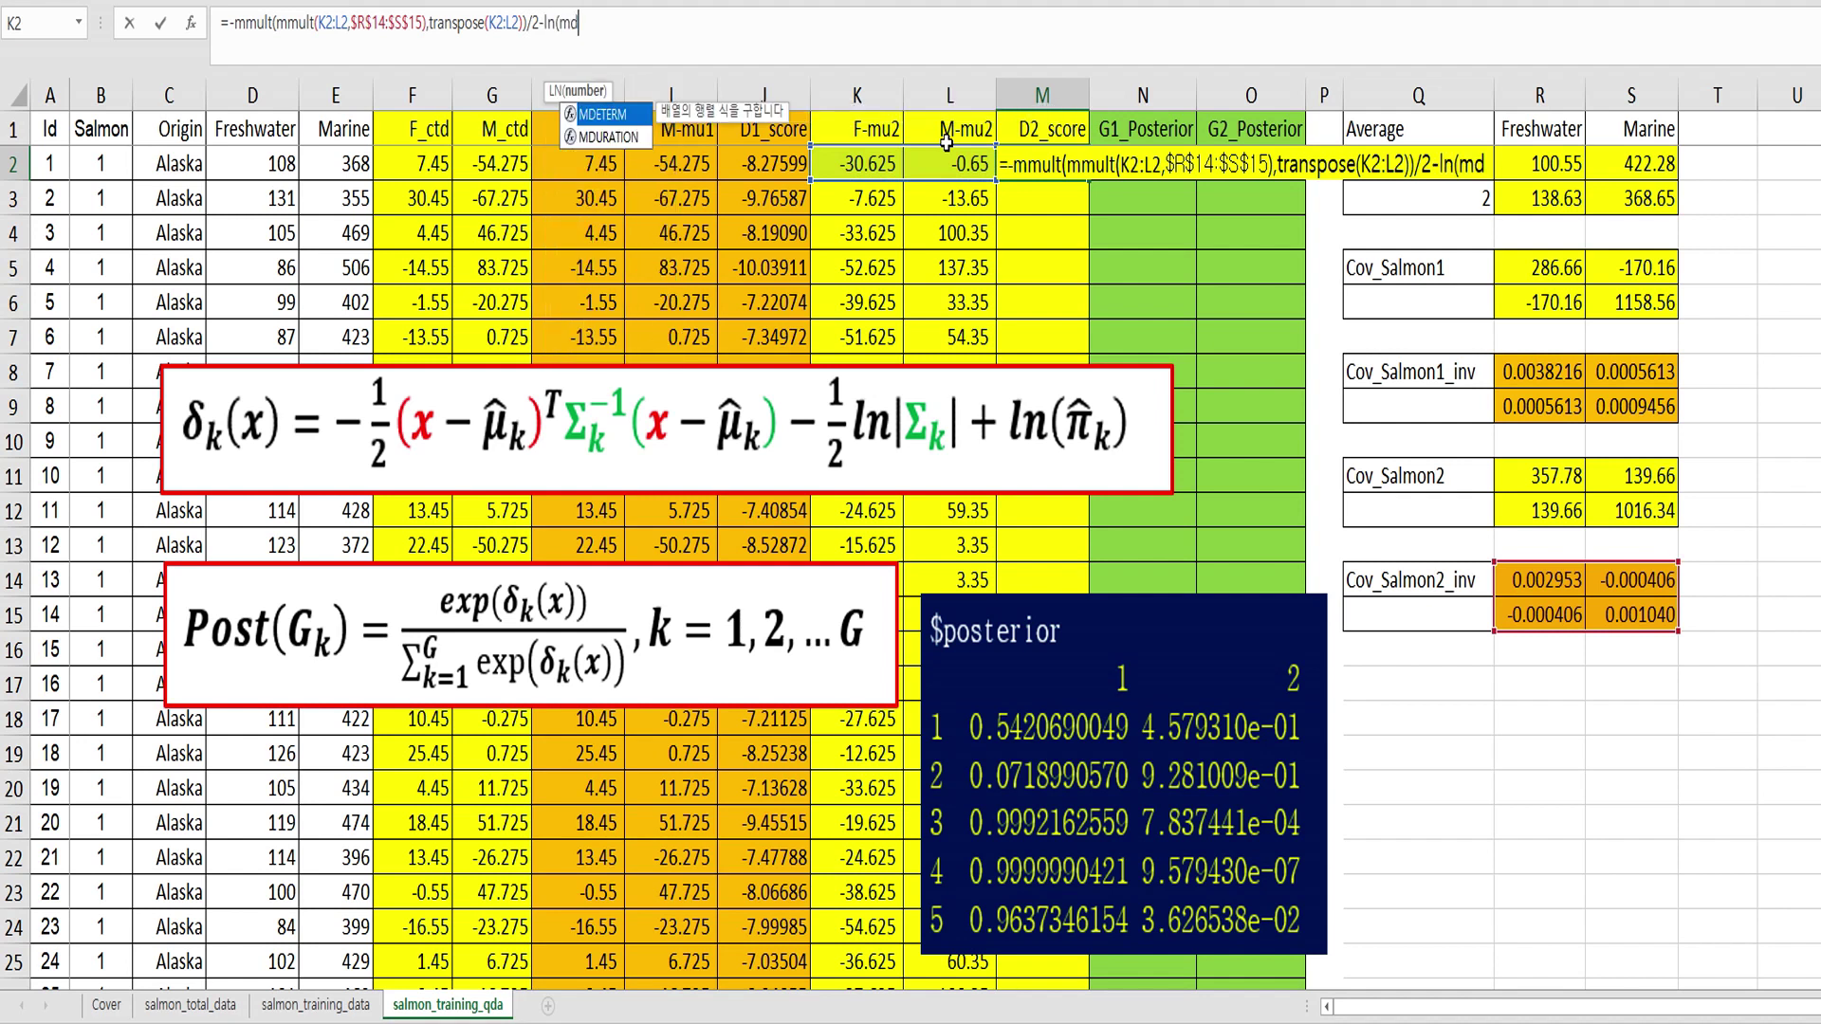
text(eterm()
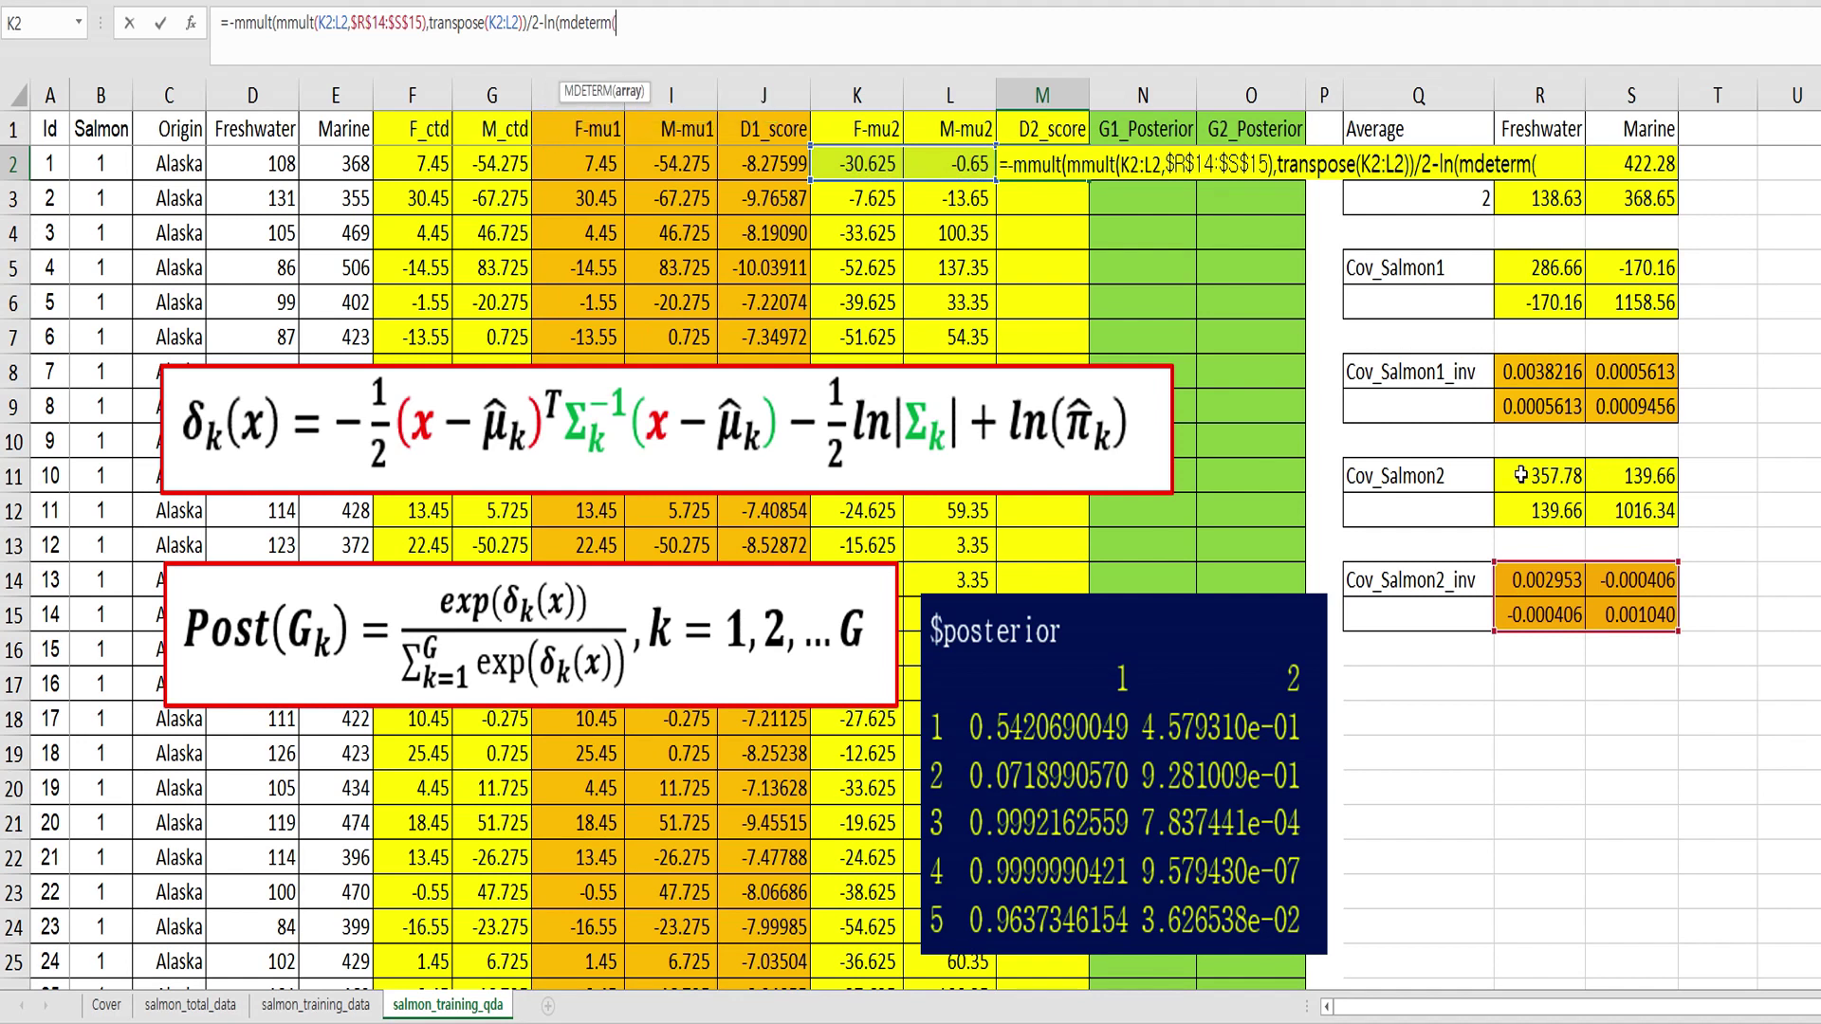
drag(1552, 487, 1605, 505)
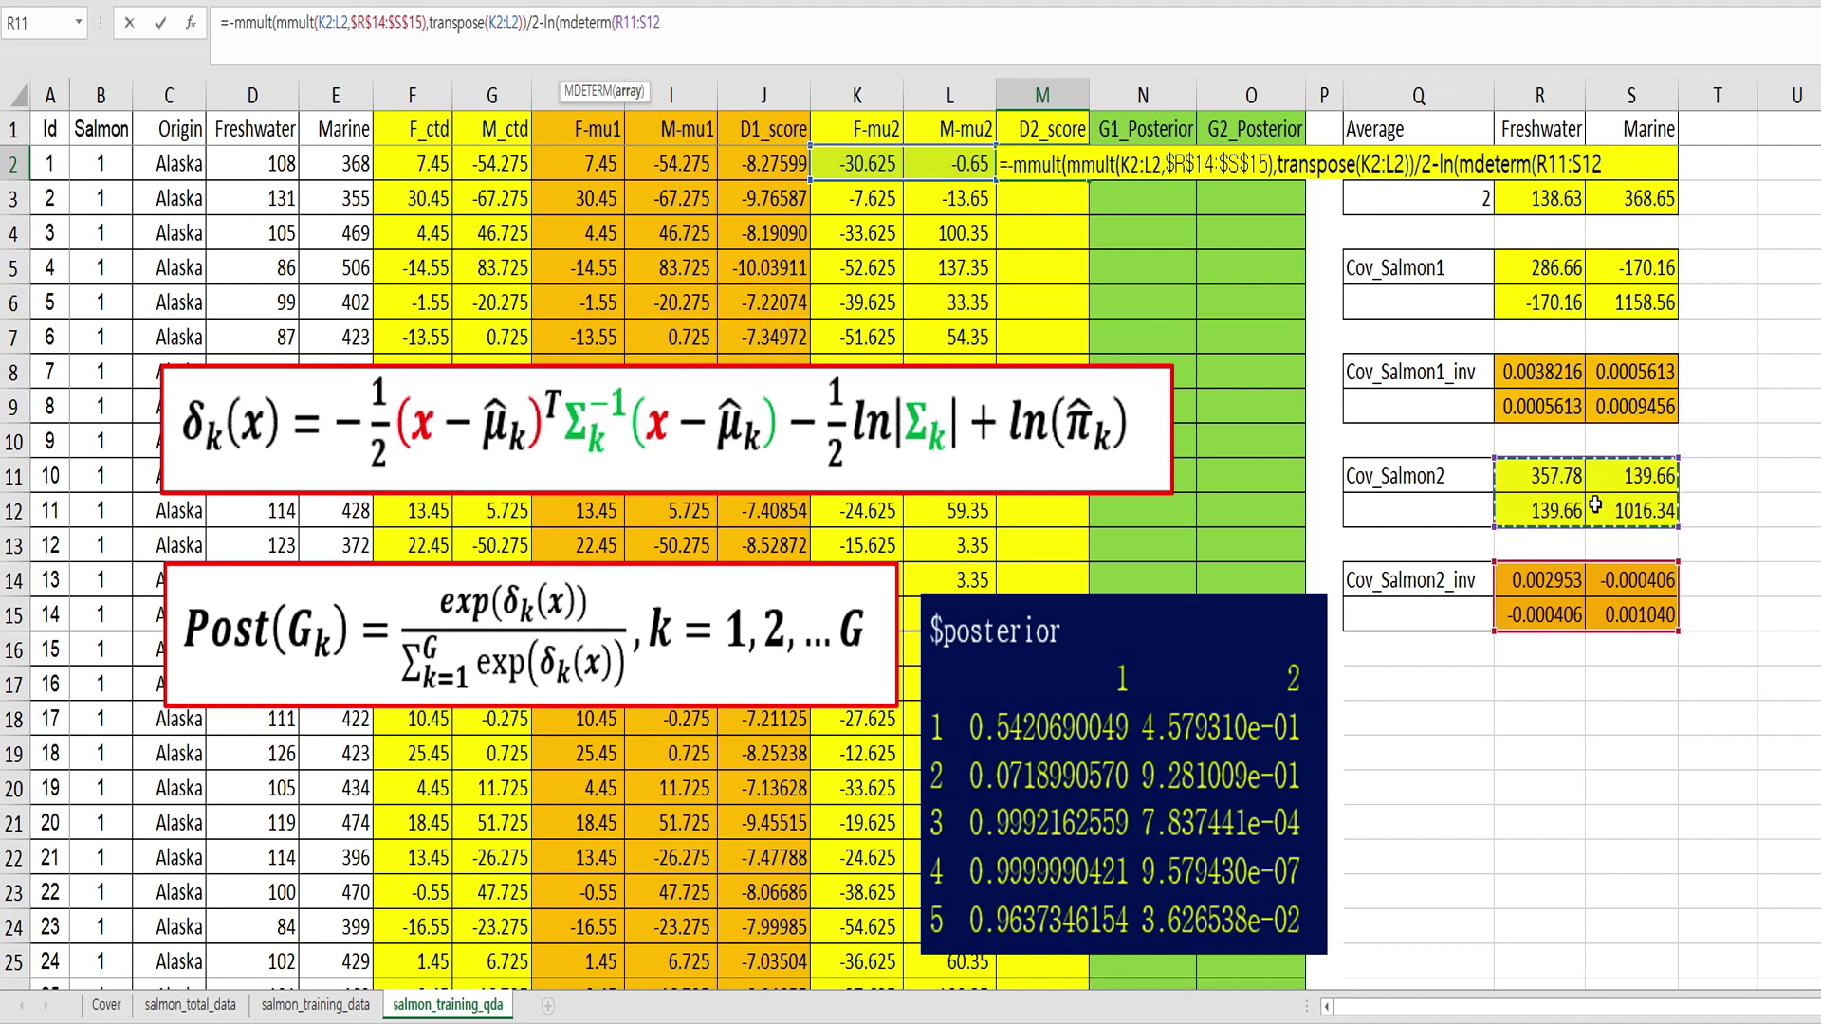
key(F4)
text()))
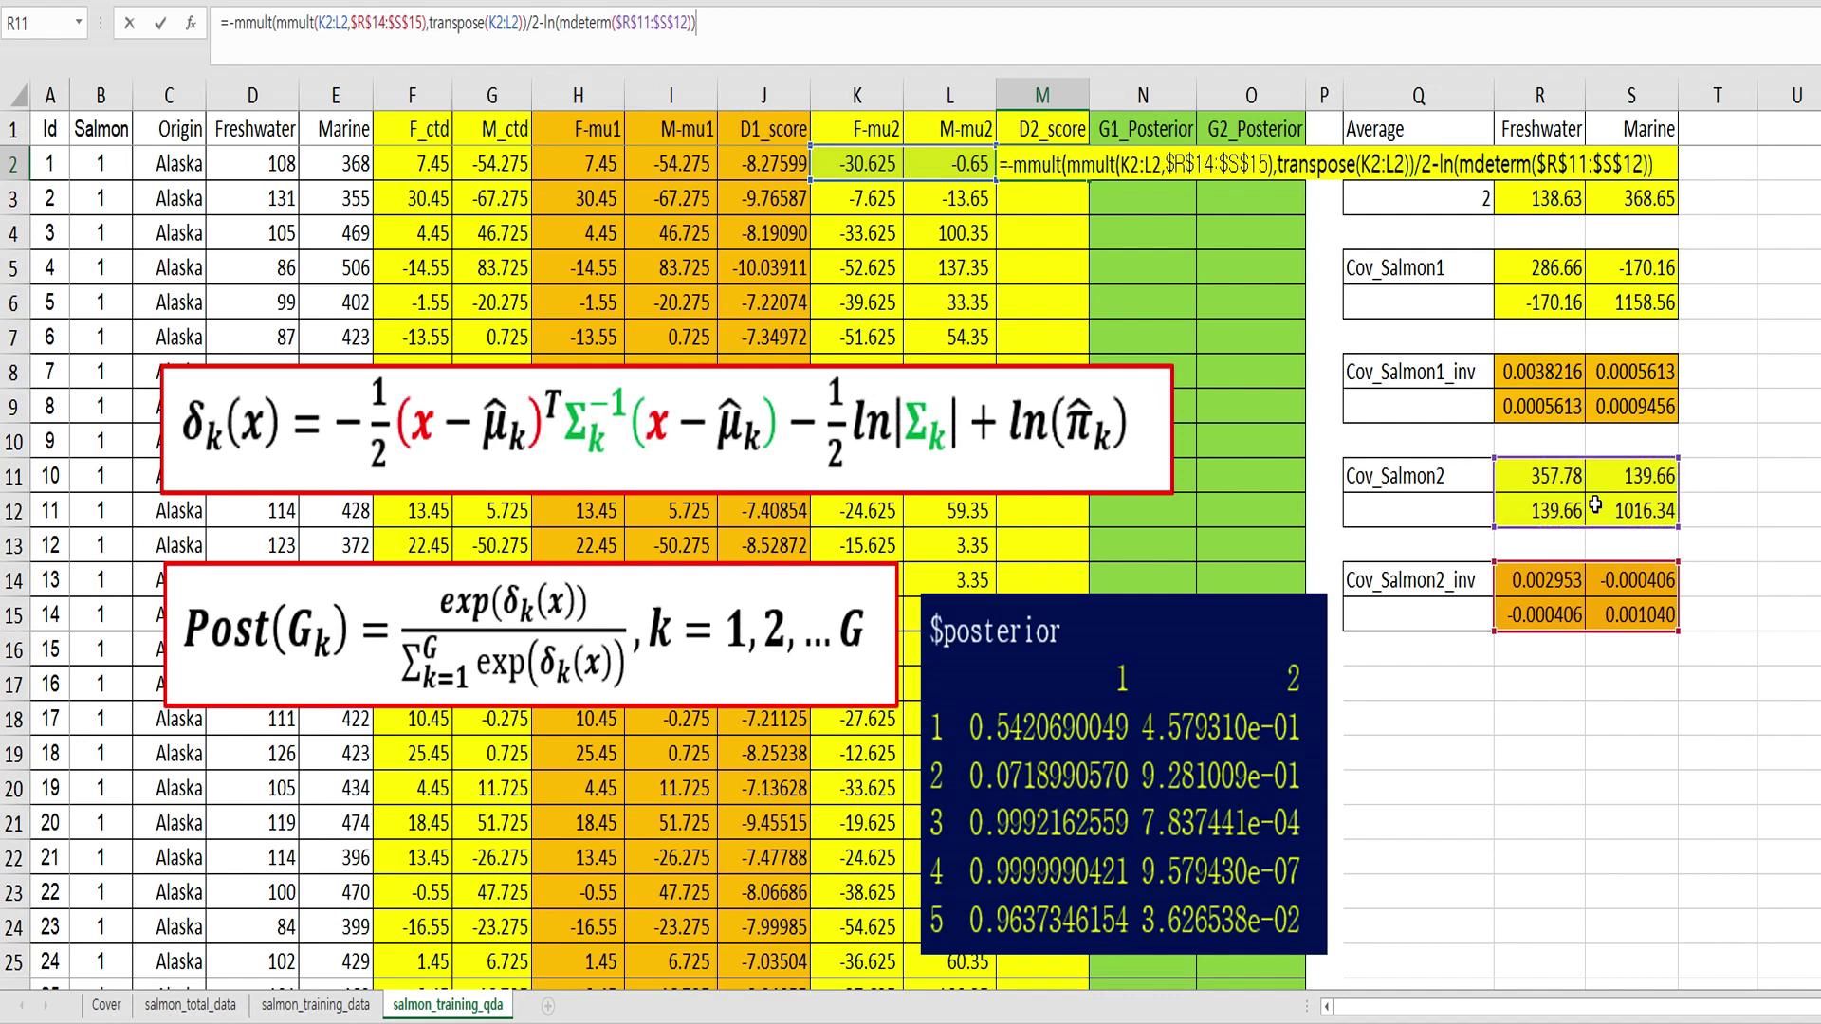
text(/2+ln()
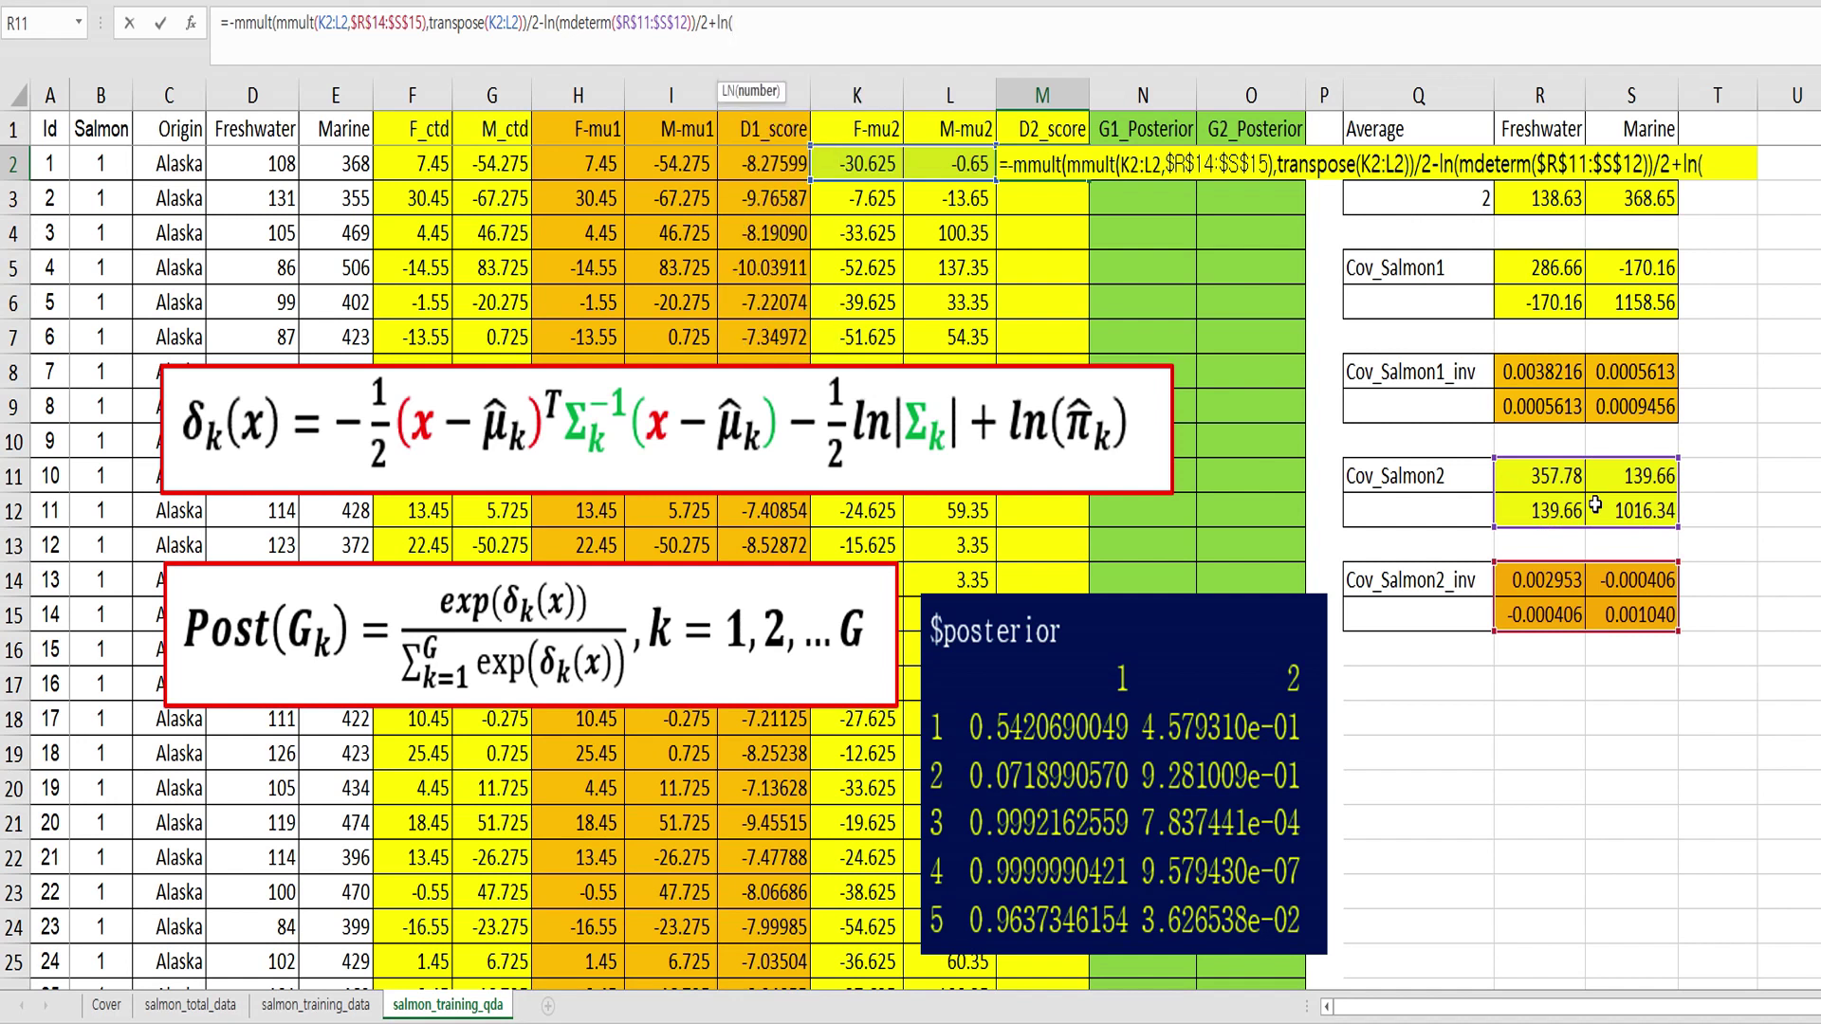
text(0.5))
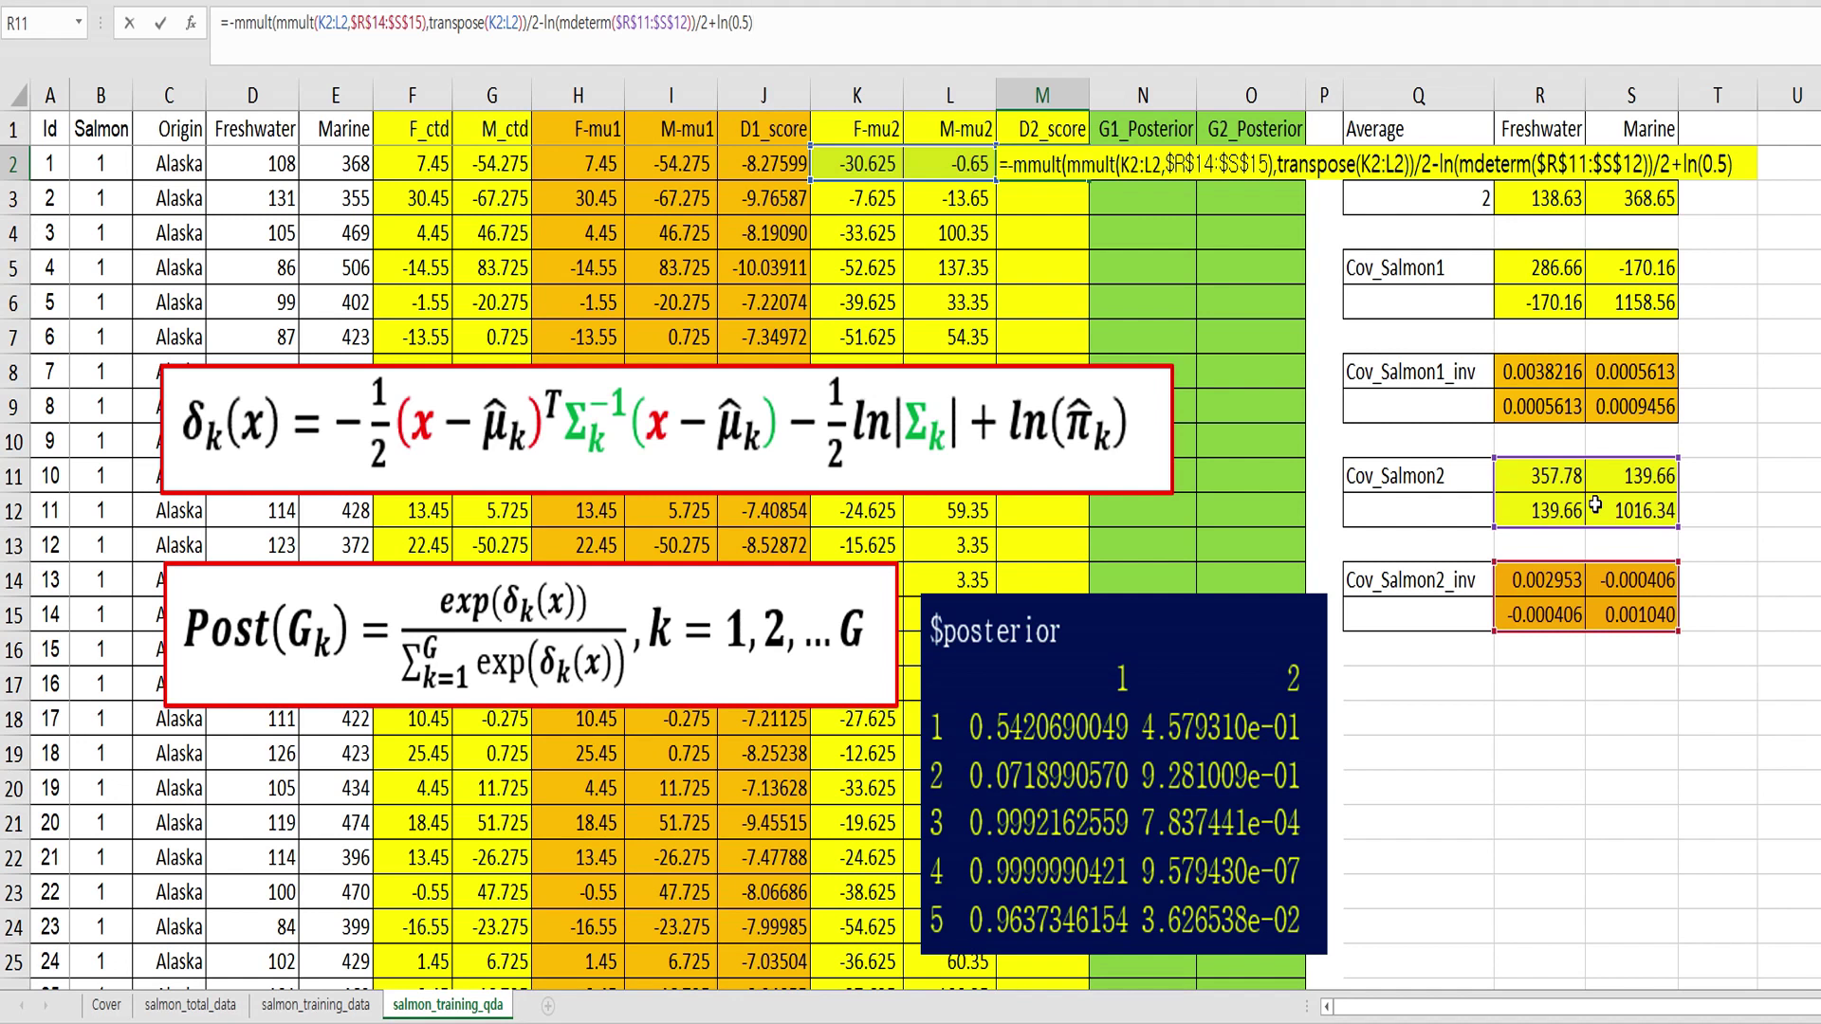
key(ctrl+shift+Return)
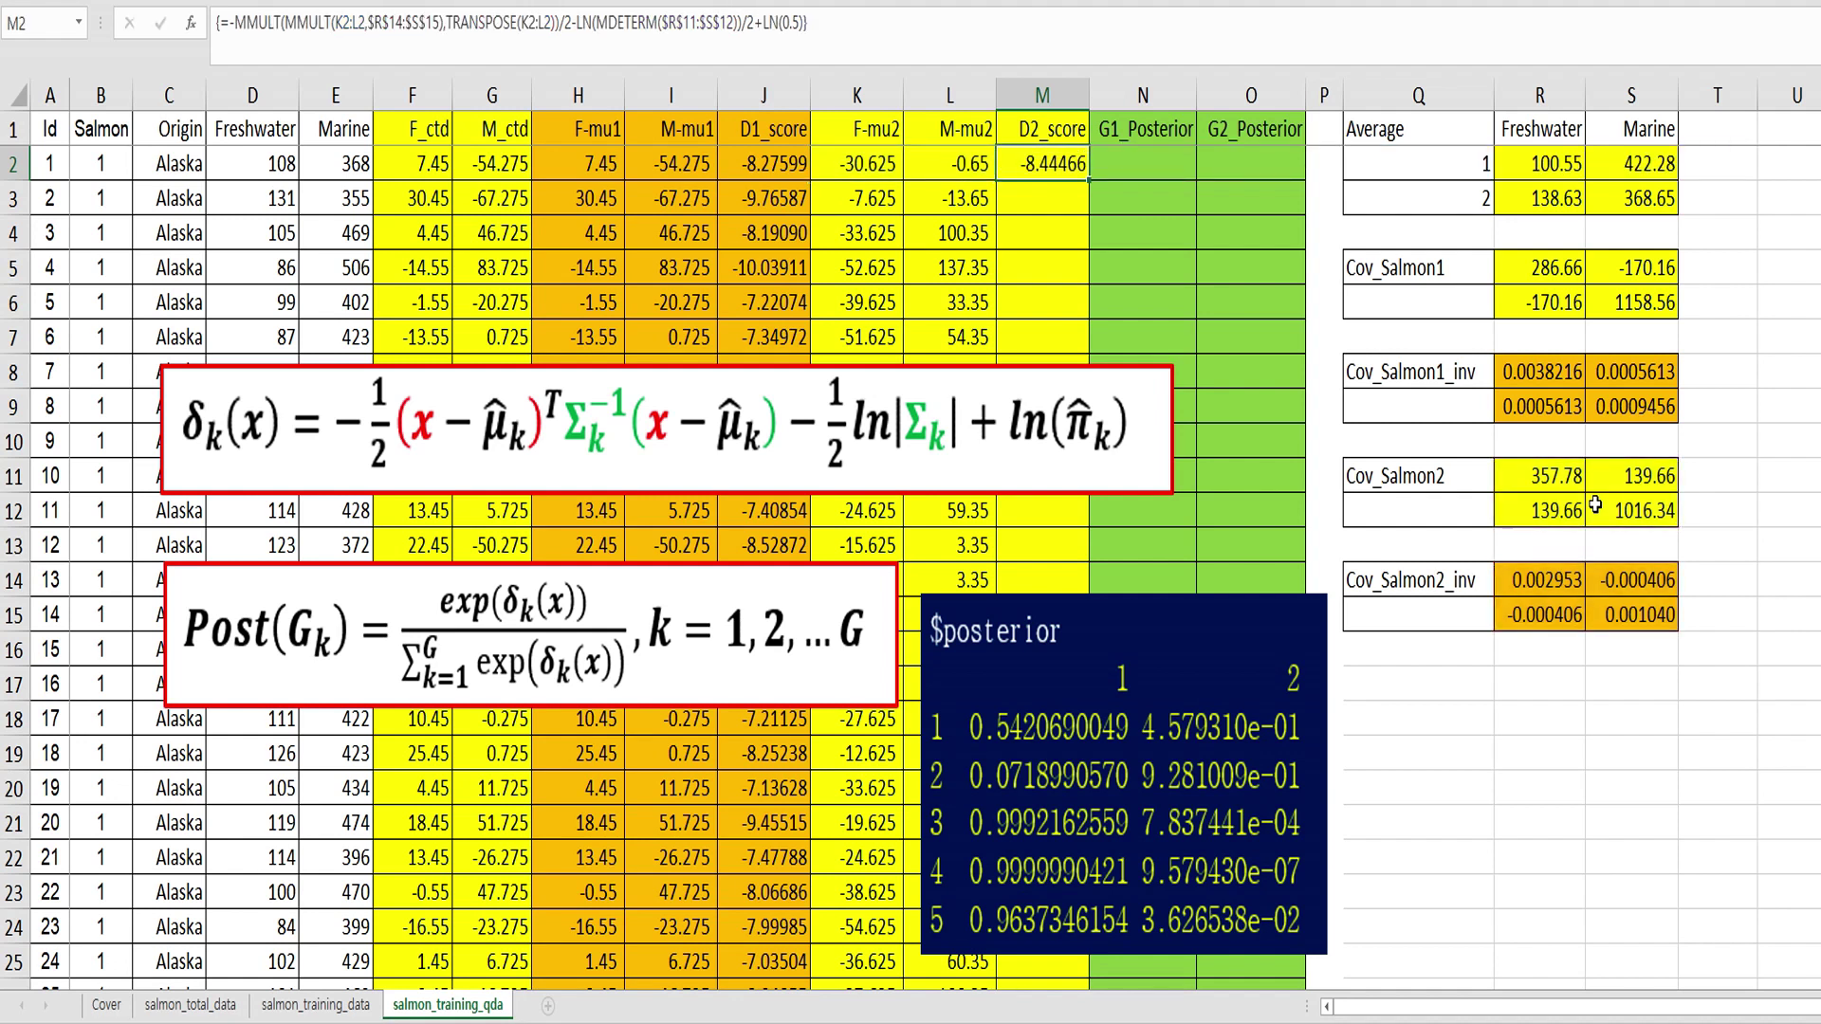
double_click(1088, 179)
click(1061, 161)
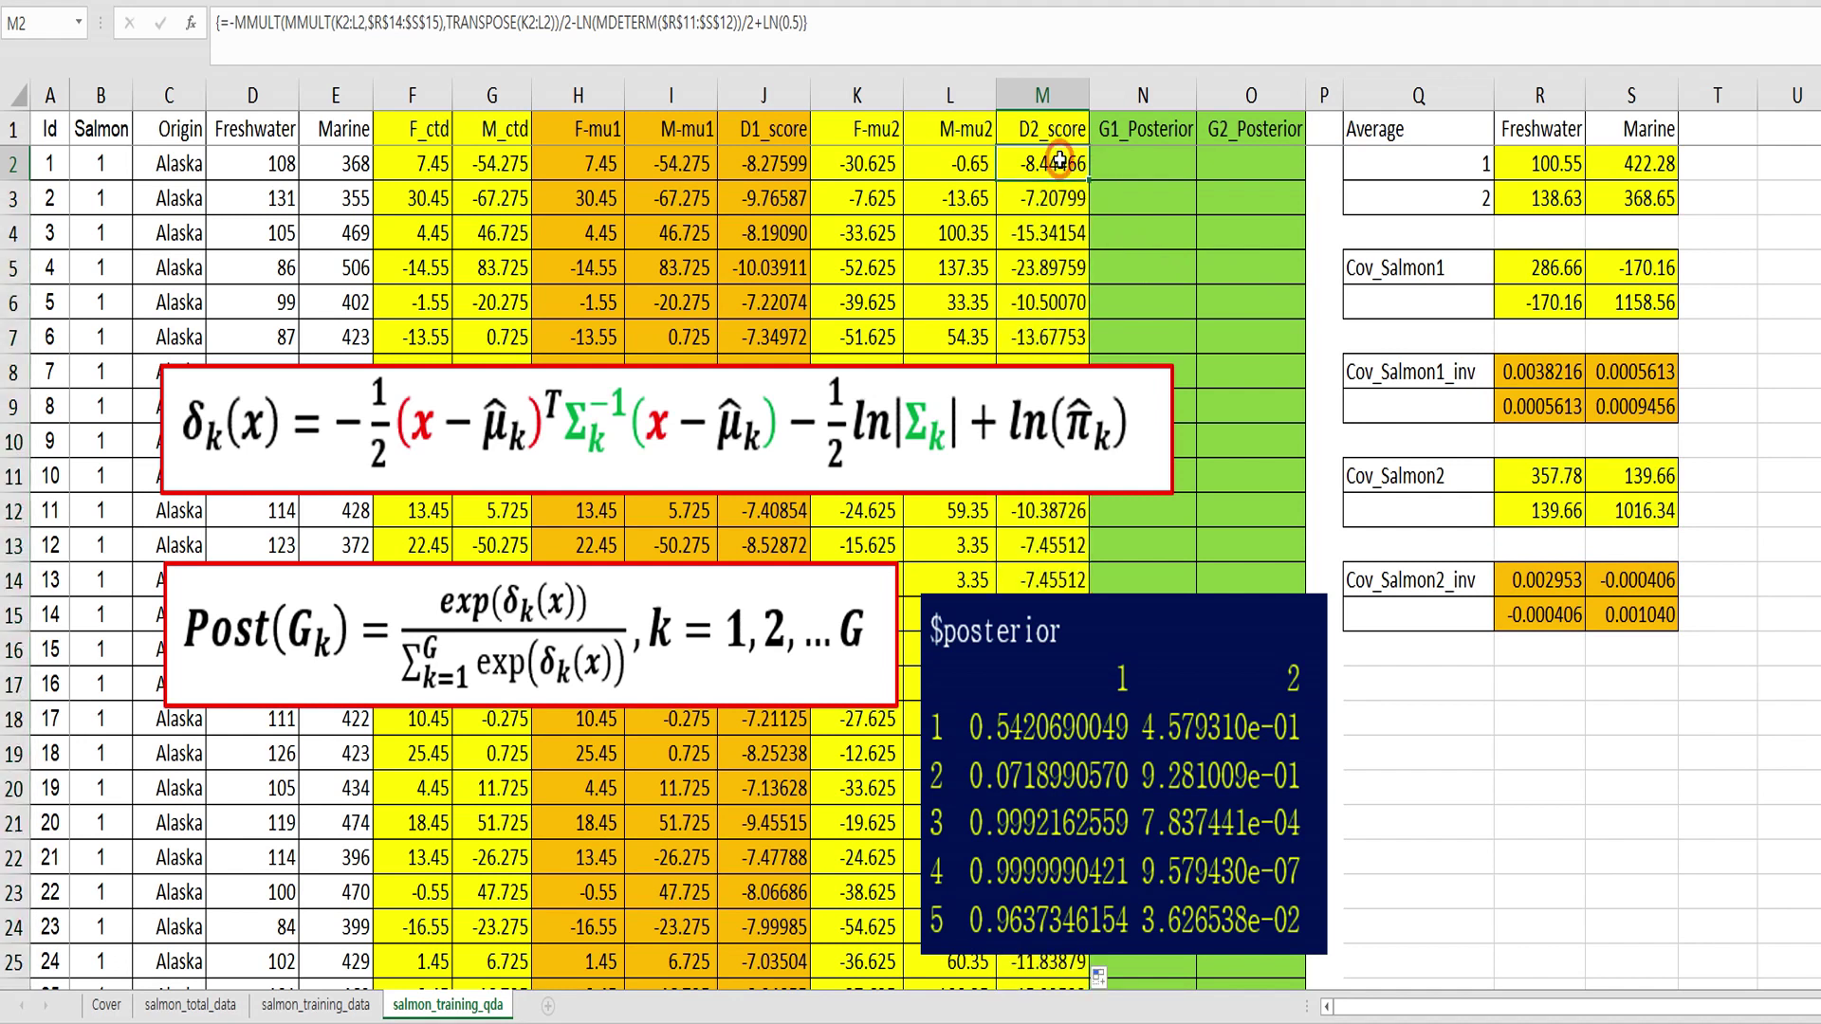
- Move the Post(Gk) equation picture above the discriminant score equation on the sheet
click(1130, 202)
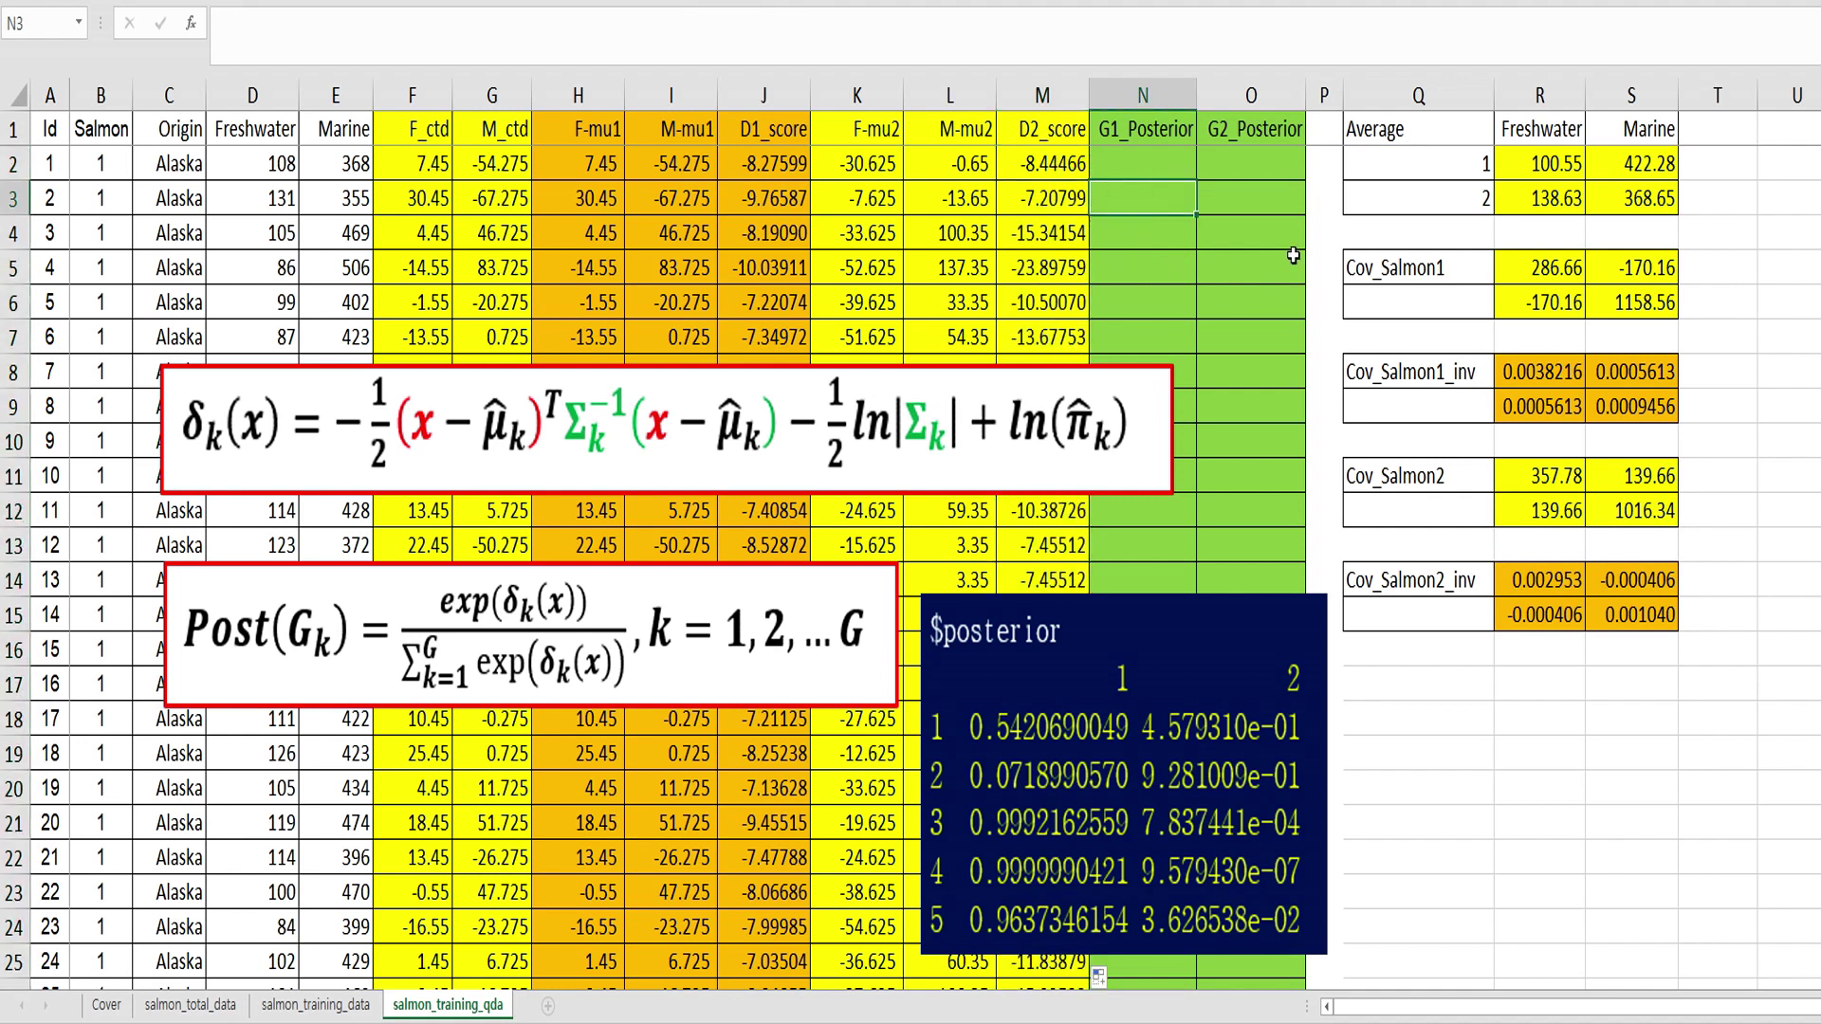
key(Up)
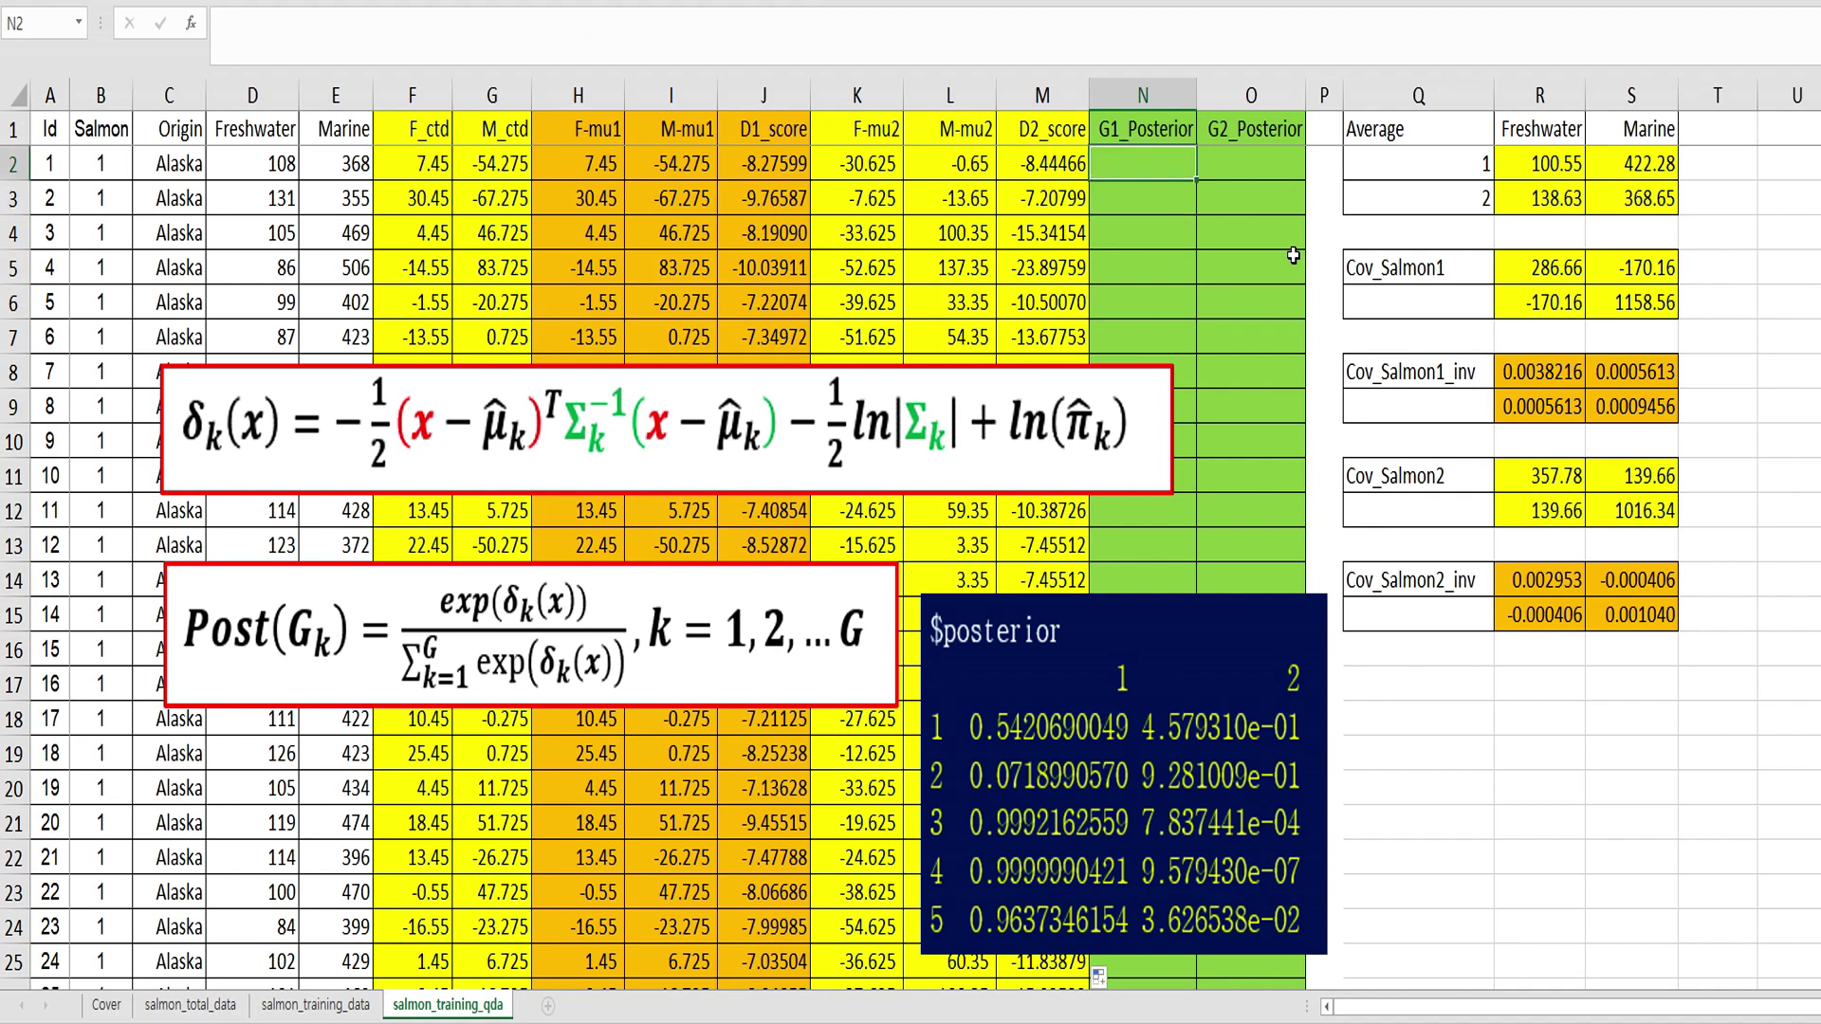
key(Left)
key(Right)
click(762, 636)
drag(761, 636, 827, 270)
- Start the G1_Posterior formula in N2 with the exponentiated group 1 score as numerator, =EXP(J2)/
click(1159, 154)
text(=ex)
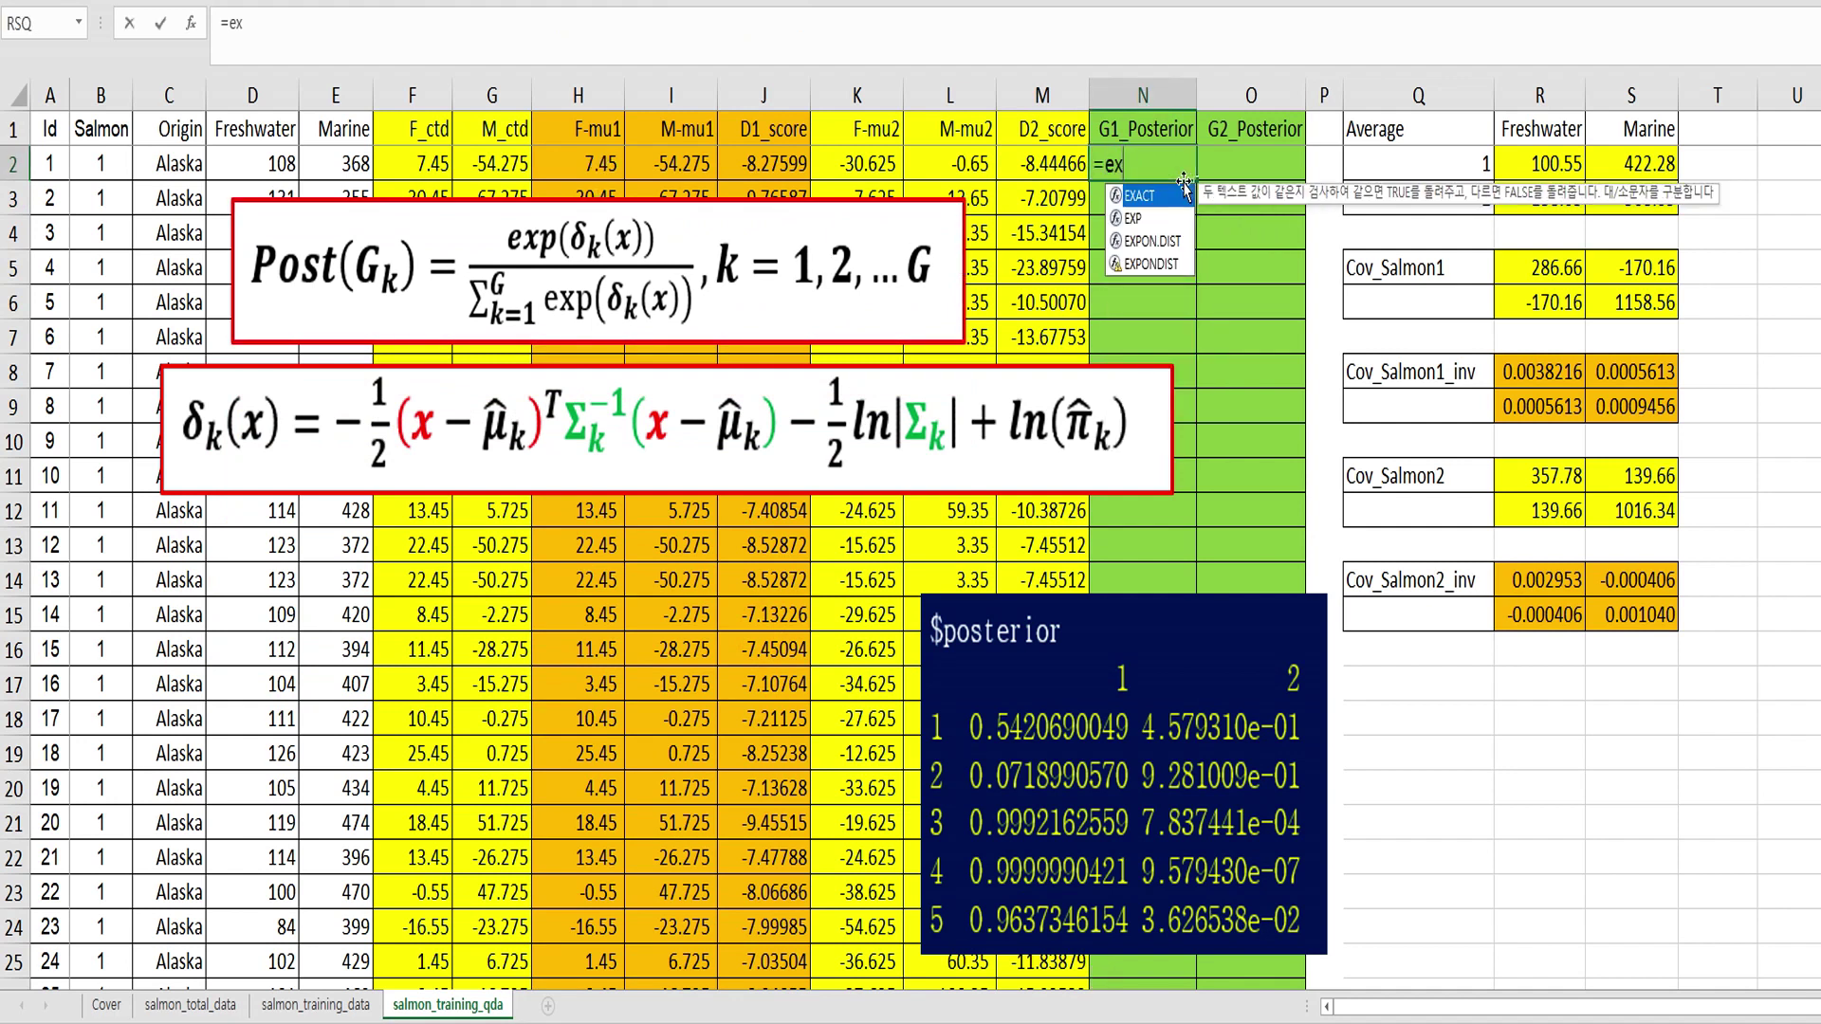
text(p()
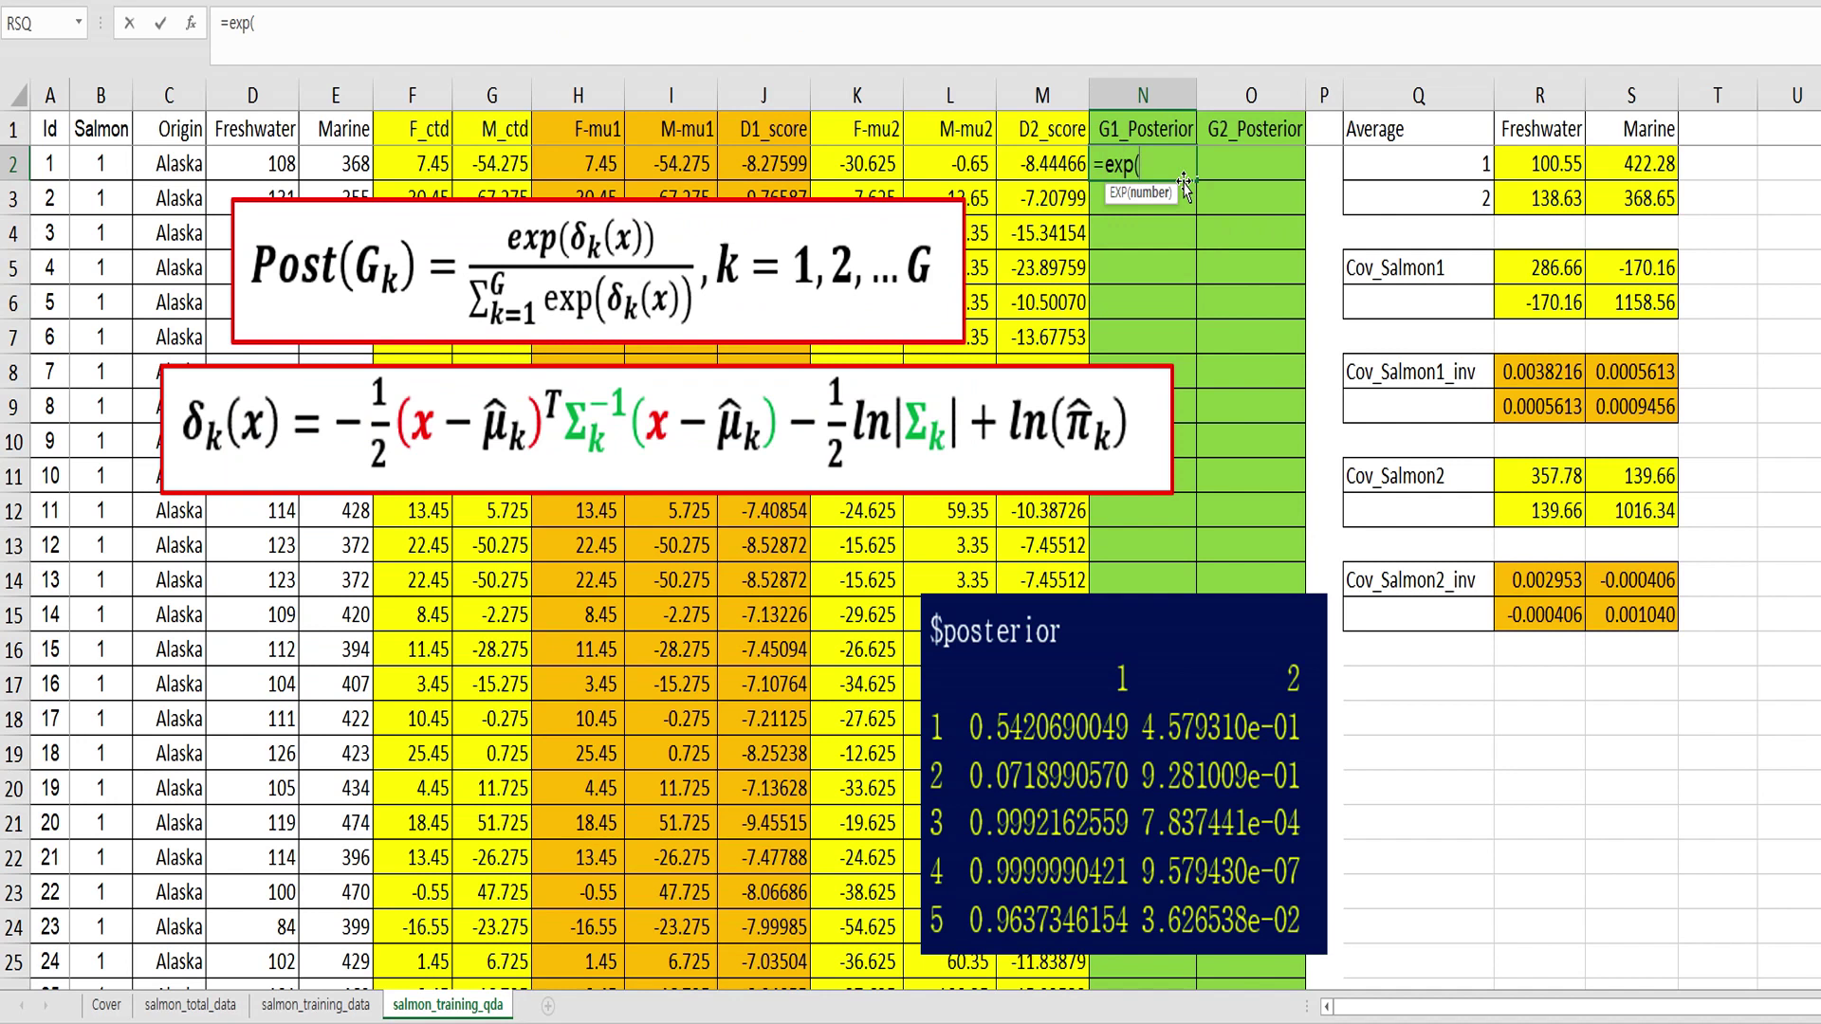
key(Left)
key(Left)
key(Left)
key(Left)
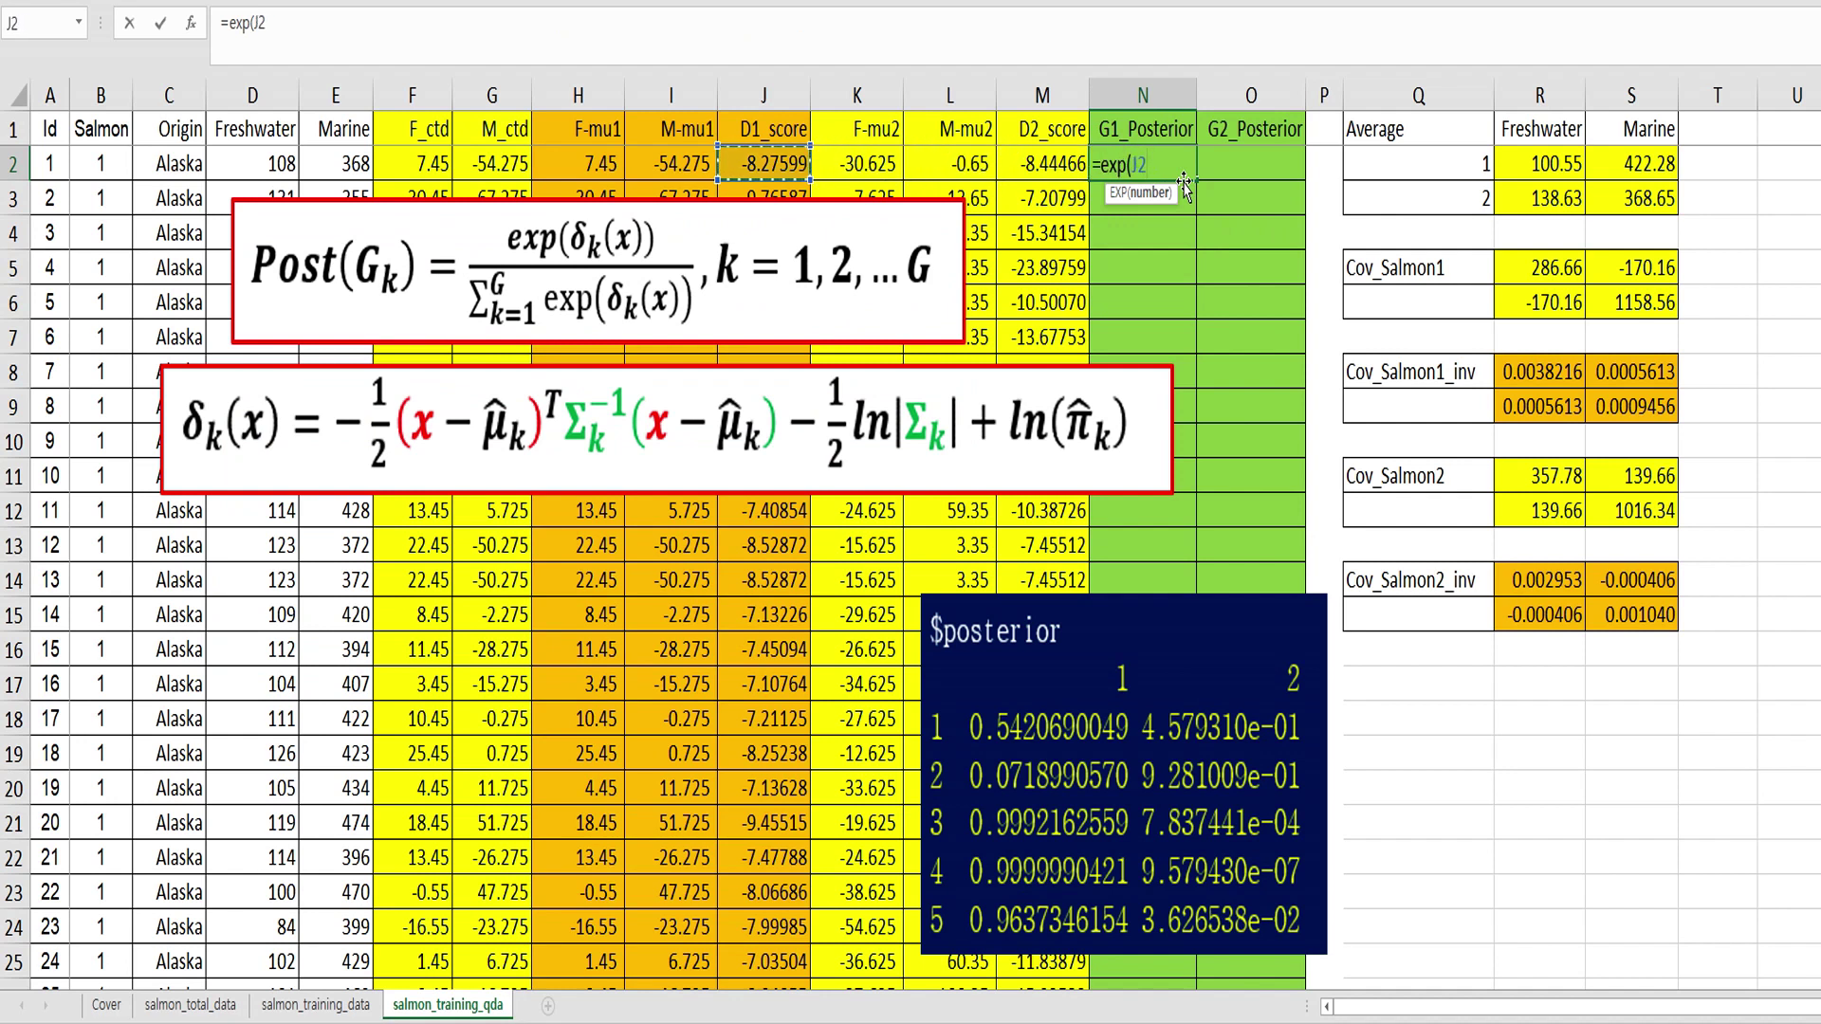
text()/)
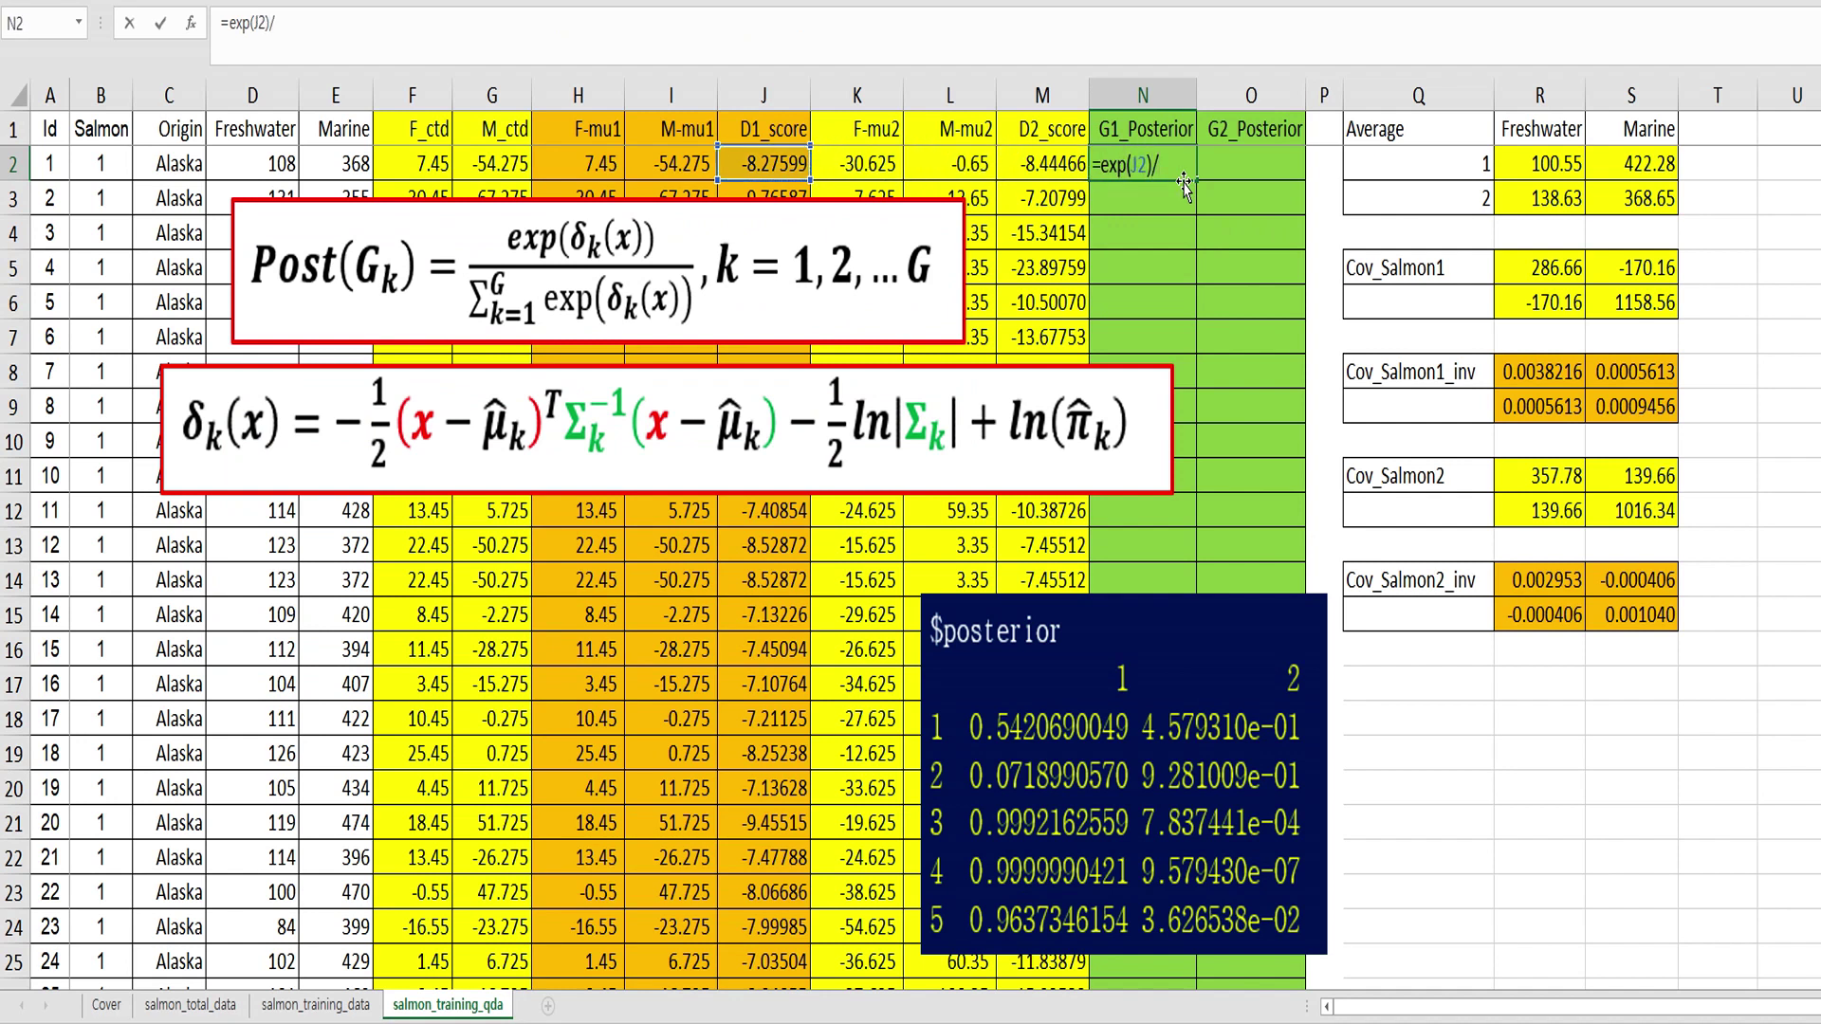
- Complete the N2 posterior formula with the denominator (EXP(J2)+EXP(M2)), summing both groups' exponentiated scores
text((exp(j)
text(2)
text())
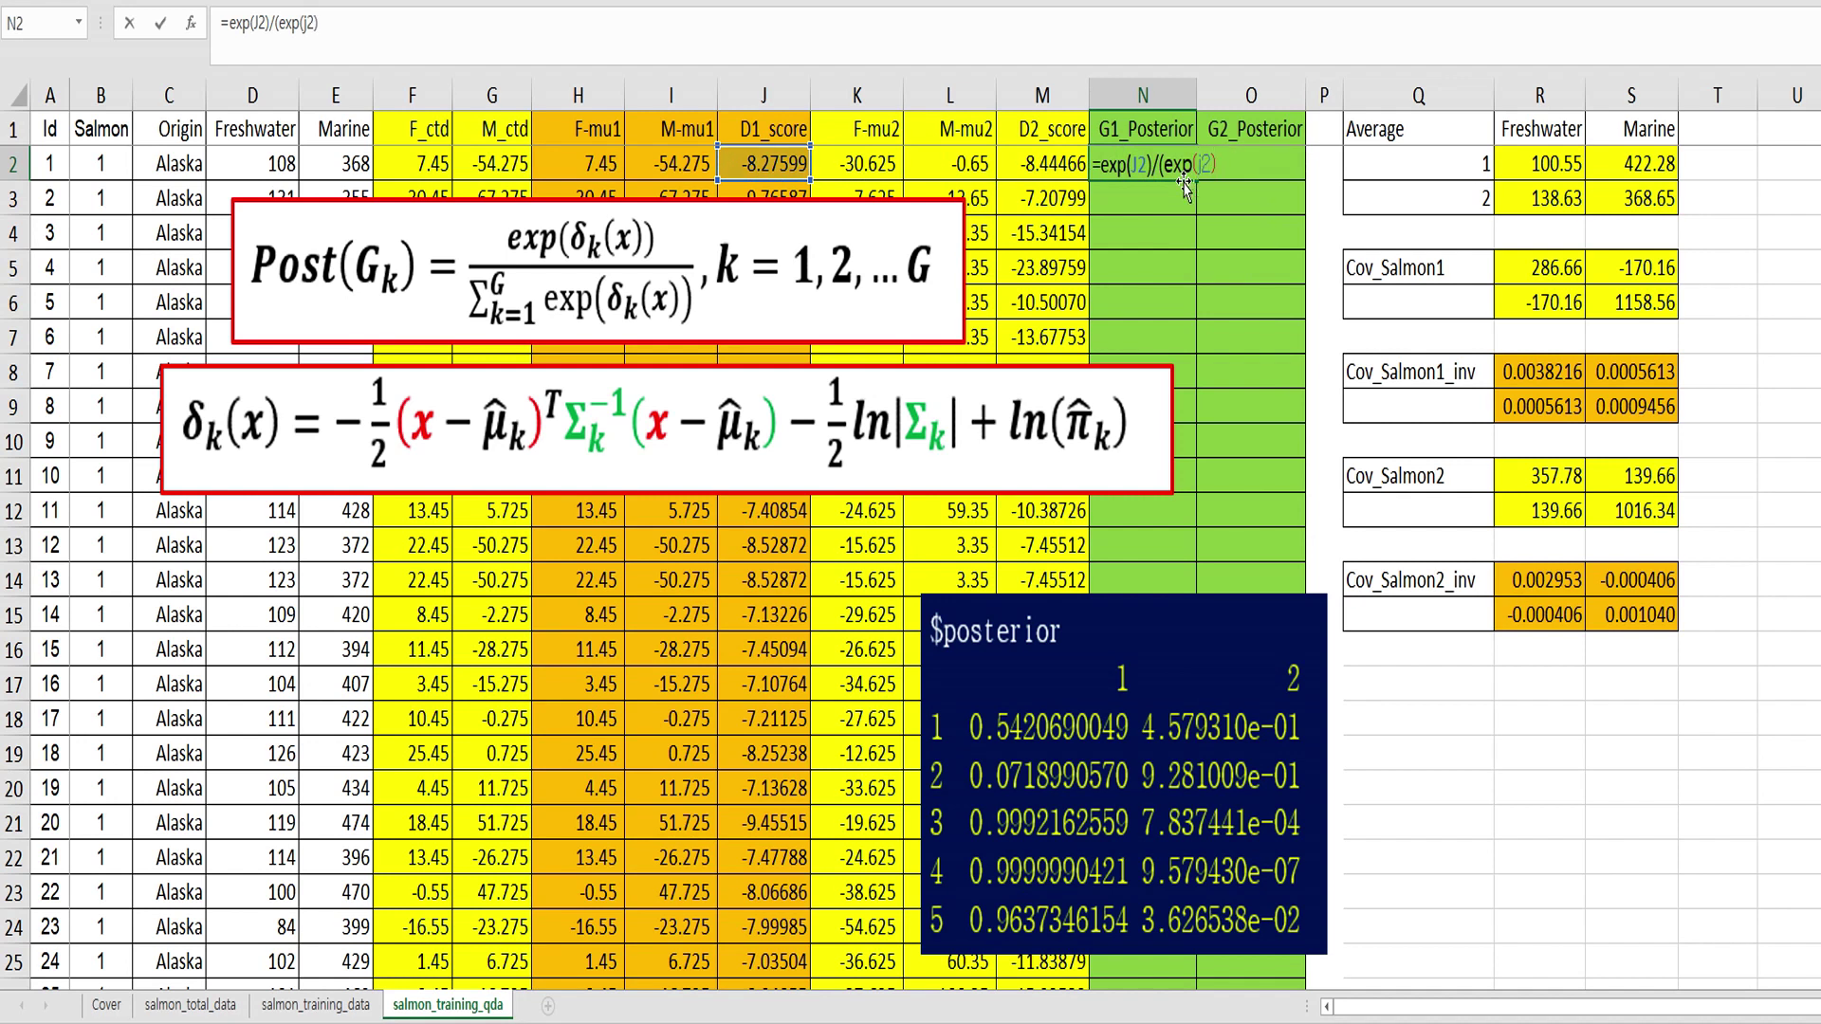
text(+e)
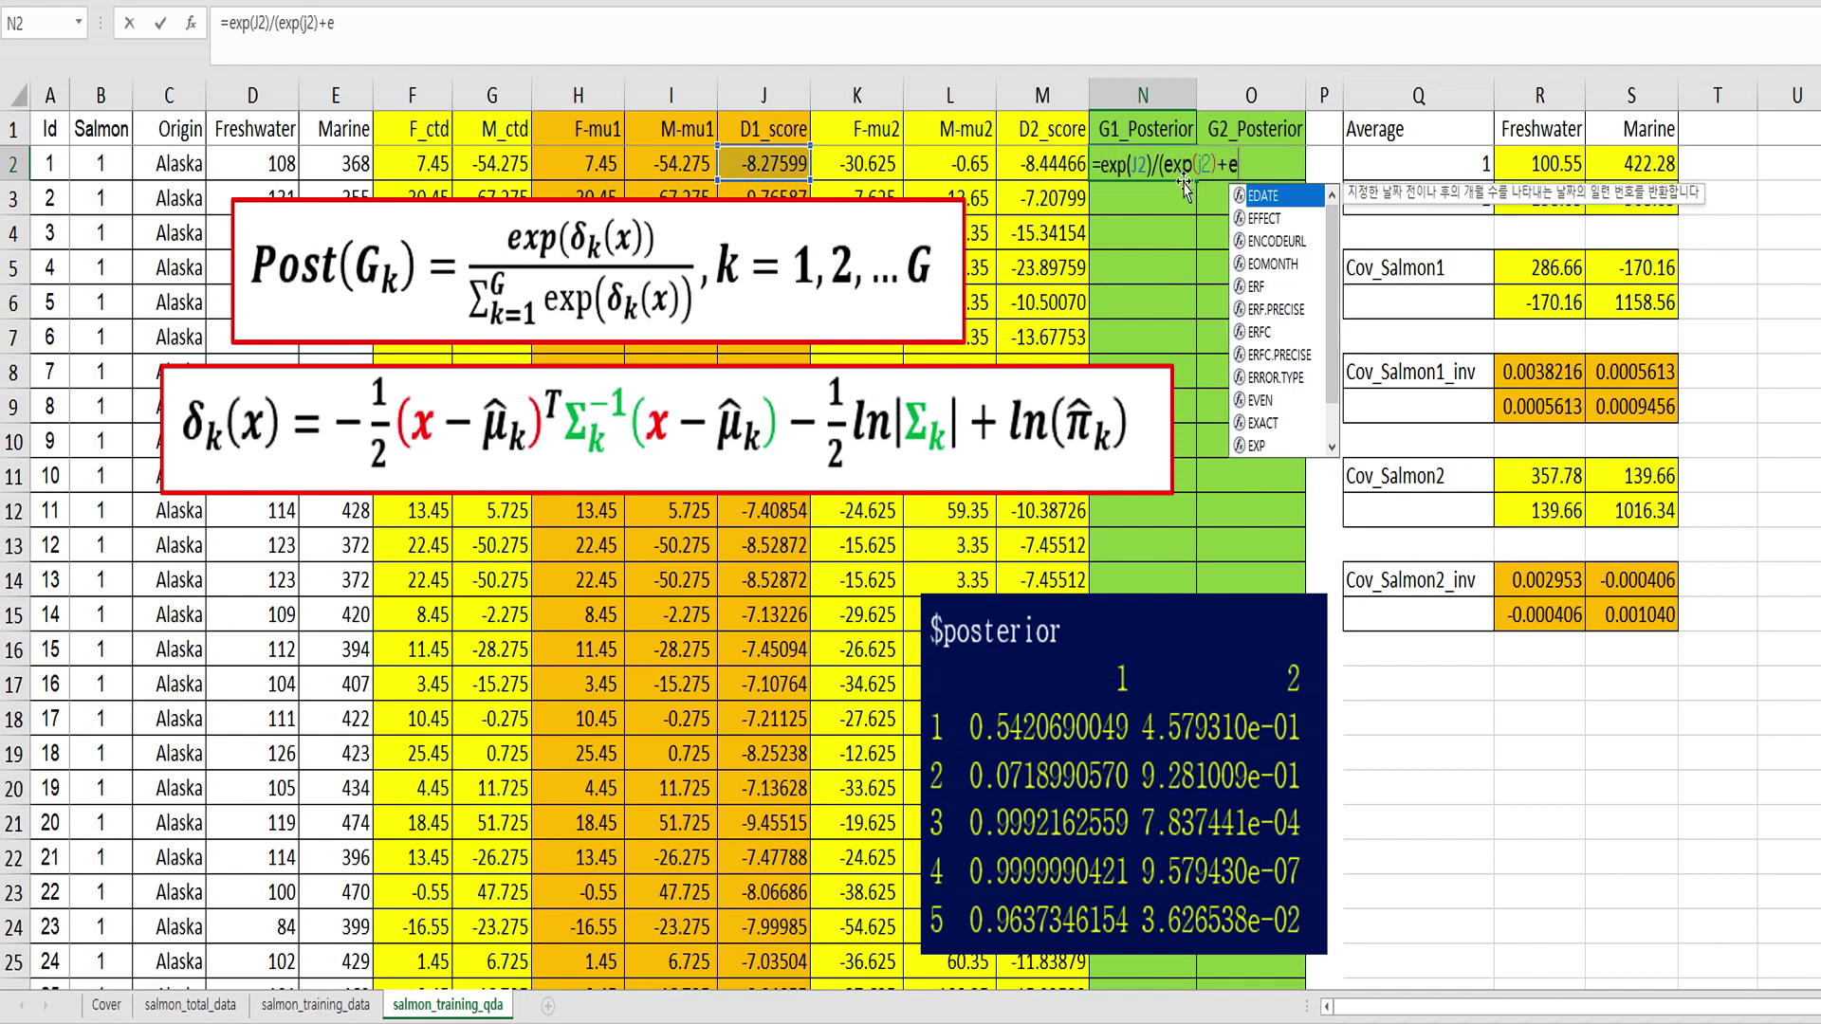
text(xp()
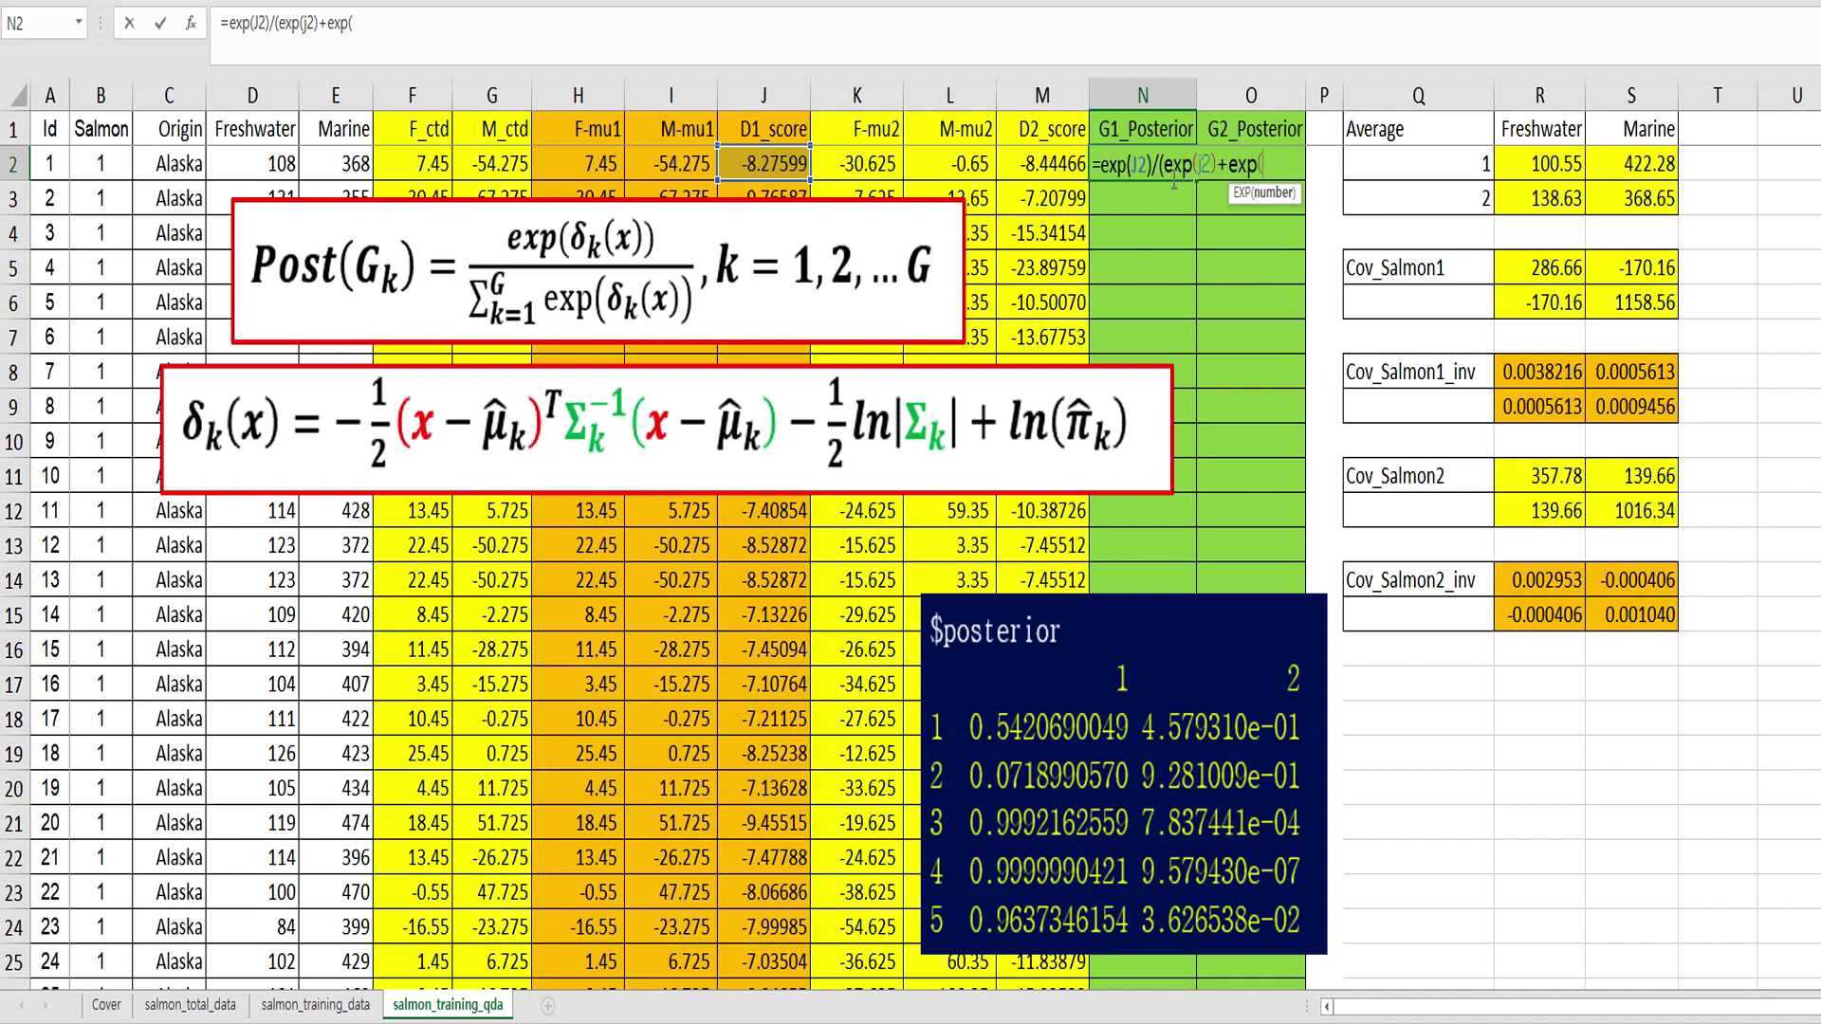
click(1068, 167)
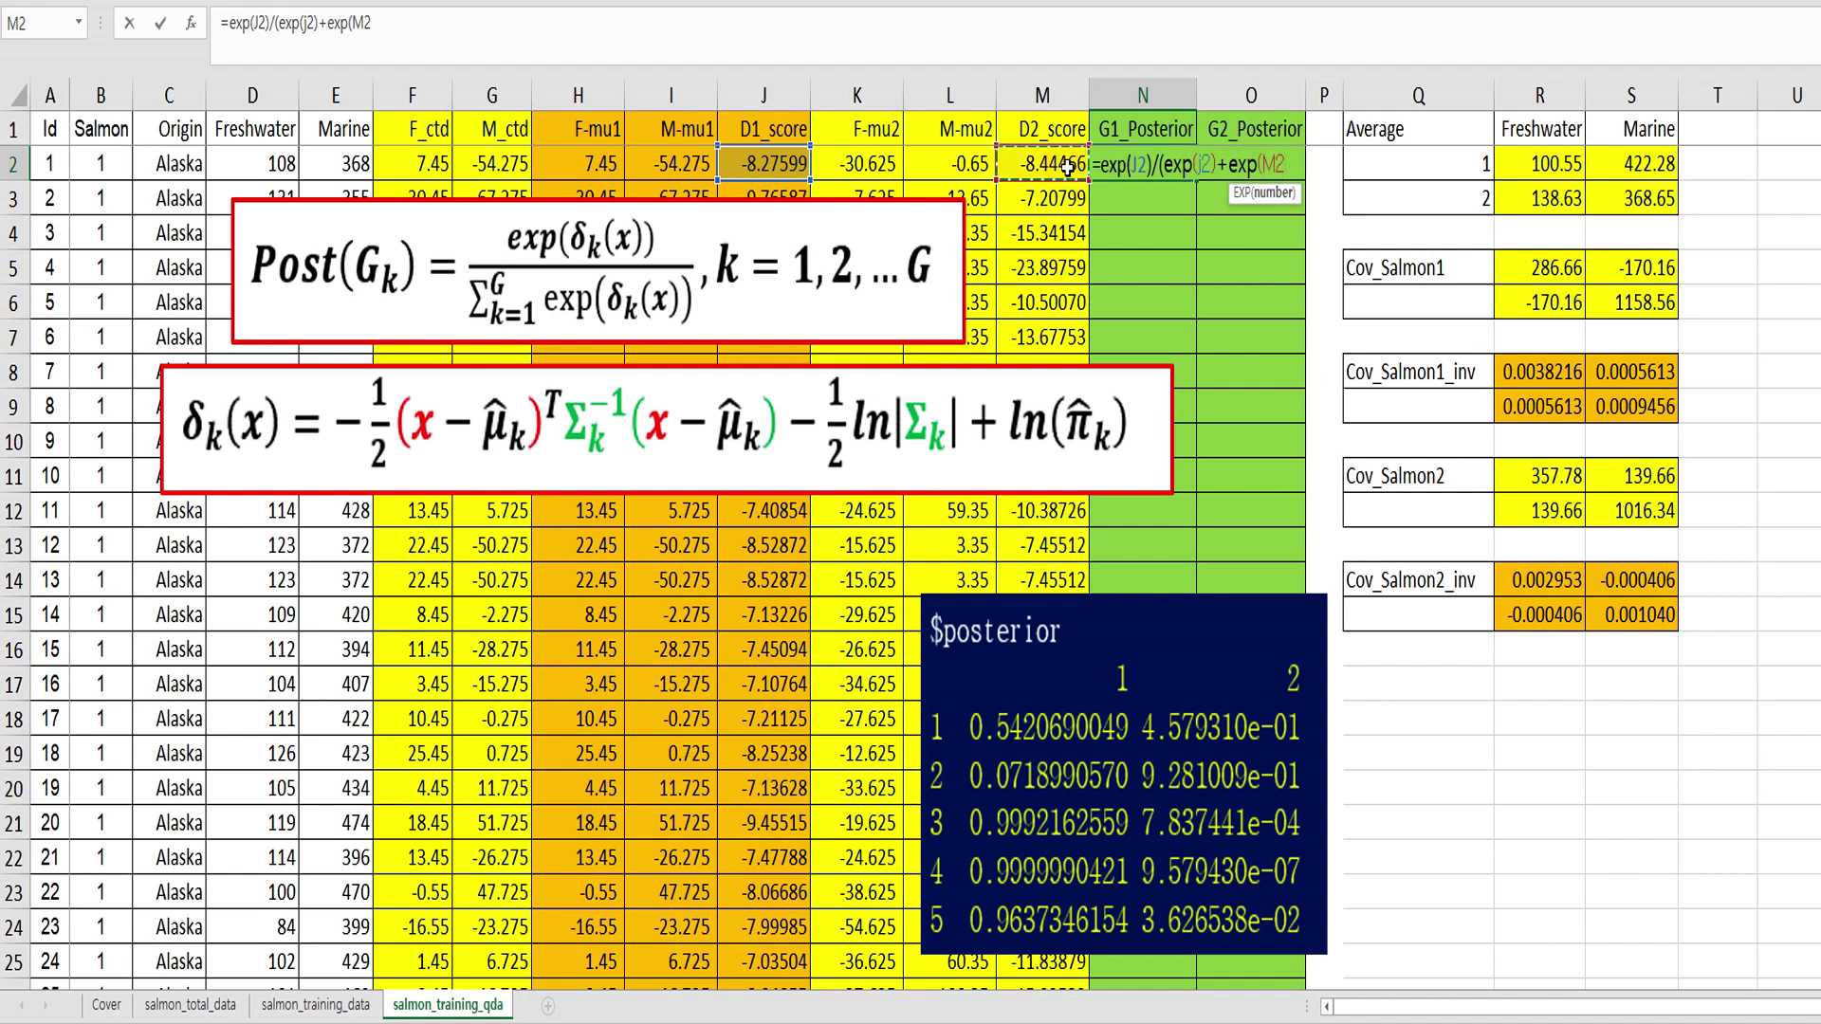
text()))
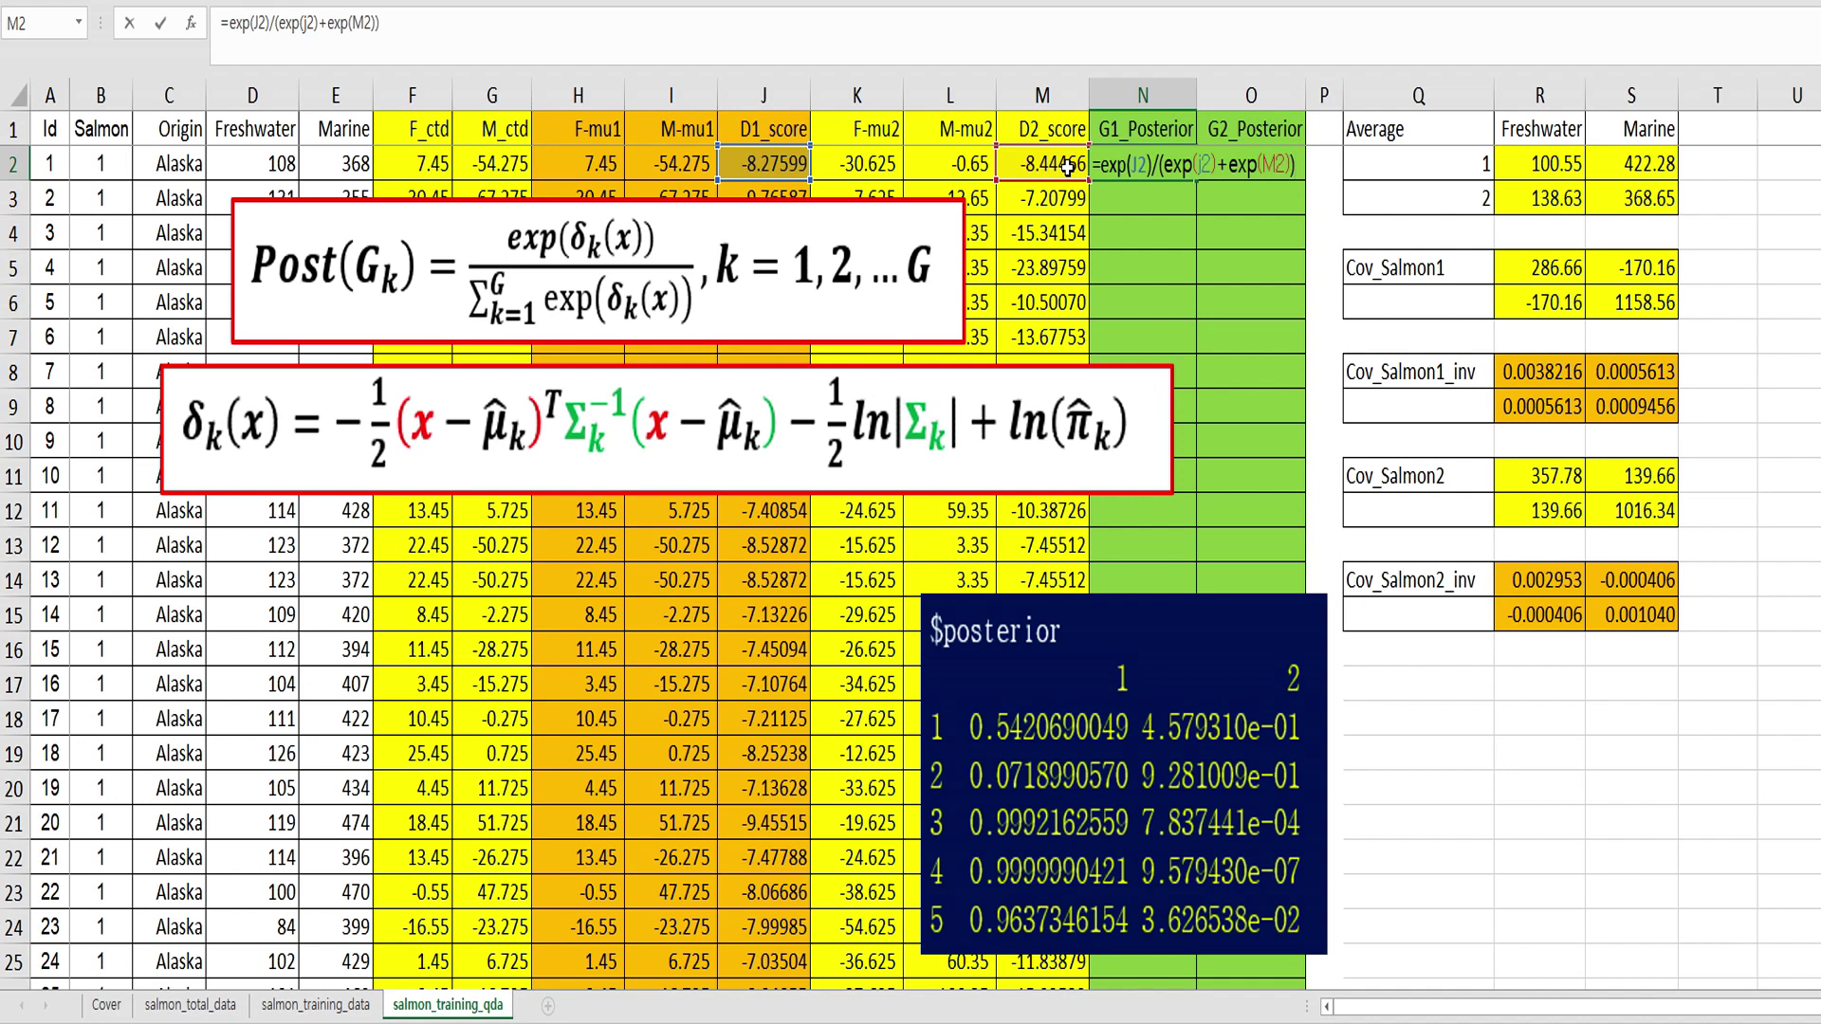
key(Return)
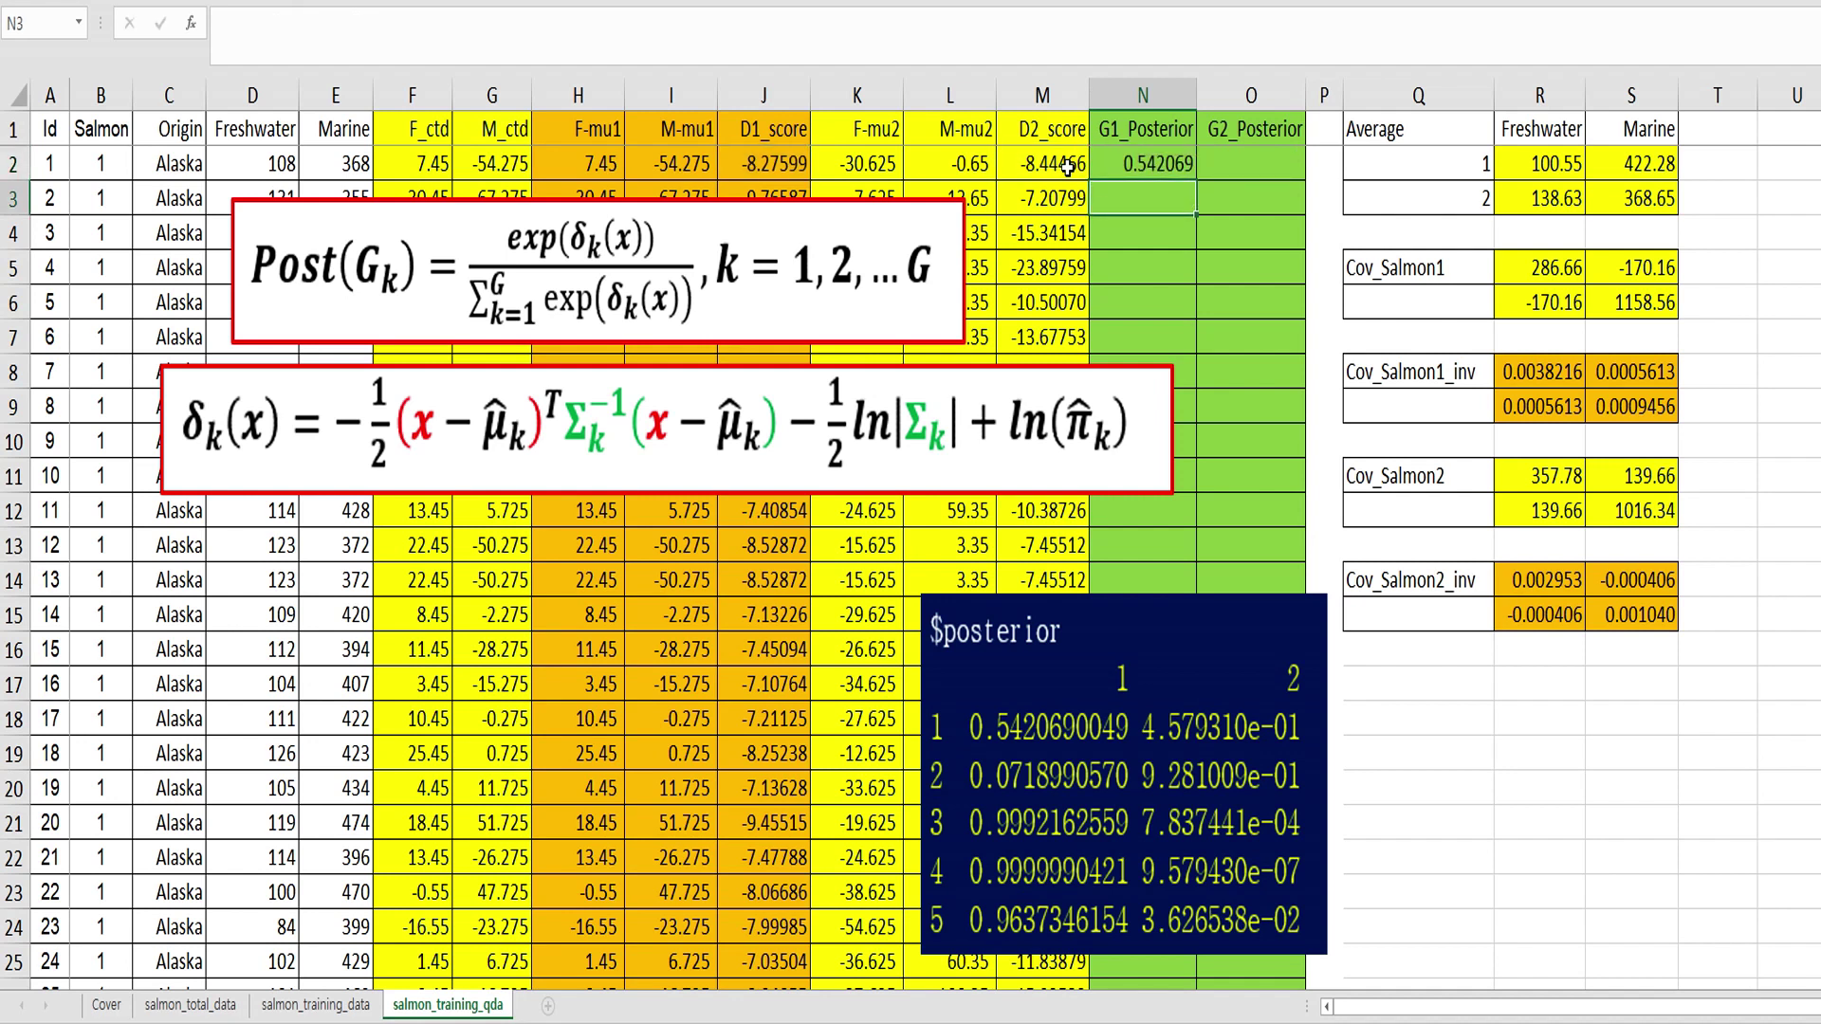
- Move the R $posterior output picture slightly up the sheet and fill the N2 formula down the G1_Posterior column
mouse_move(1118, 700)
mouse_down()
mouse_move(1123, 392)
mouse_move(1094, 687)
mouse_up()
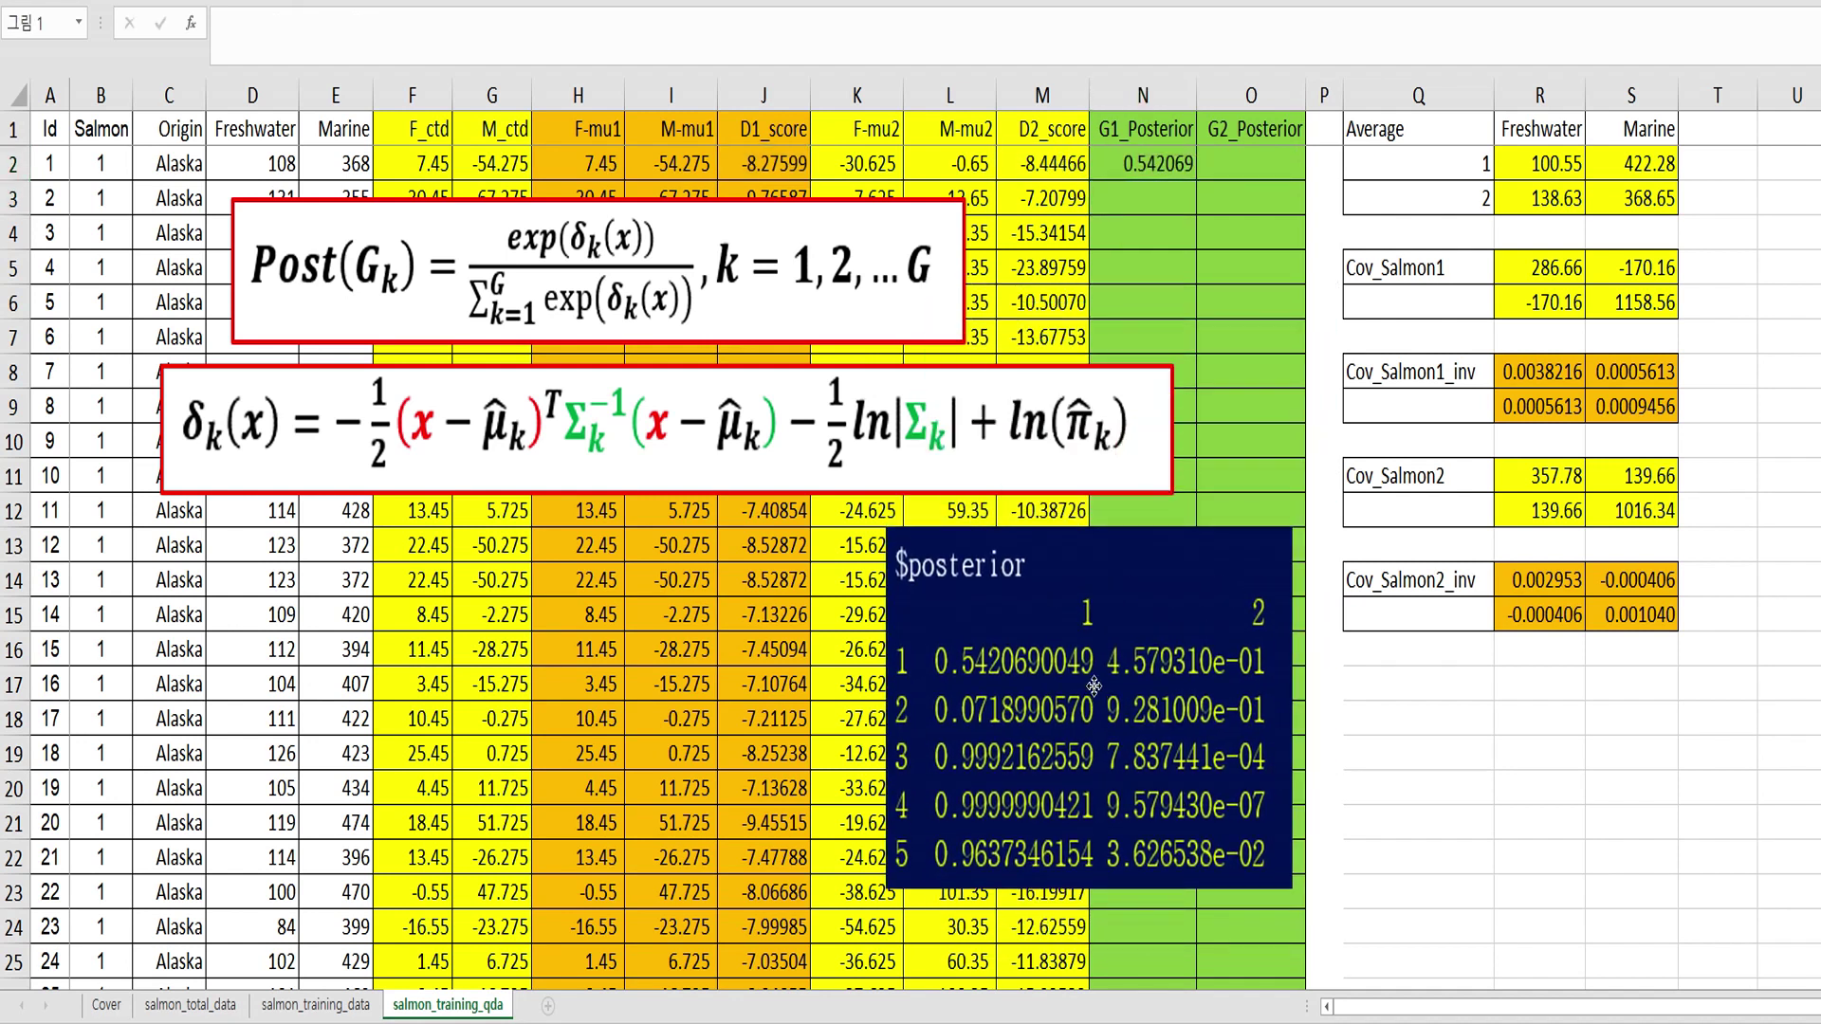
click(1181, 168)
double_click(1195, 181)
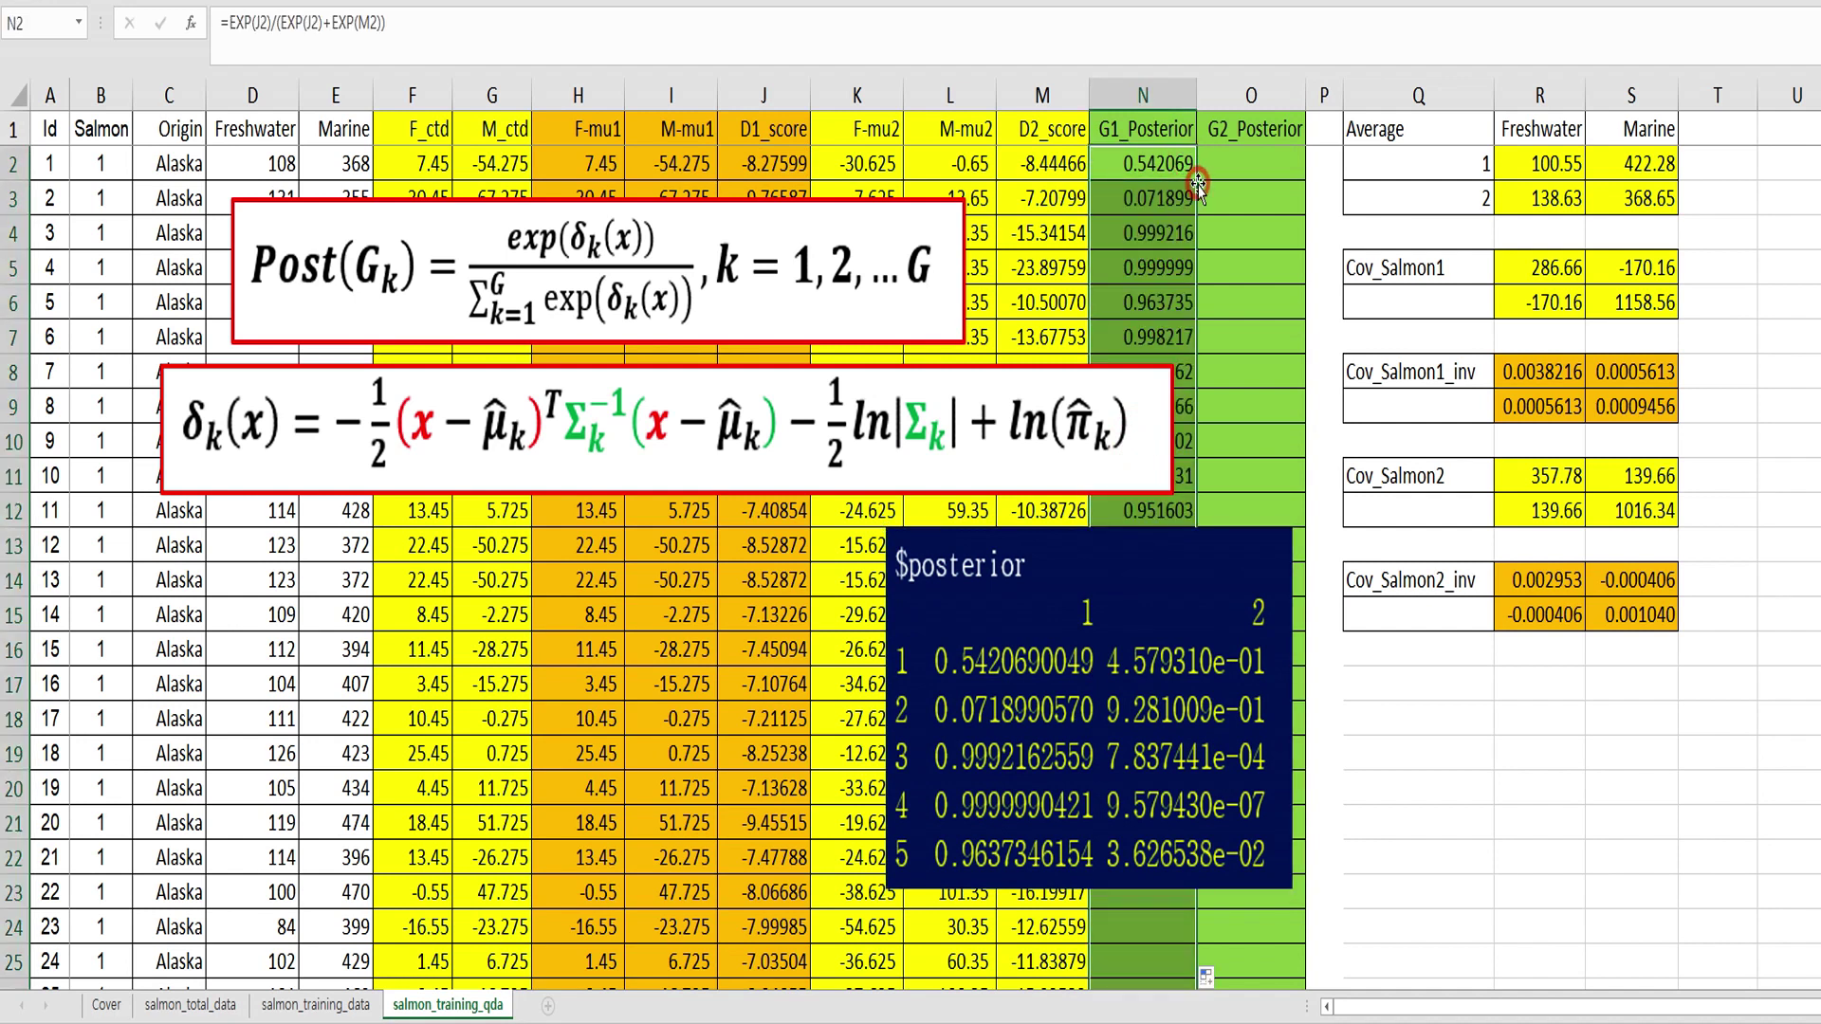
click(1185, 196)
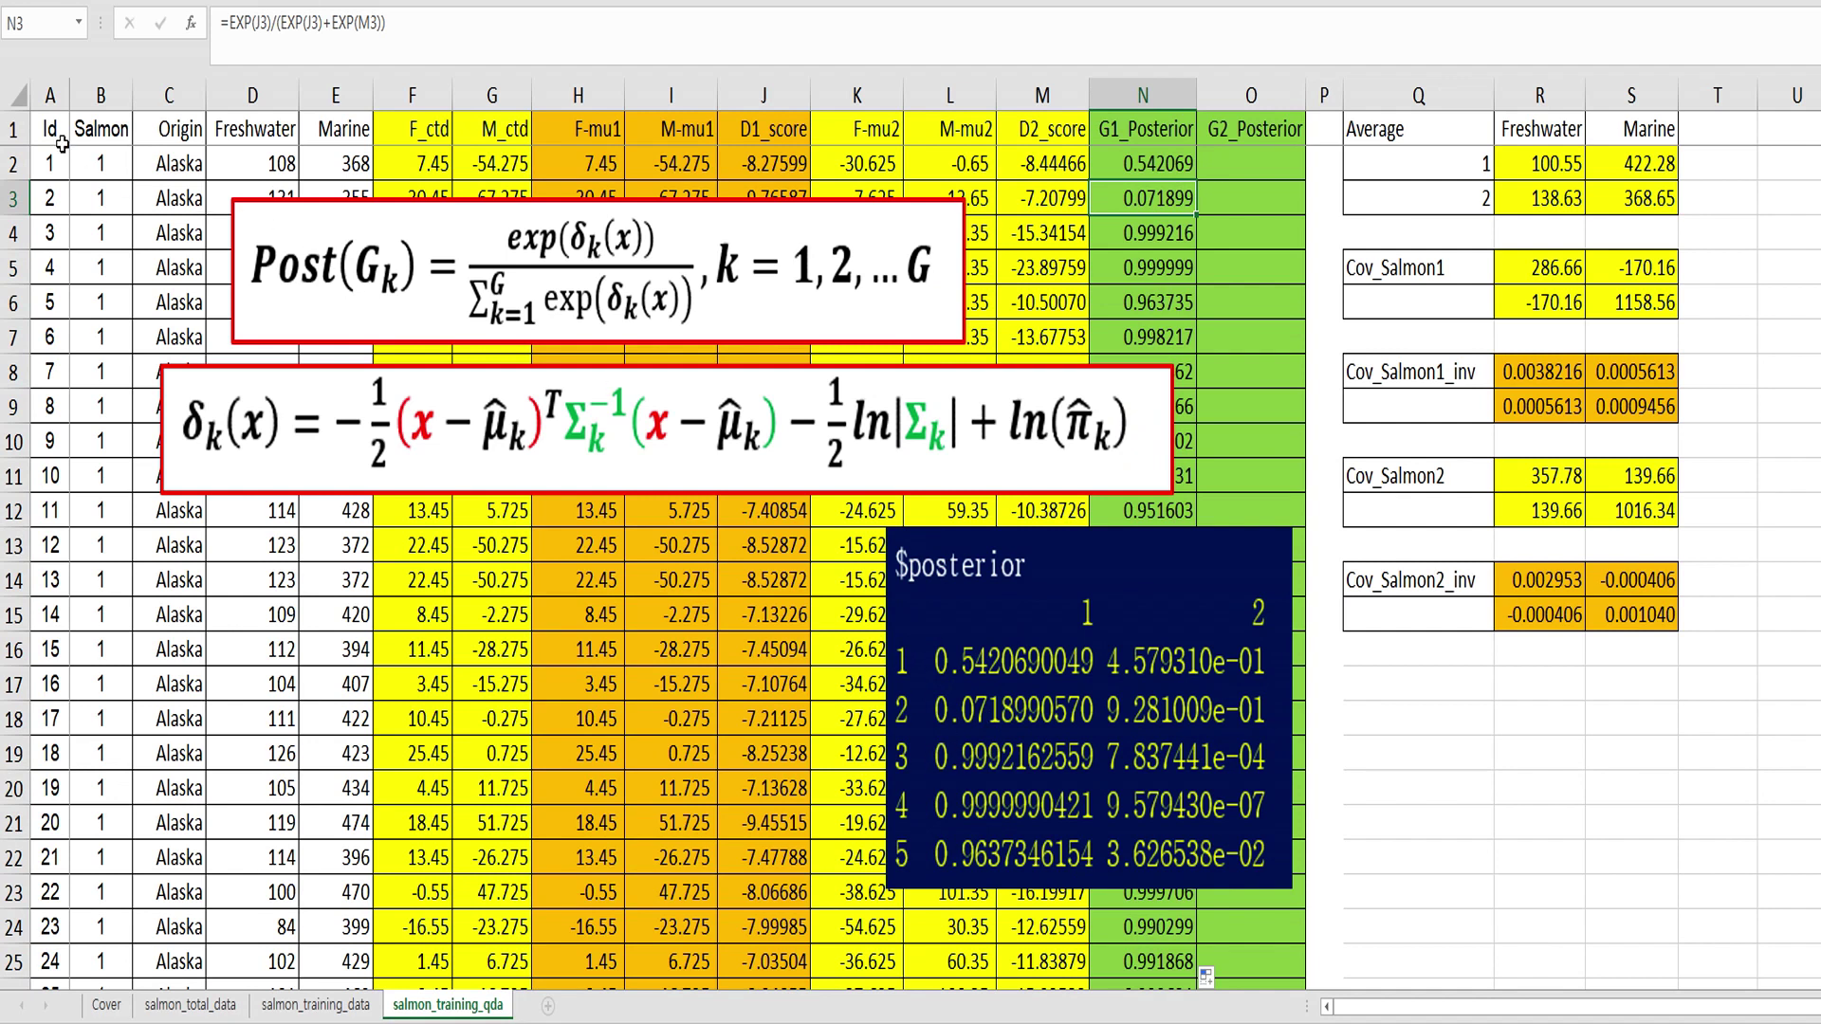
mouse_move(51, 157)
mouse_down()
mouse_move(62, 229)
mouse_move(114, 270)
mouse_up()
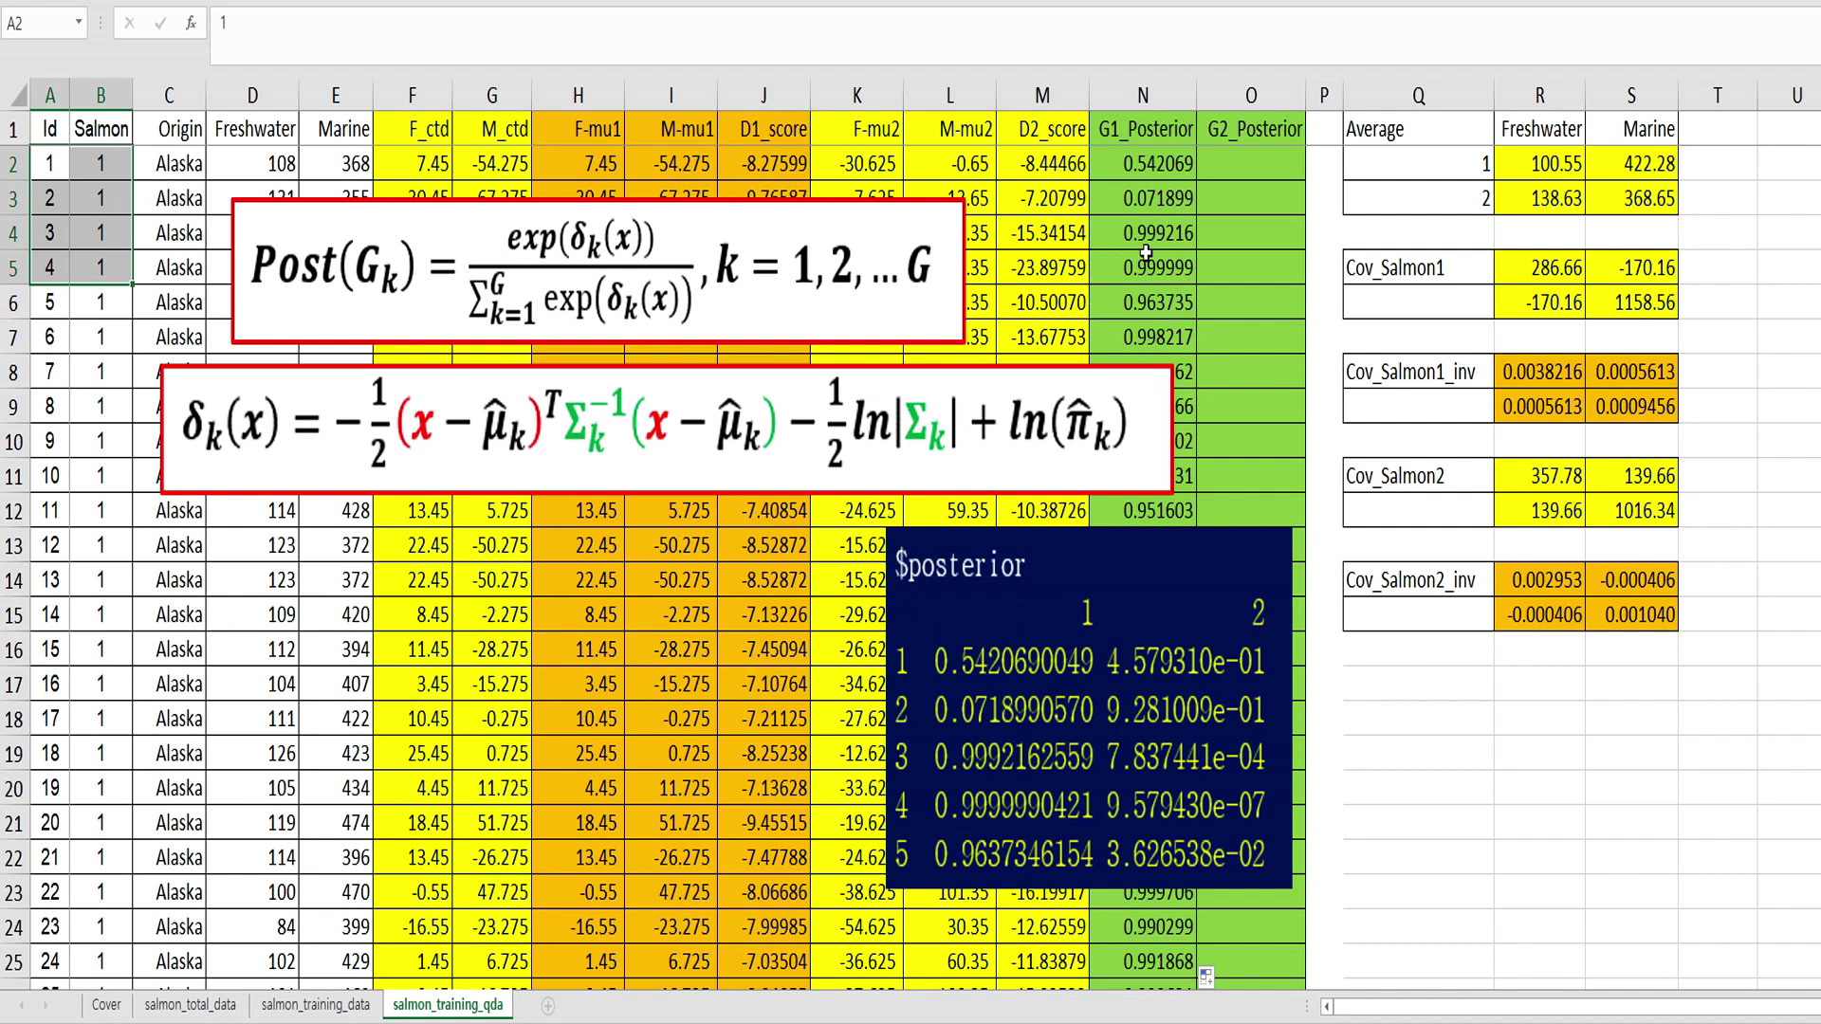
- Calculate the group 2 posterior in O2 with =1-N2 and fill it down the G2_Posterior column
click(1246, 188)
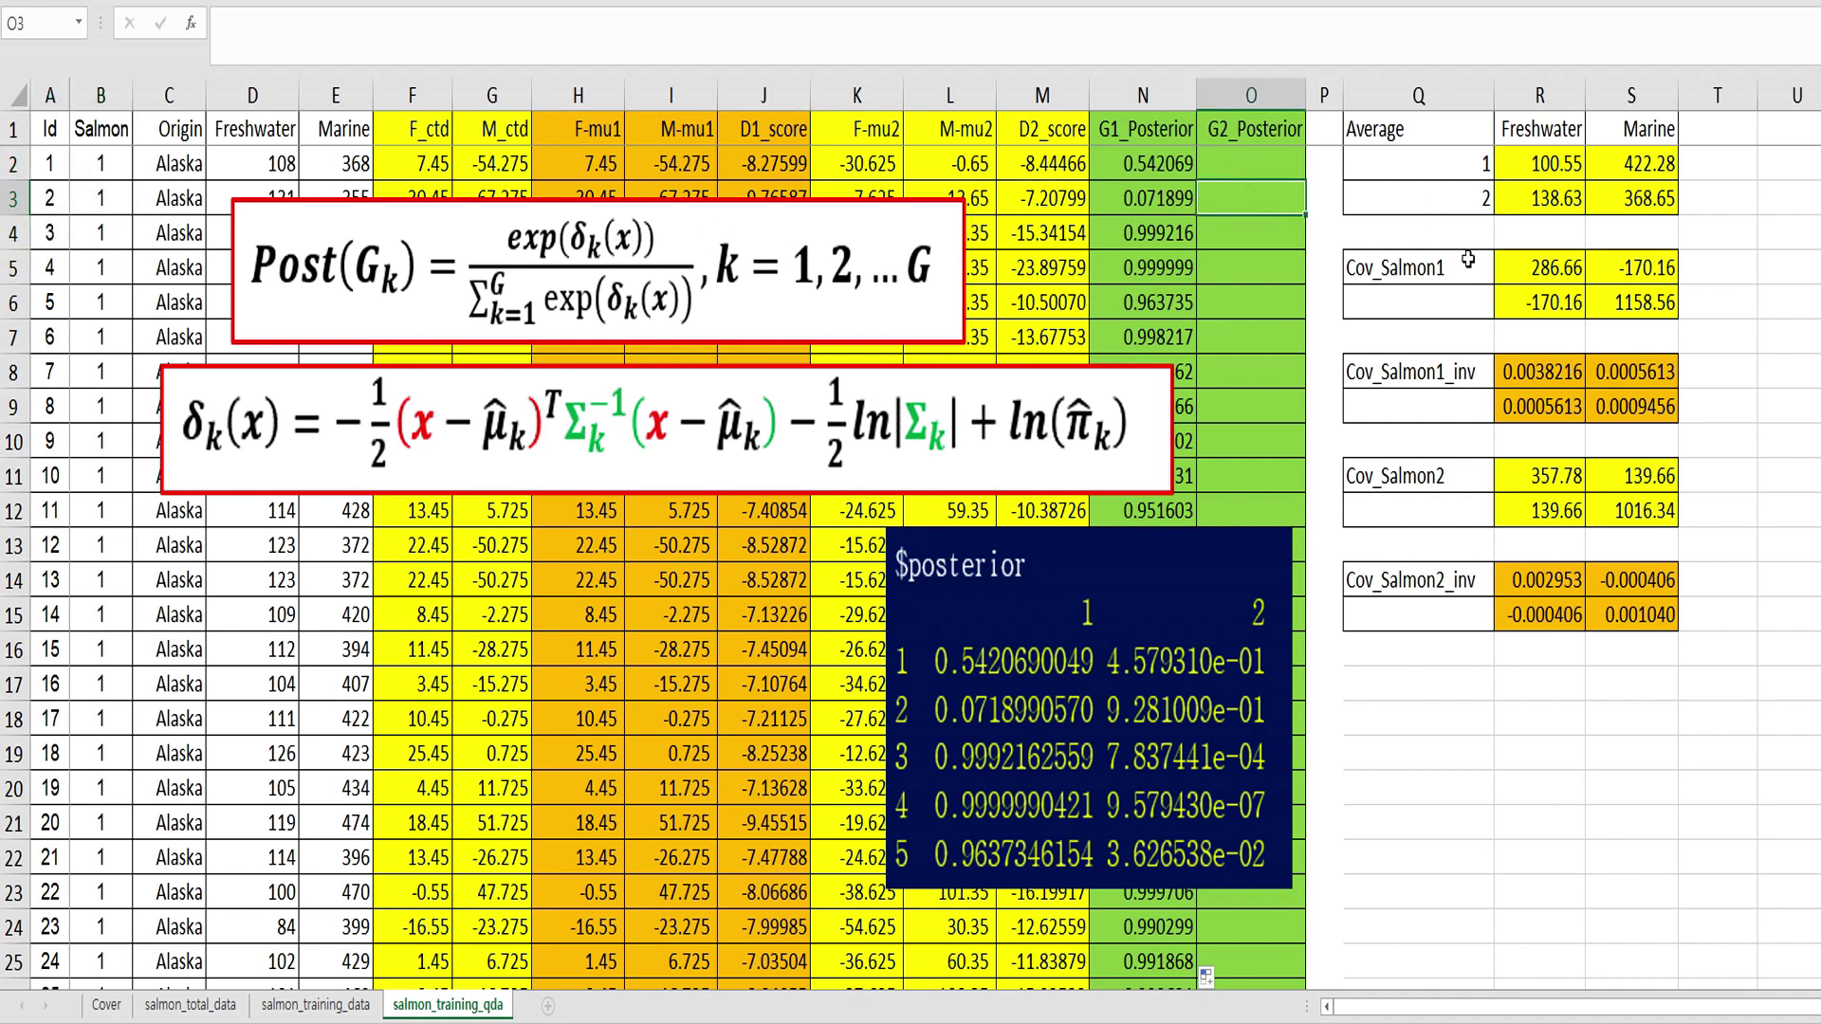
key(Up)
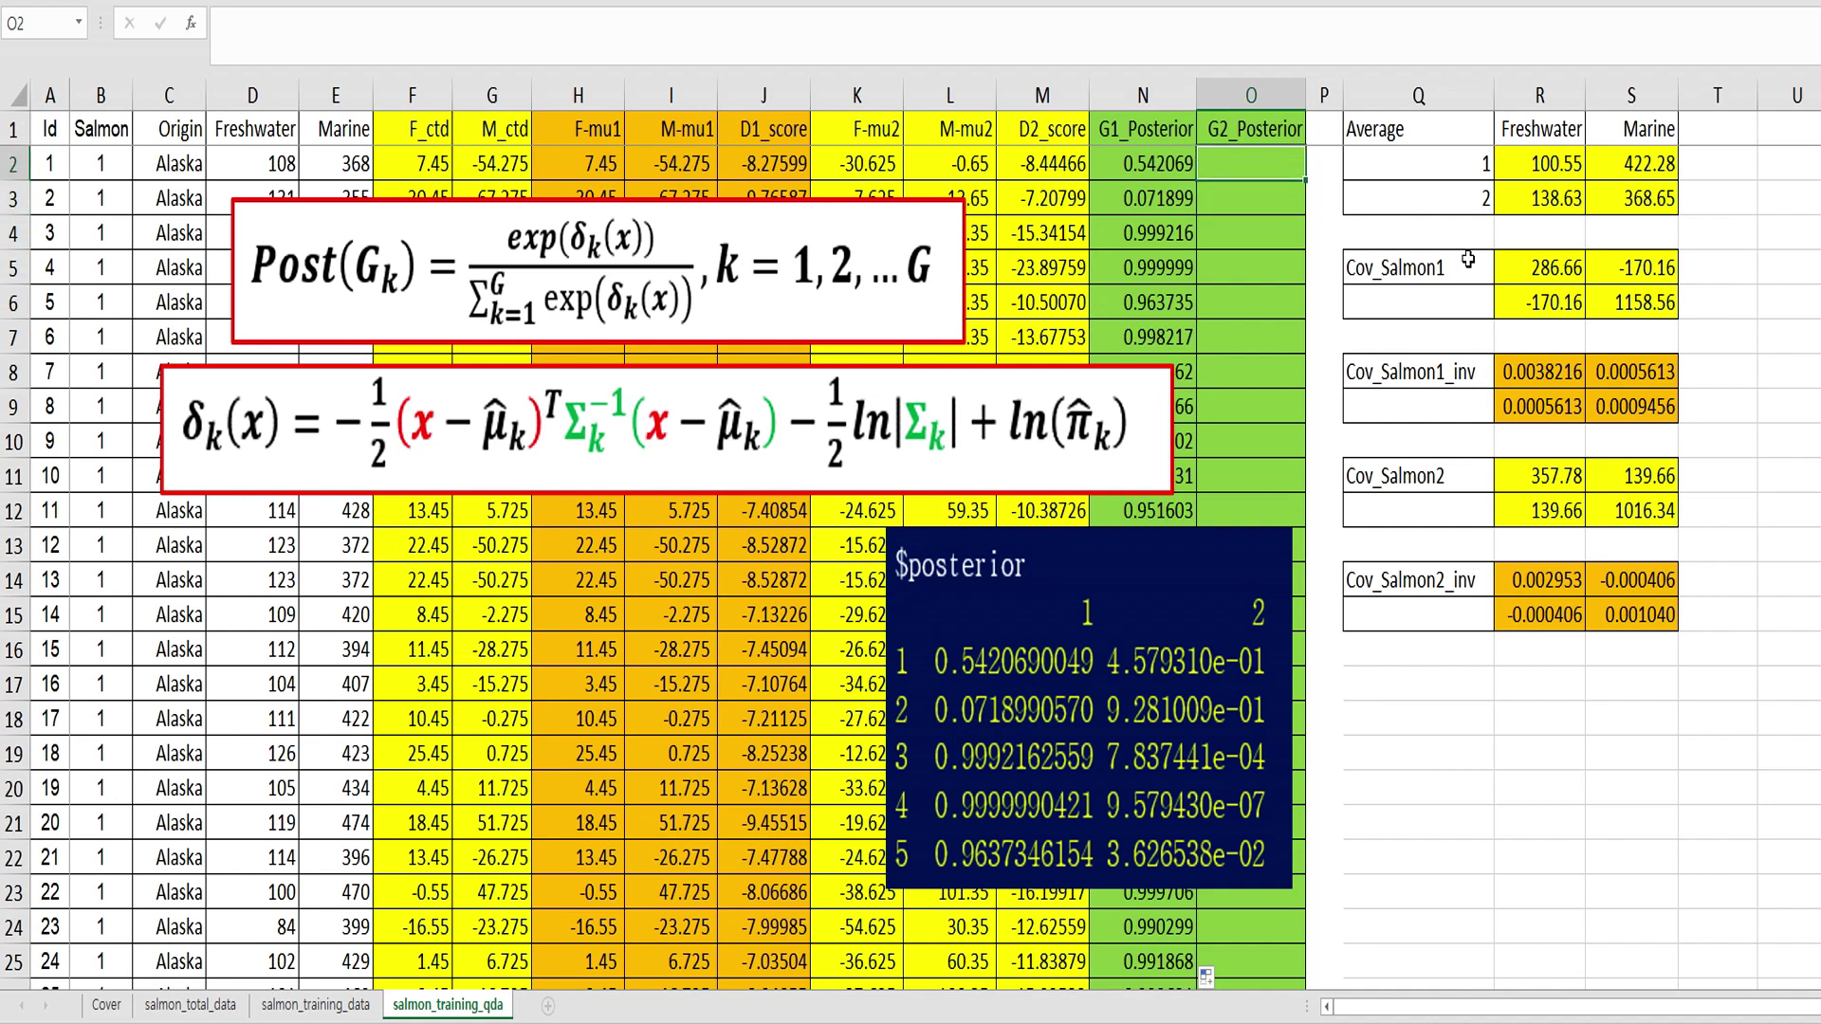
text(=1-)
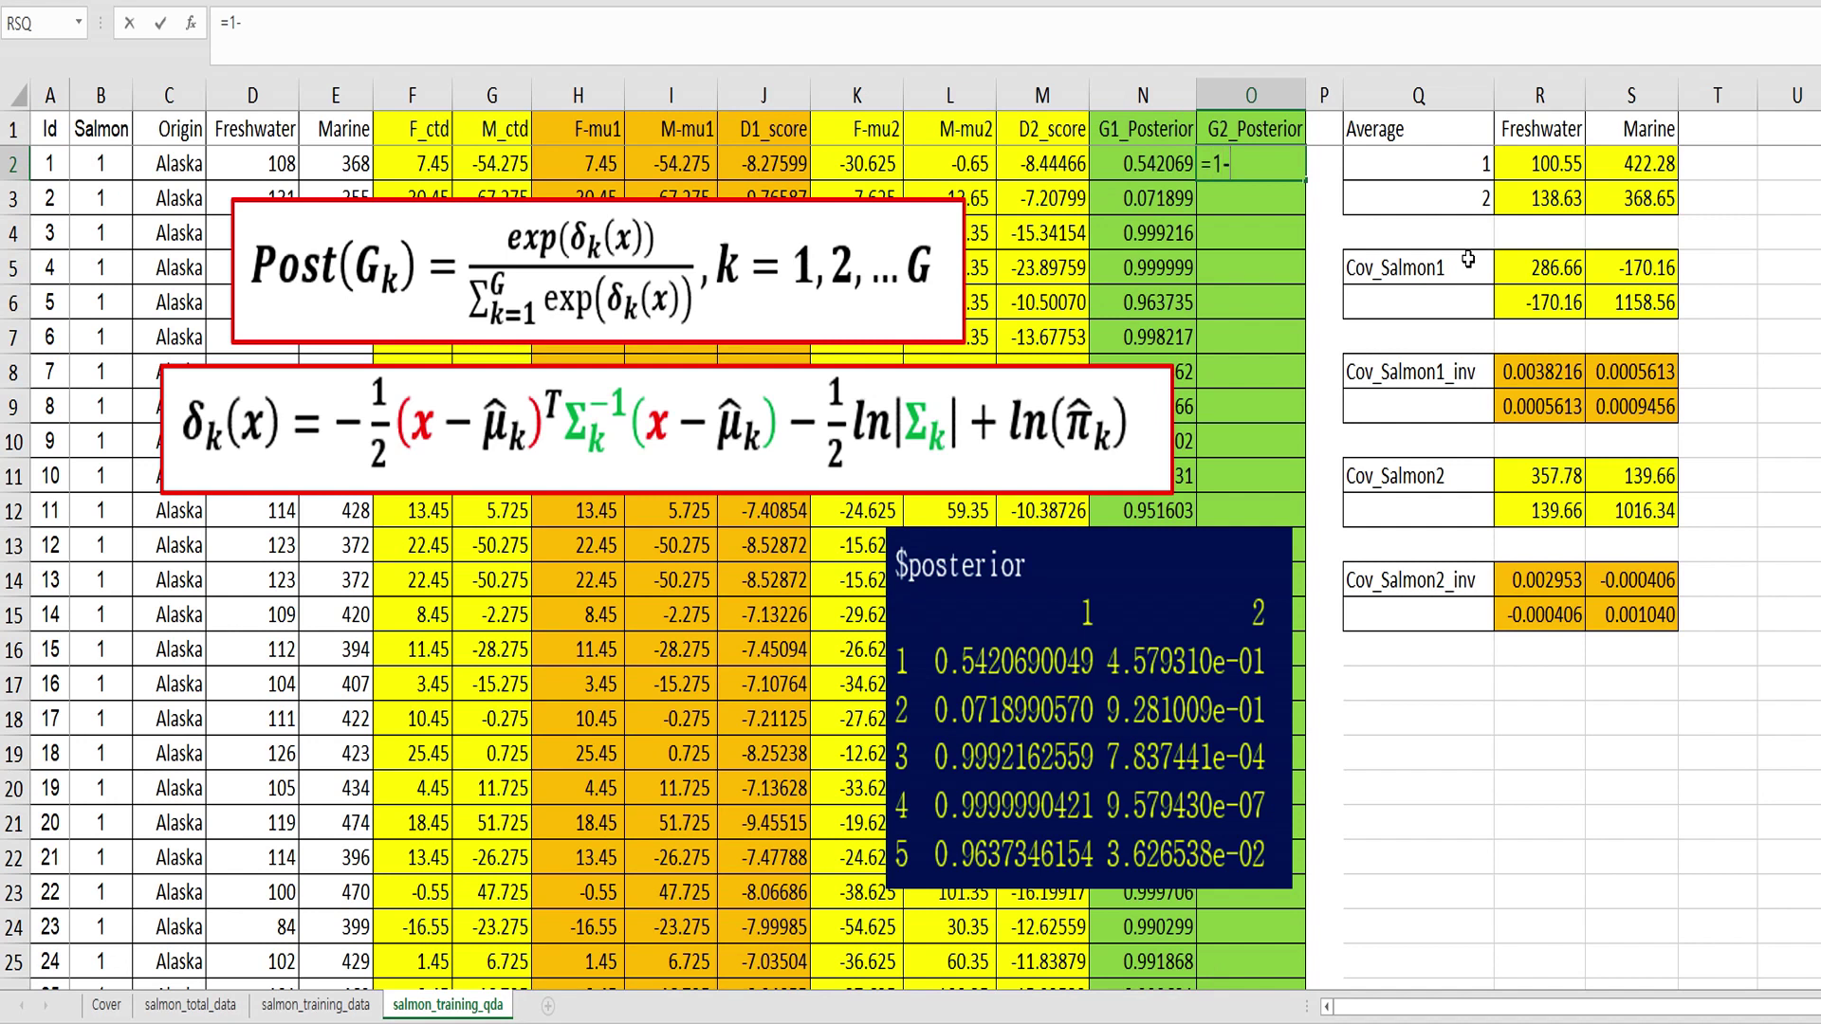
key(Left)
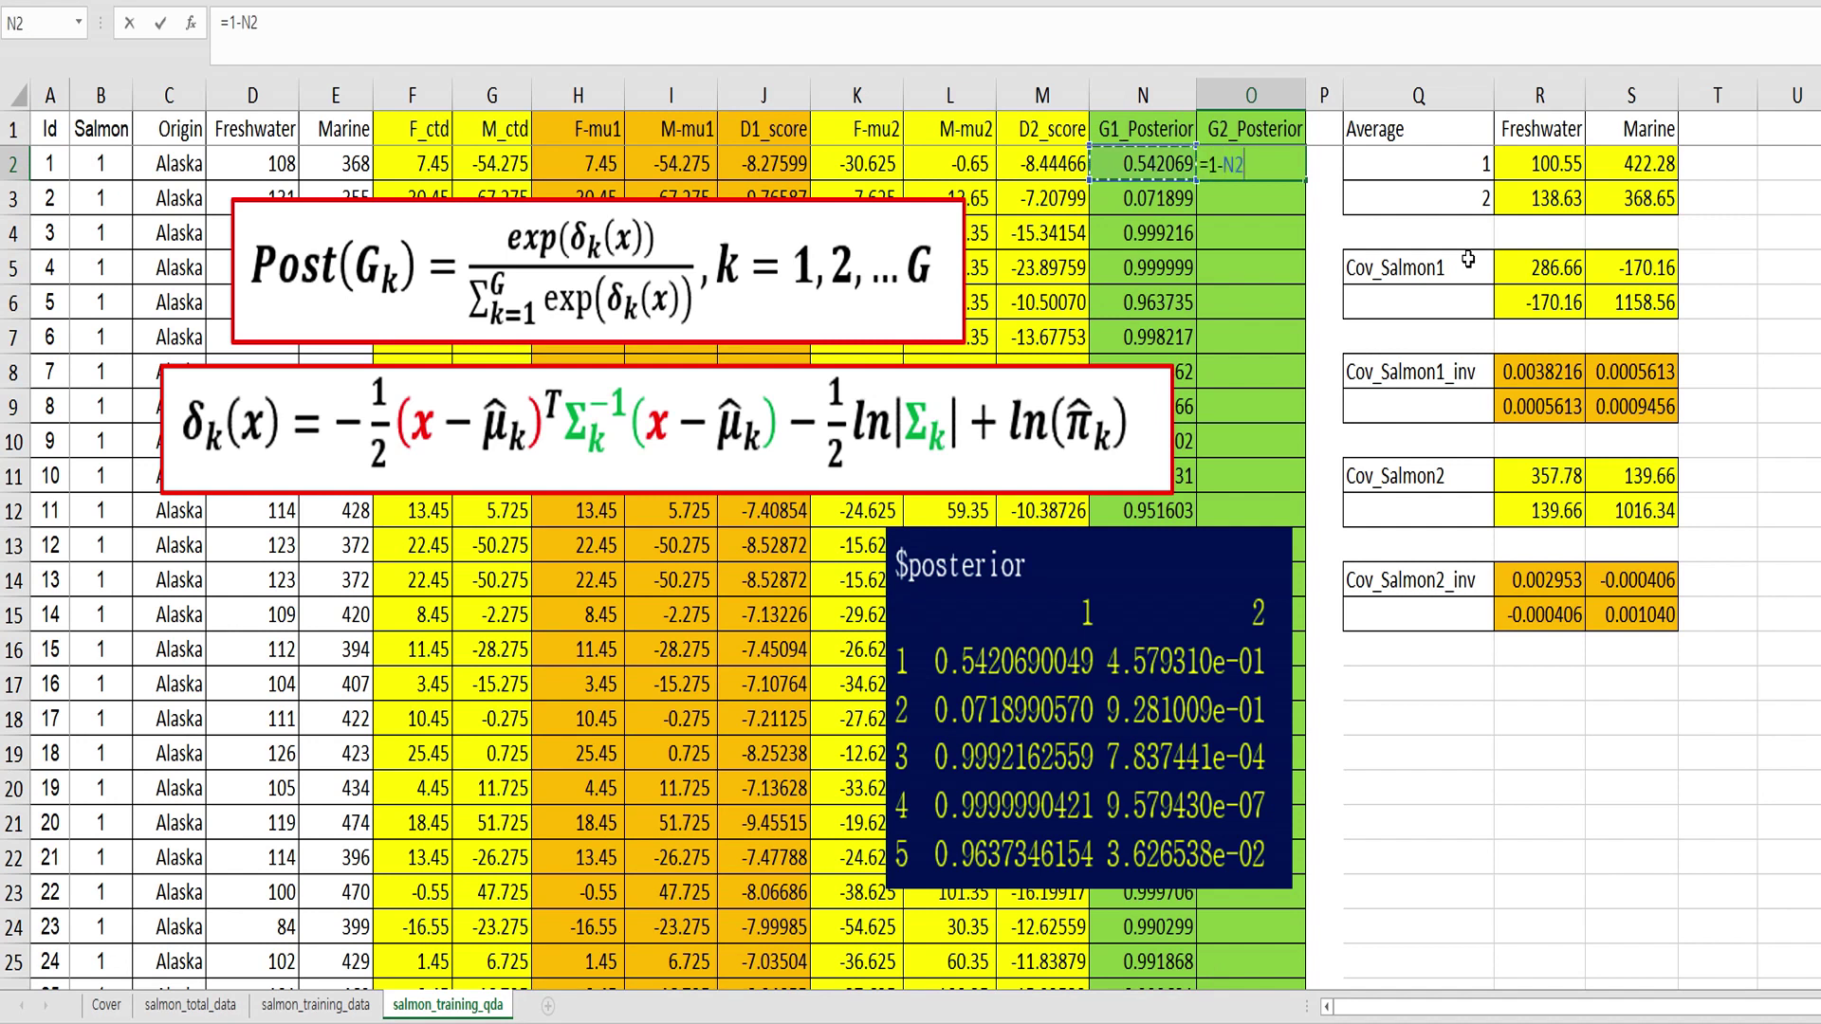
key(Return)
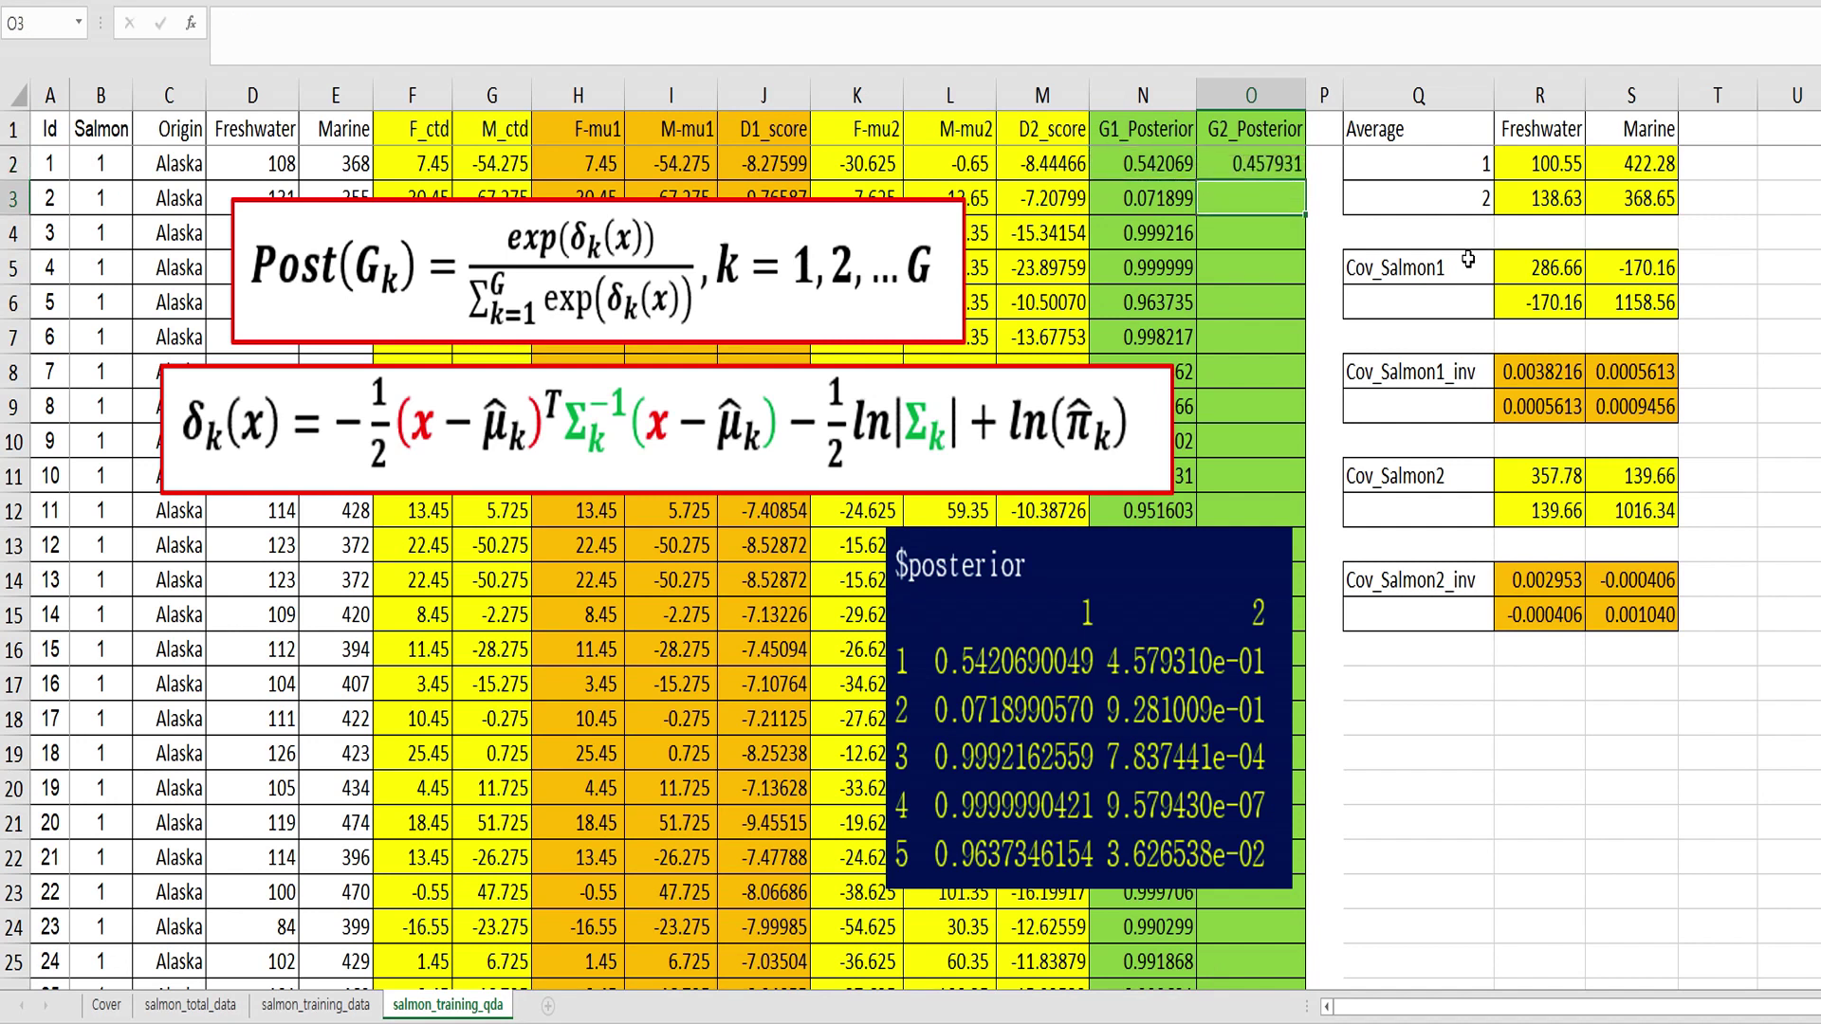
click(1266, 171)
double_click(1304, 180)
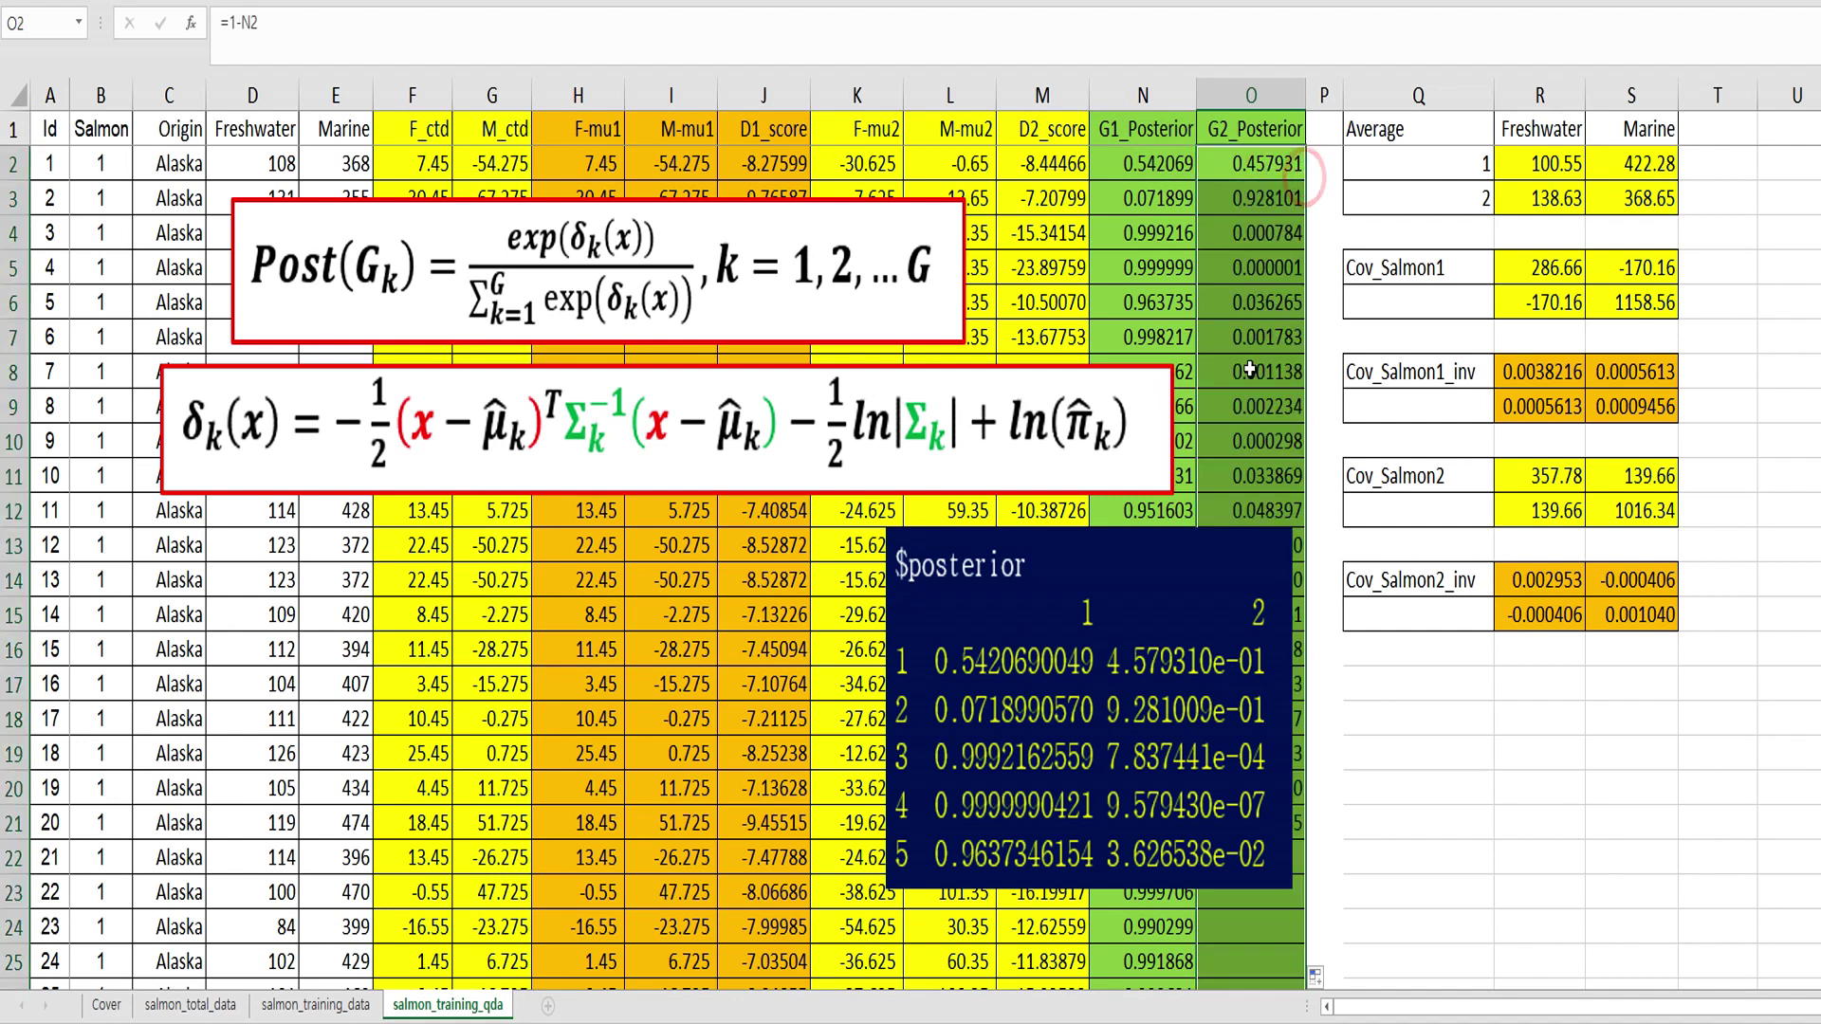
click(1245, 347)
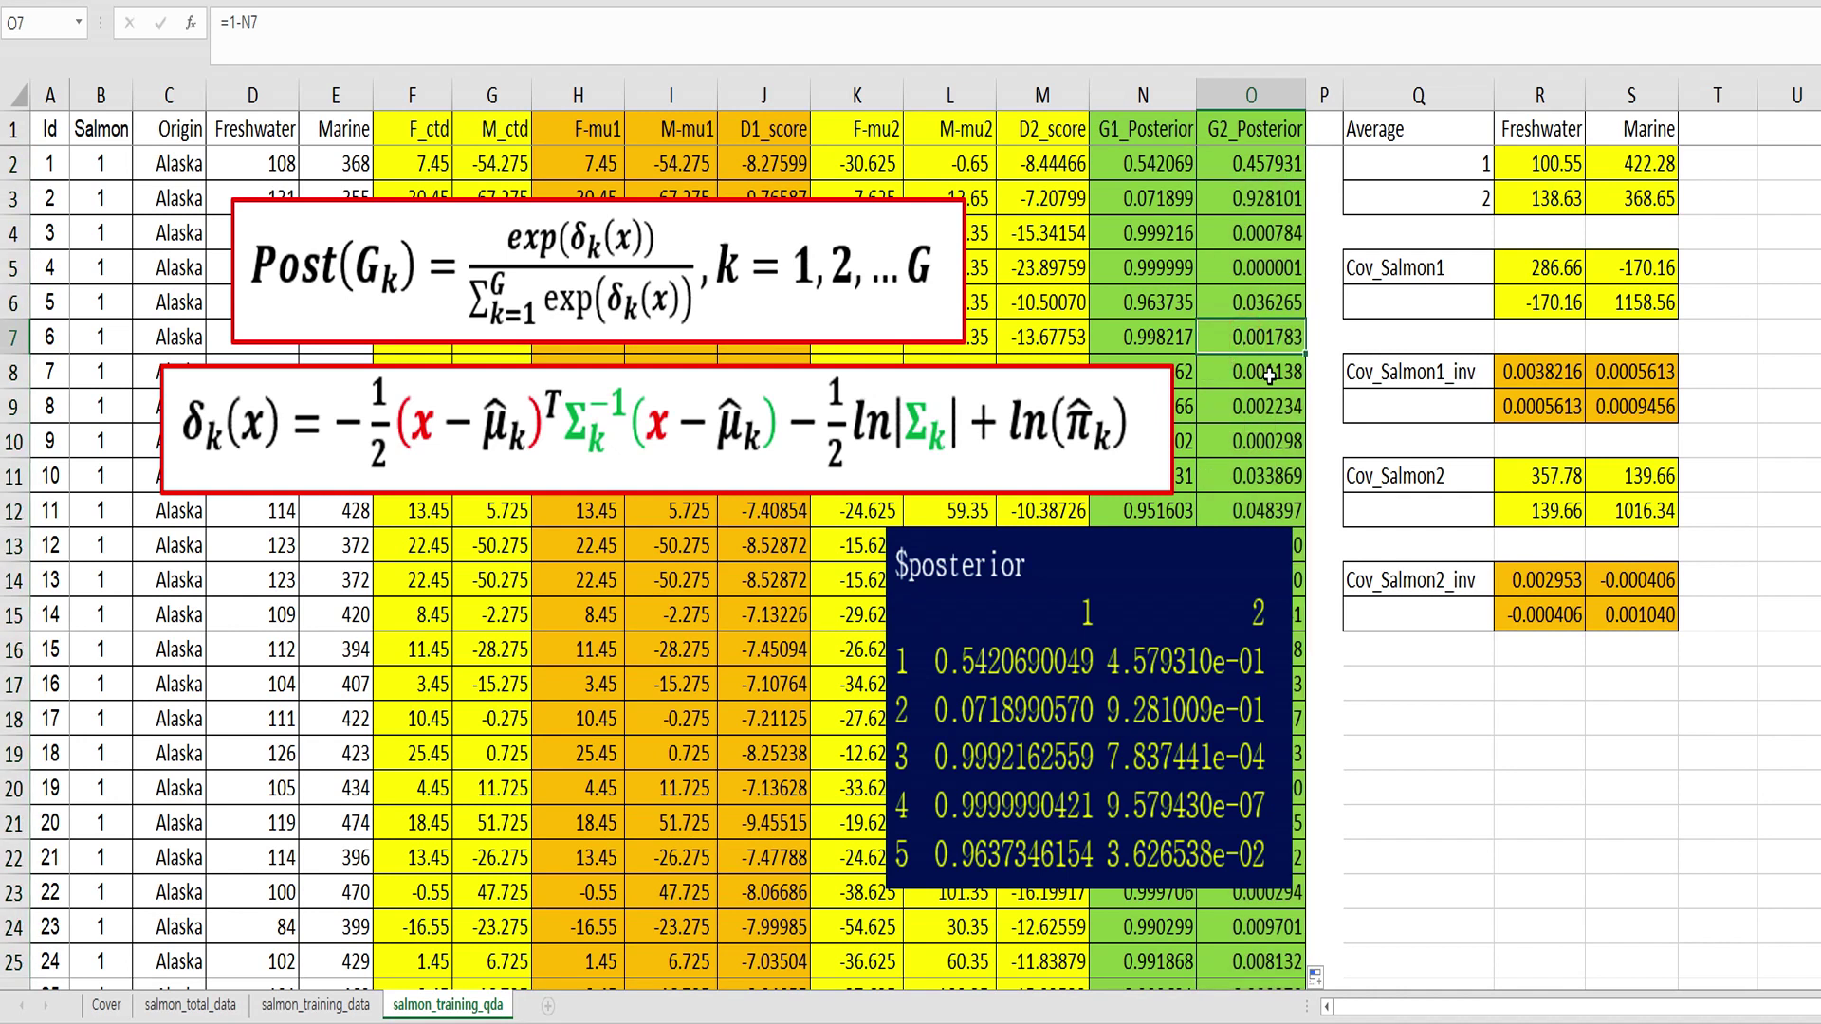